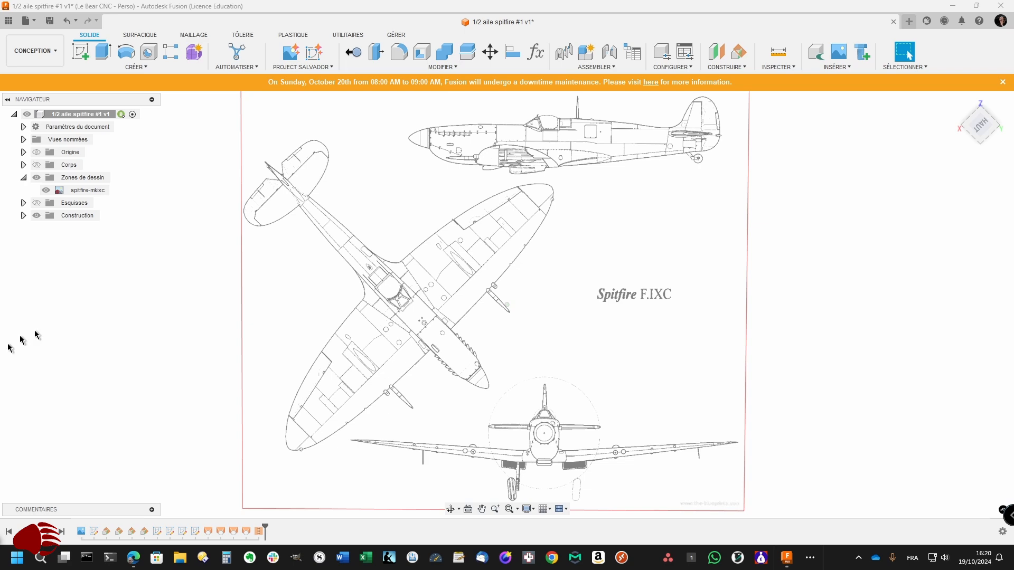
click(830, 68)
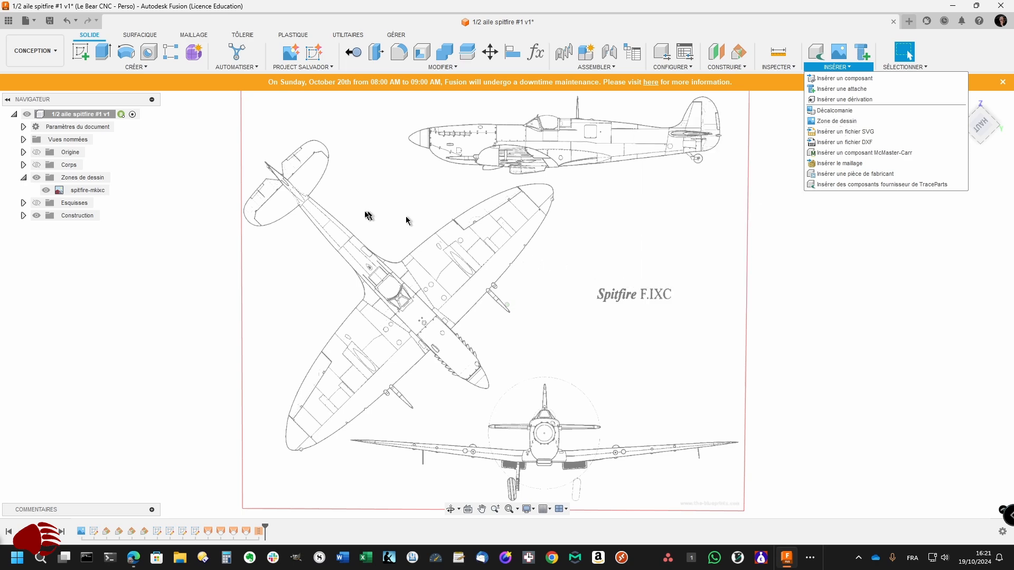
scroll(520, 325, down, 3)
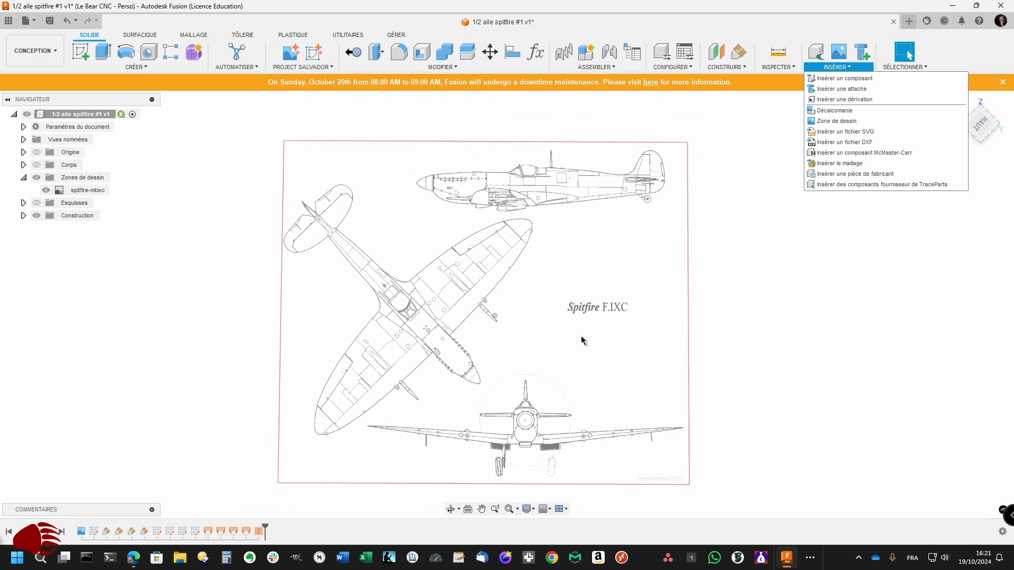
click(767, 256)
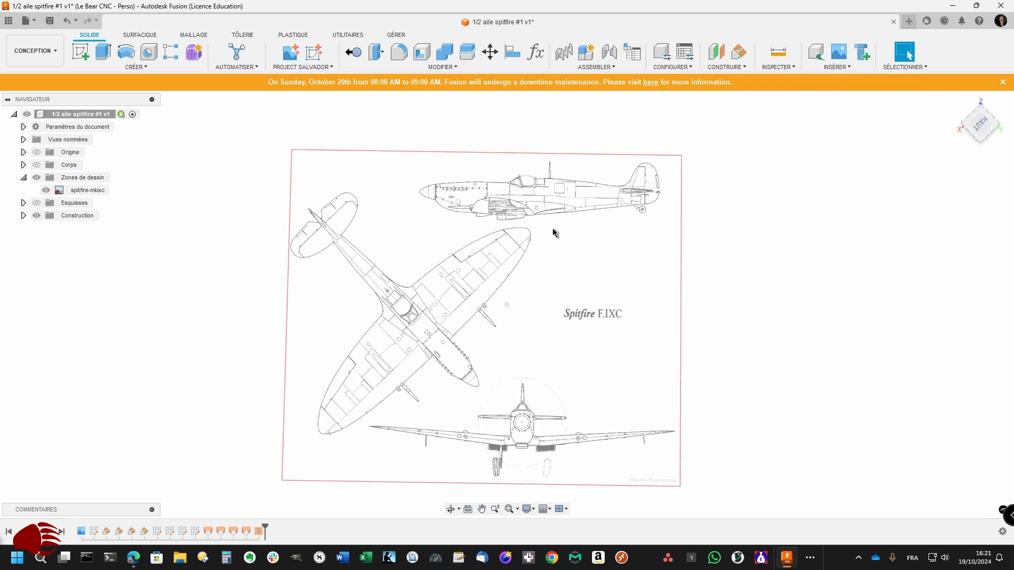
right_click(321, 195)
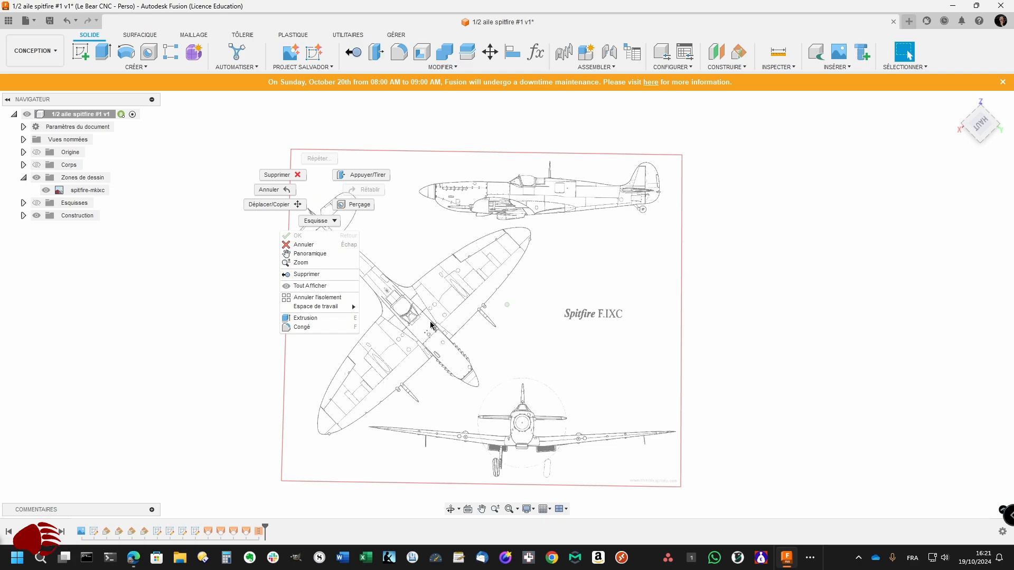
key(Escape)
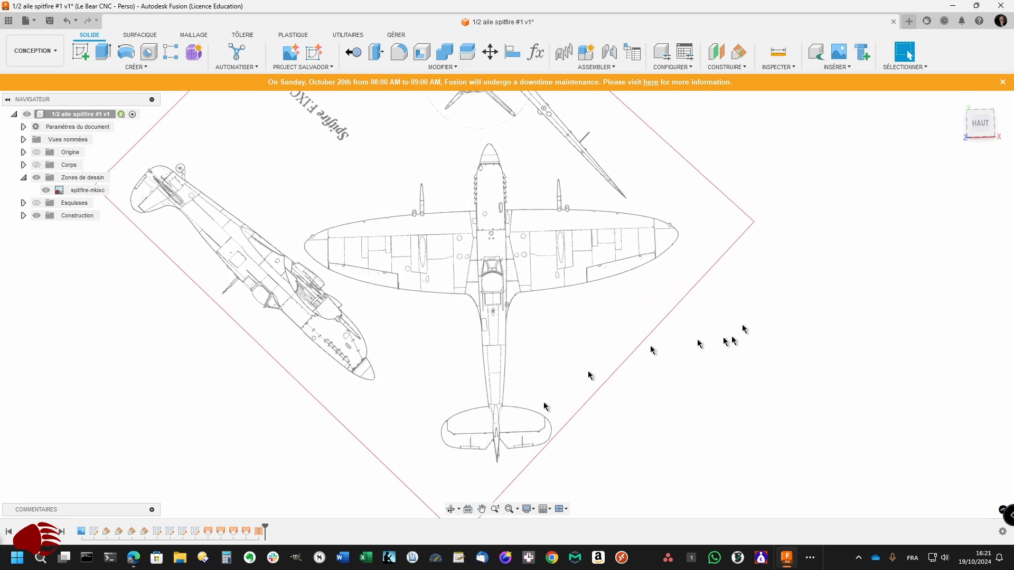
- Orient the model to the top view and roll the history marker back to just after the Plan sketch
click(982, 128)
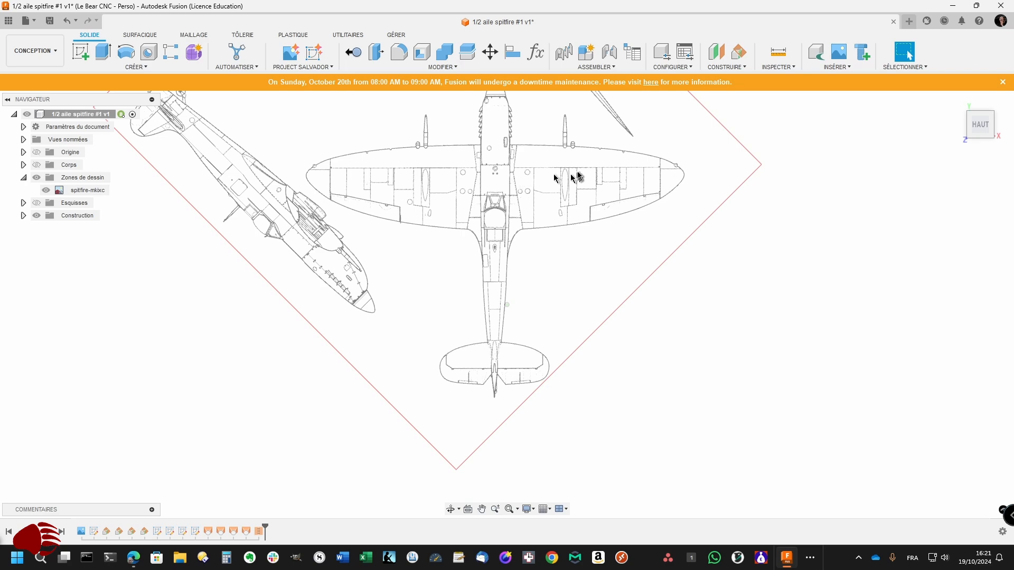
shift+middle_drag(546, 179, 546, 179)
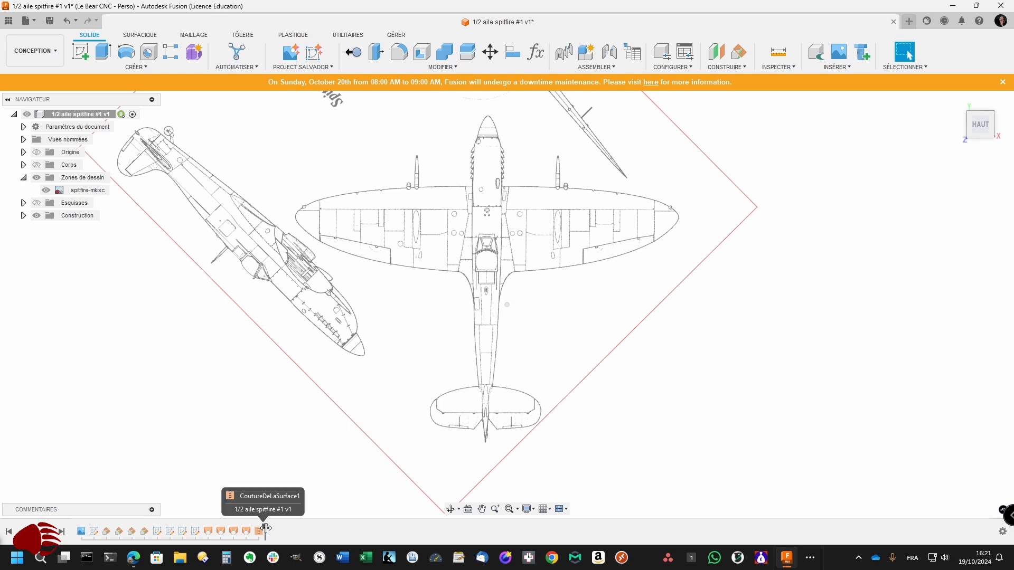
drag(266, 529, 99, 534)
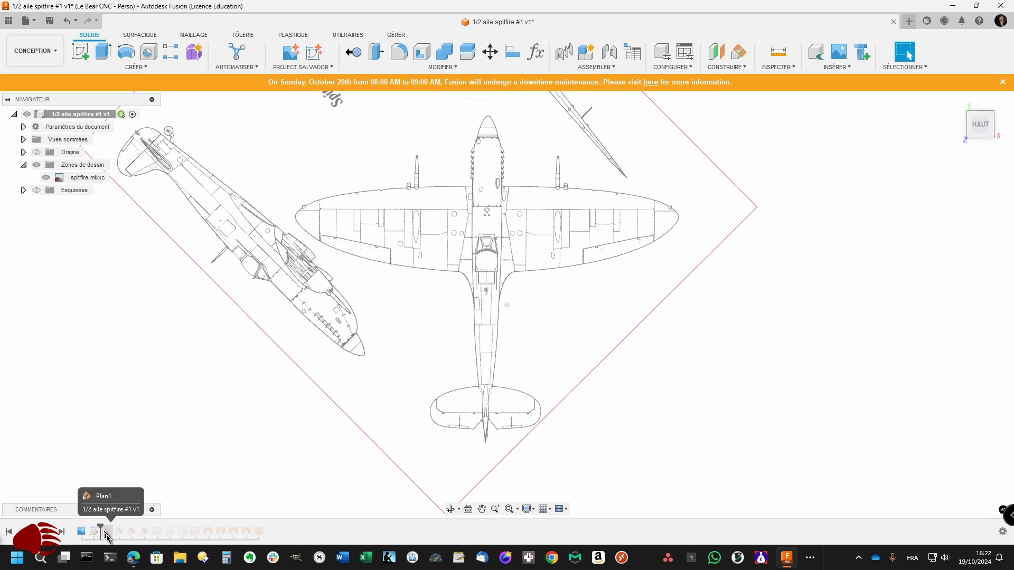
click(107, 536)
right_click(108, 537)
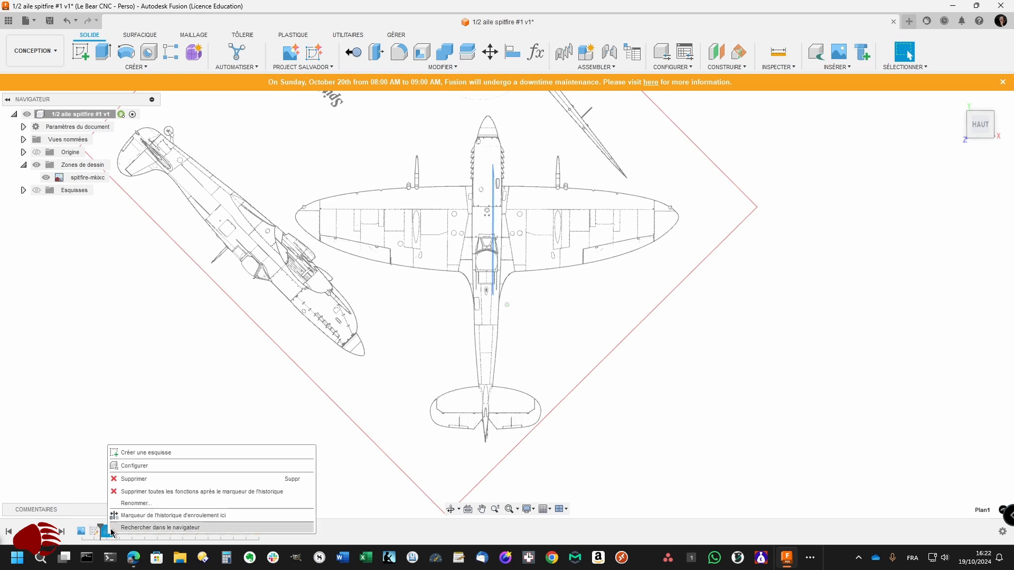
click(137, 479)
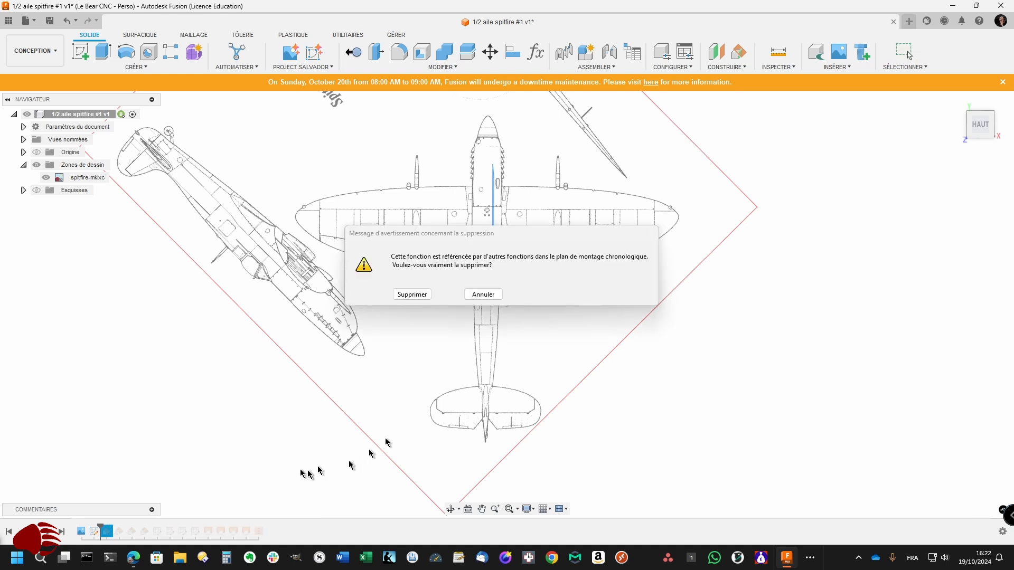
click(423, 299)
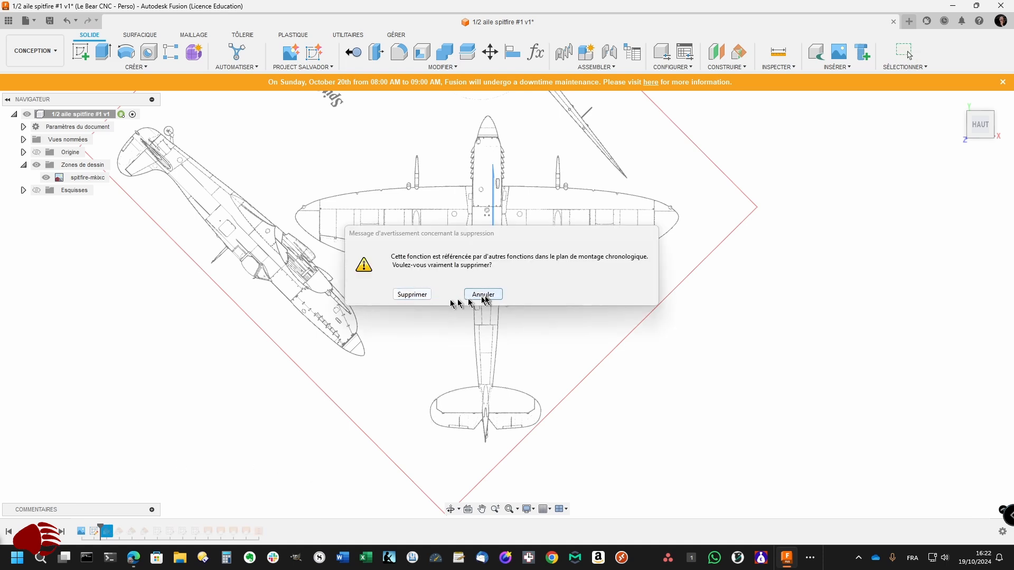
- Delete all features after the history marker, keeping only the canvas and the Plan sketch
click(106, 533)
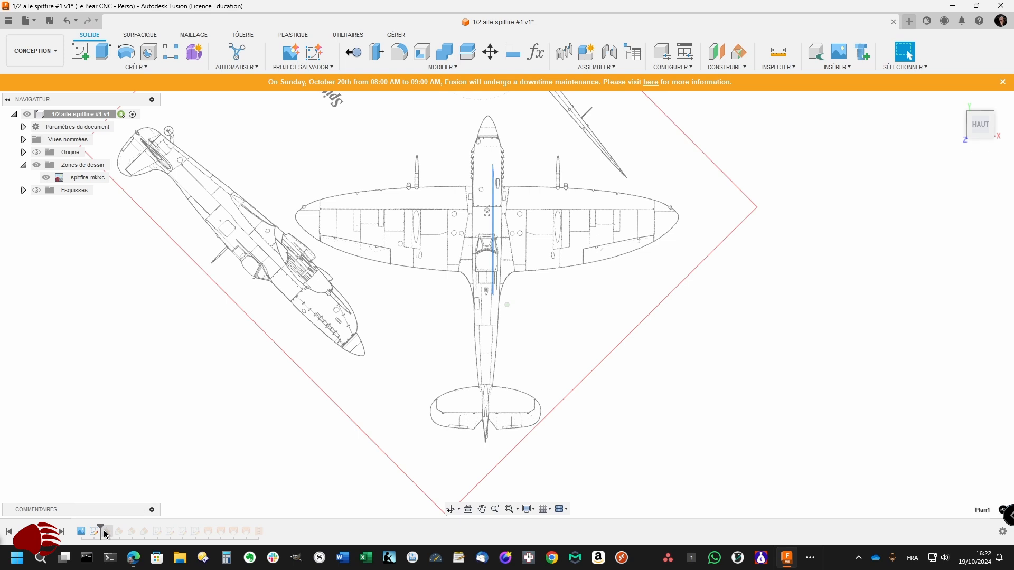
right_click(106, 533)
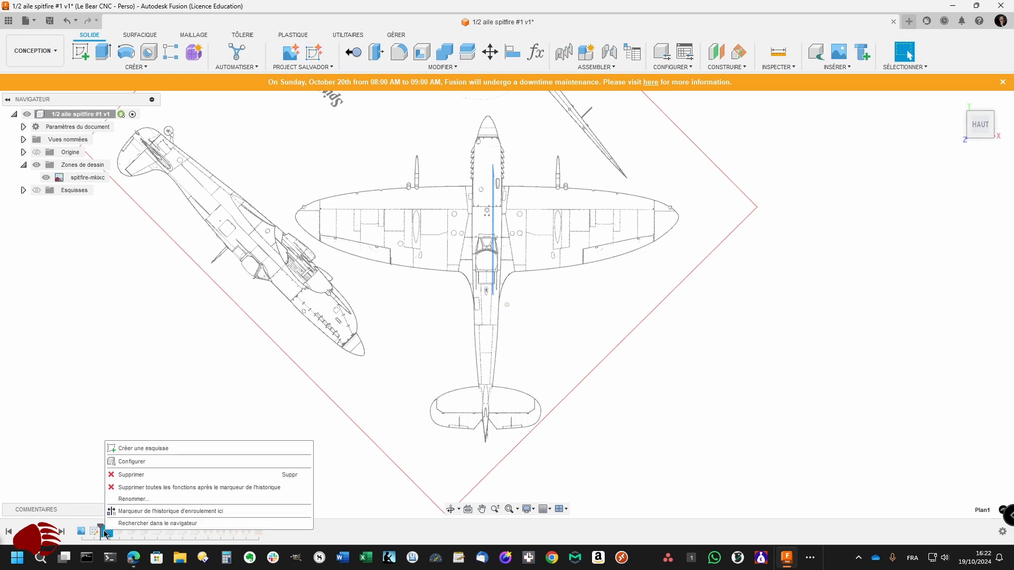
click(134, 489)
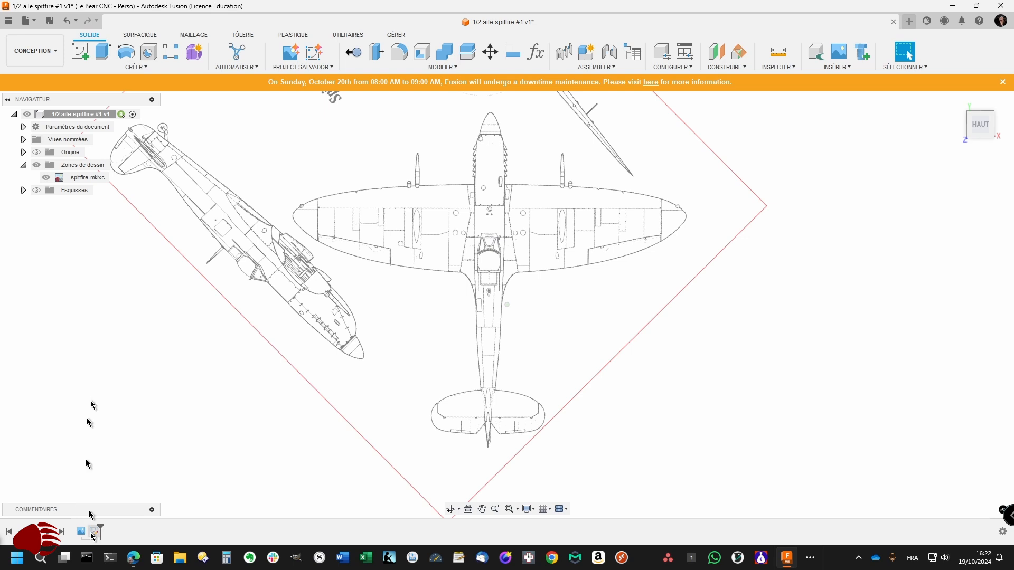
- Show the sketches over the blueprint and select the Plan sketch of the half wing
click(36, 190)
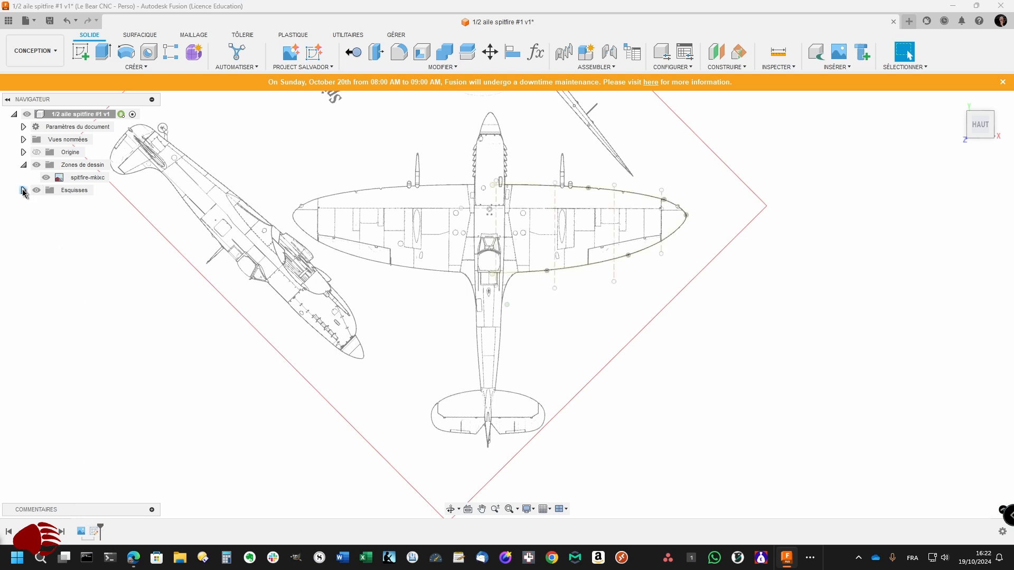
click(23, 190)
click(63, 205)
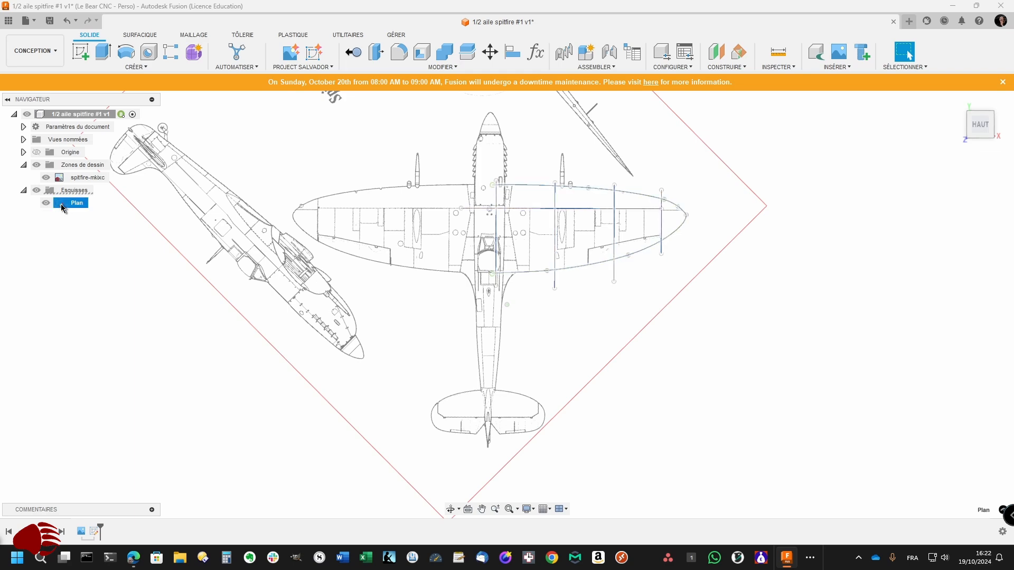
double_click(62, 205)
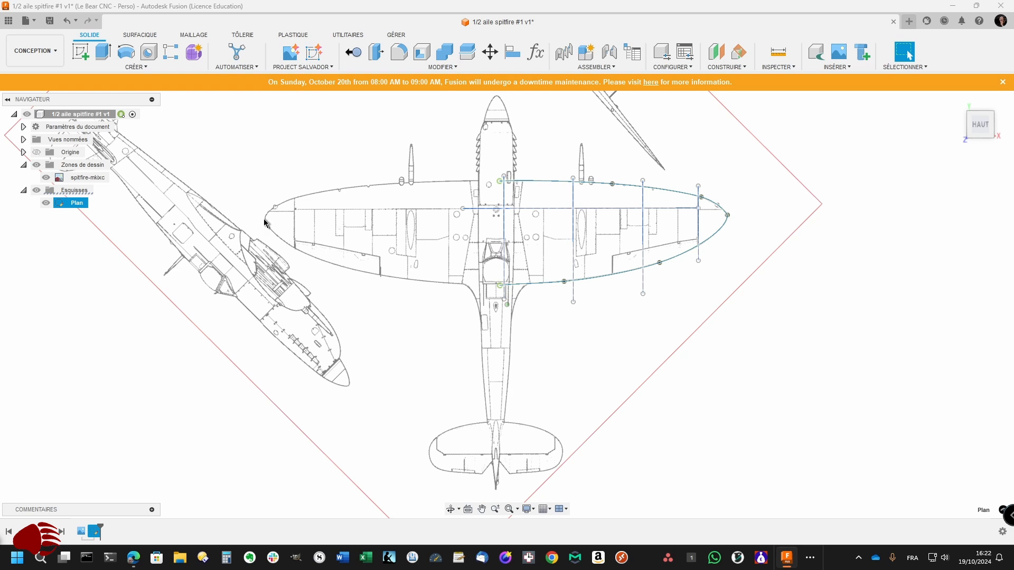
- Check the wingspan on the spitfire-mkixc canvas by calibrating between the two wing tips, without entering a new value
click(93, 181)
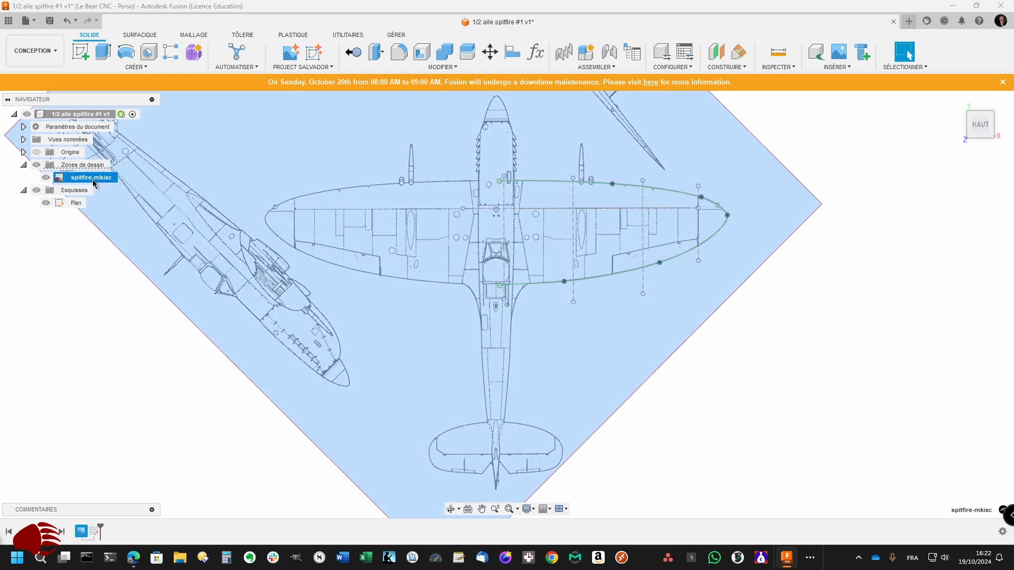
right_click(93, 182)
click(111, 201)
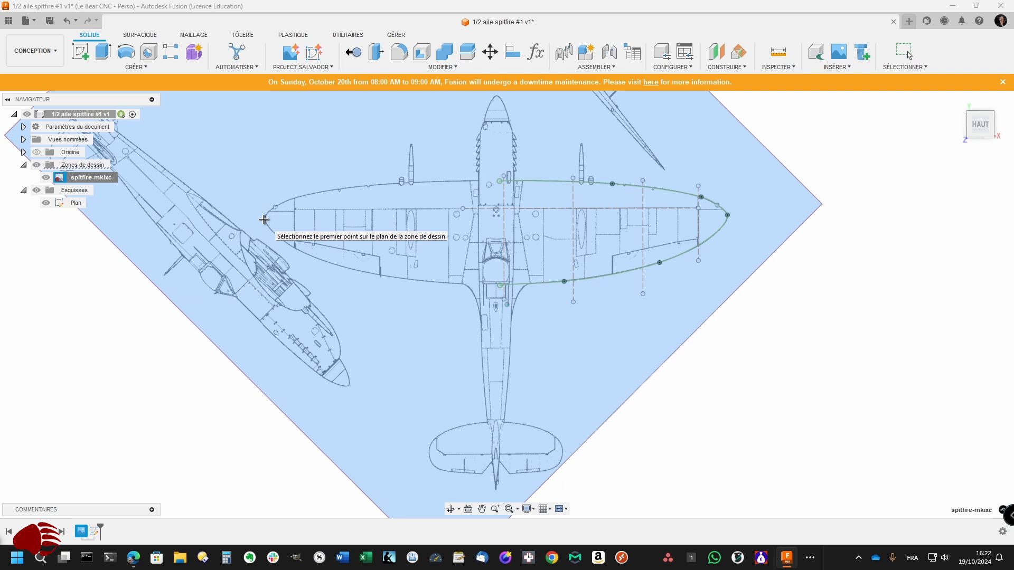
click(264, 219)
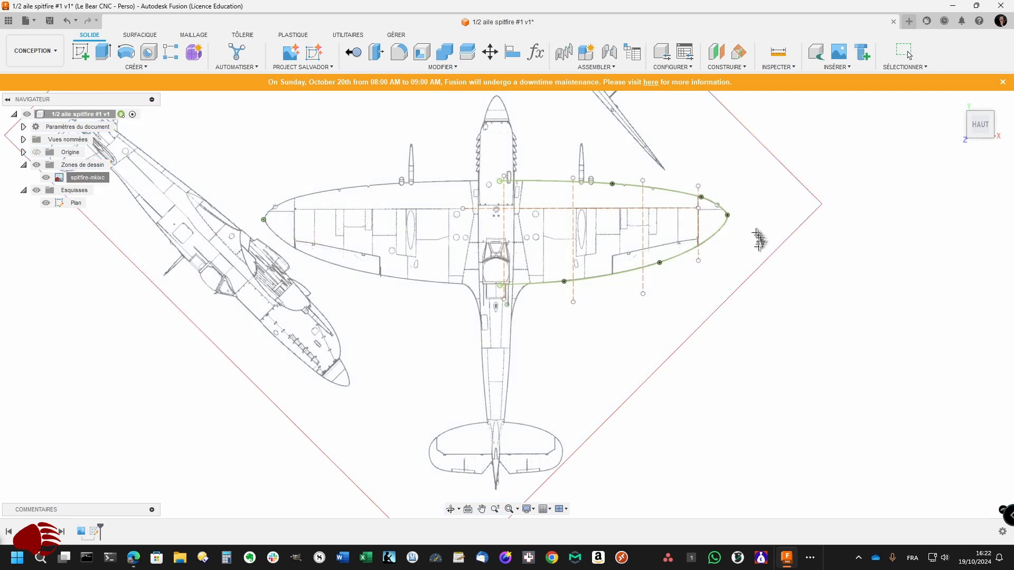
click(727, 215)
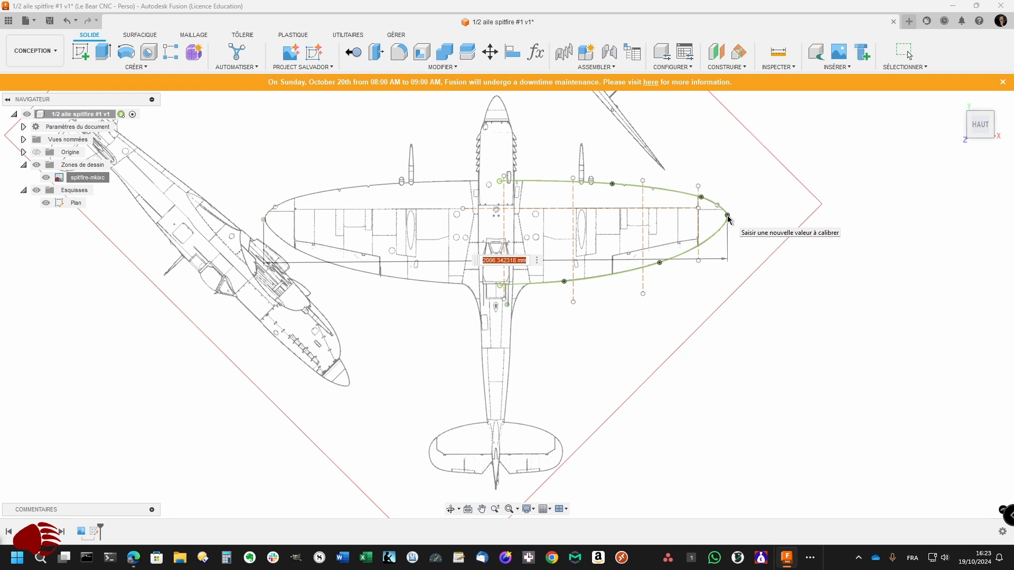
key(Escape)
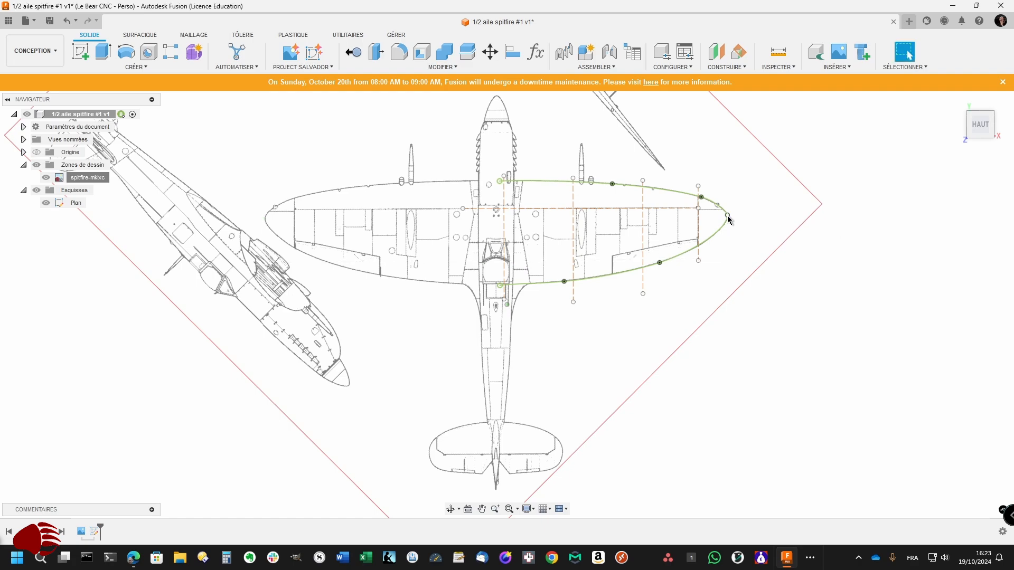
- Hide the blueprint canvas so that only the half-wing sketch is displayed
scroll(730, 220, up, 5)
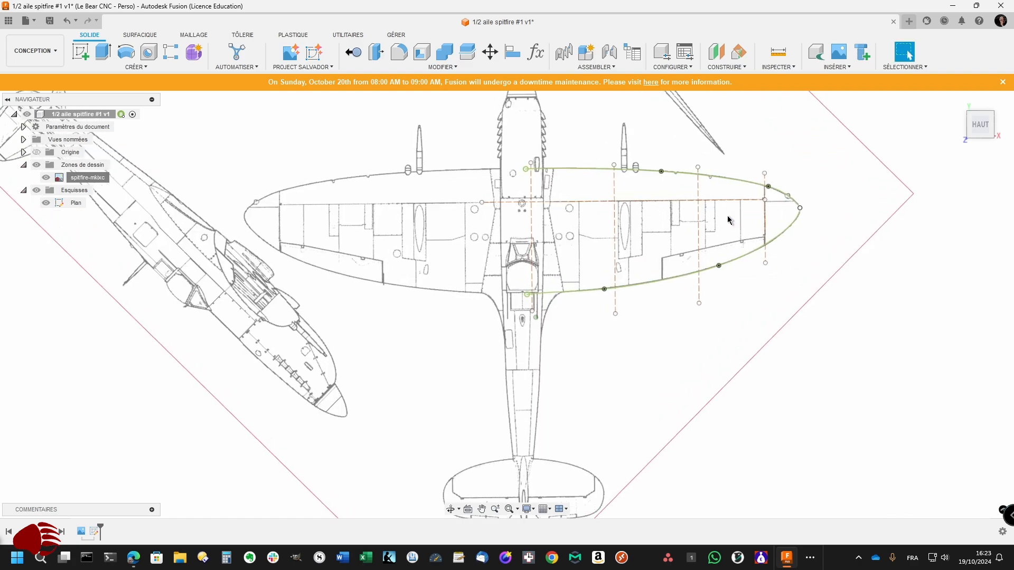
scroll(729, 220, down, 1)
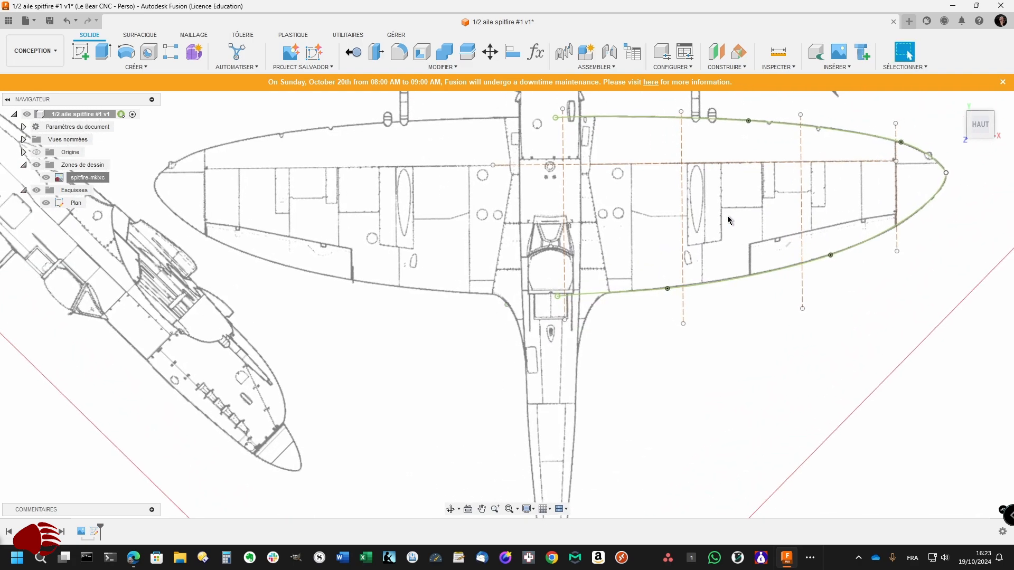
scroll(375, 209, down, 1)
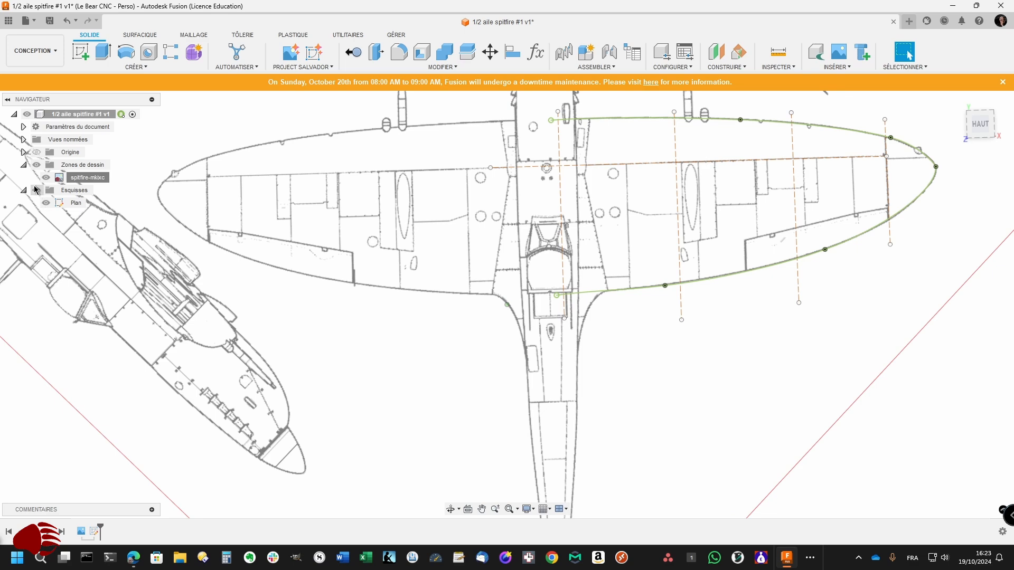
click(36, 165)
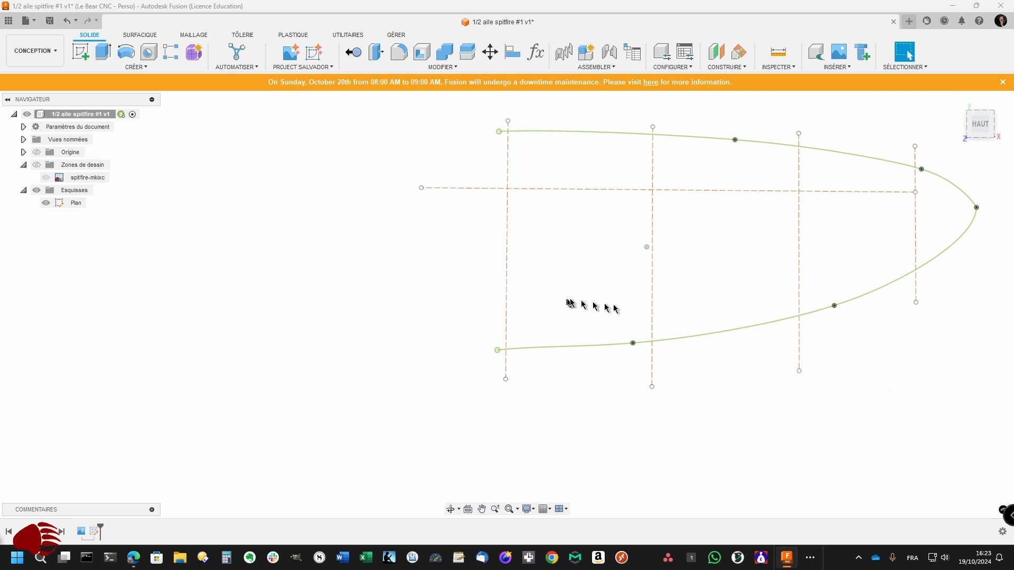
- Delete the two intermediate chordwise construction lines between the root and tip lines of the wing sketch
click(655, 314)
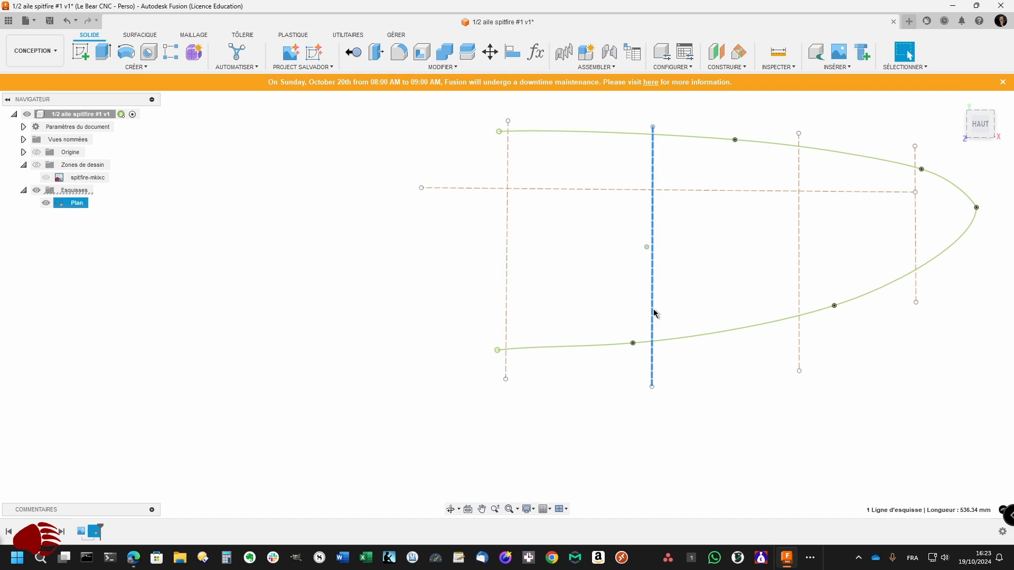
key(Delete)
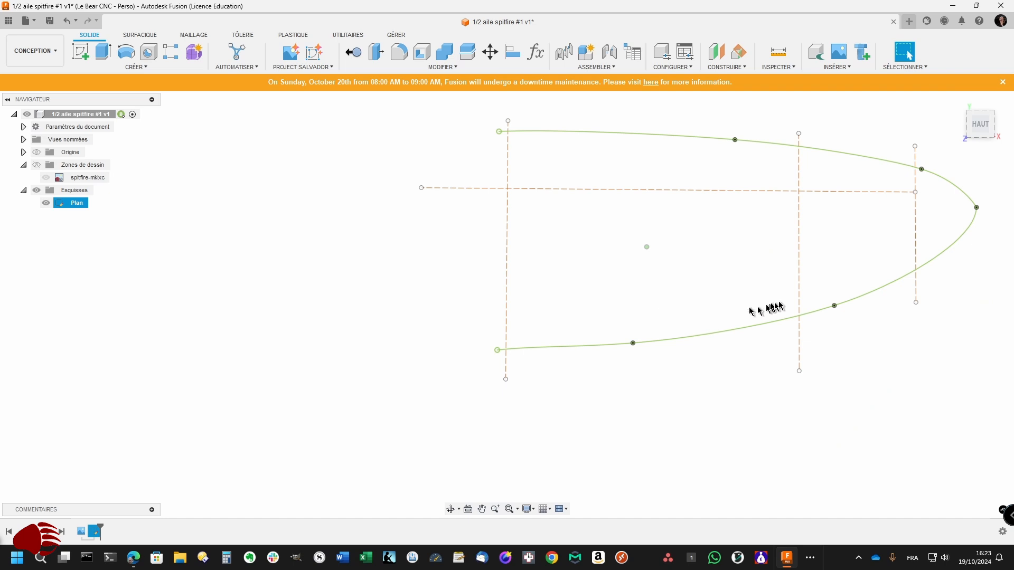
click(799, 302)
key(Delete)
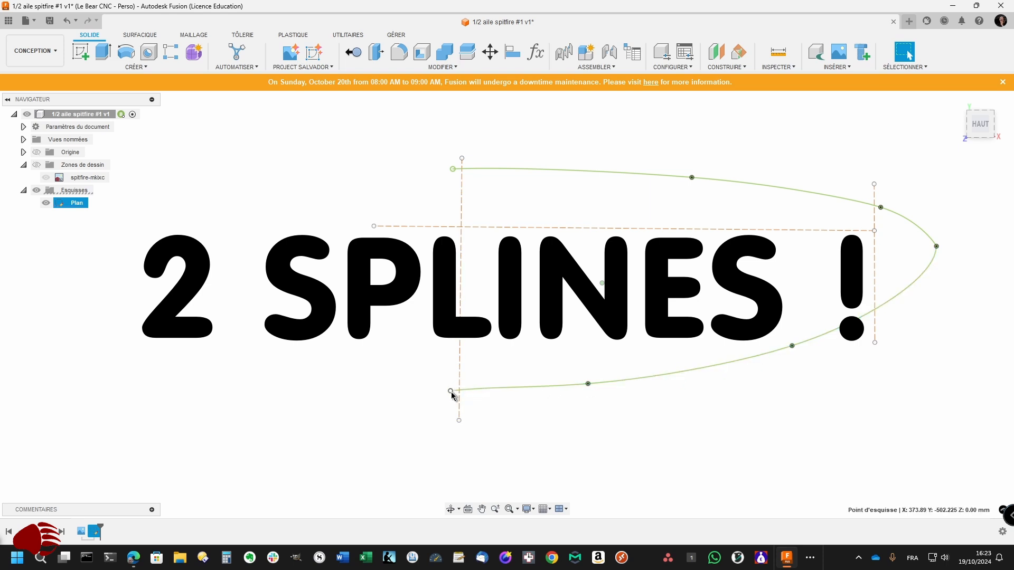
- Open the Plan sketch for editing from its trailing-edge spline
click(469, 383)
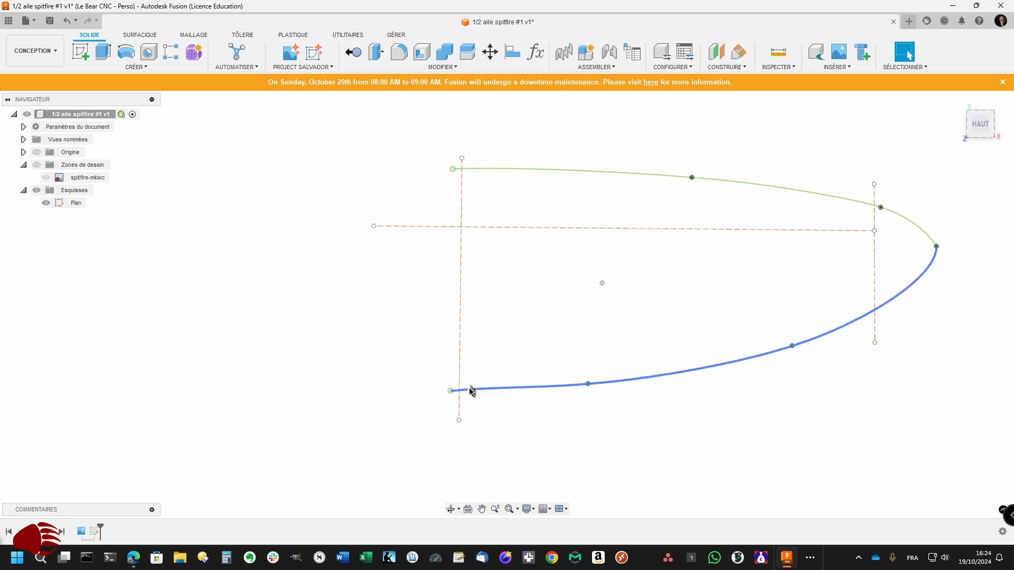
click(472, 391)
right_click(472, 391)
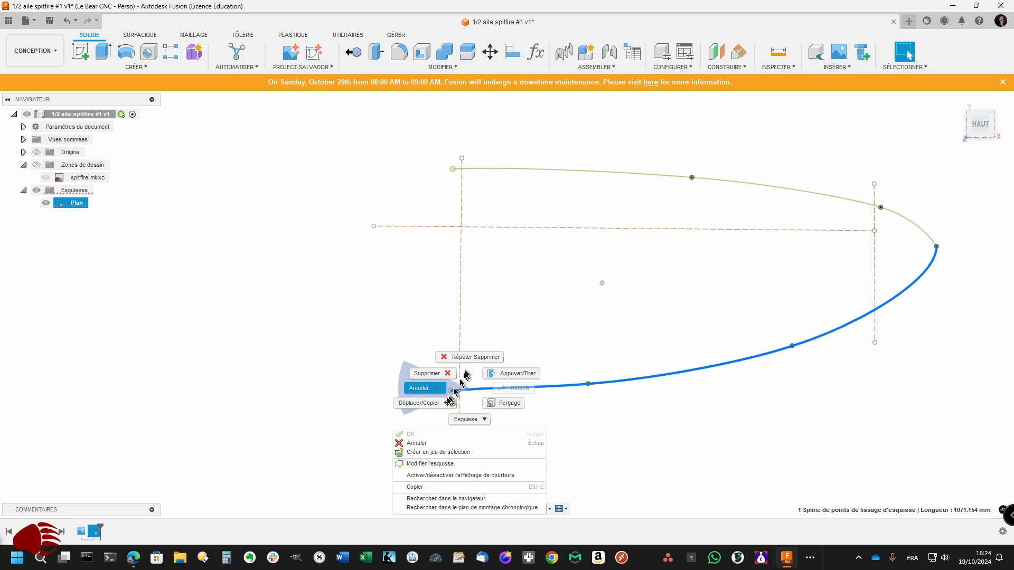
click(431, 464)
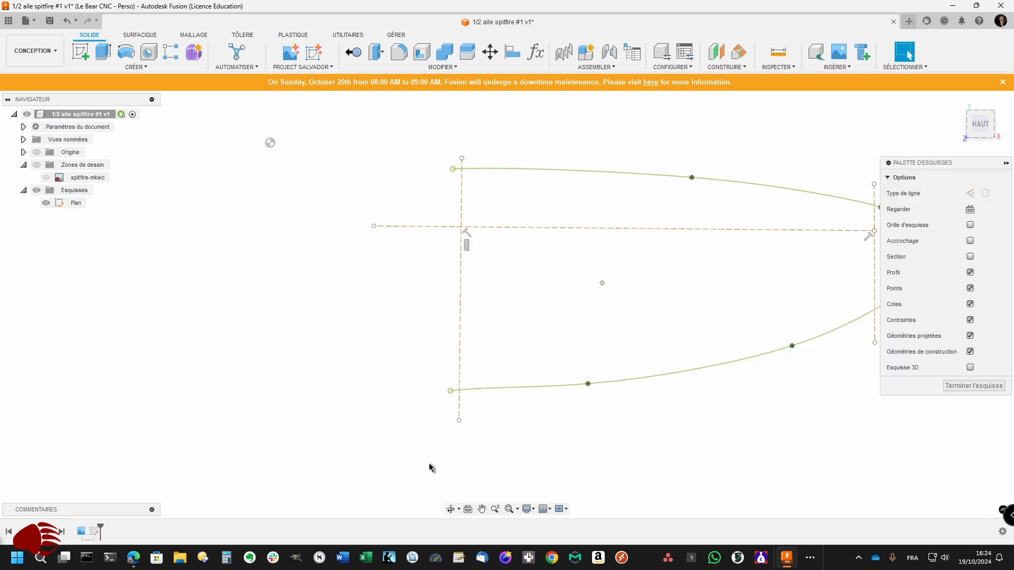
- Examine the tangent handle at the root end of the trailing-edge spline, then clear the selection
click(450, 392)
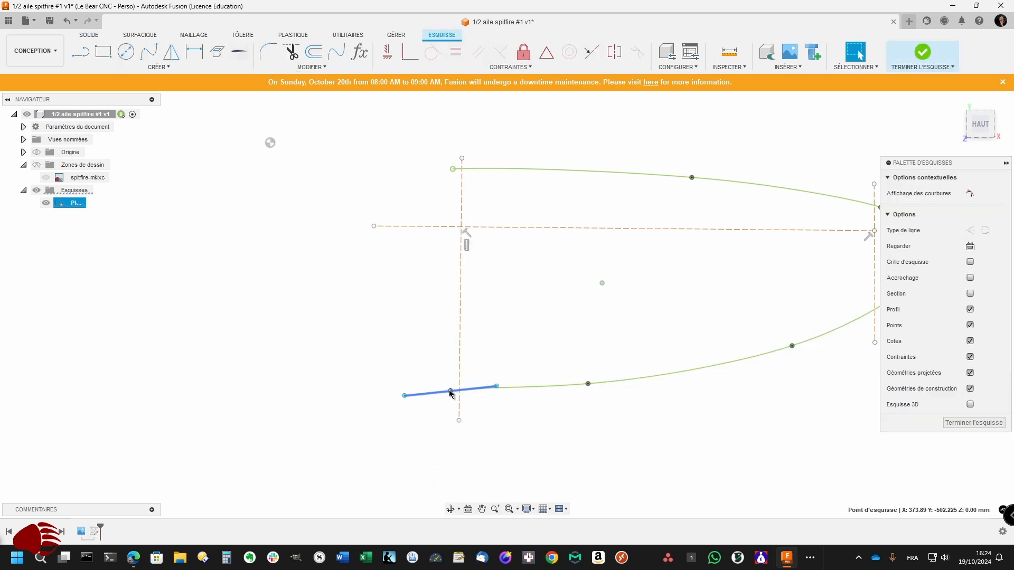
click(496, 388)
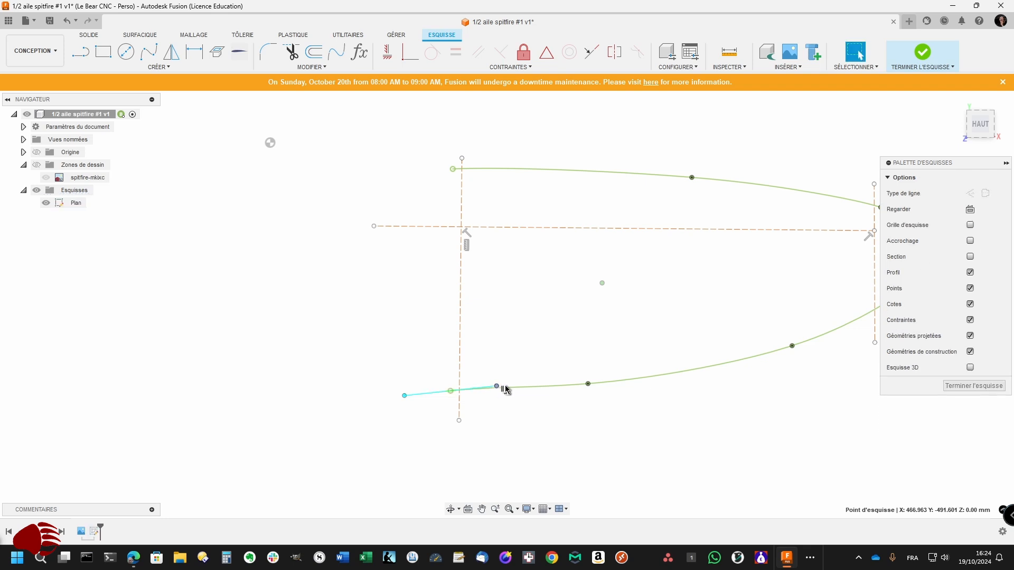
click(506, 387)
click(431, 384)
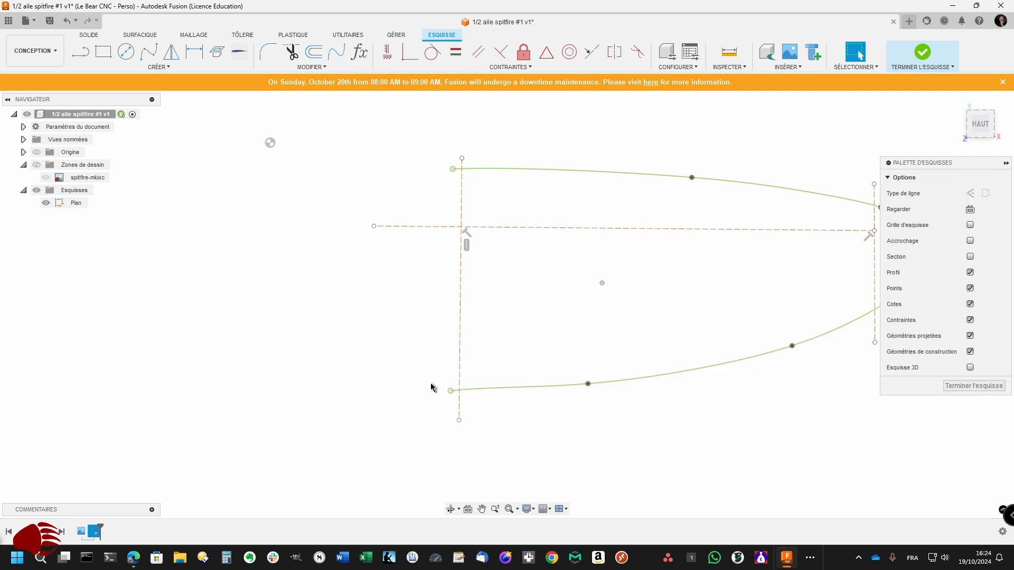
- Release the lock on the trailing-edge spline and adjust its root-end tangent handle to a flatter angle
right_click(511, 391)
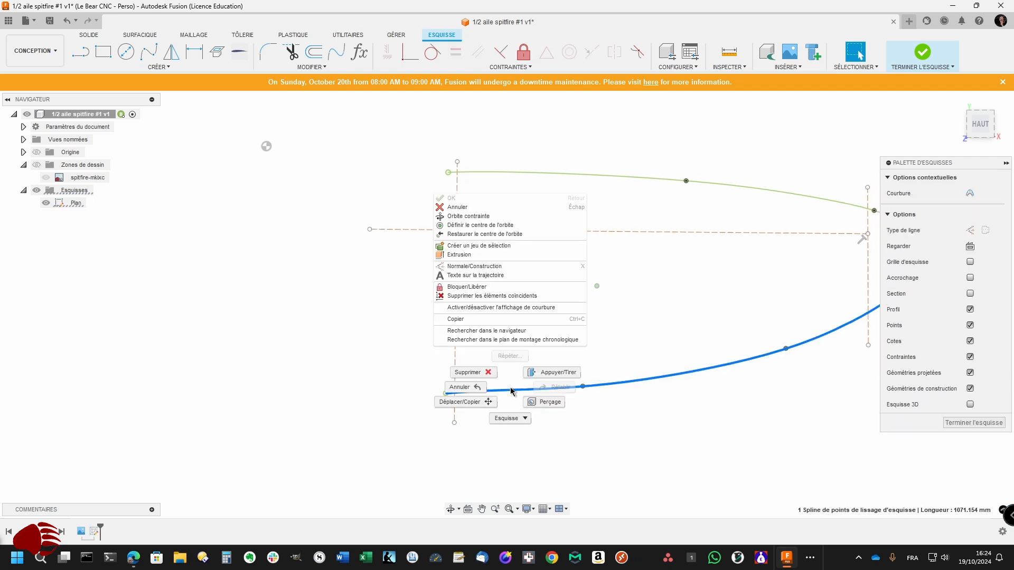
click(491, 288)
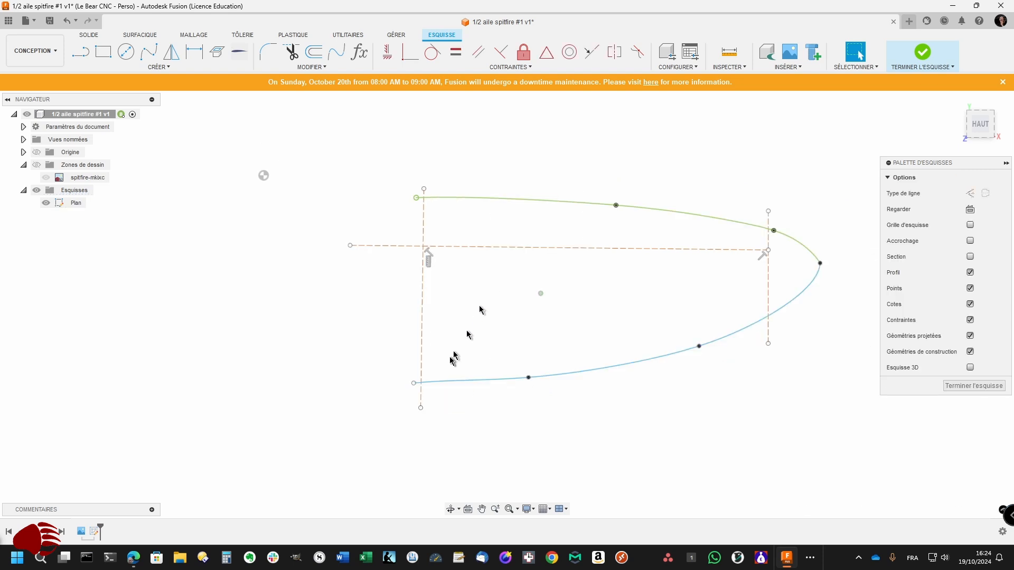
click(415, 384)
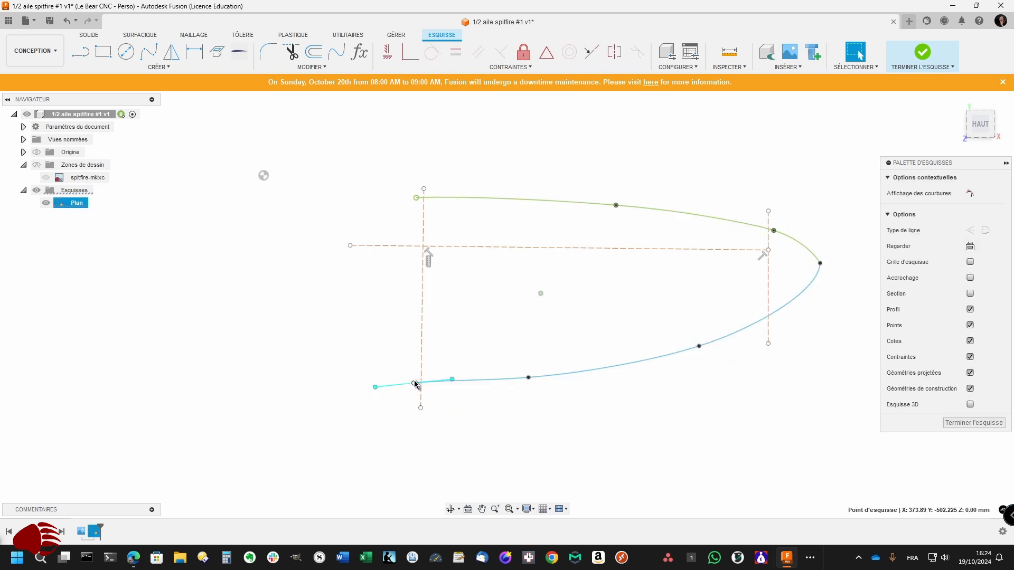
click(453, 380)
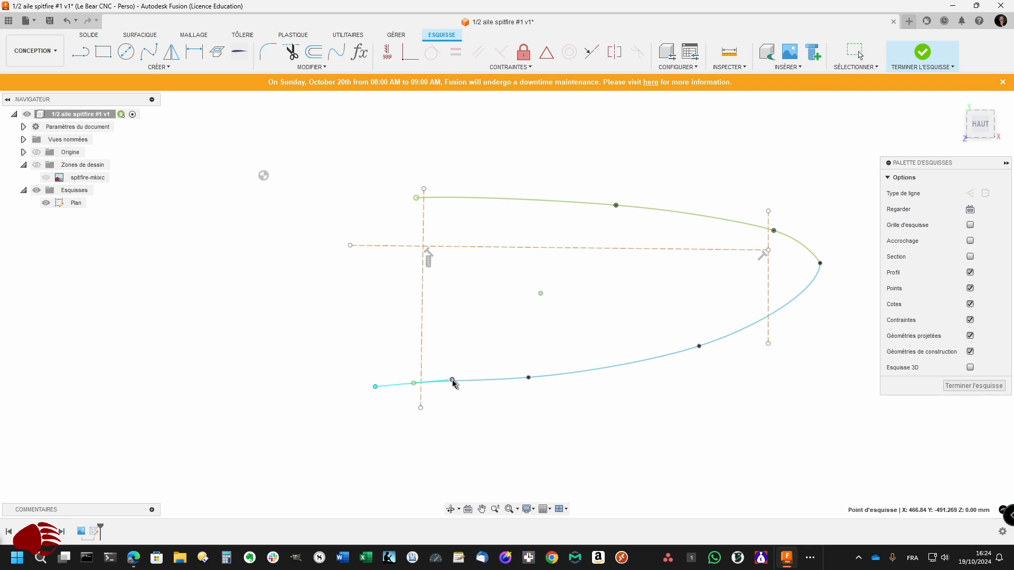
drag(453, 384, 452, 383)
click(440, 414)
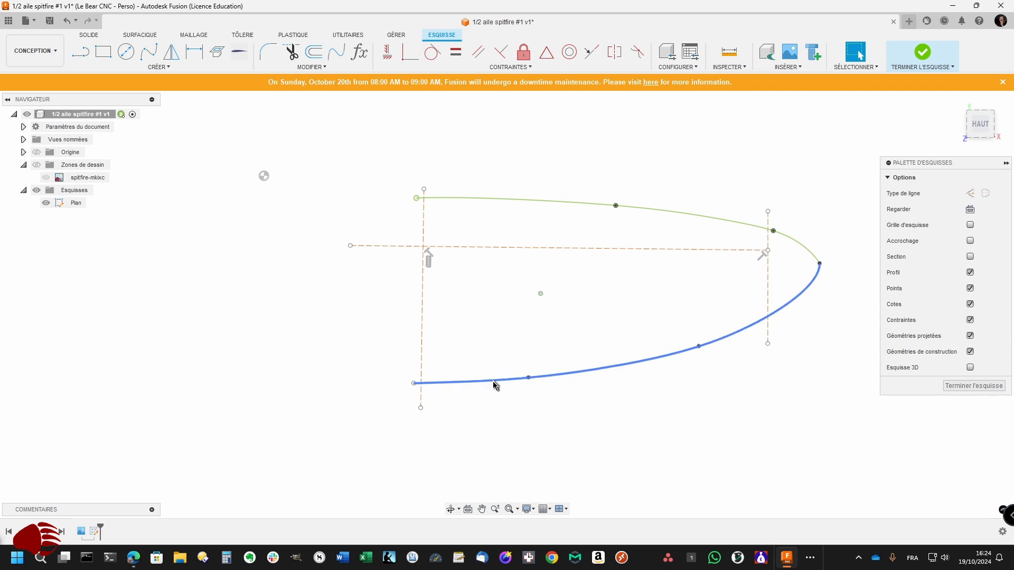
- Try different tilts of the trailing-edge spline's root tangent handle after checking the handle at the neighbouring fit point
scroll(489, 410, up, 2)
scroll(489, 411, up, 1)
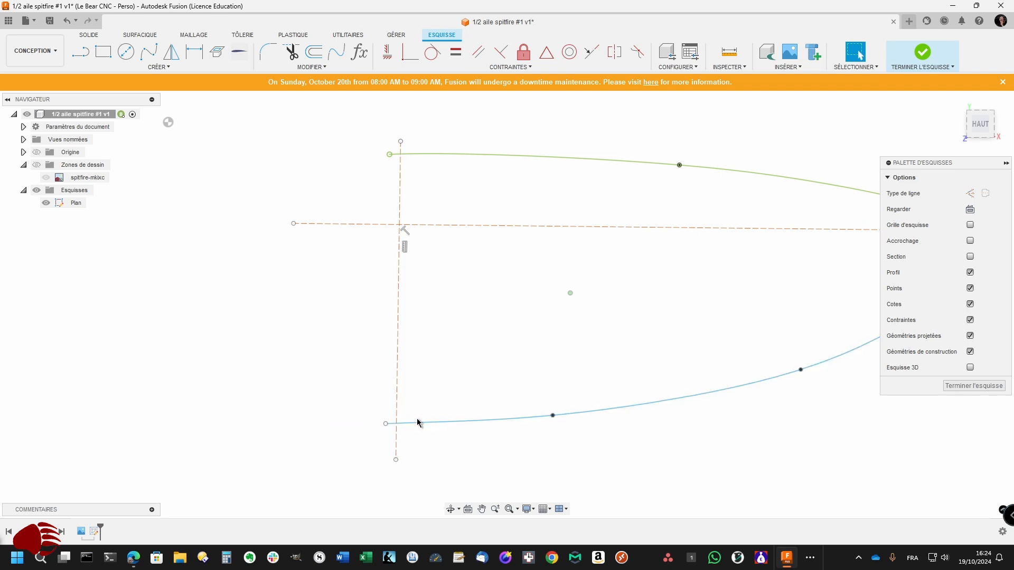
click(553, 416)
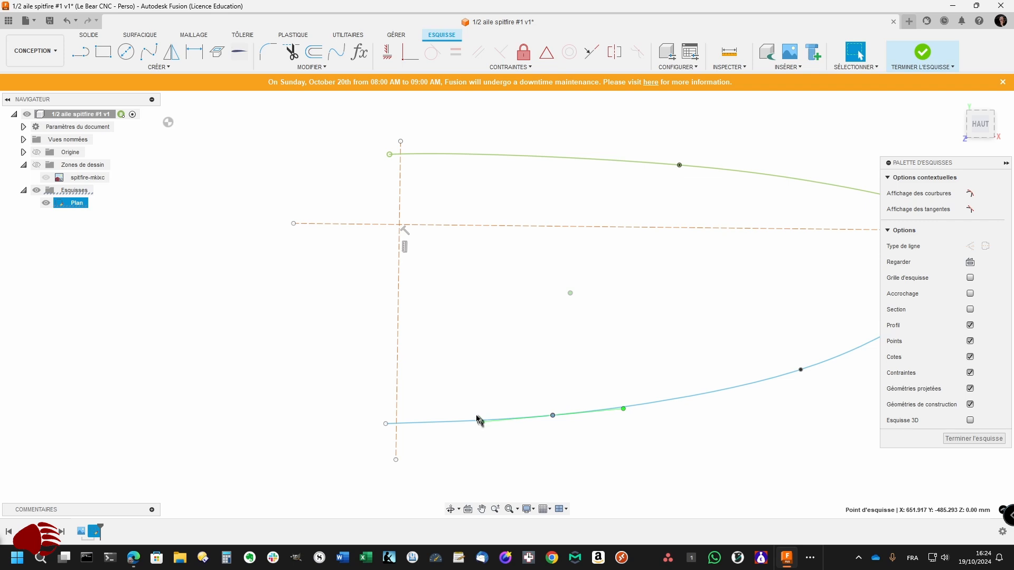
key(Escape)
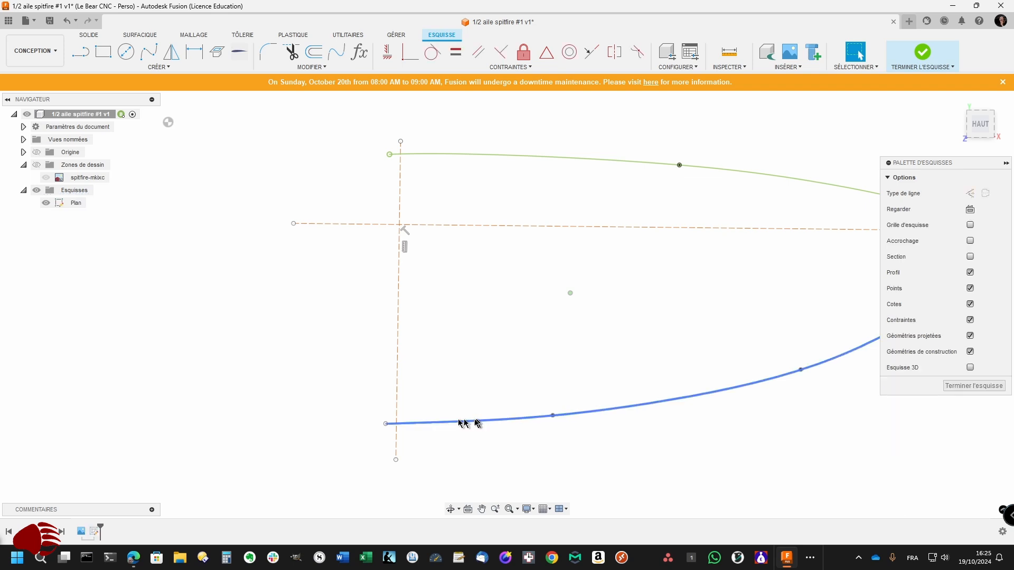
click(386, 425)
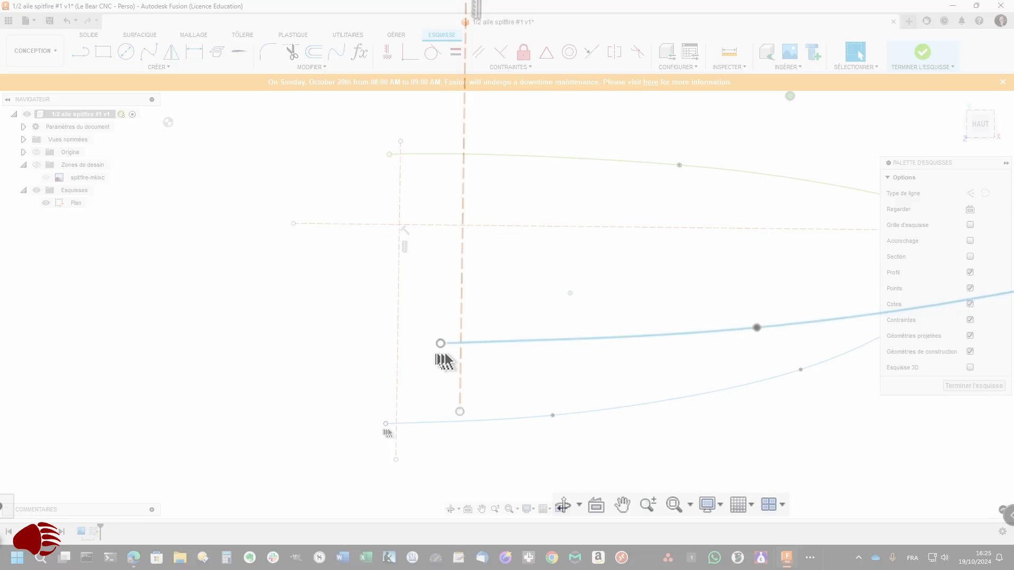
click(386, 424)
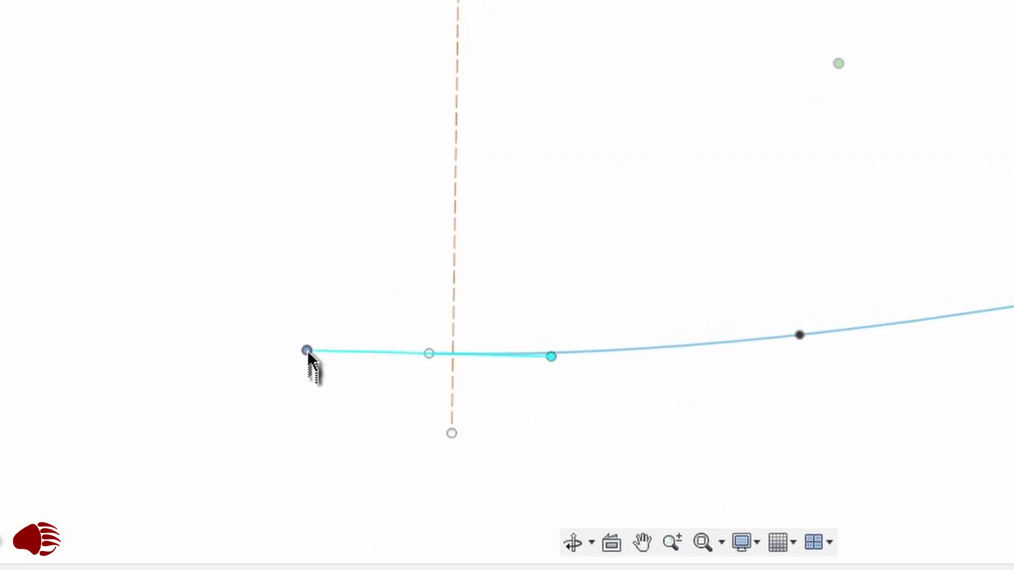
drag(331, 422, 331, 422)
mouse_move(305, 349)
mouse_down()
mouse_move(317, 331)
mouse_move(316, 354)
mouse_up()
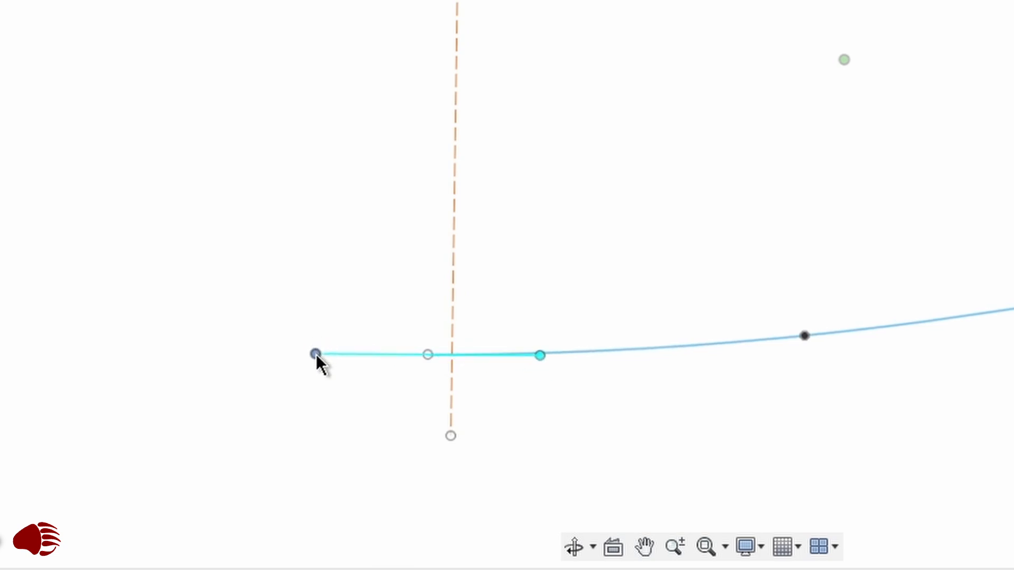
drag(316, 354, 315, 349)
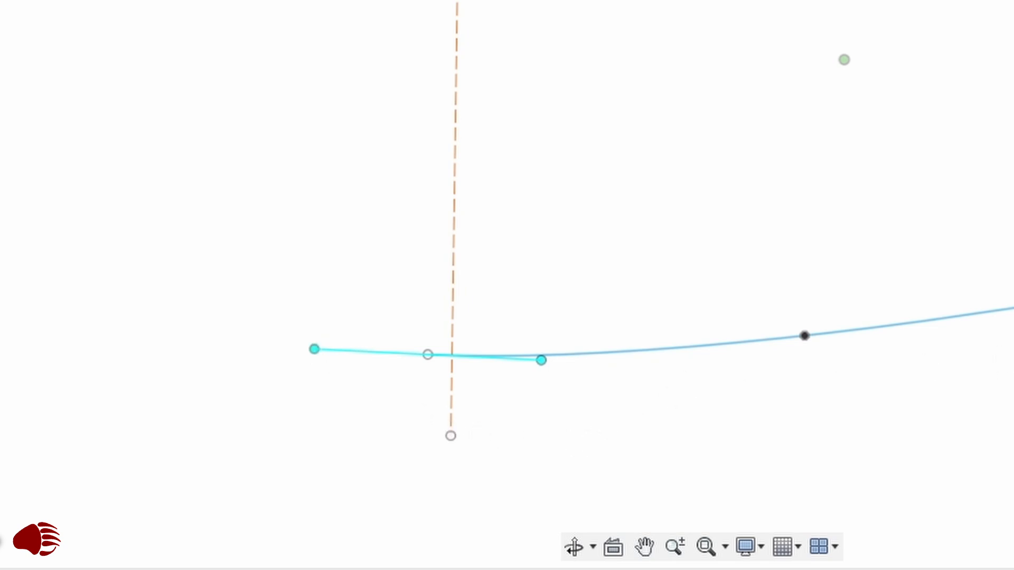
key(Escape)
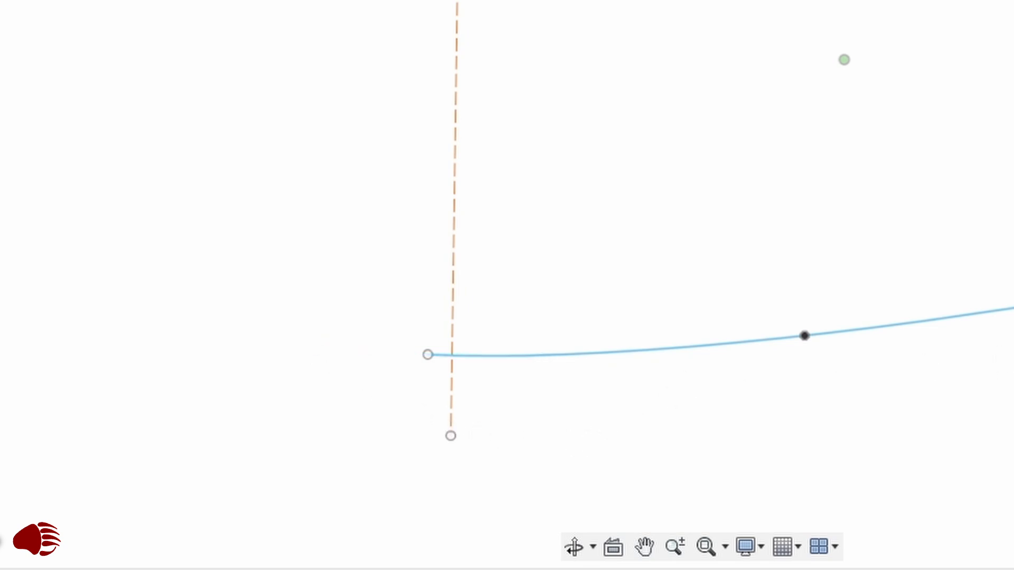
- Level the root tangent handle of the trailing-edge spline to horizontal so the curve leaves the root line squarely
click(703, 345)
right_click(702, 346)
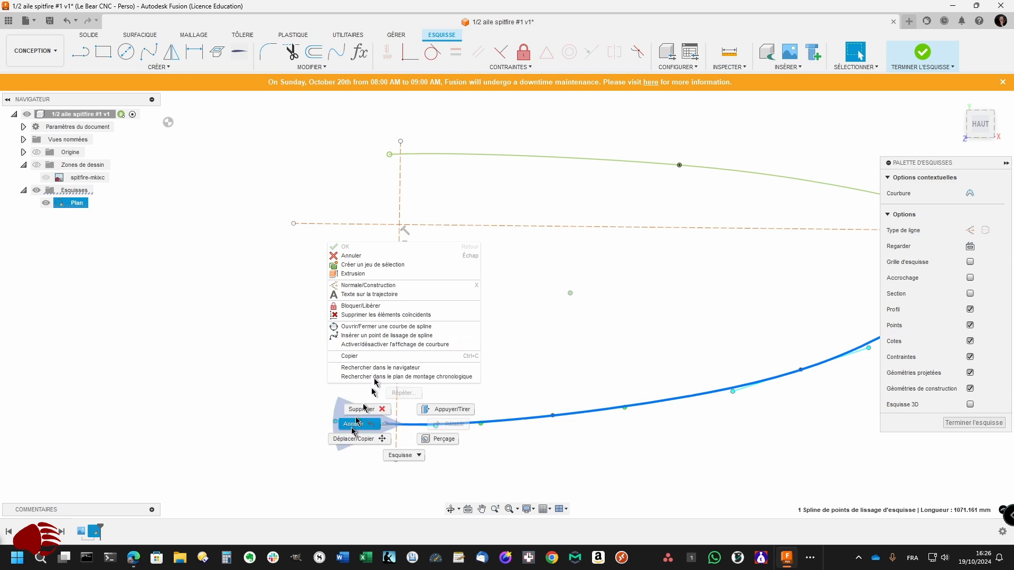
click(306, 436)
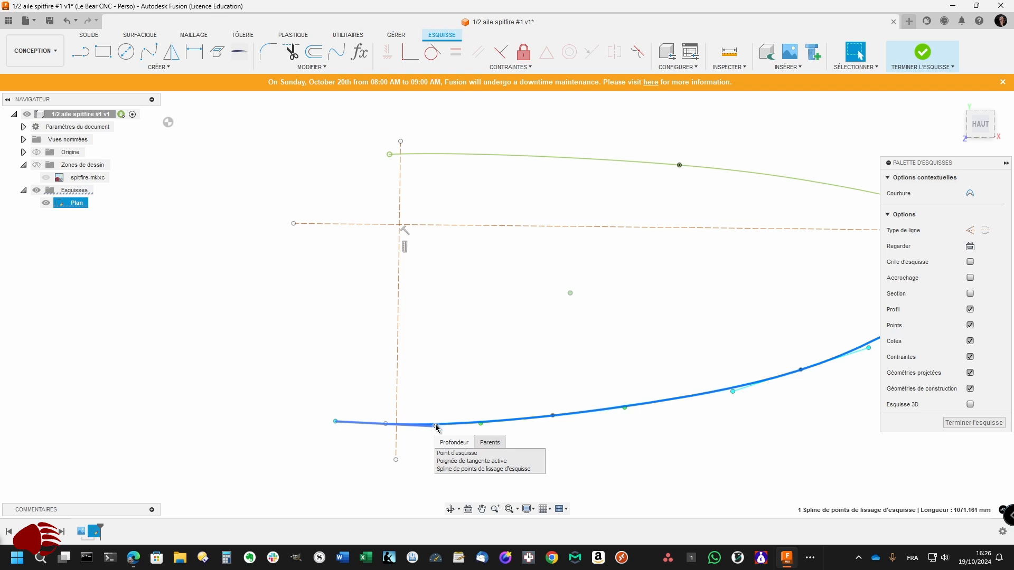
click(457, 461)
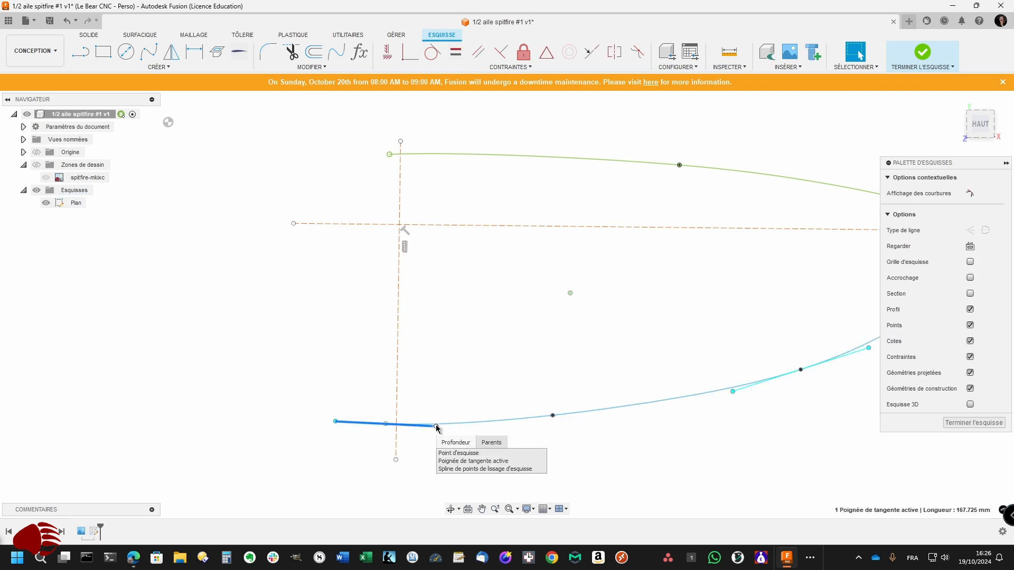
click(457, 461)
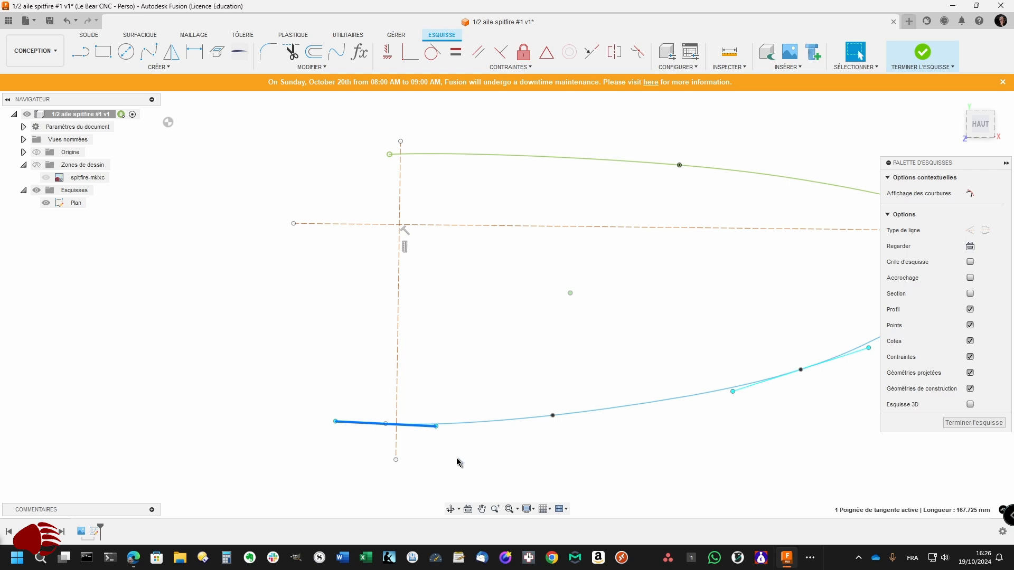
drag(436, 427, 435, 424)
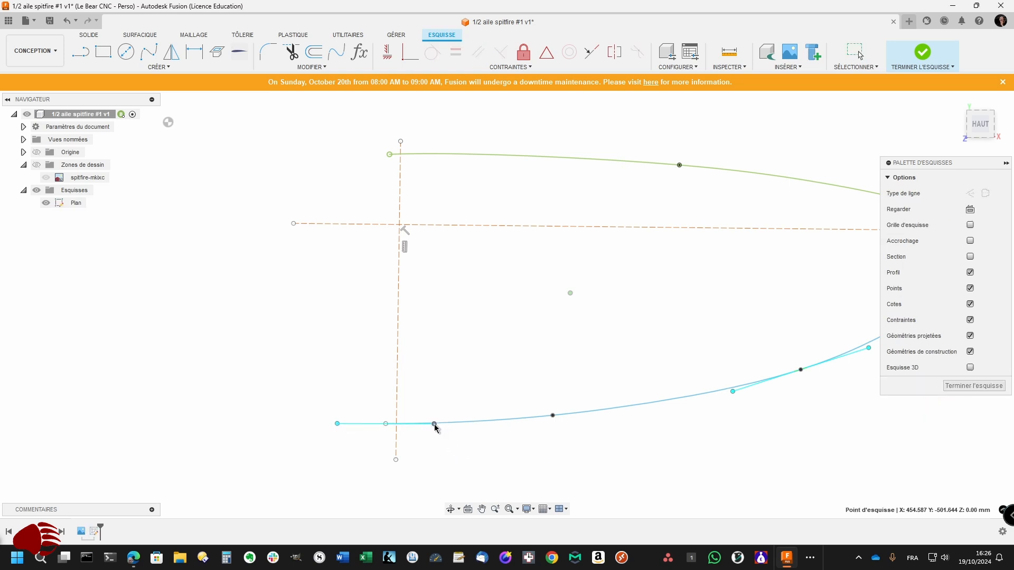
click(458, 423)
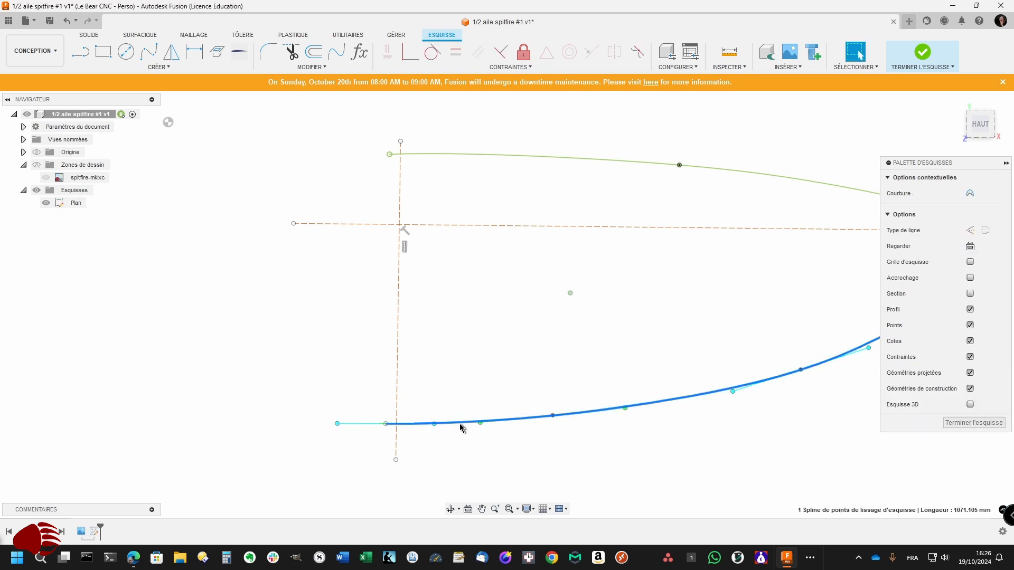
click(445, 495)
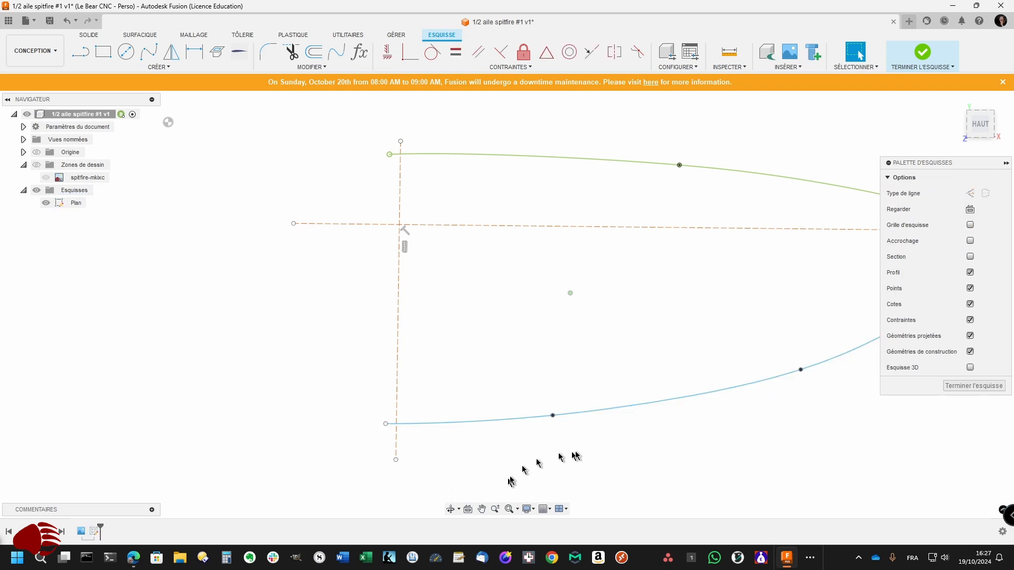
- Lock the trailing-edge spline in place again and finish the Plan sketch
click(500, 426)
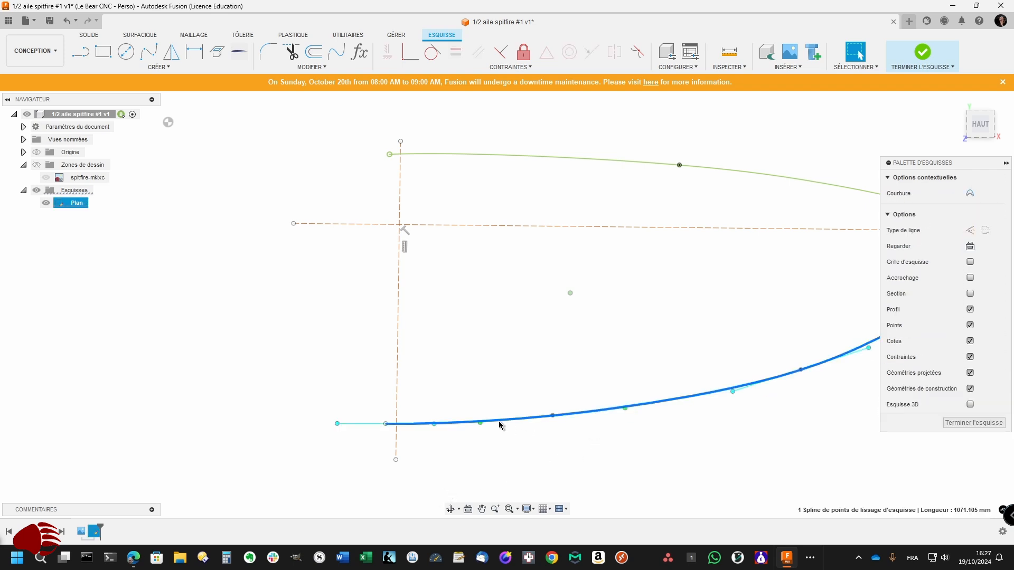
right_click(500, 425)
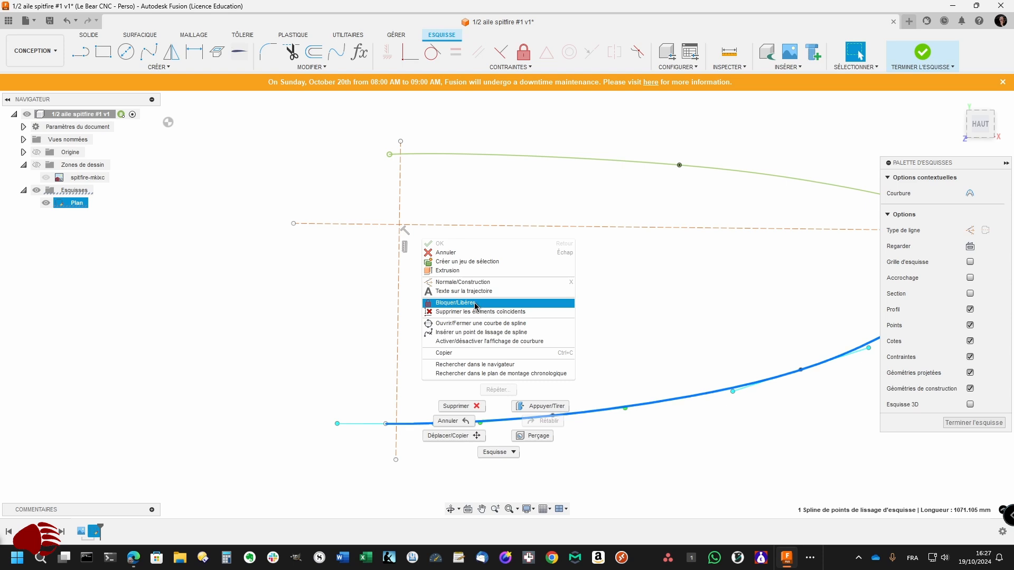
click(477, 304)
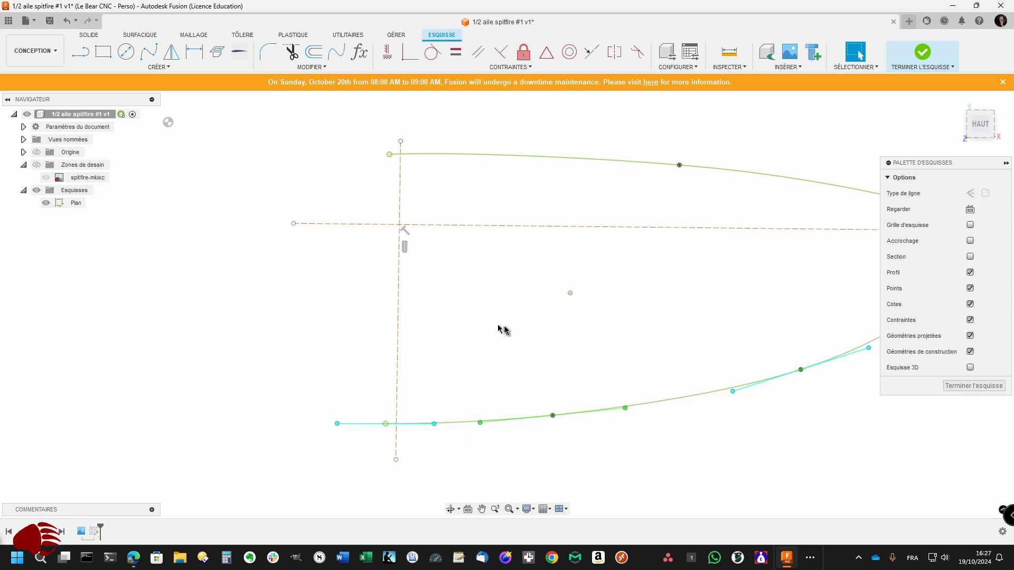
click(958, 386)
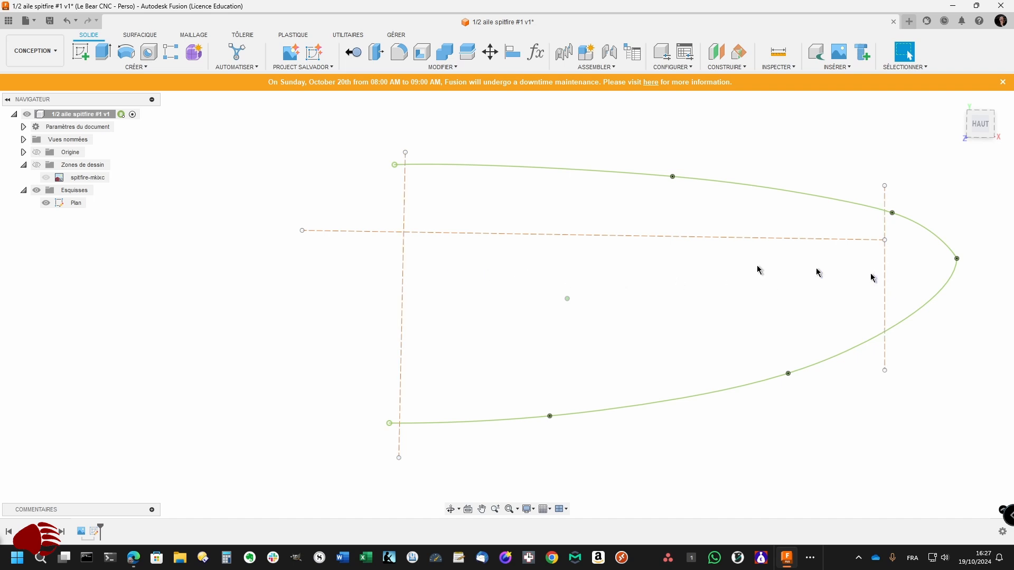
- Create a construction plane at an angle of 90 degrees through the root construction line of the wing
click(570, 233)
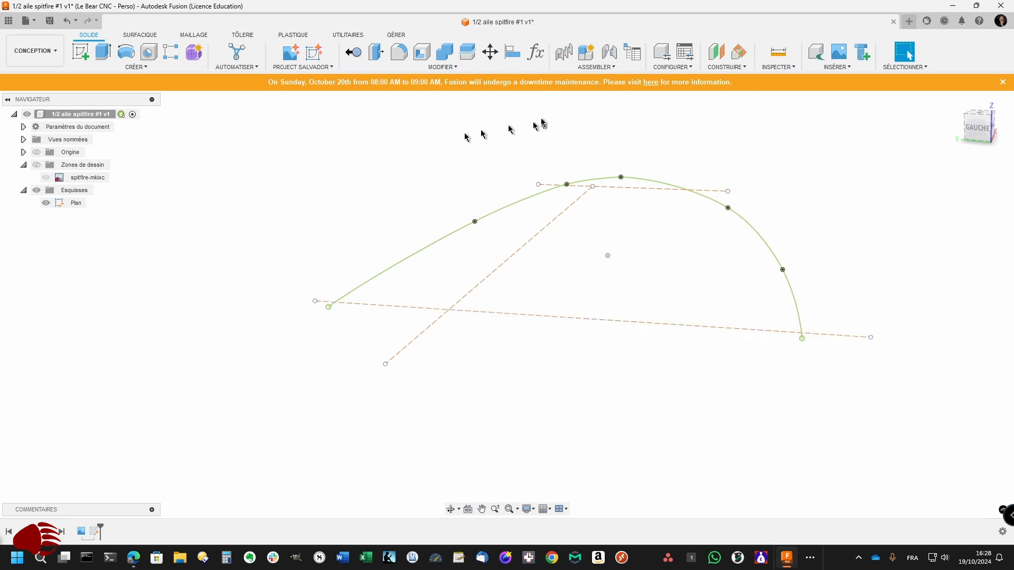
click(729, 67)
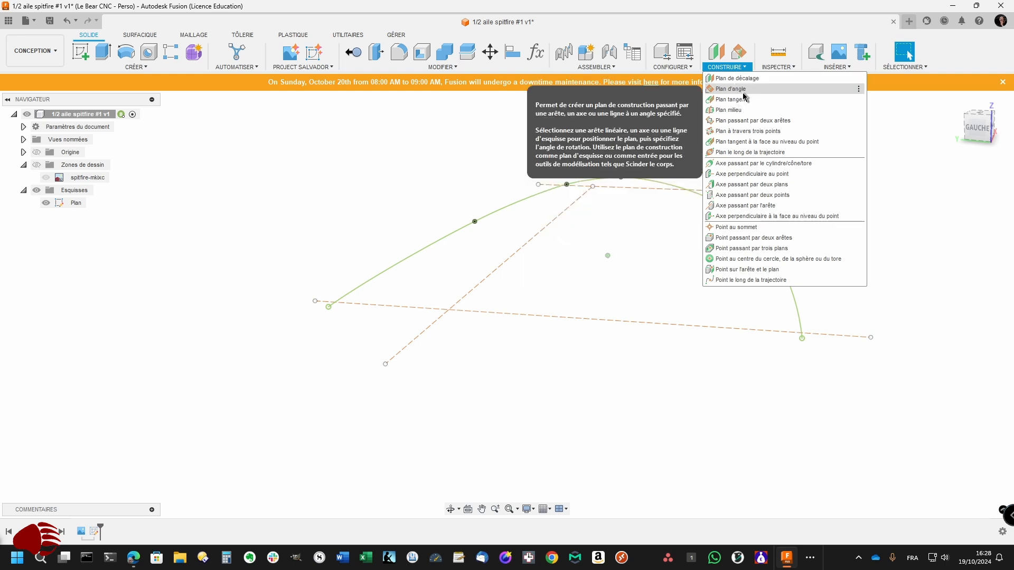
click(743, 90)
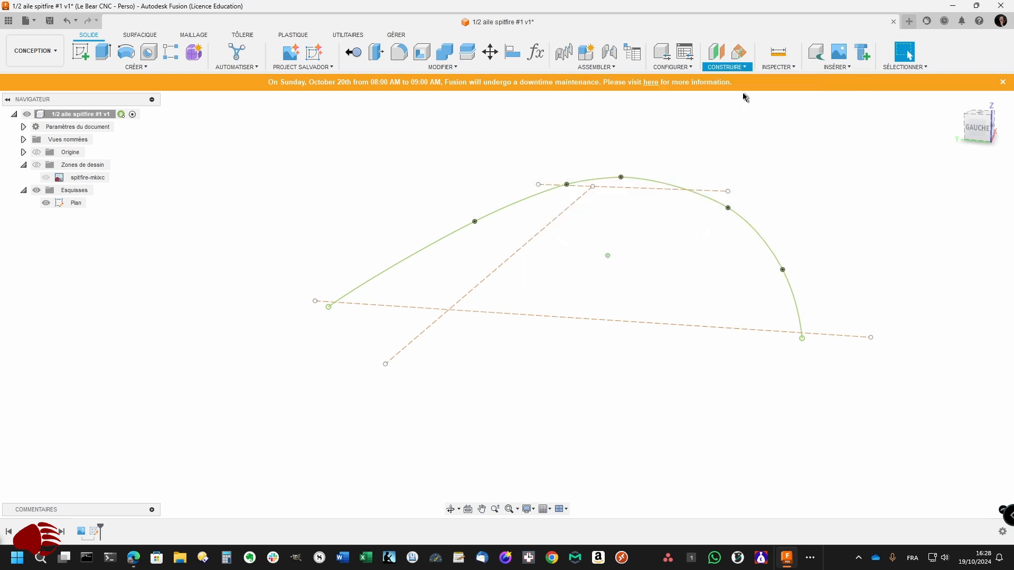
click(620, 323)
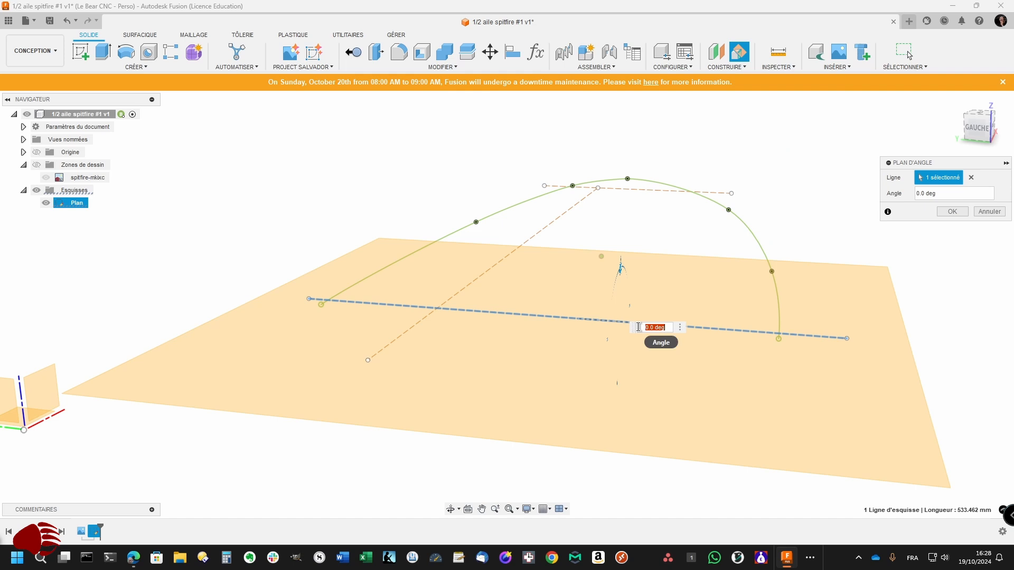
text(90)
key(Return)
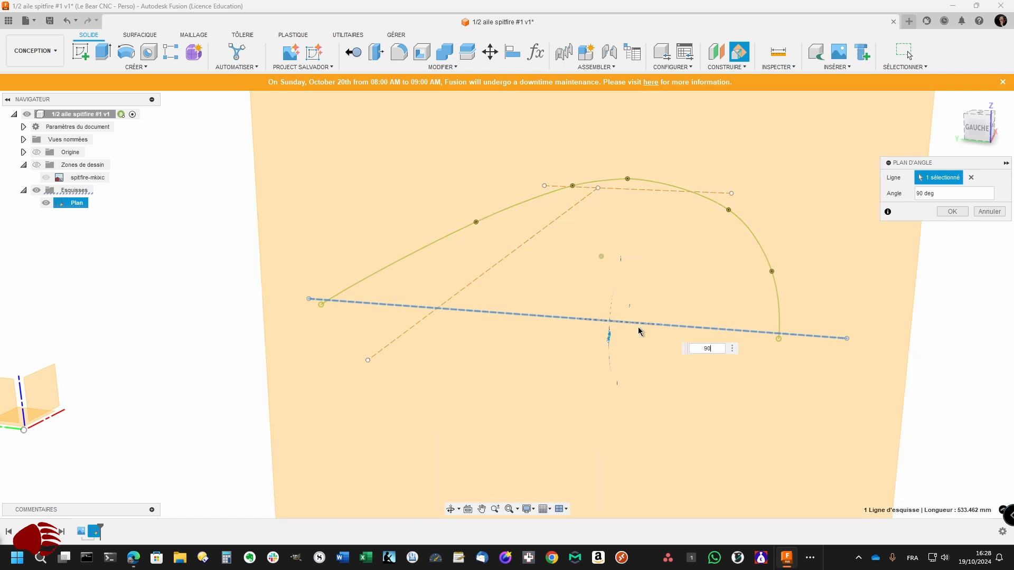
- Rename the new construction plane at the wing root as Plan Emplanture
shift+middle_drag(638, 328, 185, 270)
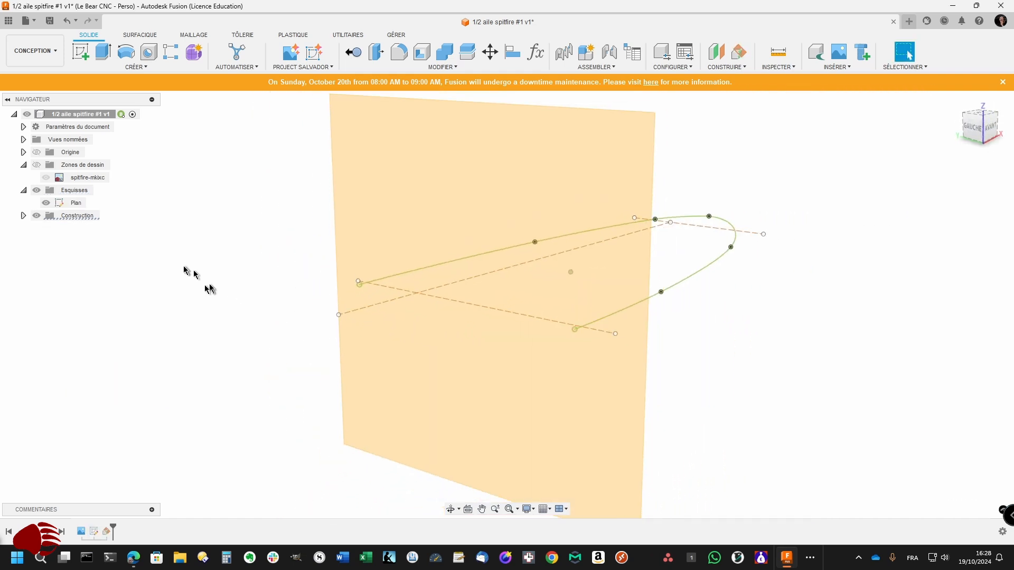
click(23, 215)
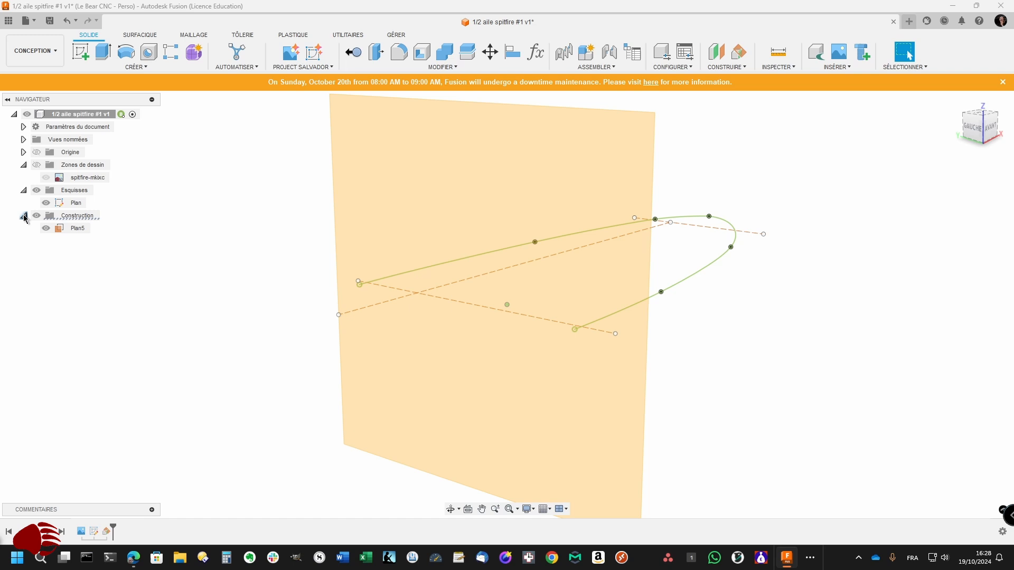
click(72, 229)
right_click(72, 229)
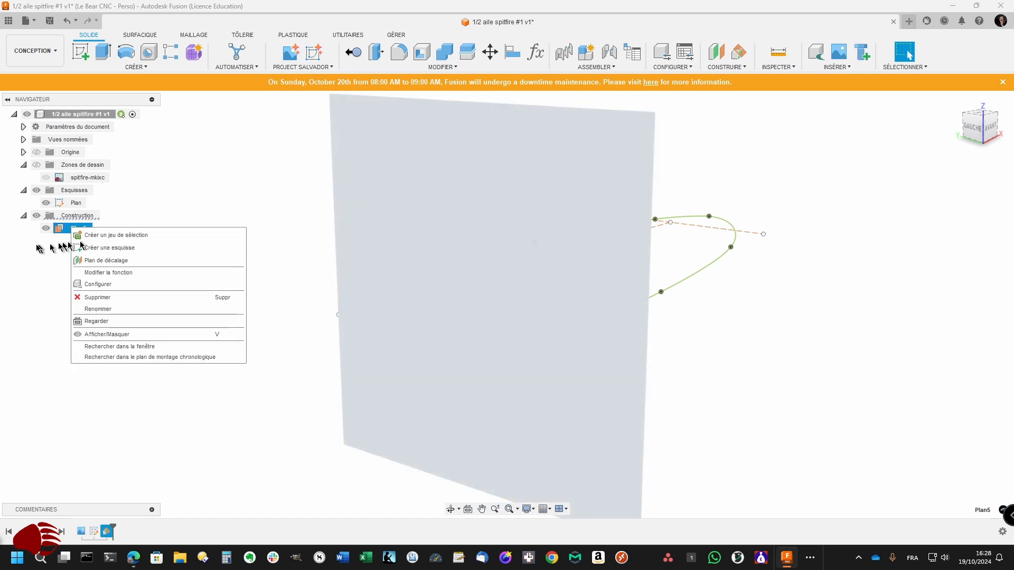
click(37, 245)
click(78, 229)
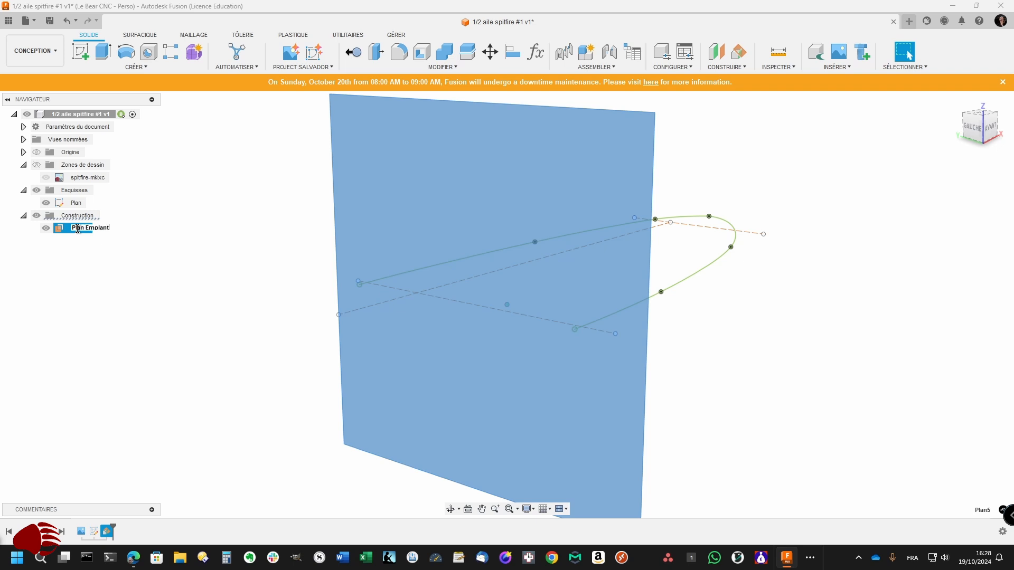
key(Return)
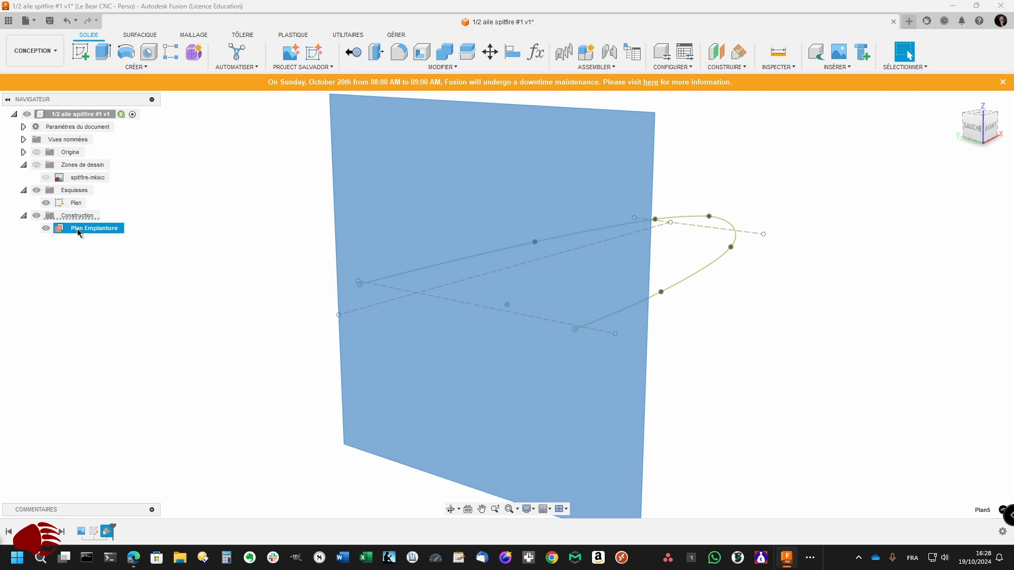
- Create a construction plane at an angle of 90 degrees through the construction line near the wing tip
shift+middle_drag(298, 275, 423, 177)
click(728, 67)
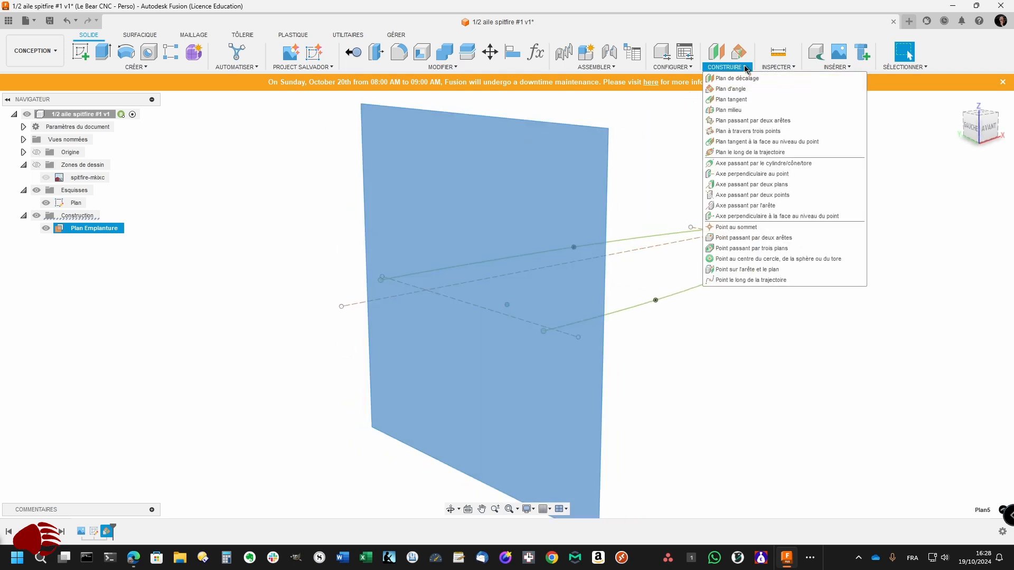
click(732, 88)
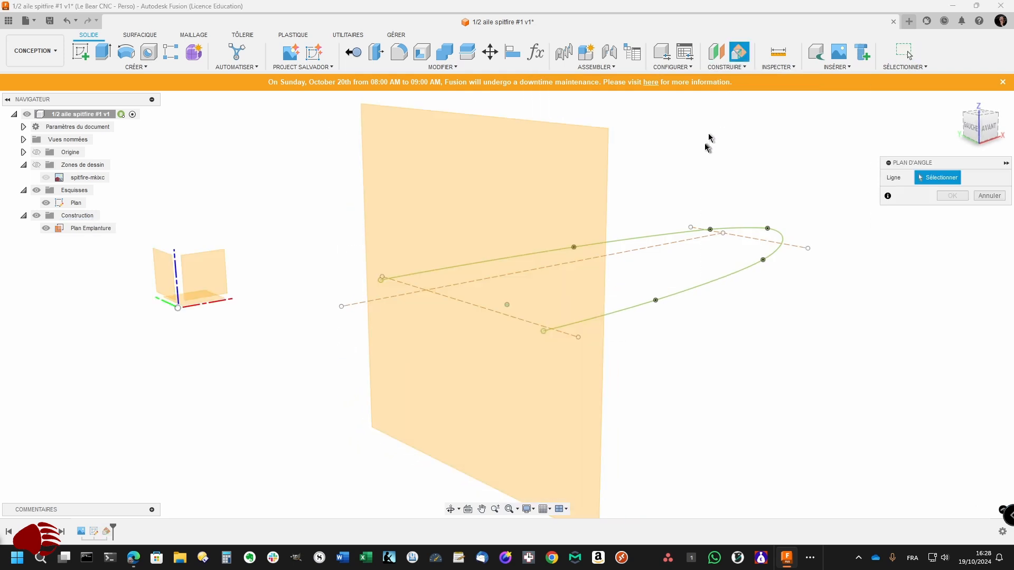
click(740, 239)
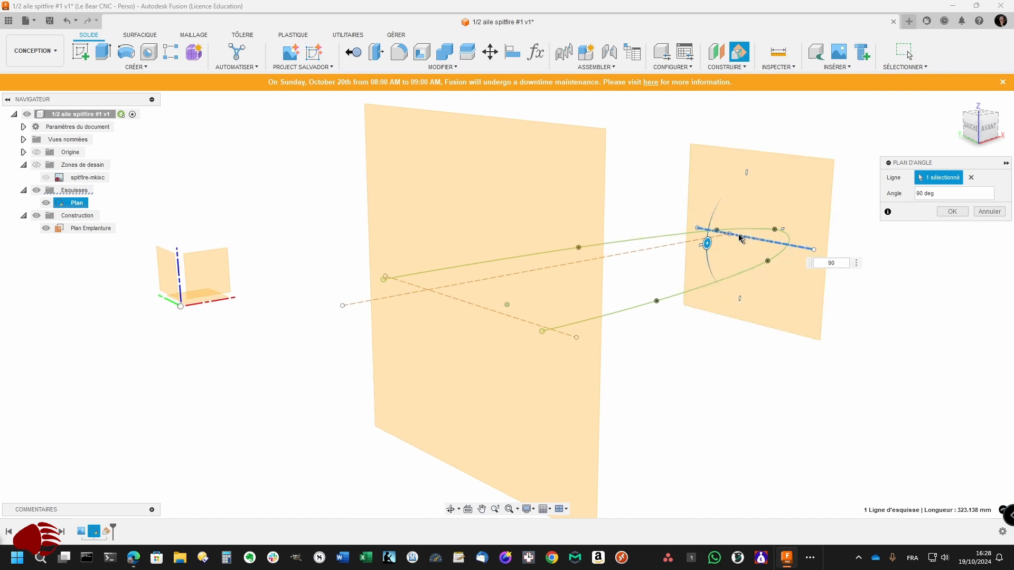
key(Return)
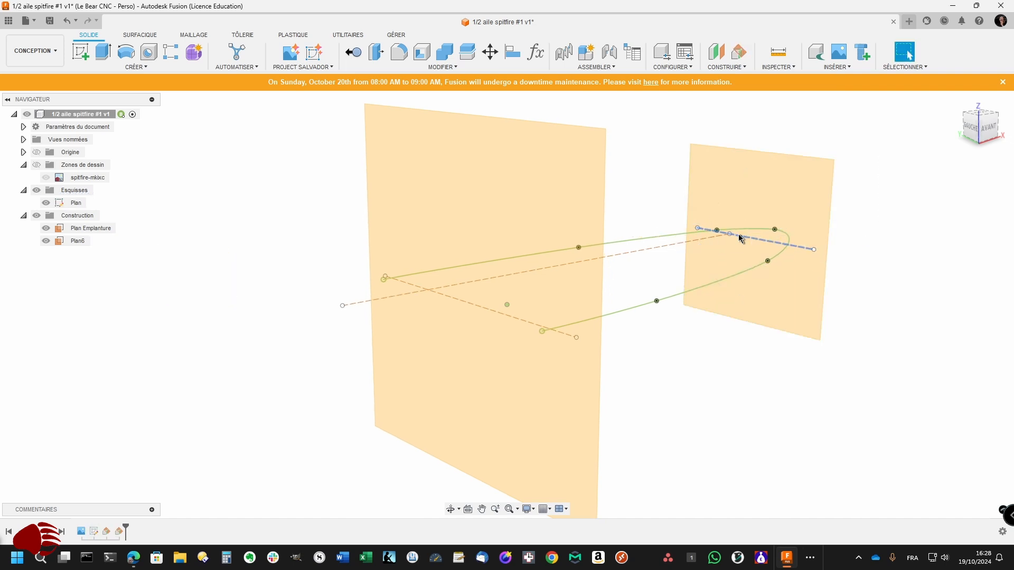
- Rename the new construction plane near the wing tip as Plan Exrémité
click(69, 242)
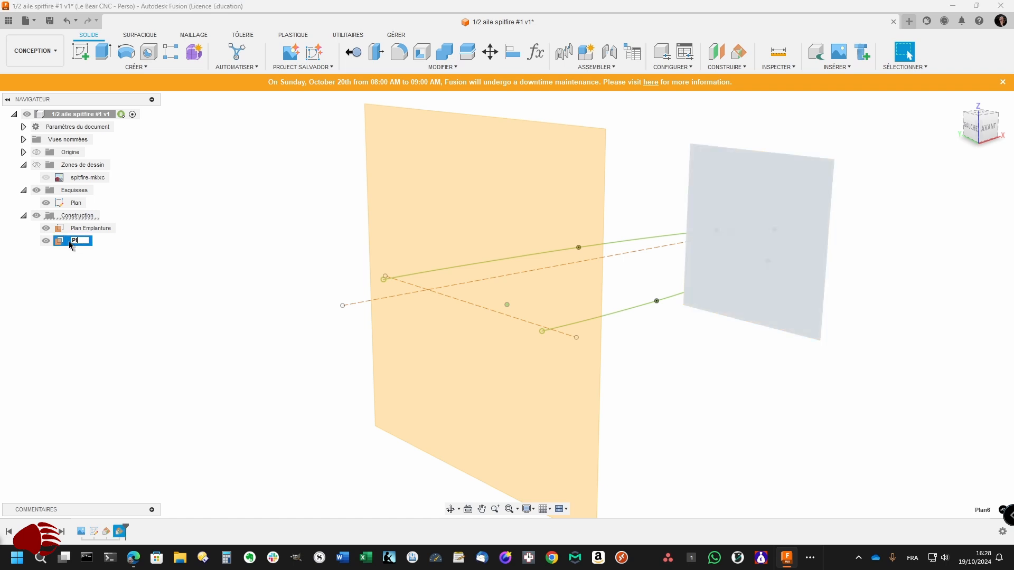
text(Plan Exrémité)
key(Return)
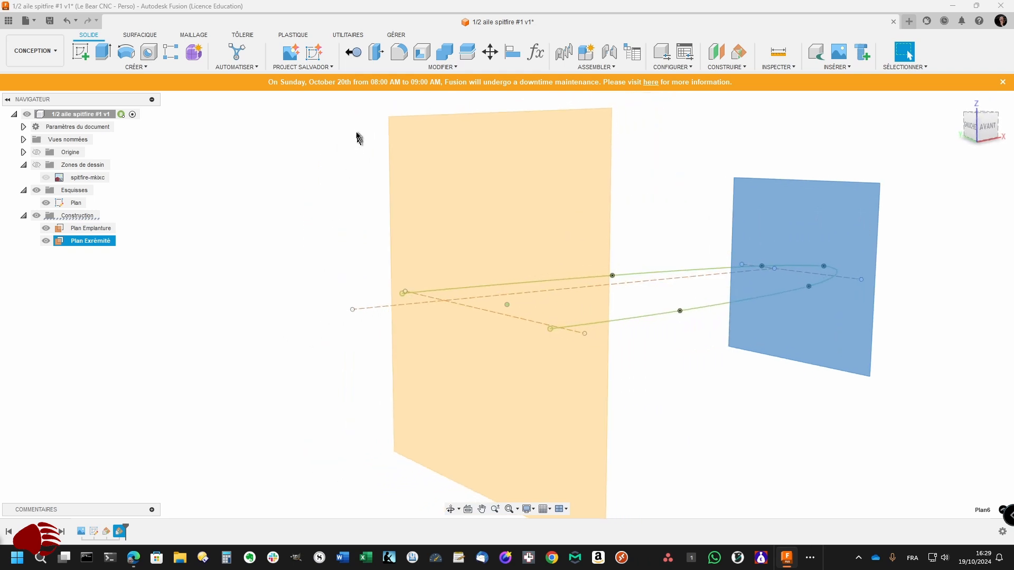
- Start a sketch on Plan Emplanture and create intersection points where the leading- and trailing-edge splines cross it
click(79, 51)
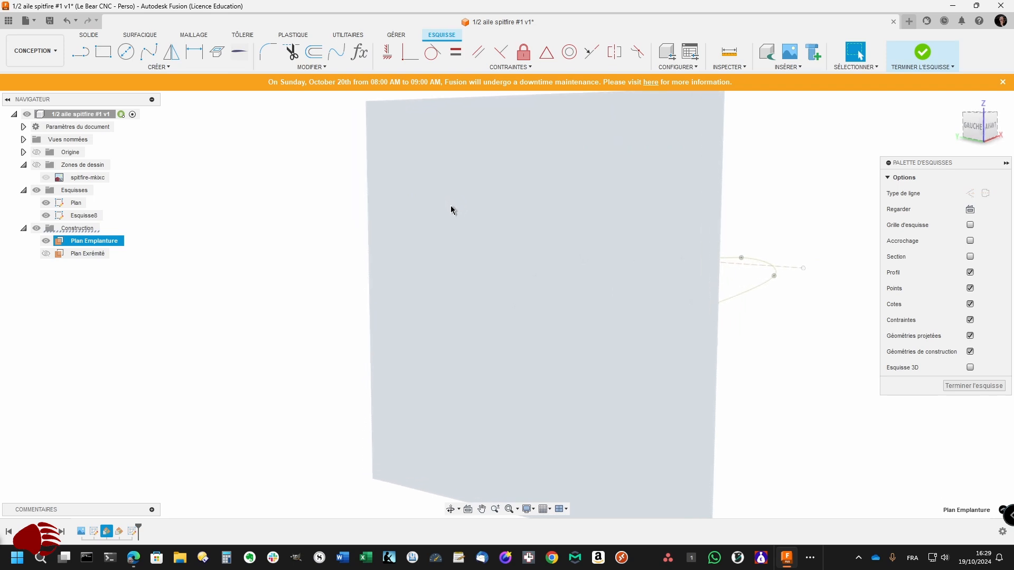
click(169, 68)
mouse_move(127, 227)
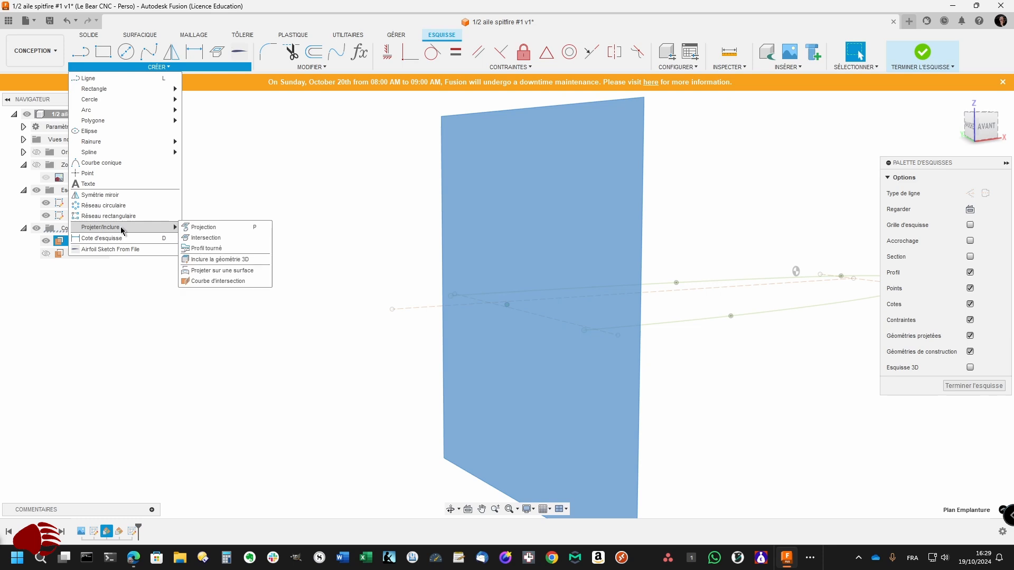
click(198, 238)
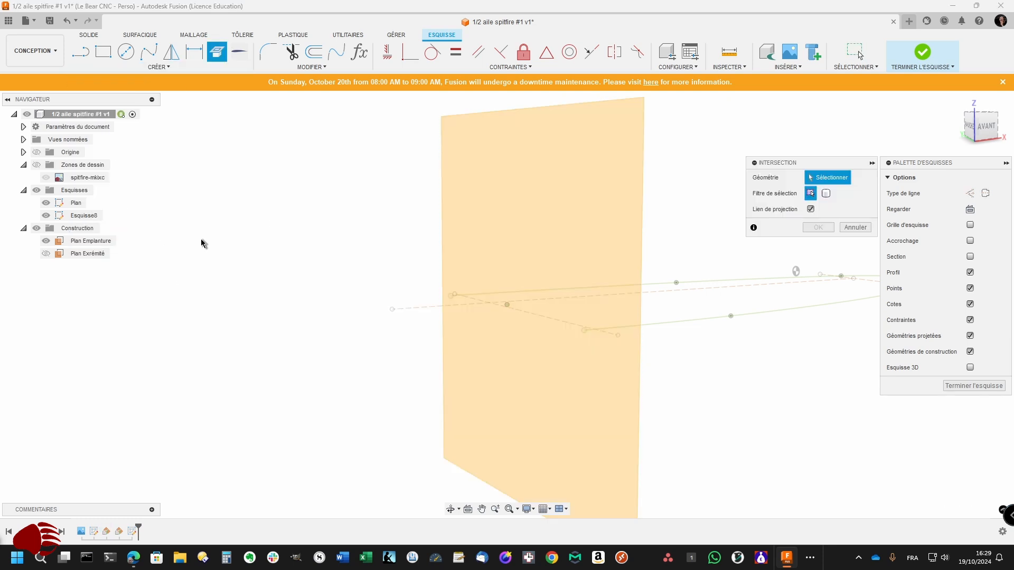
click(403, 261)
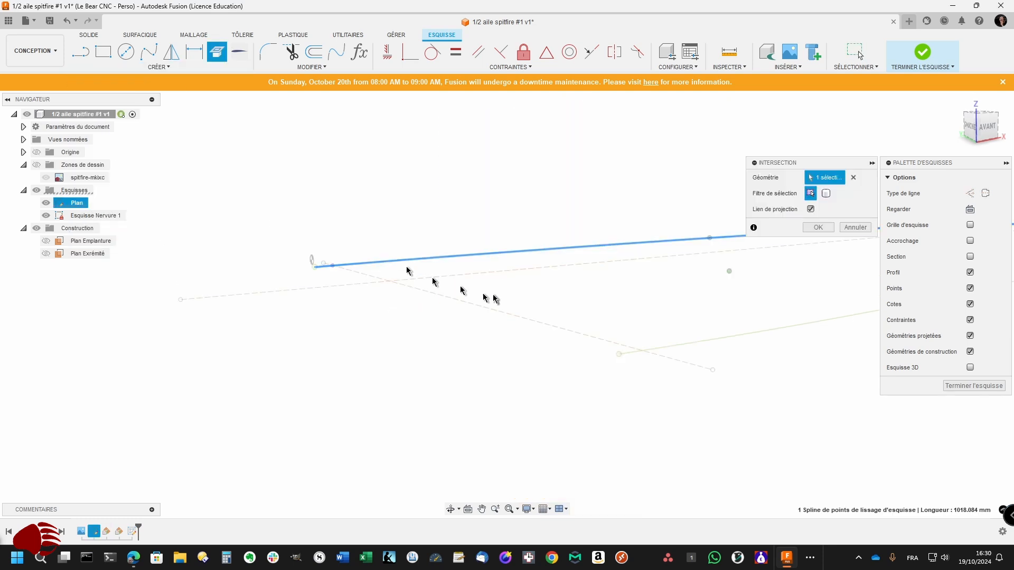
scroll(593, 327, down, 2)
click(605, 333)
scroll(604, 340, up, 2)
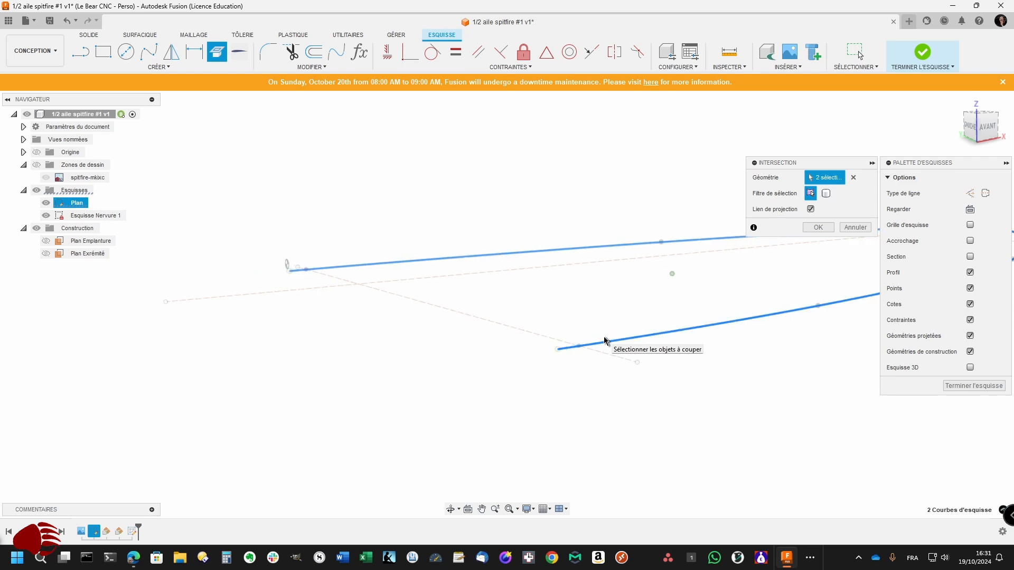
scroll(604, 340, up, 2)
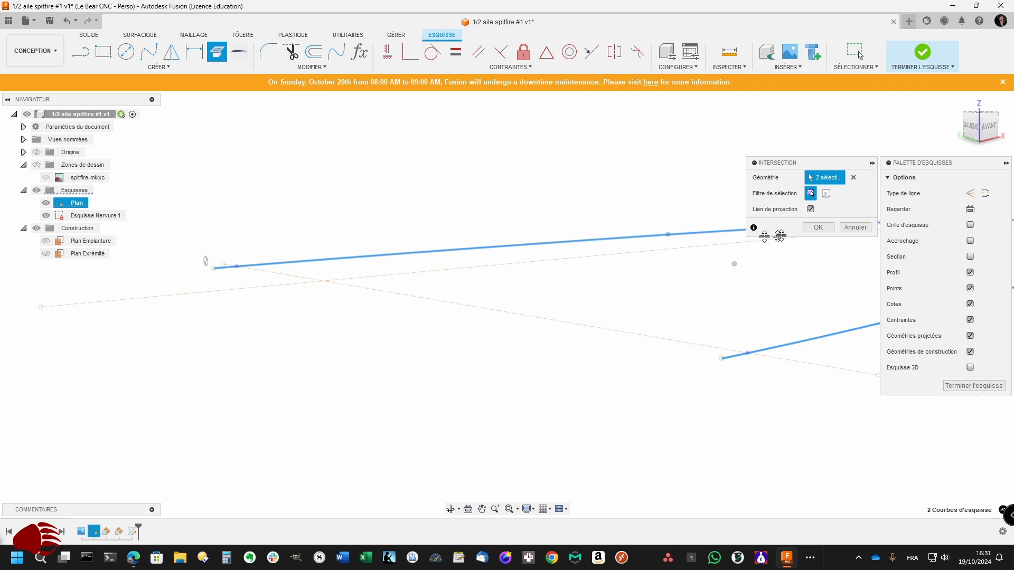
click(817, 227)
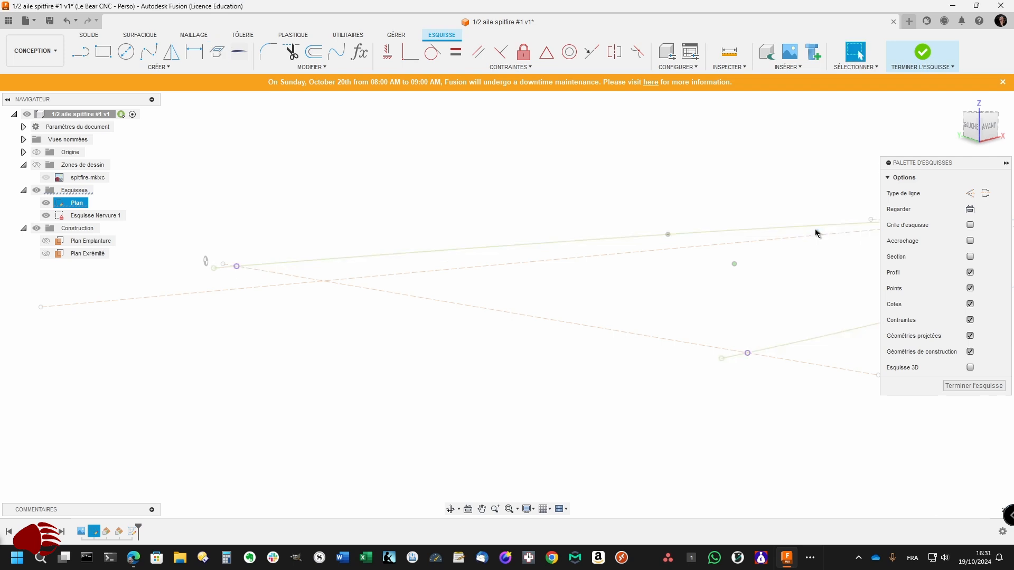
- Draw a line joining the leading-edge and trailing-edge intersection points in the root rib sketch
key(l)
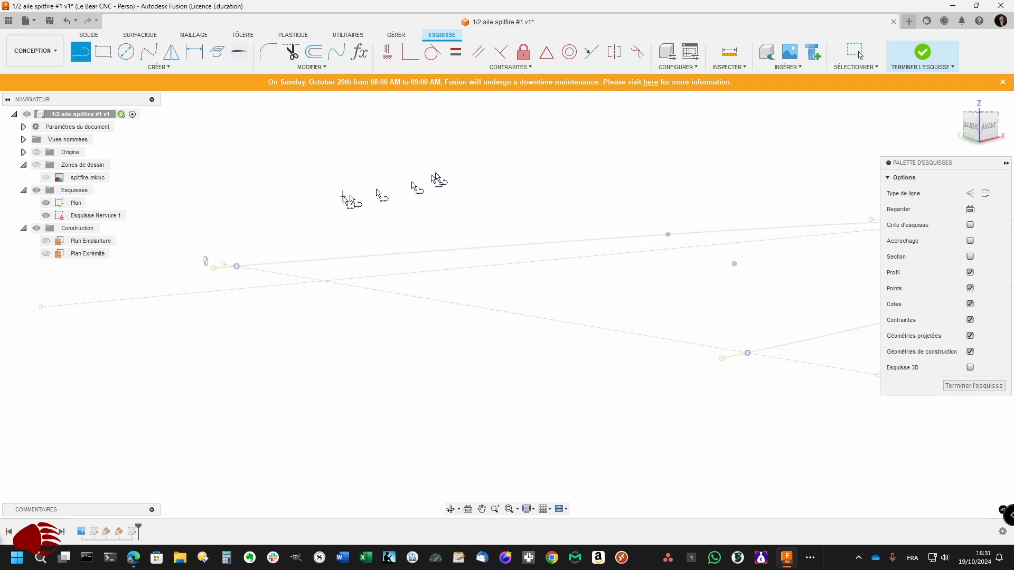
click(237, 266)
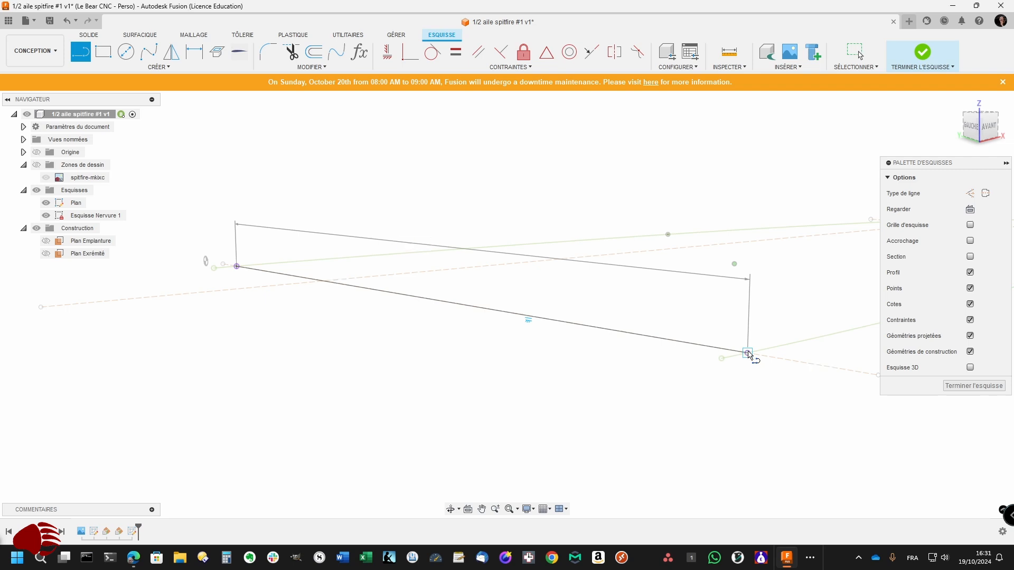
click(748, 354)
key(Escape)
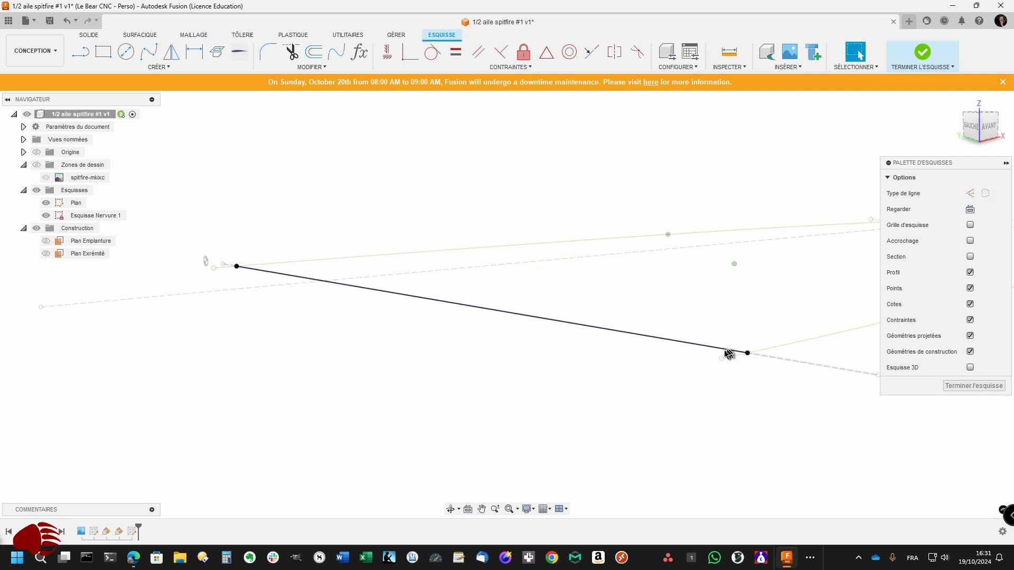
click(724, 351)
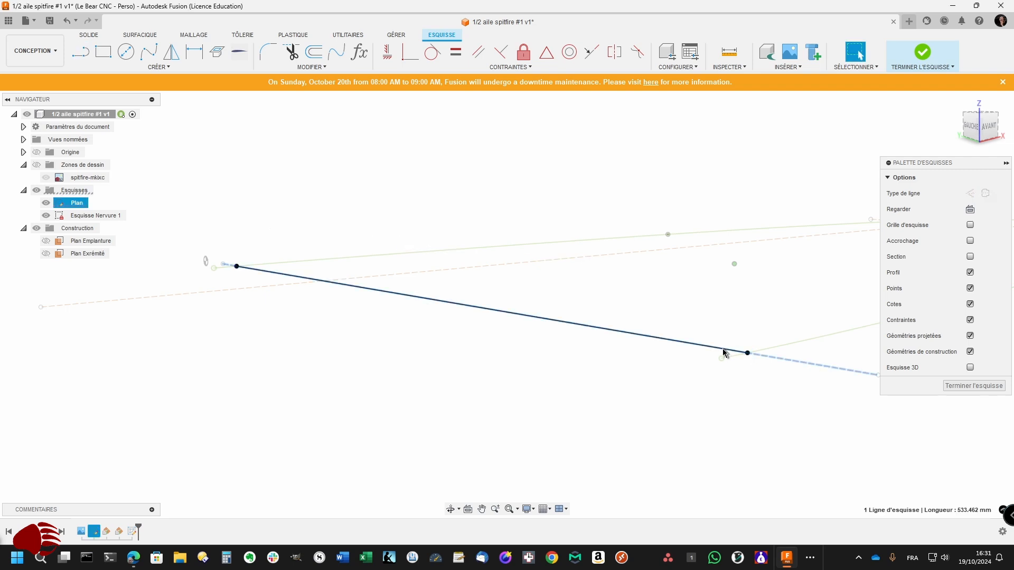
key(Escape)
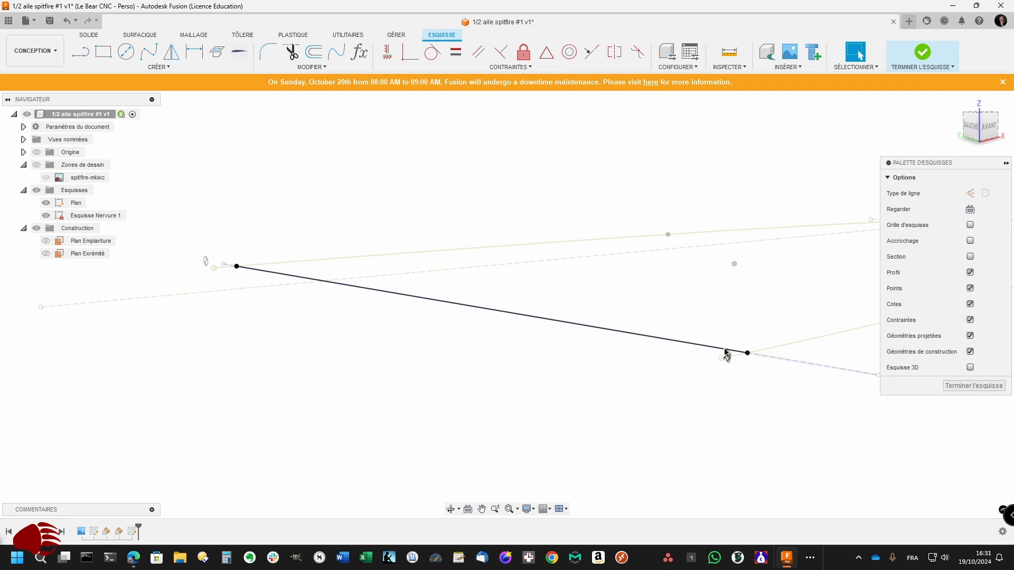
click(725, 351)
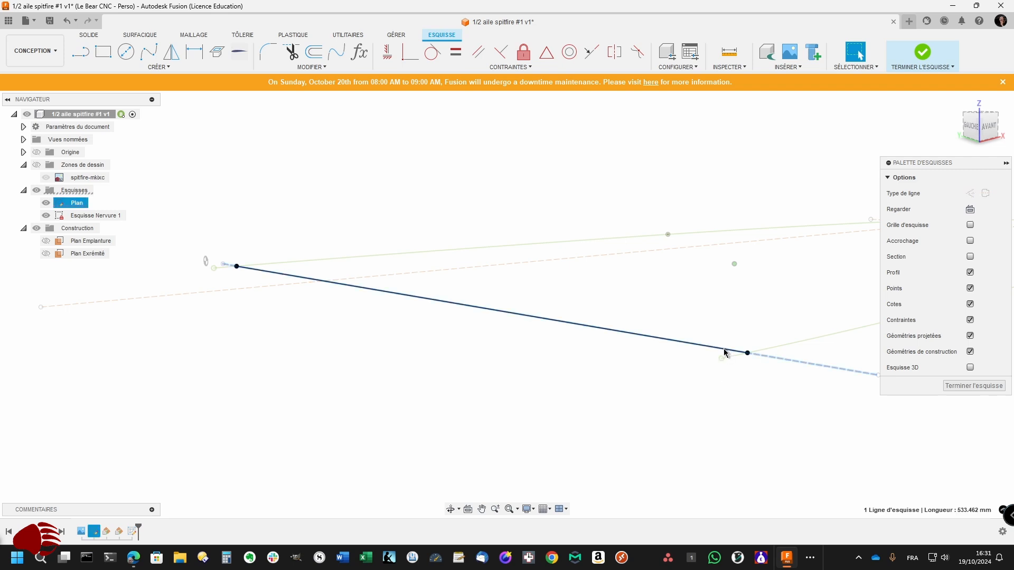
click(716, 386)
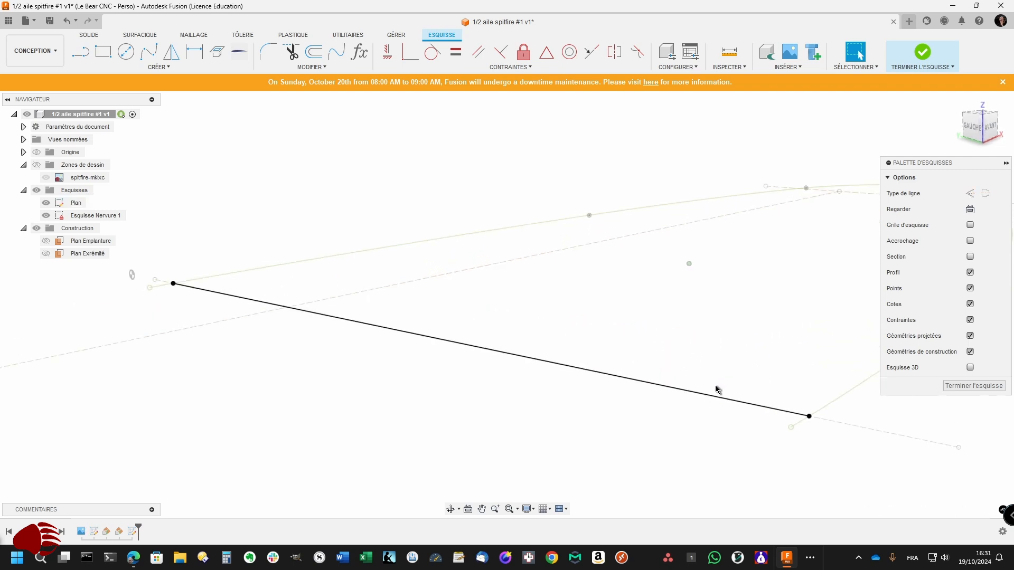
- Hide the Plan sketch and convert the root rib's chord line to a construction line
click(45, 205)
click(45, 204)
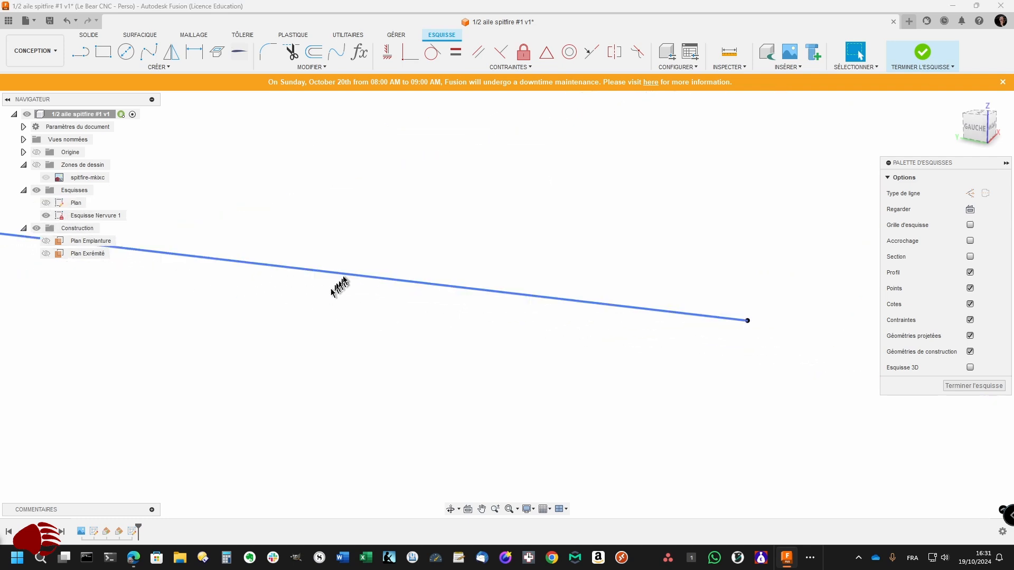
click(345, 277)
key(x)
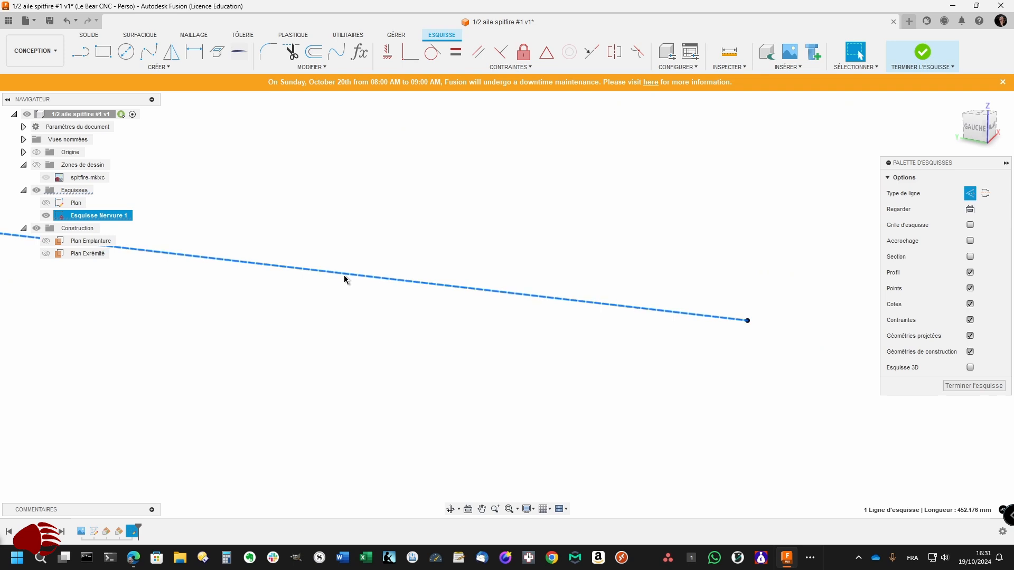
scroll(343, 275, down, 3)
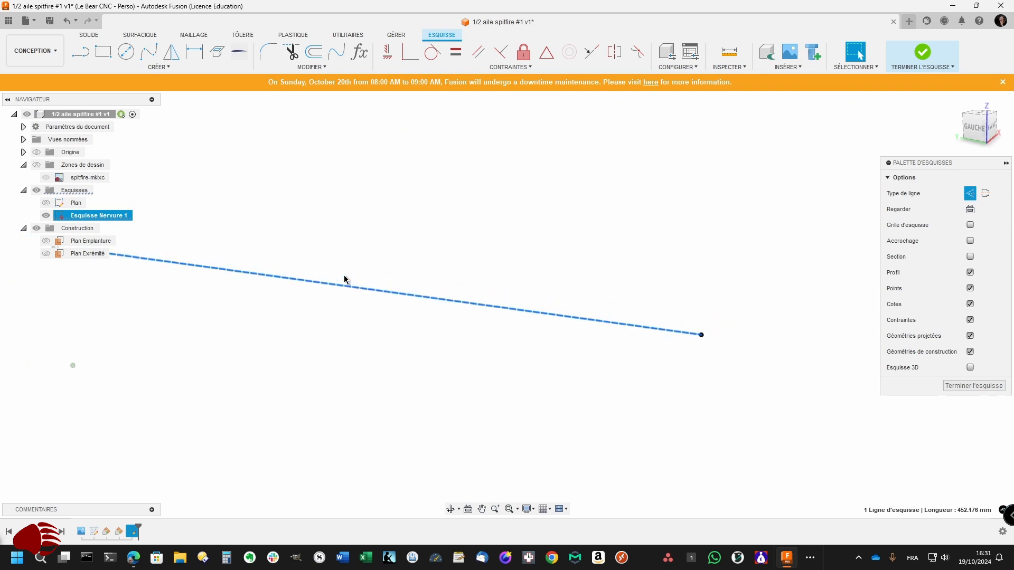
click(332, 300)
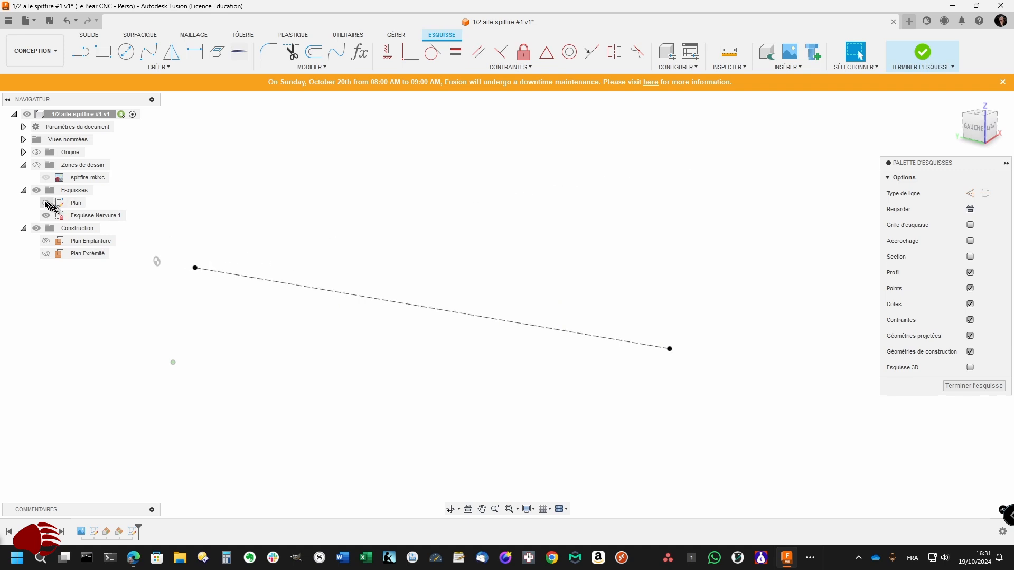
- Show the Plan sketch and the Plan Exrémité plane, and finish the Esquisse Nervure 1 sketch
click(46, 202)
click(47, 216)
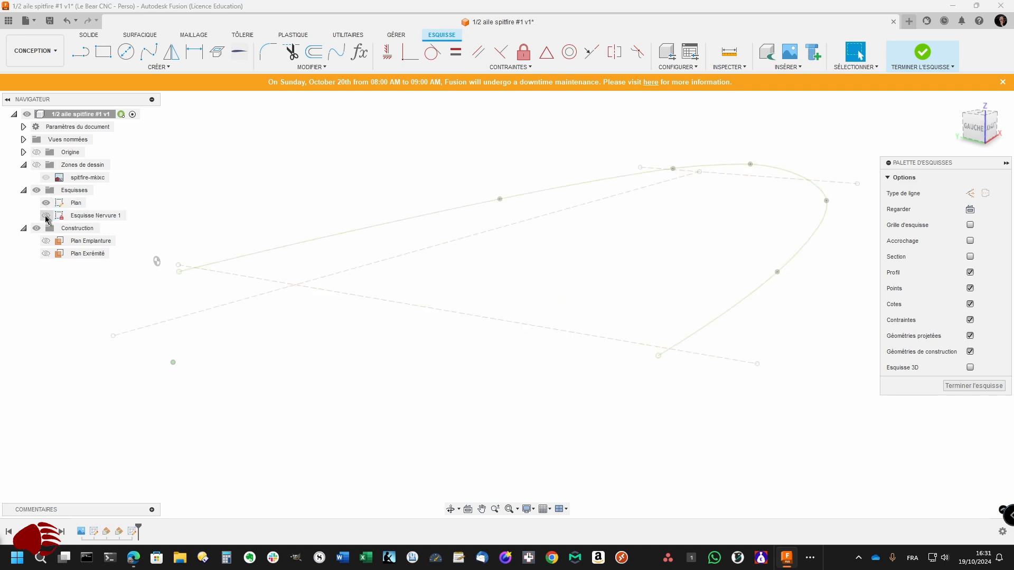
click(50, 242)
scroll(138, 331, up, 1)
scroll(140, 327, up, 4)
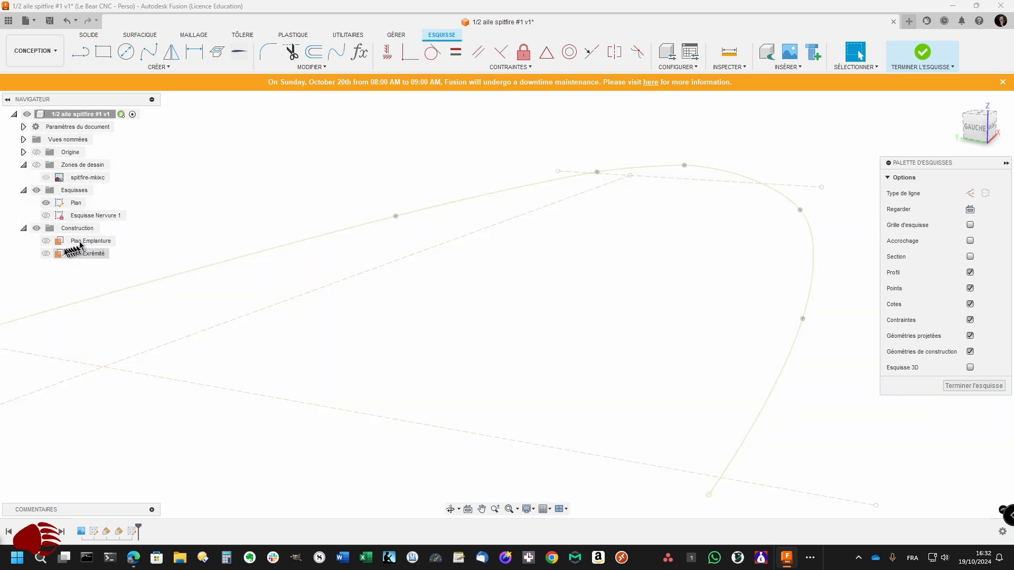
click(55, 254)
click(48, 253)
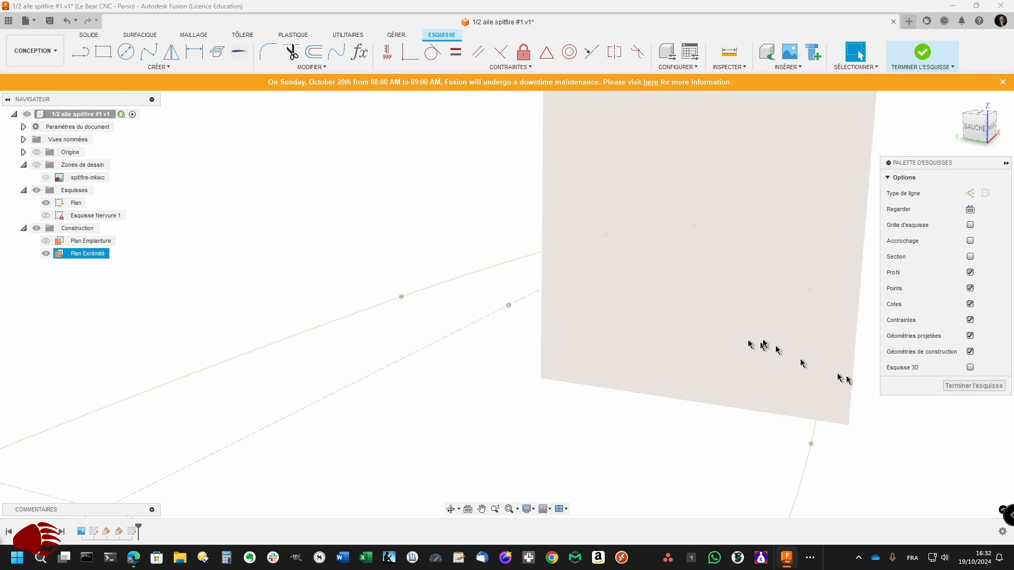
click(959, 386)
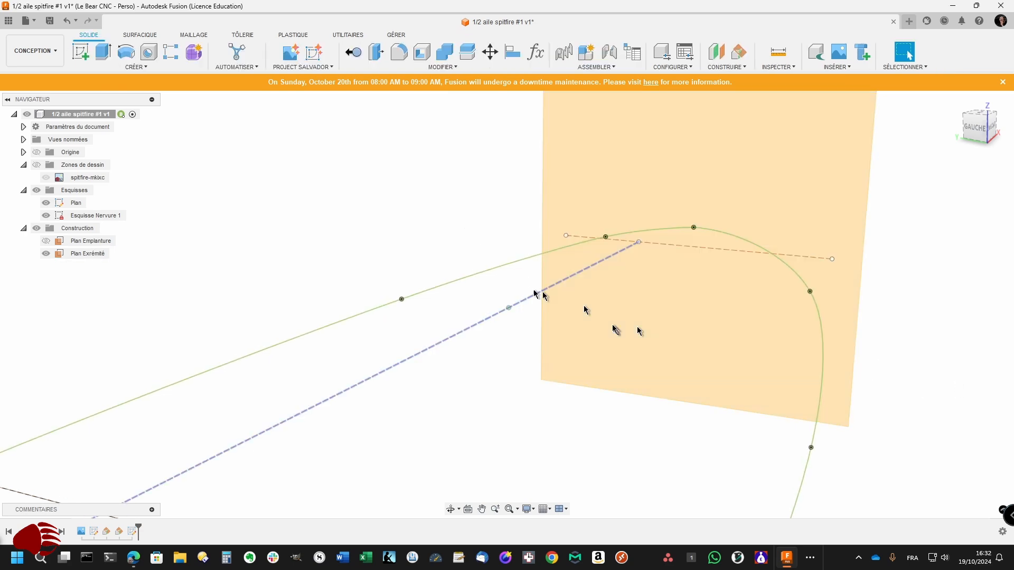
- Start a new sketch on the Plan Exrémité tip plane
scroll(522, 292, up, 3)
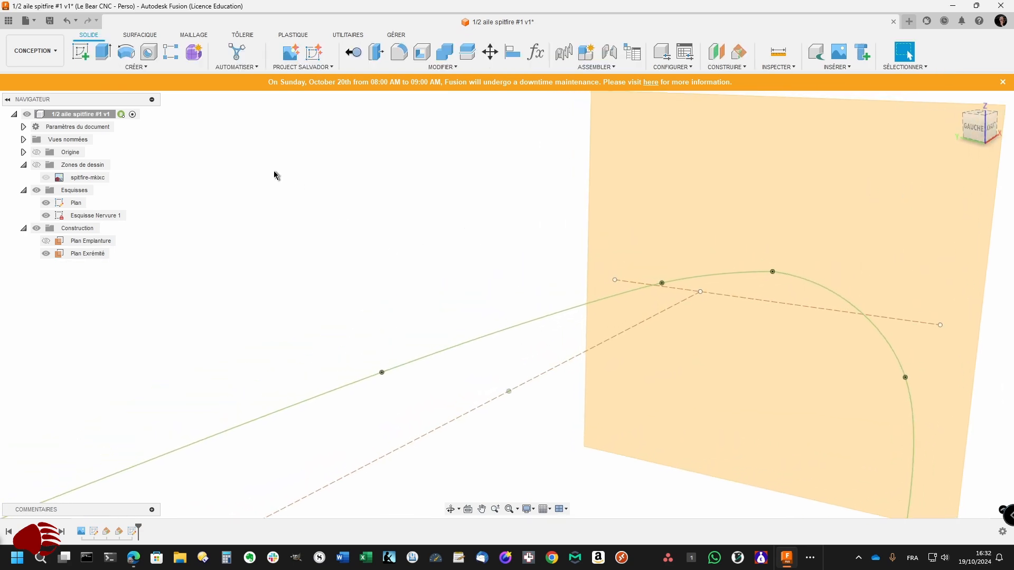
click(85, 57)
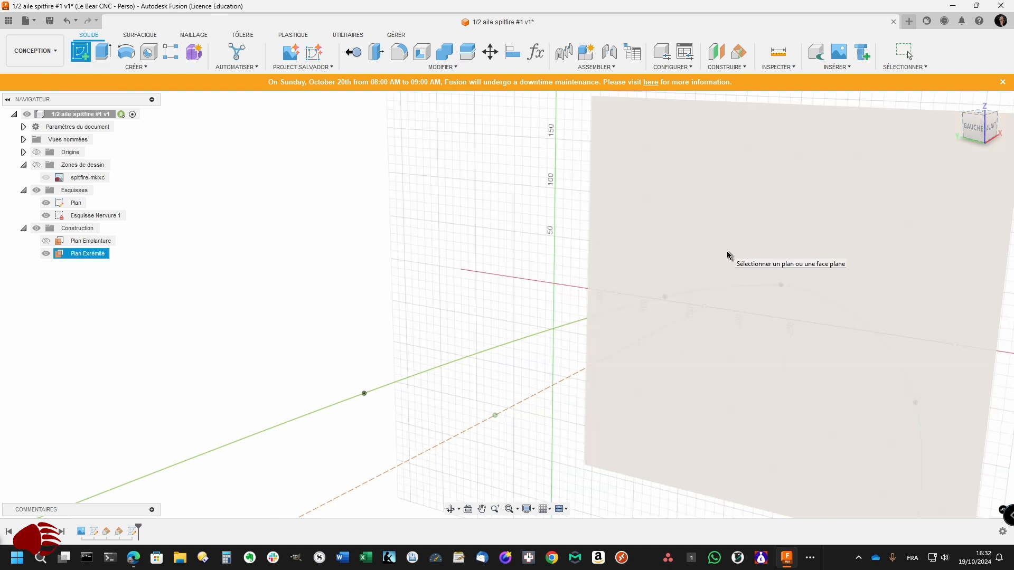
click(728, 255)
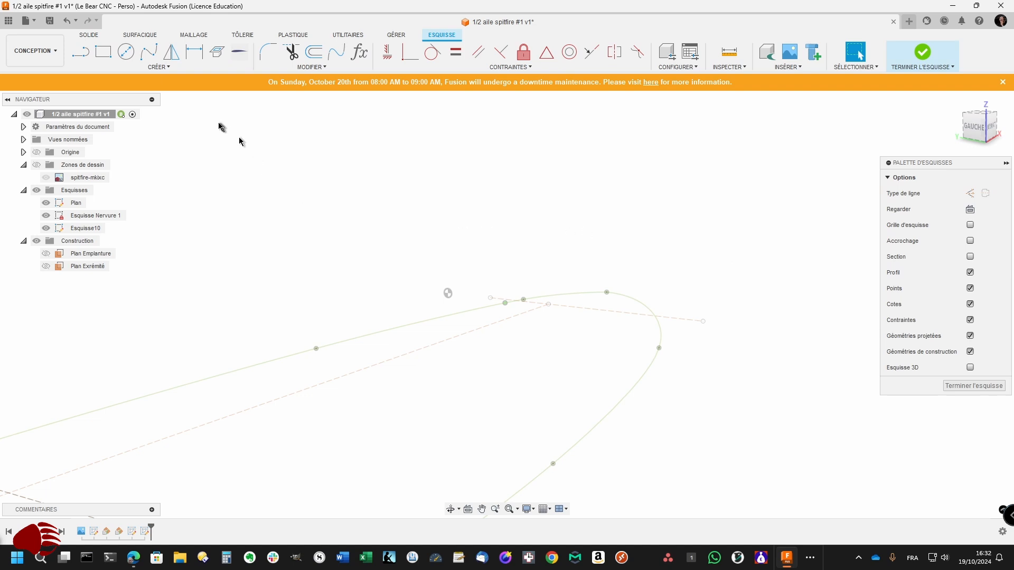
- Create linked intersection points where the Plan sketch's leading- and trailing-edge splines cross the tip sketch plane
click(161, 67)
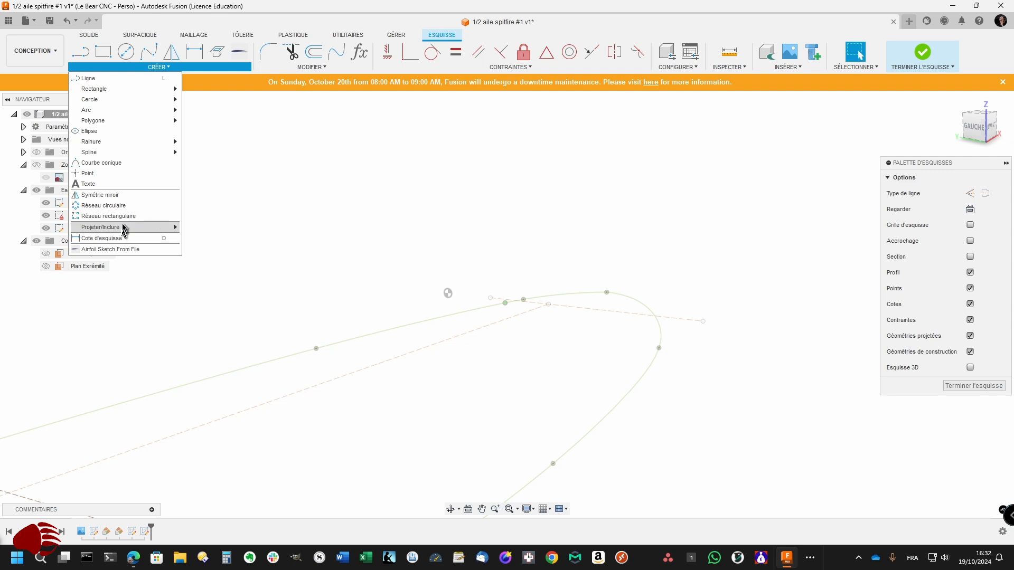
mouse_move(125, 228)
click(206, 237)
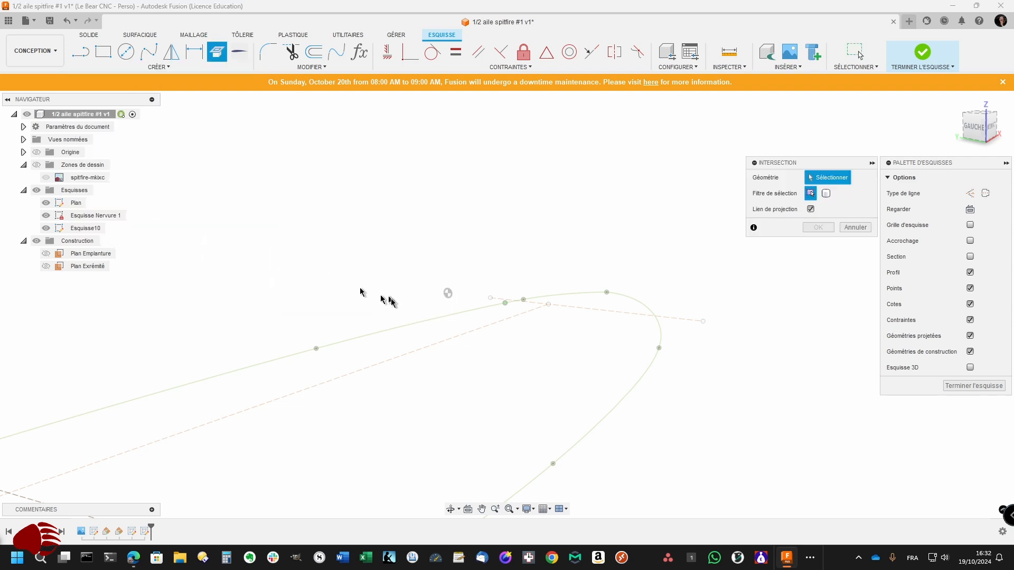
click(484, 310)
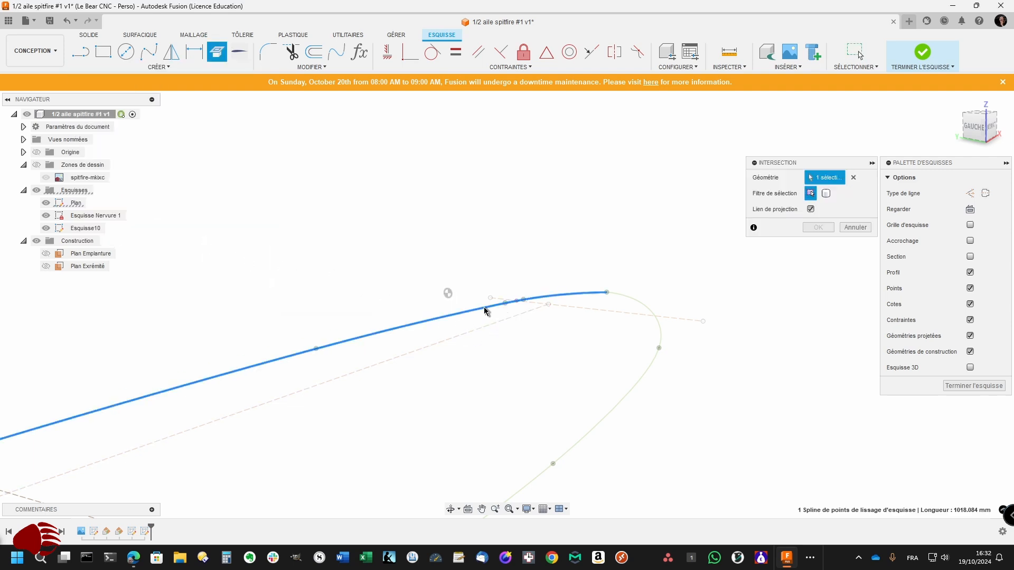
click(629, 400)
scroll(629, 400, up, 2)
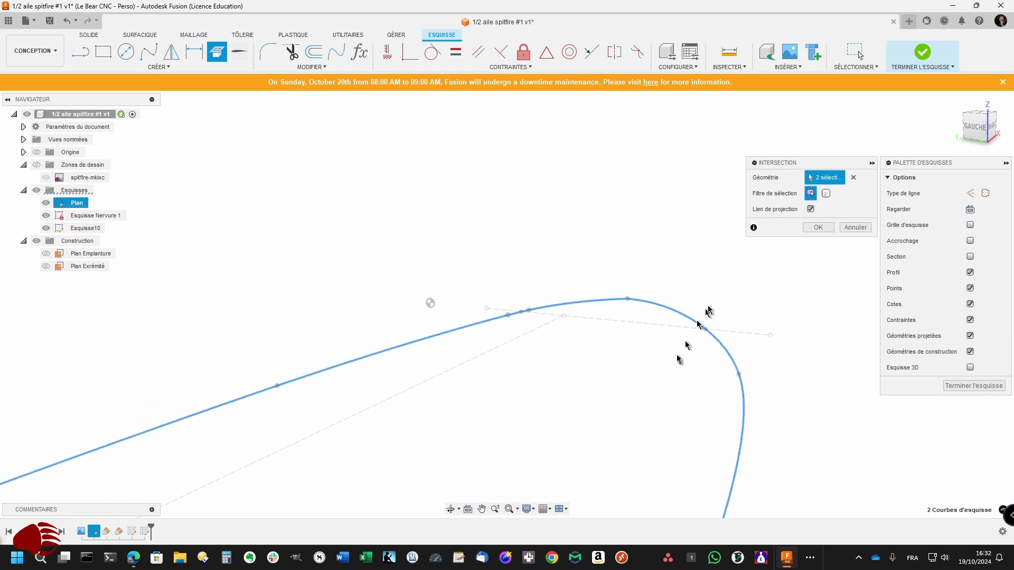
click(816, 229)
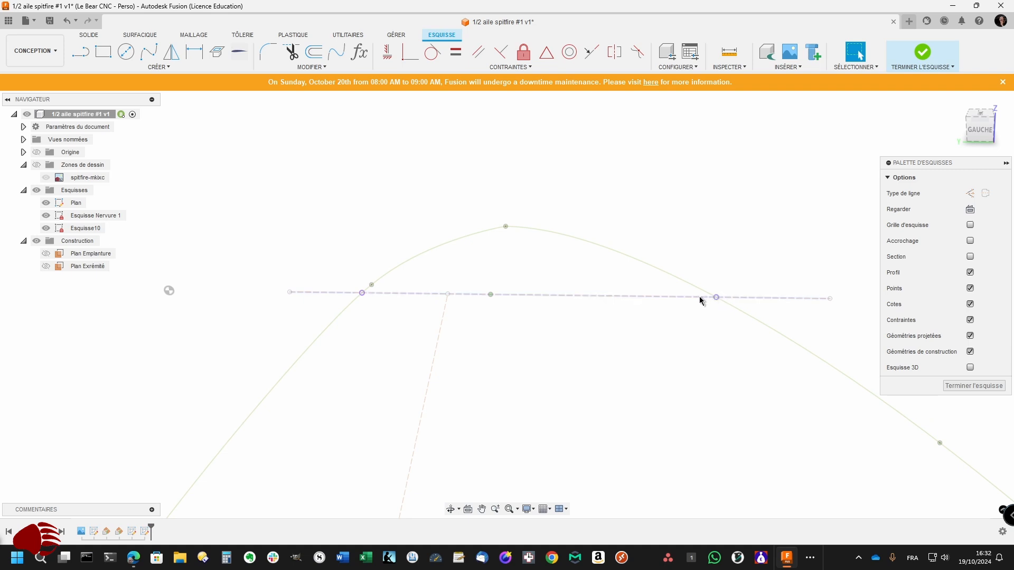
- Draw a slightly inclined line about 225 mm long from the leading-edge intersection point, ending just above and beyond the trailing-edge point
key(l)
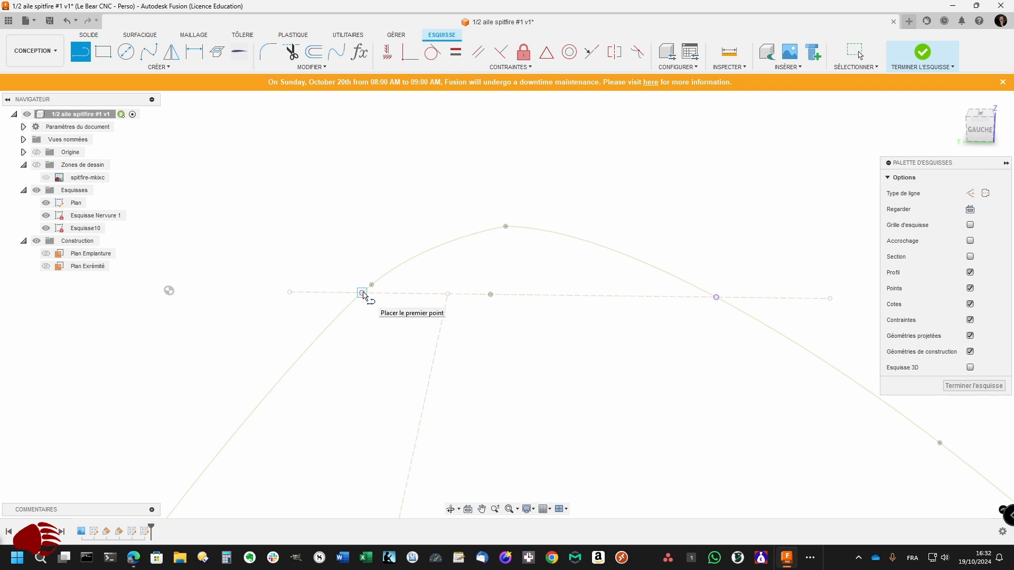
click(363, 293)
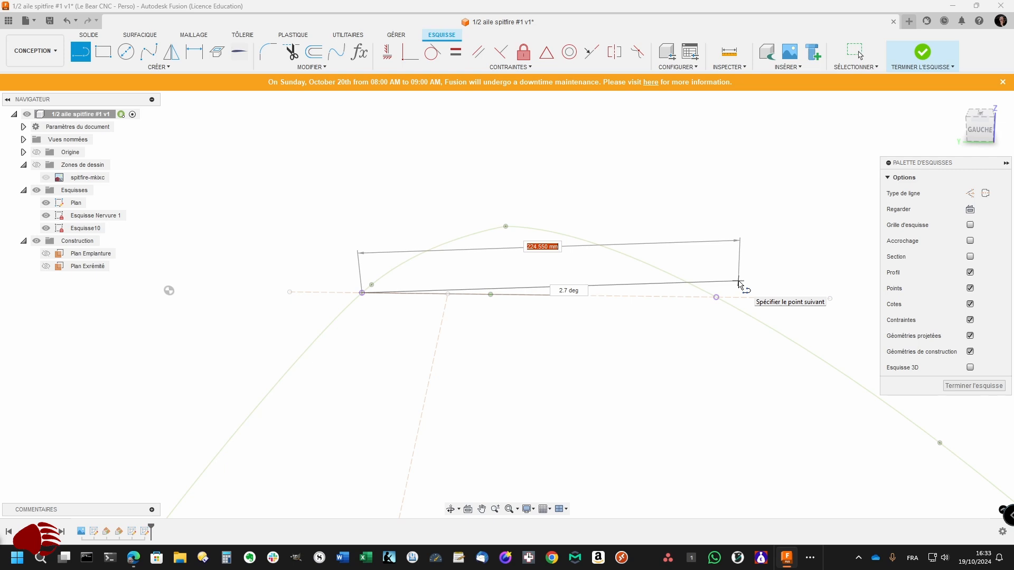
click(739, 282)
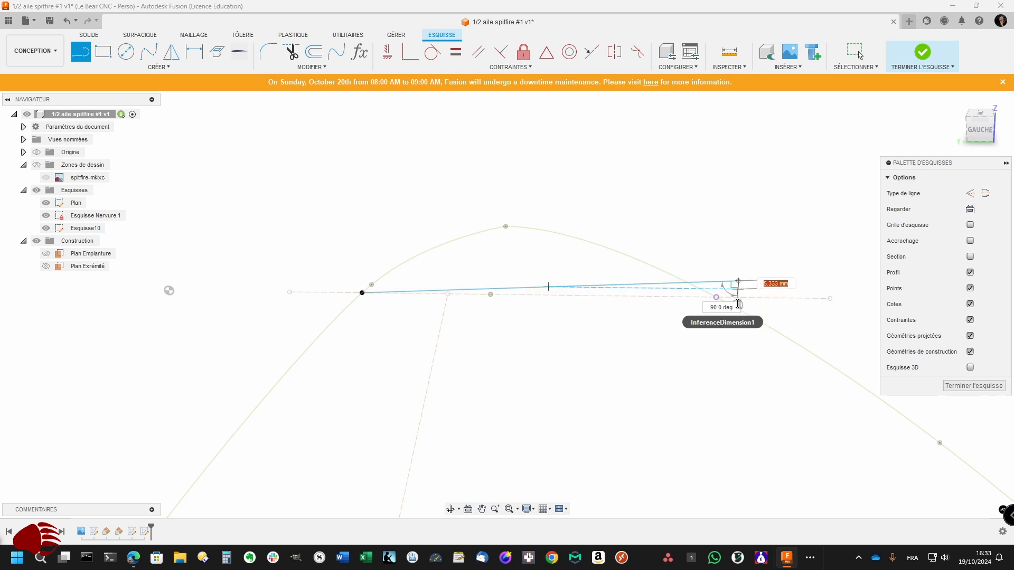
key(Escape)
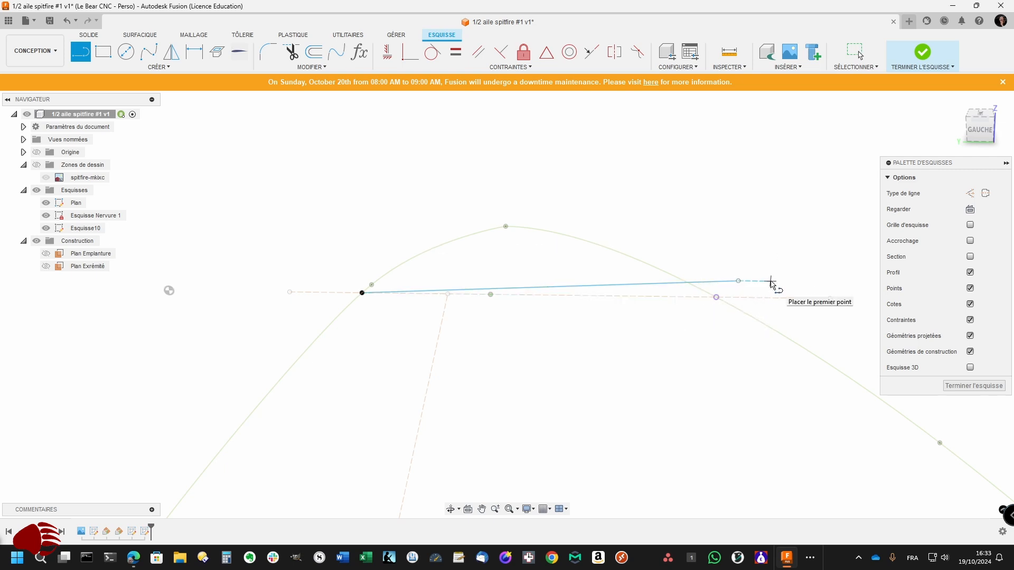
key(Escape)
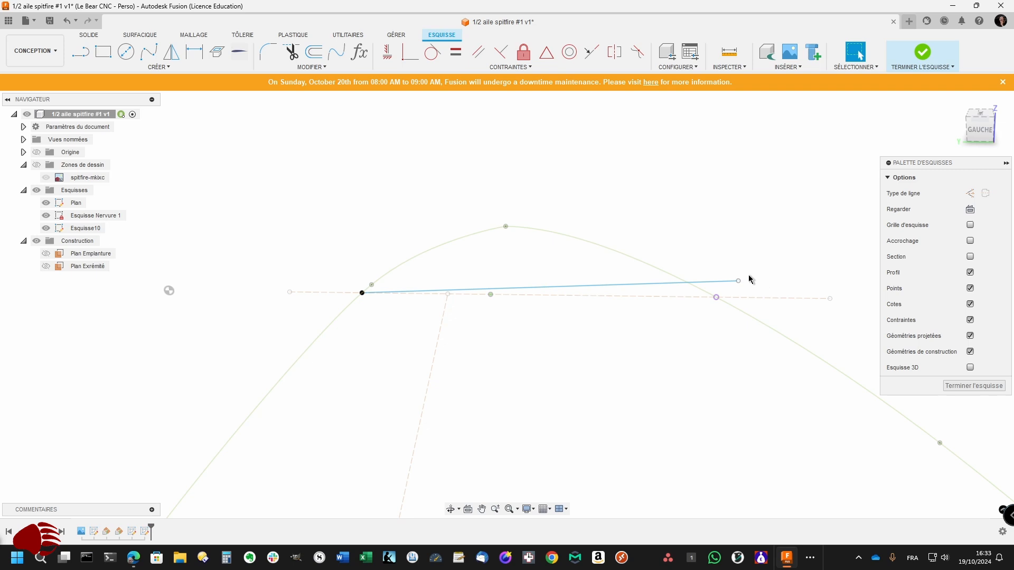
- Draw the tip chord line joining the leading-edge and trailing-edge intersection points
key(l)
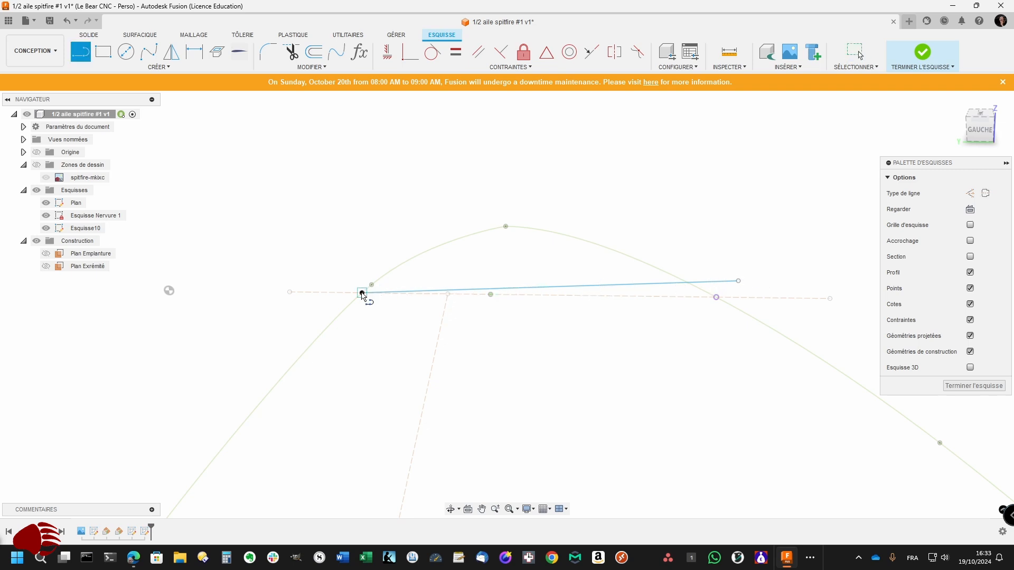
click(362, 294)
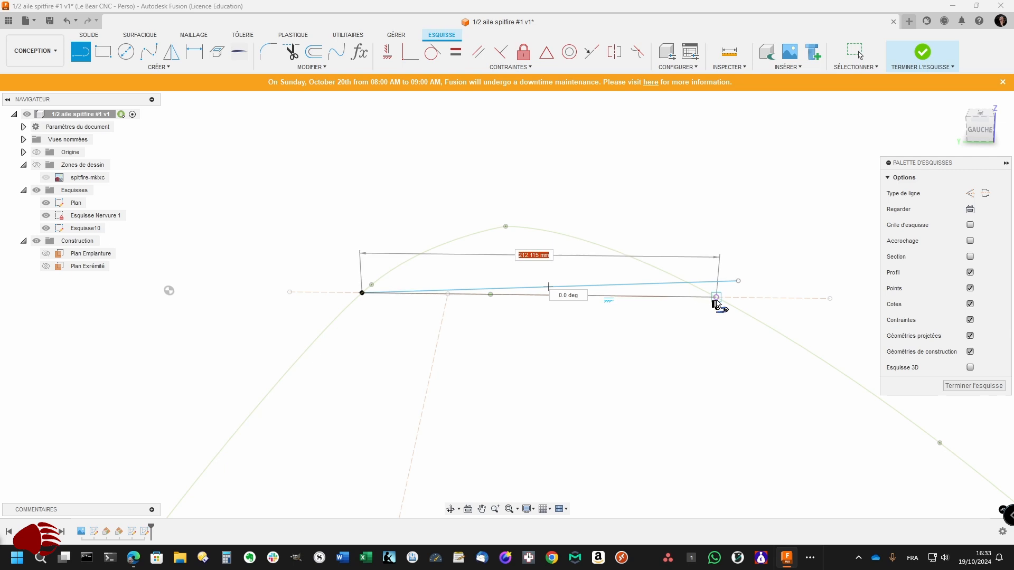
click(717, 297)
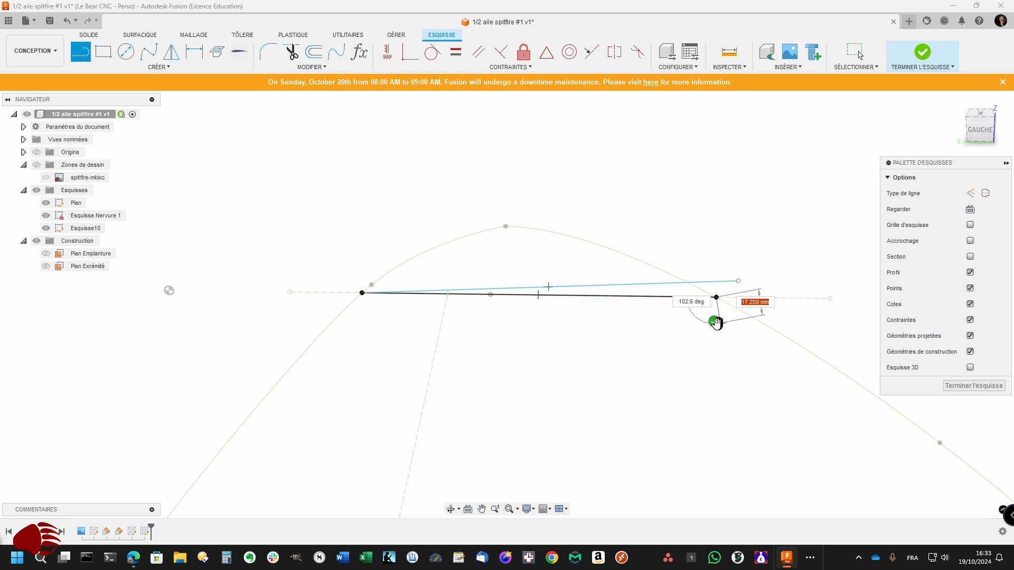
key(Escape)
key(Escape)
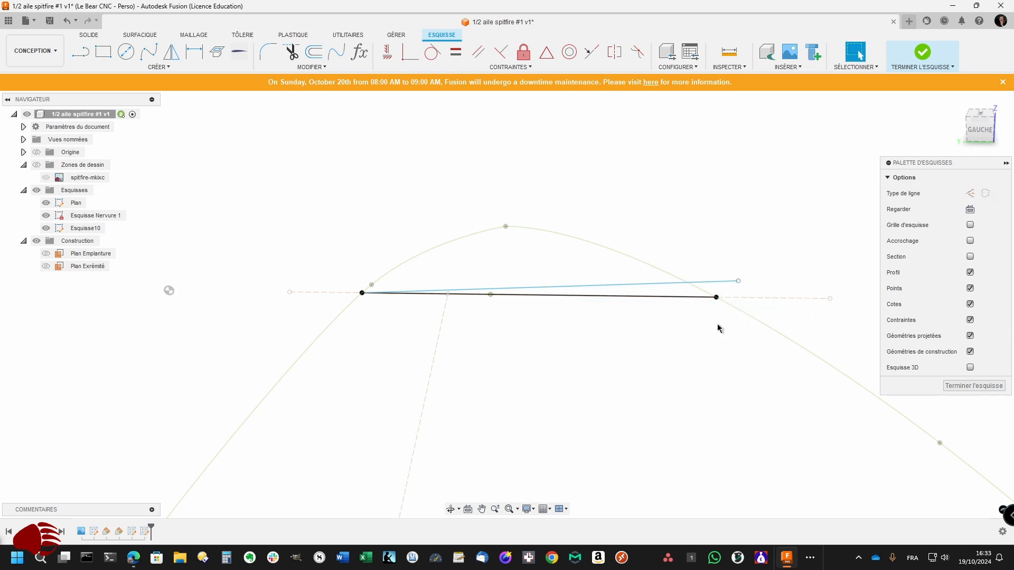
- Convert the tip chord line and the inclined line above it to construction lines
click(693, 303)
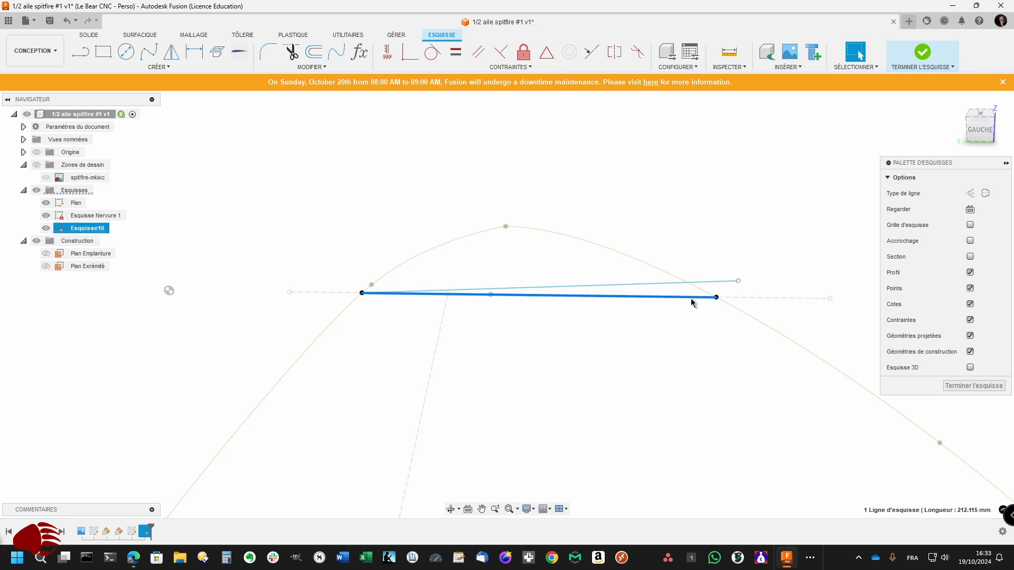
key(x)
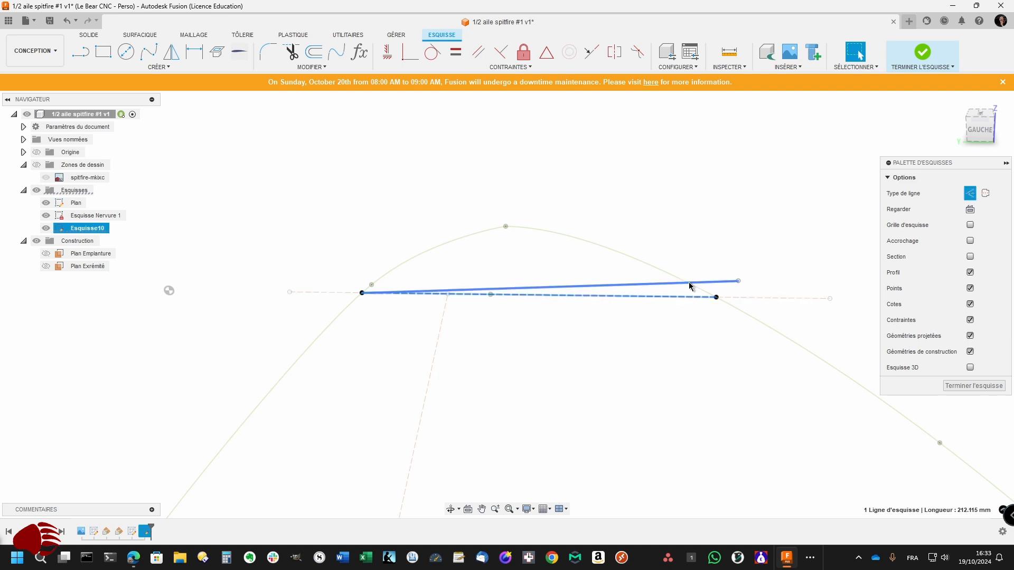
click(689, 285)
key(x)
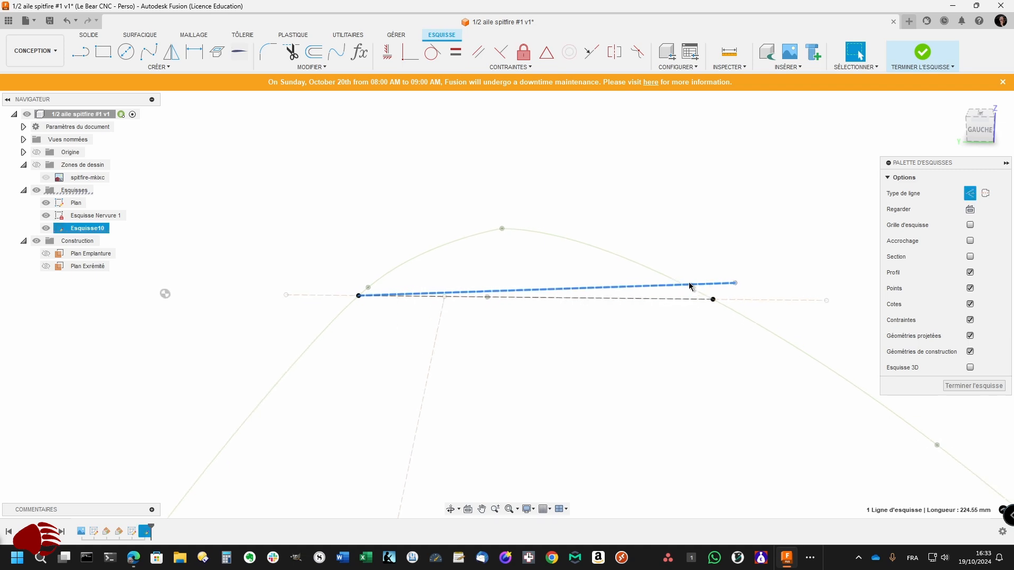
key(d)
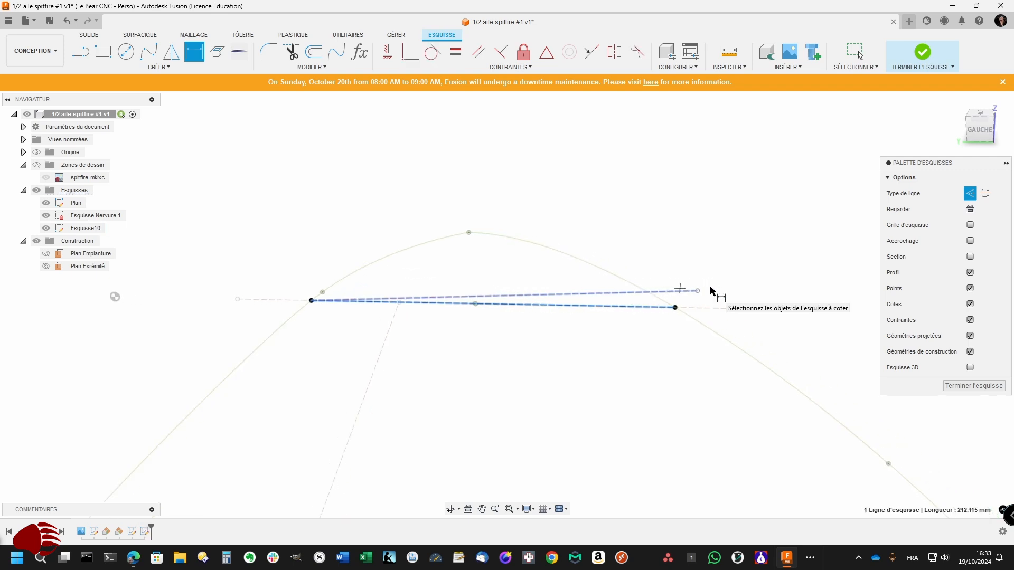
click(686, 289)
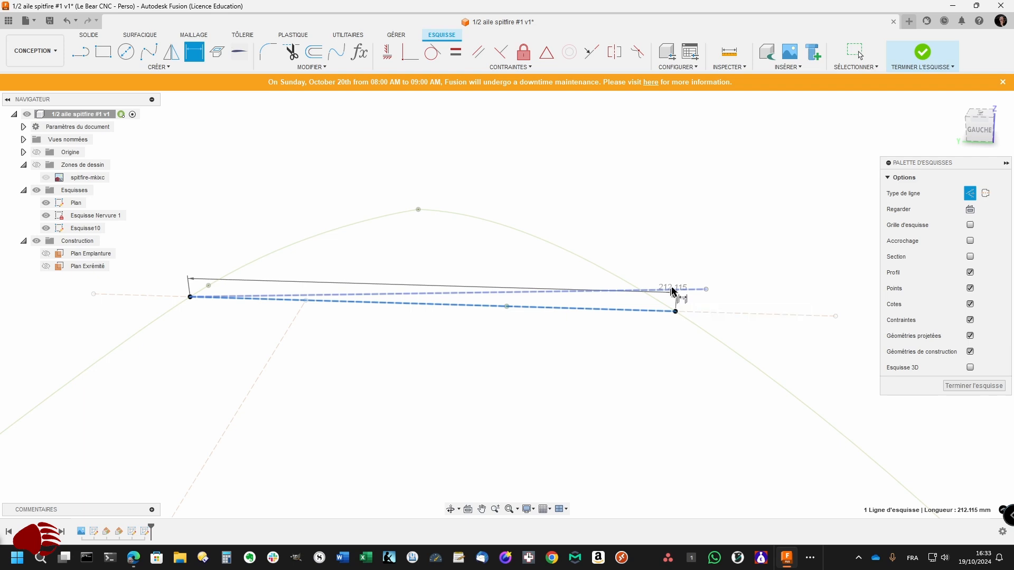
key(Escape)
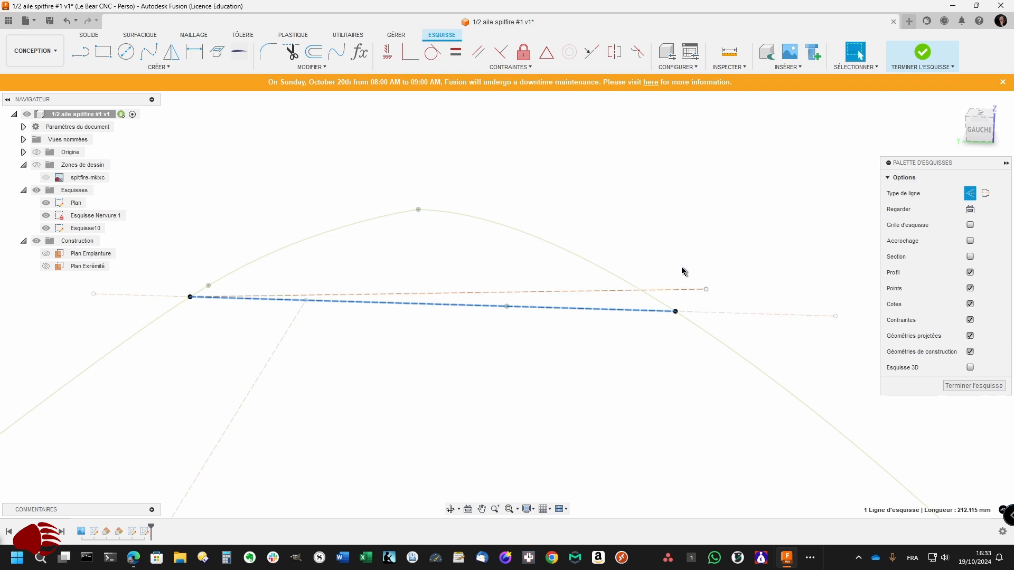
- Dimension the angle between the inclined construction line and the tip chord direction at 1.5 degrees
key(d)
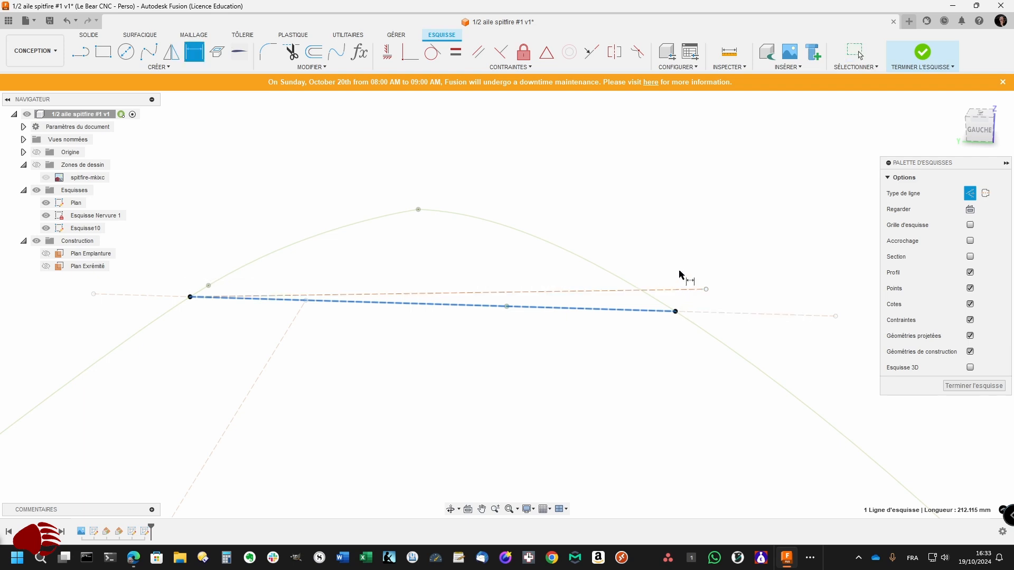
click(678, 289)
click(678, 290)
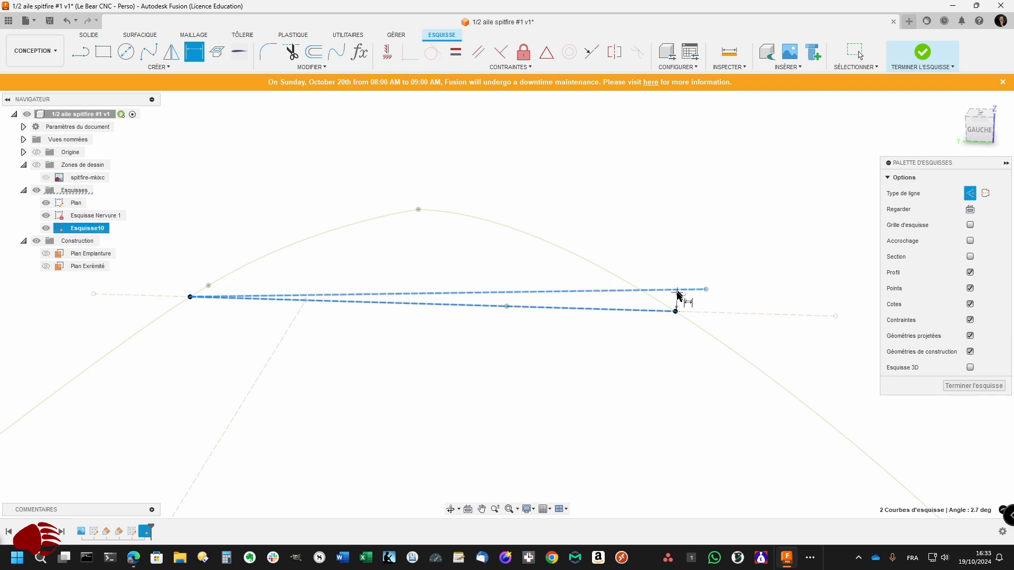
click(665, 311)
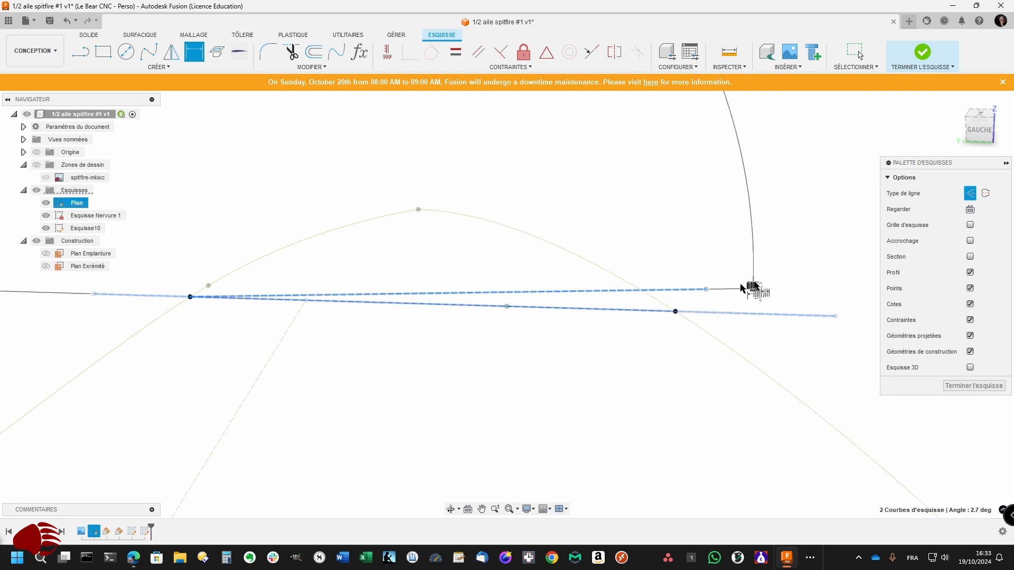
scroll(779, 307, down, 1)
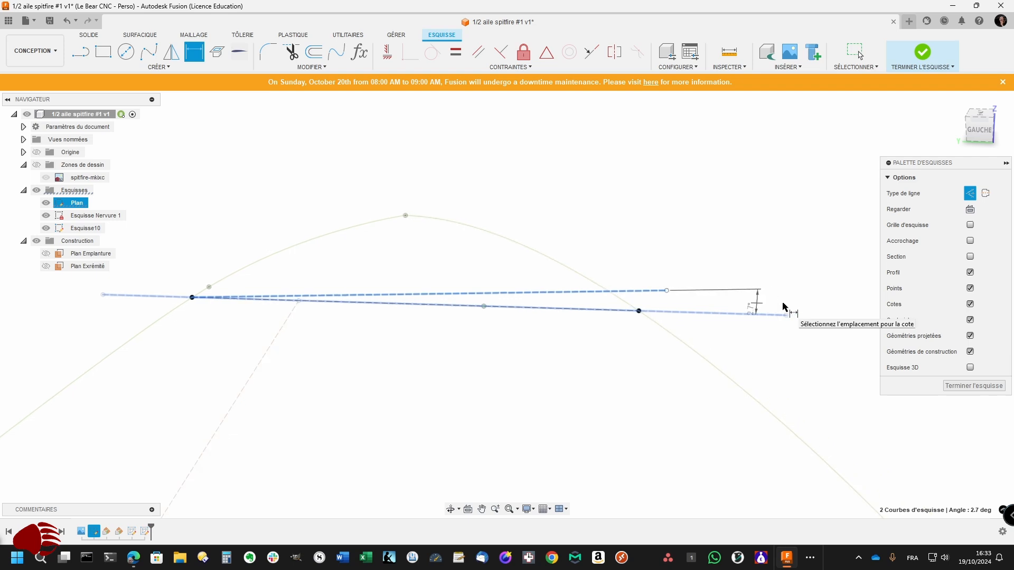
click(785, 307)
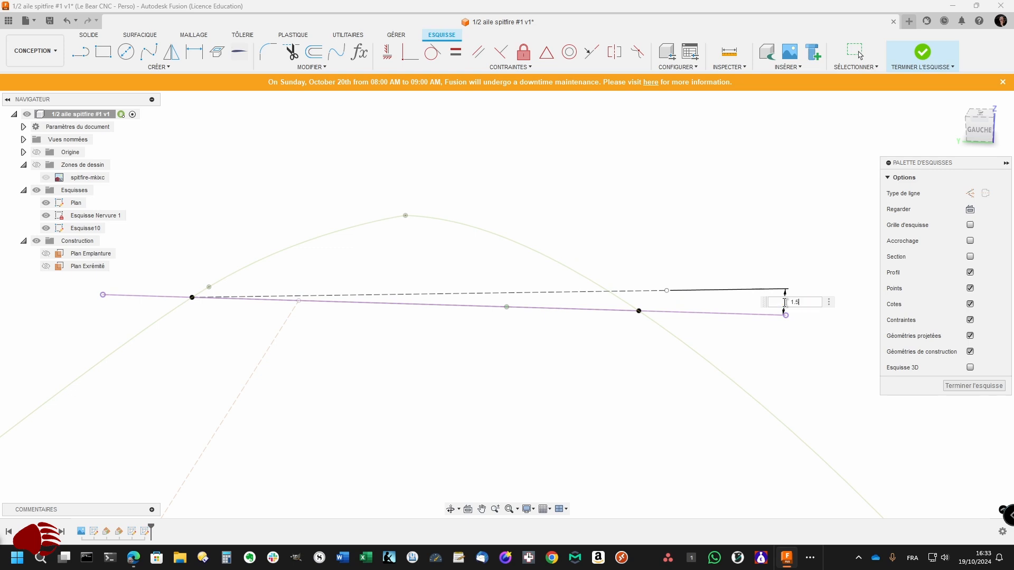
key(Return)
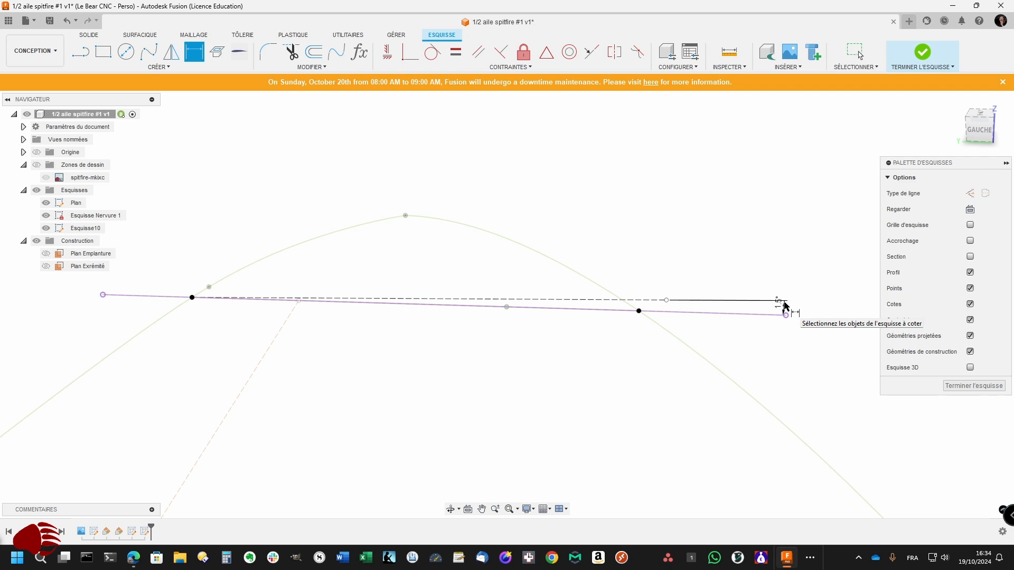
key(Escape)
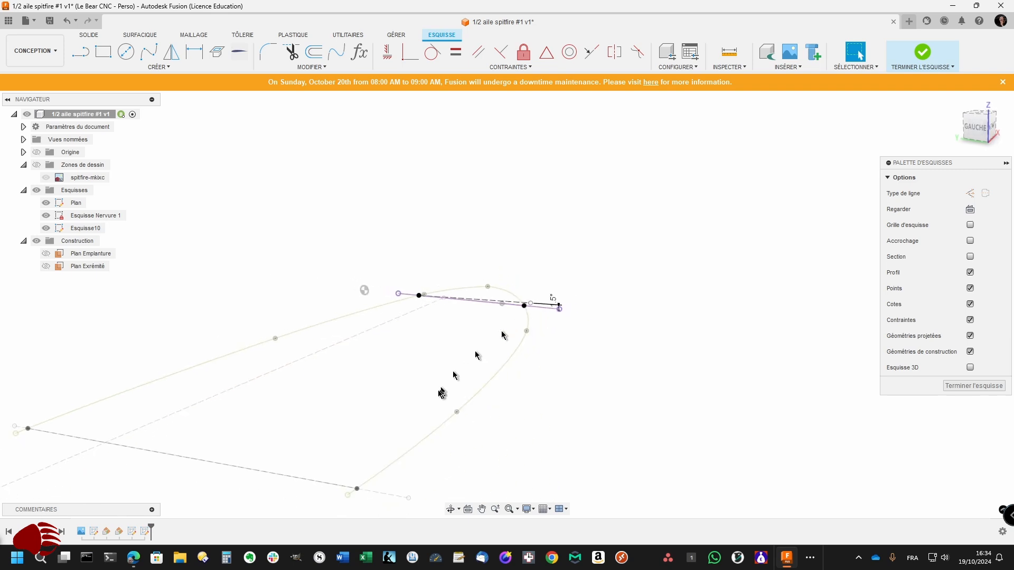
shift+middle_drag(310, 450, 373, 341)
scroll(392, 320, up, 8)
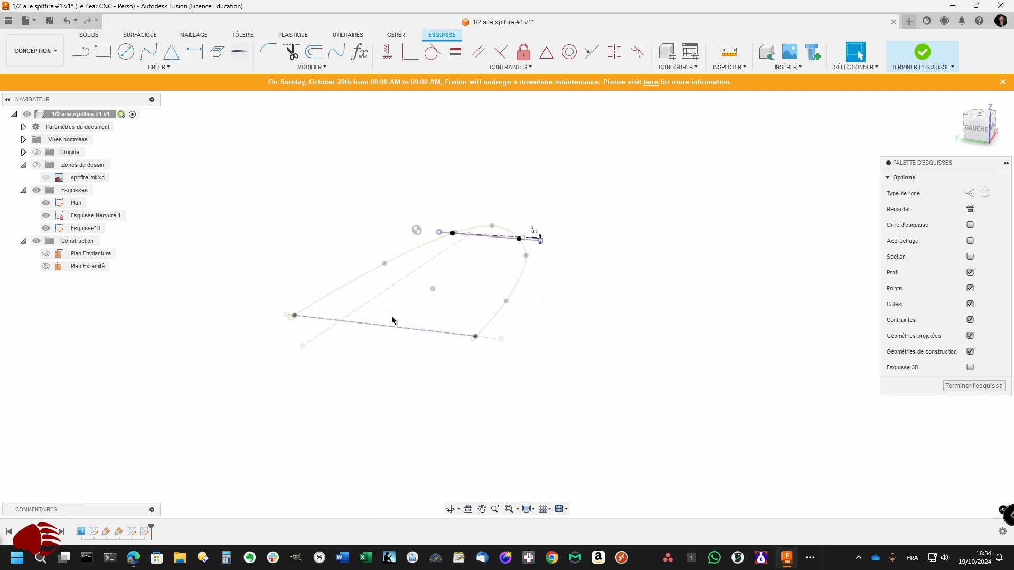
scroll(392, 321, up, 1)
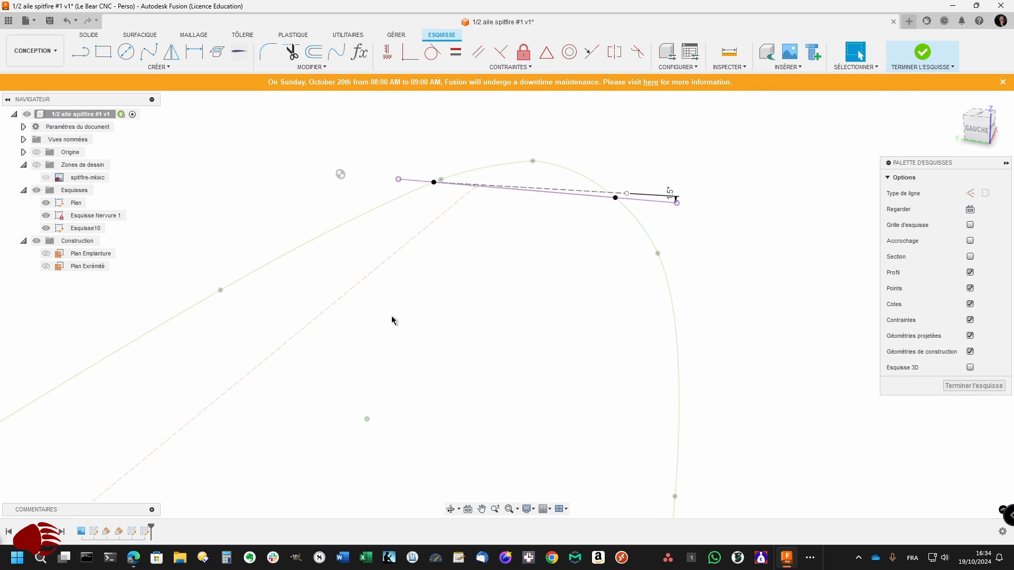
click(141, 35)
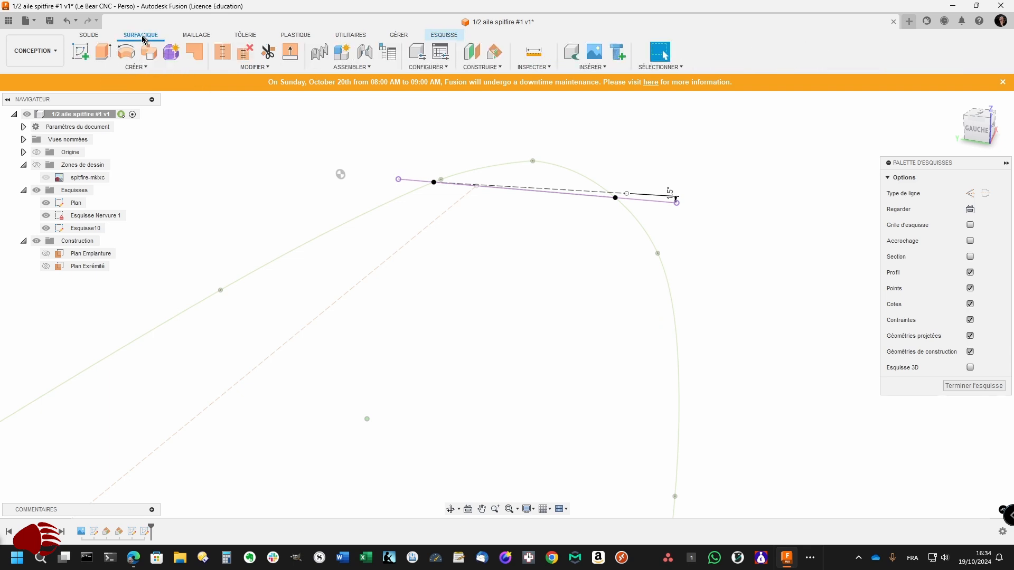
click(141, 67)
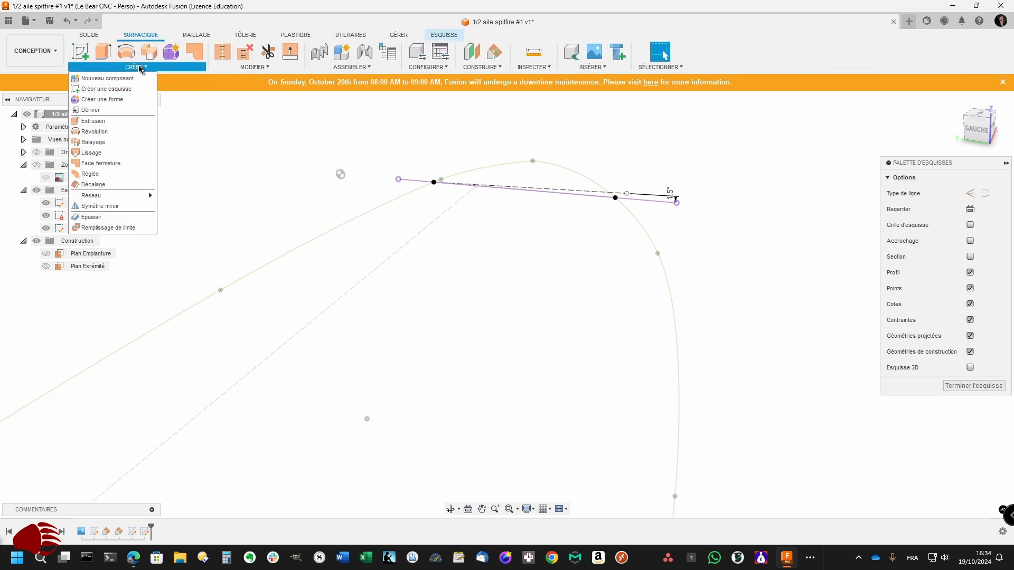
click(91, 153)
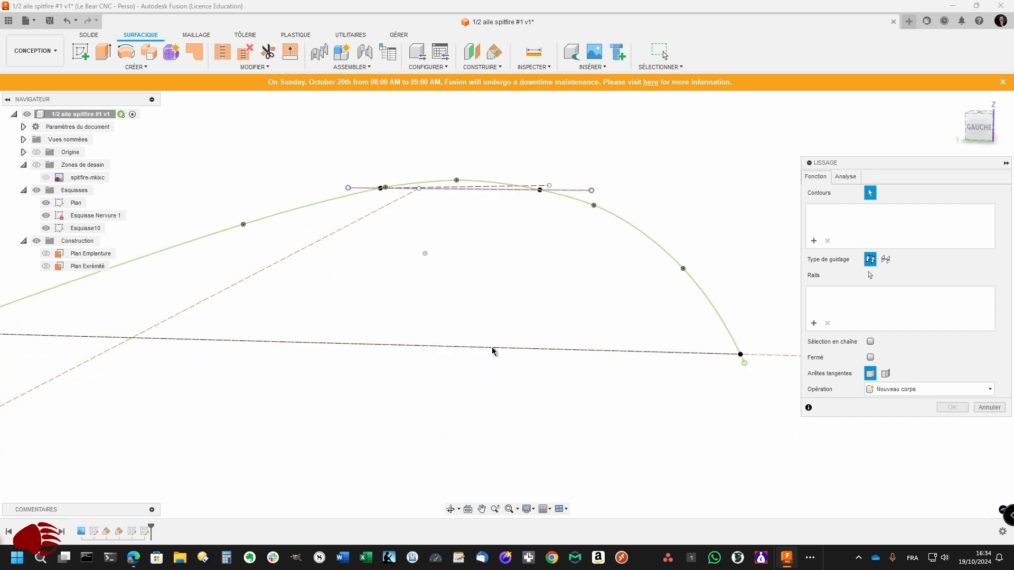
click(989, 408)
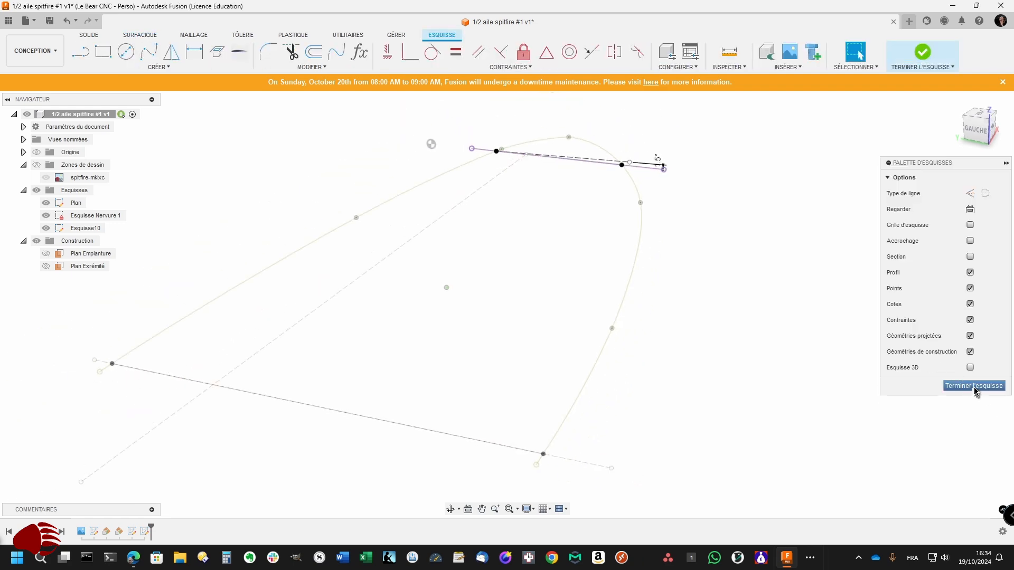
- Finish the tip chord sketch and convert the root construction line in the Plan sketch to a normal line
click(975, 386)
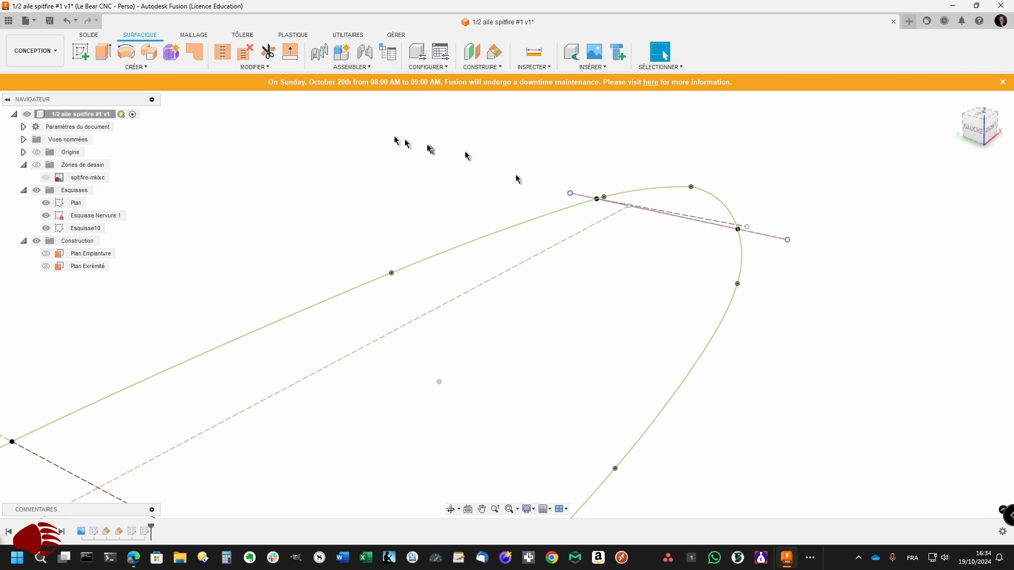
click(150, 68)
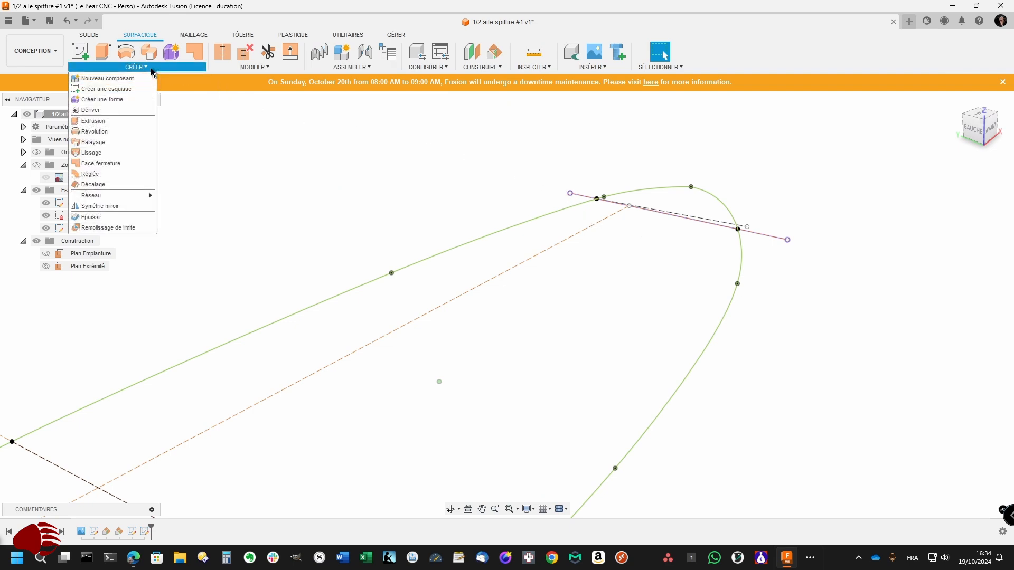
click(112, 153)
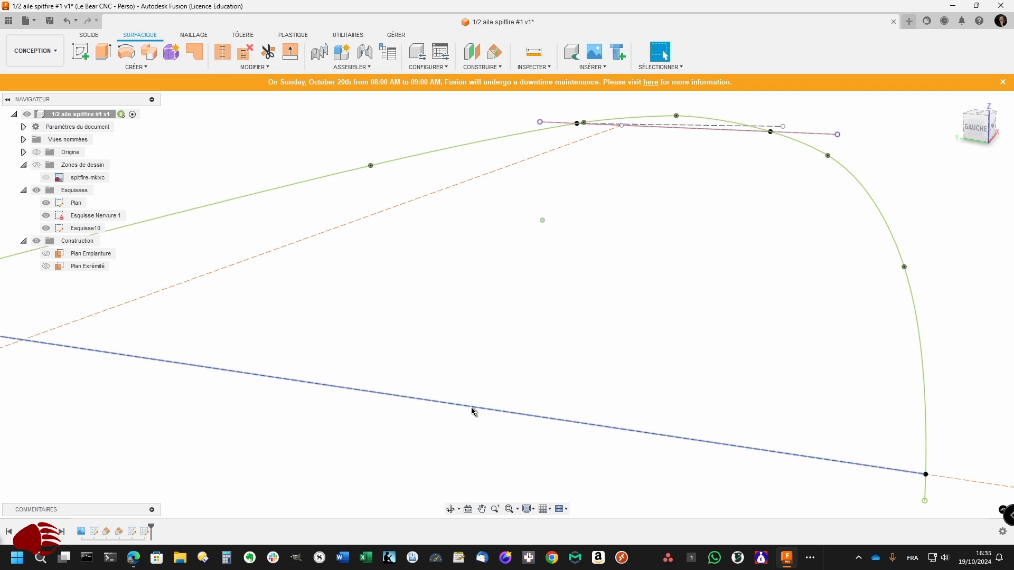
right_click(473, 411)
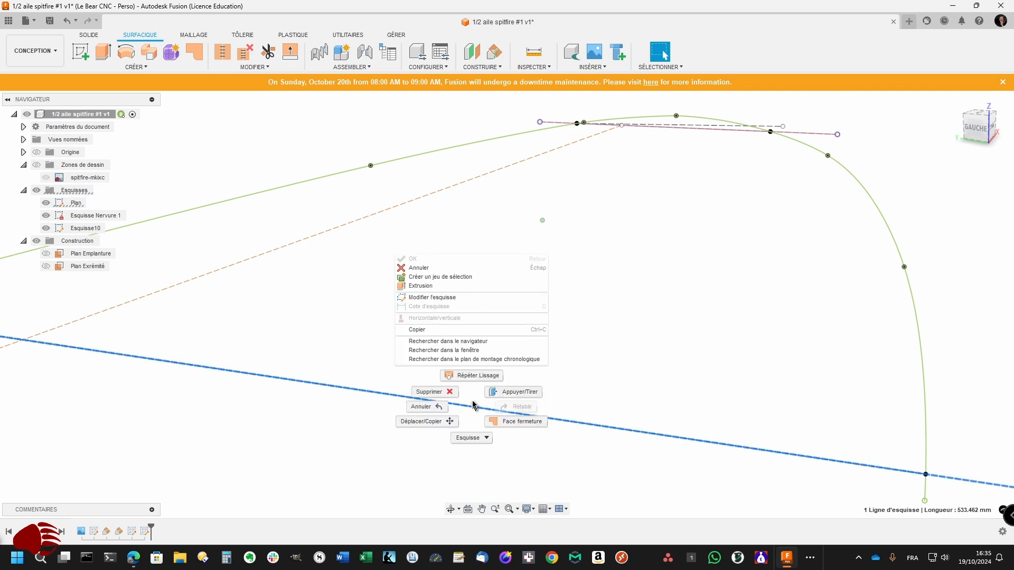
click(432, 298)
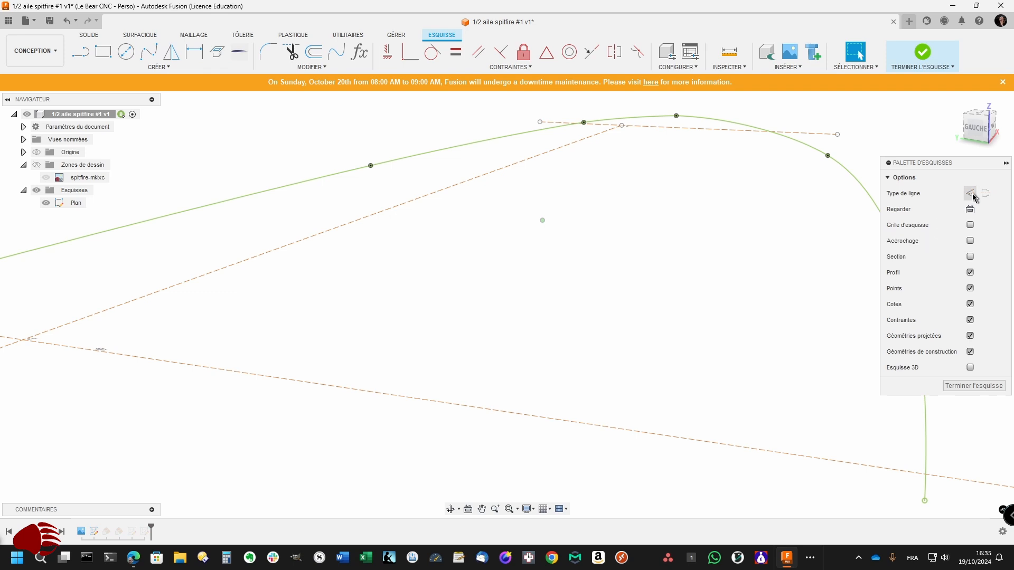
click(747, 449)
key(x)
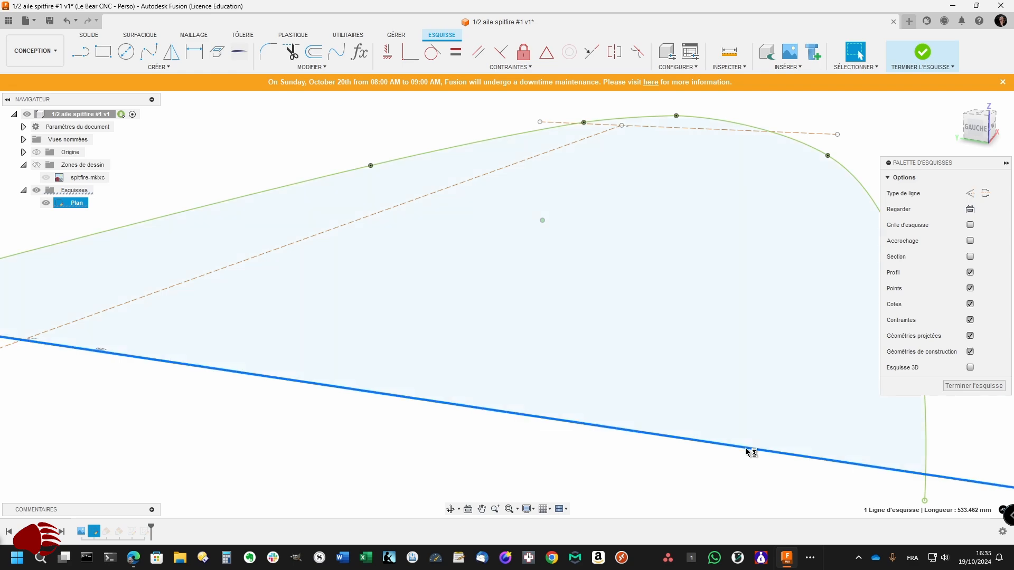
click(958, 387)
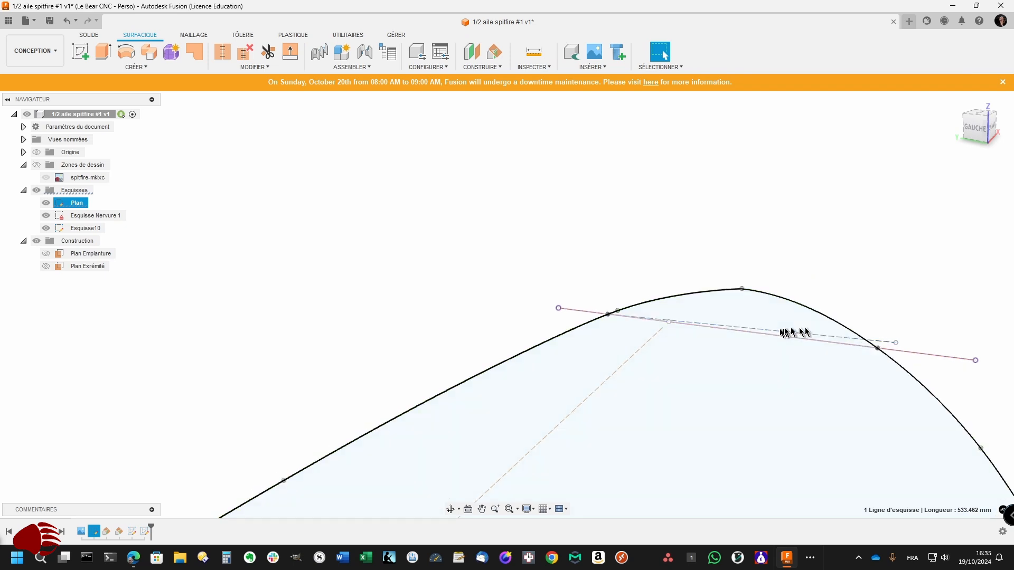
- Convert the inclined tip line in Esquisse10 to a normal line and finish the sketch
click(817, 336)
right_click(817, 336)
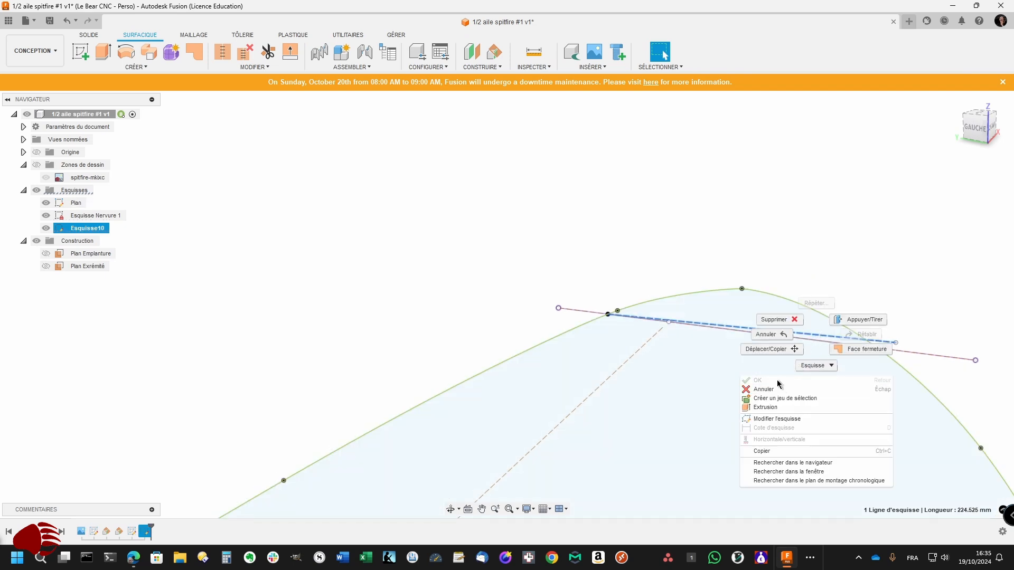
click(774, 419)
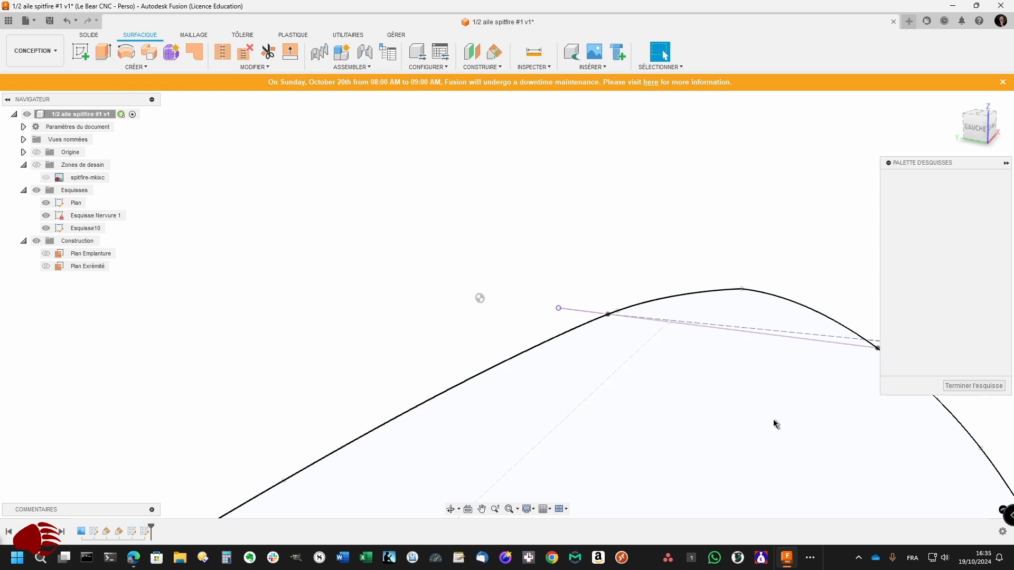
click(817, 337)
key(x)
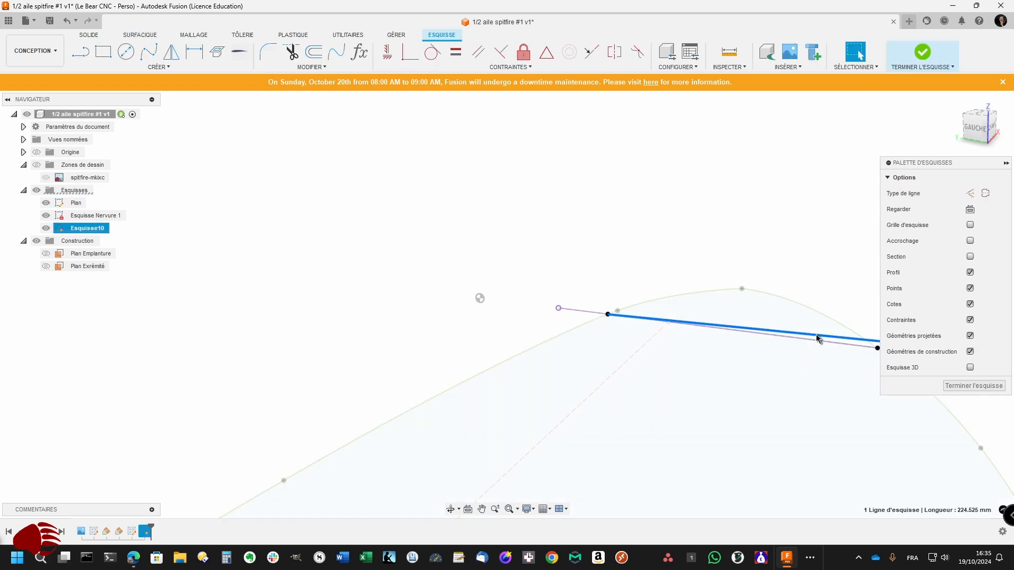
click(974, 386)
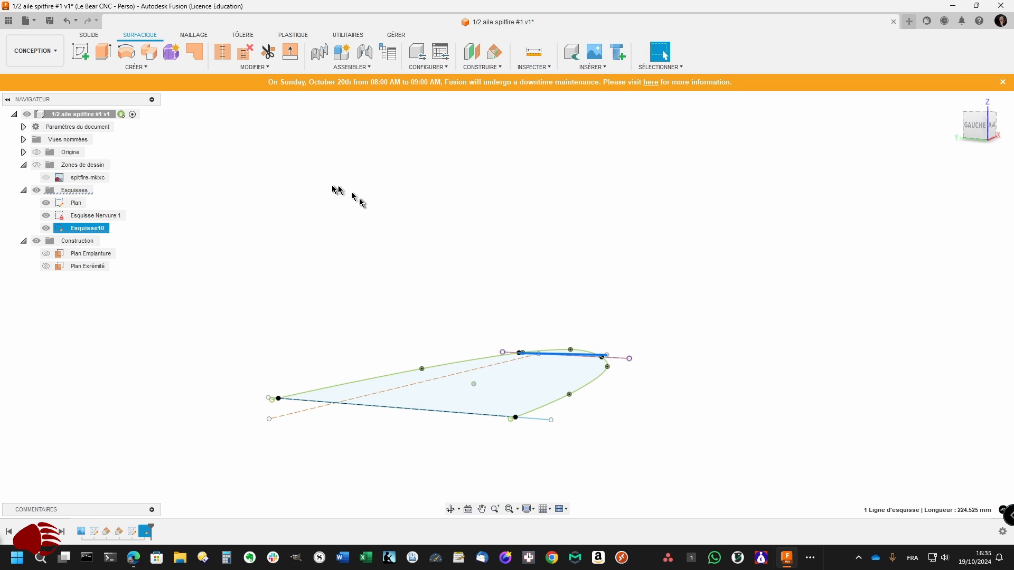
- Loft a new surface body between the inclined tip line and the root line of the Plan sketch
click(148, 70)
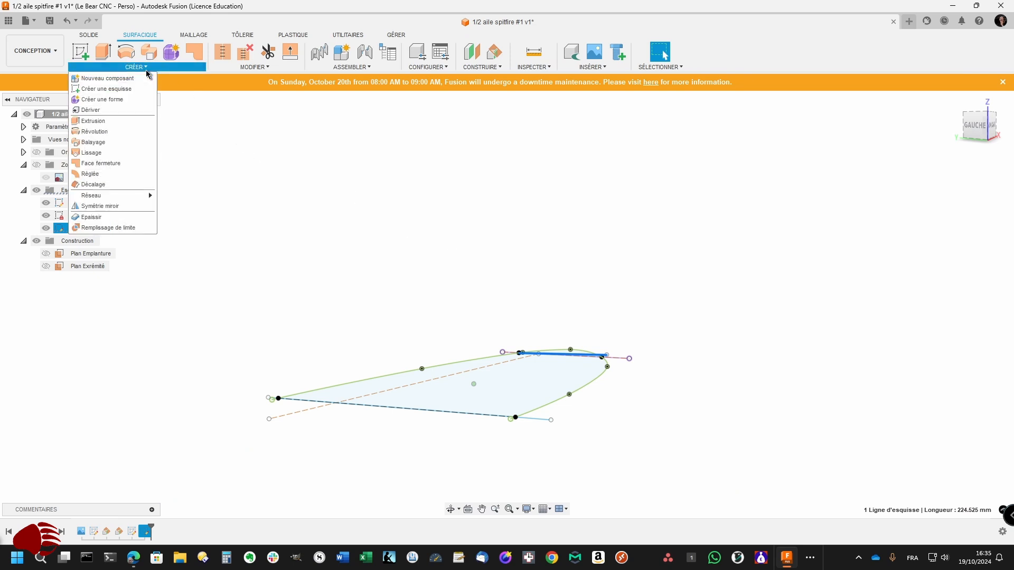
click(120, 147)
scroll(249, 348, up, 5)
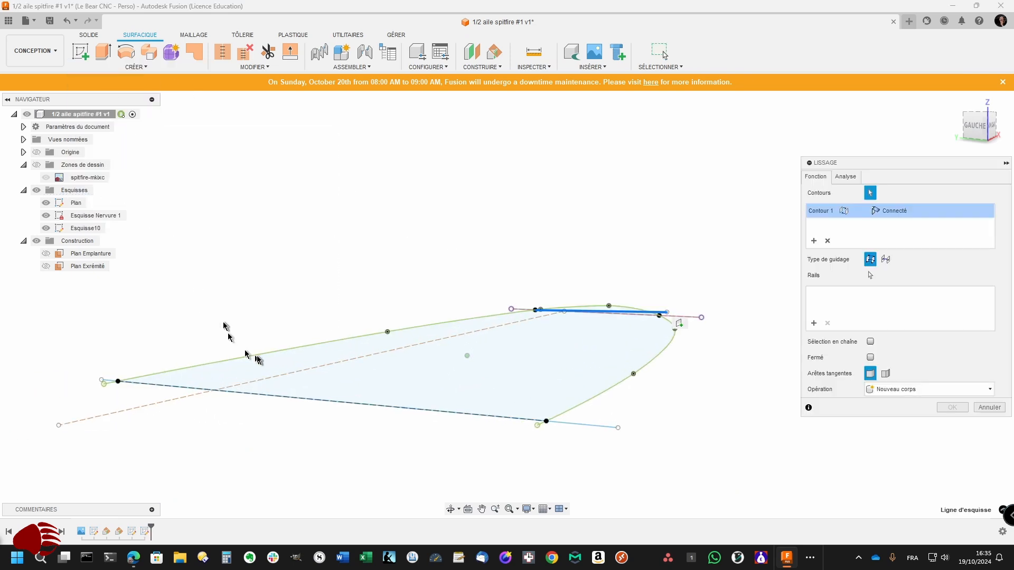
click(303, 432)
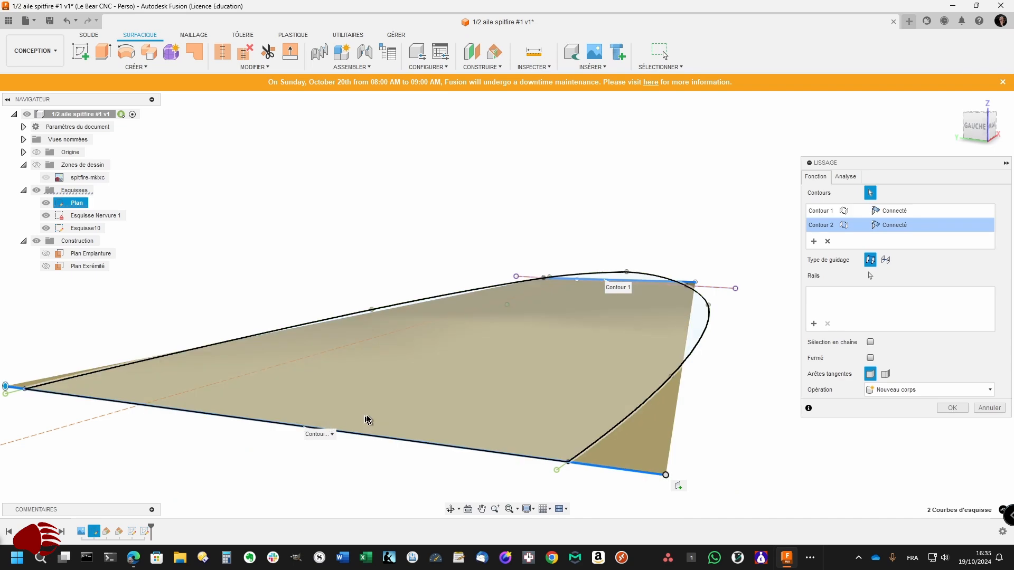
scroll(563, 338, up, 3)
scroll(579, 390, down, 5)
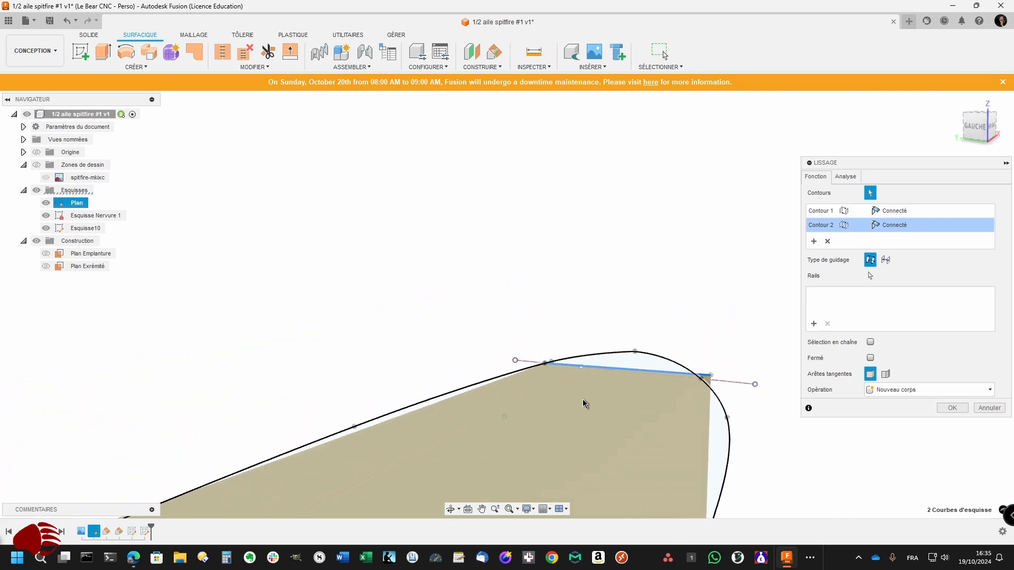
shift+middle_drag(583, 399, 555, 396)
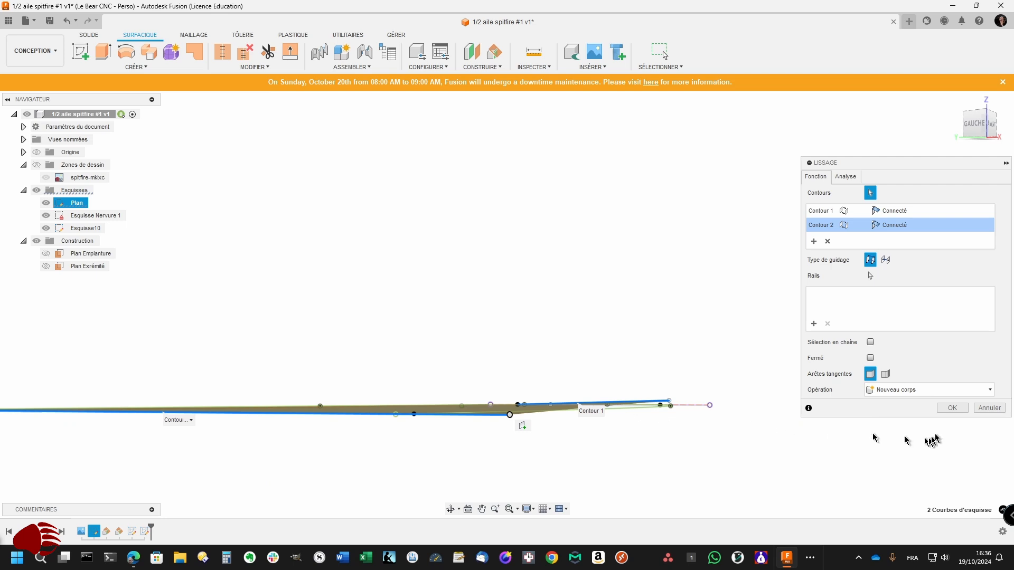
click(956, 410)
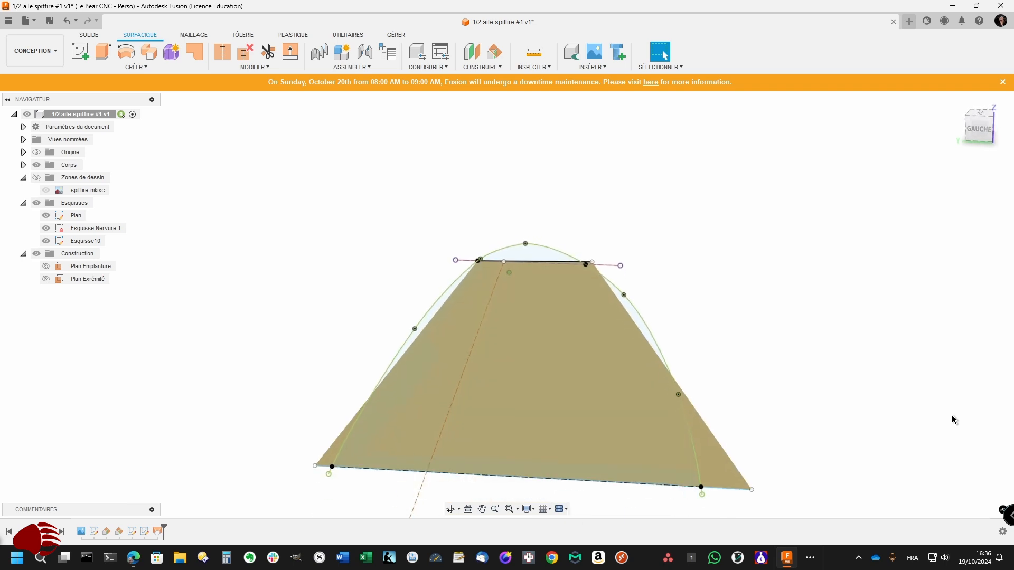
shift+middle_drag(931, 415, 619, 299)
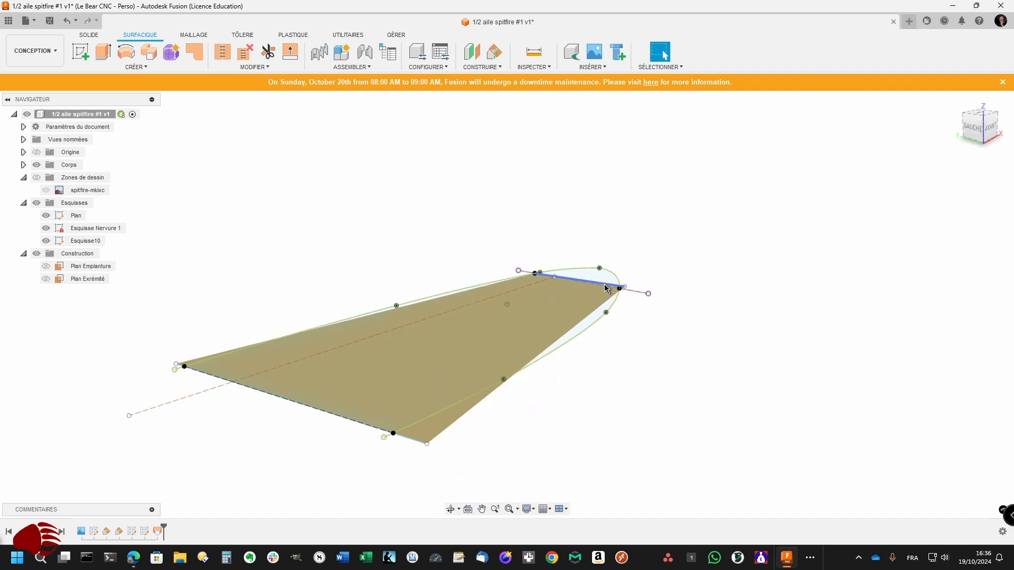
shift+middle_drag(605, 255, 567, 288)
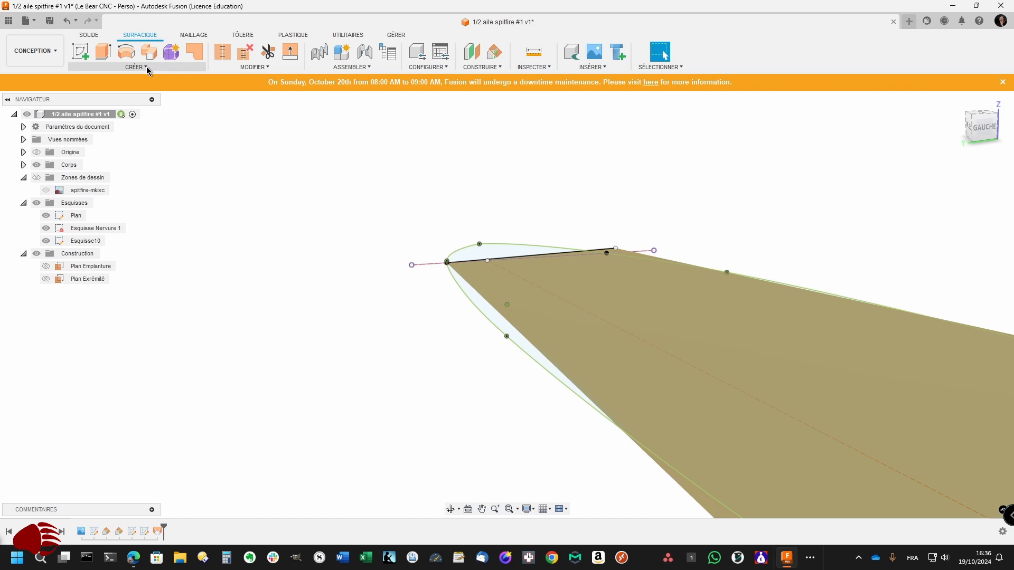
click(255, 67)
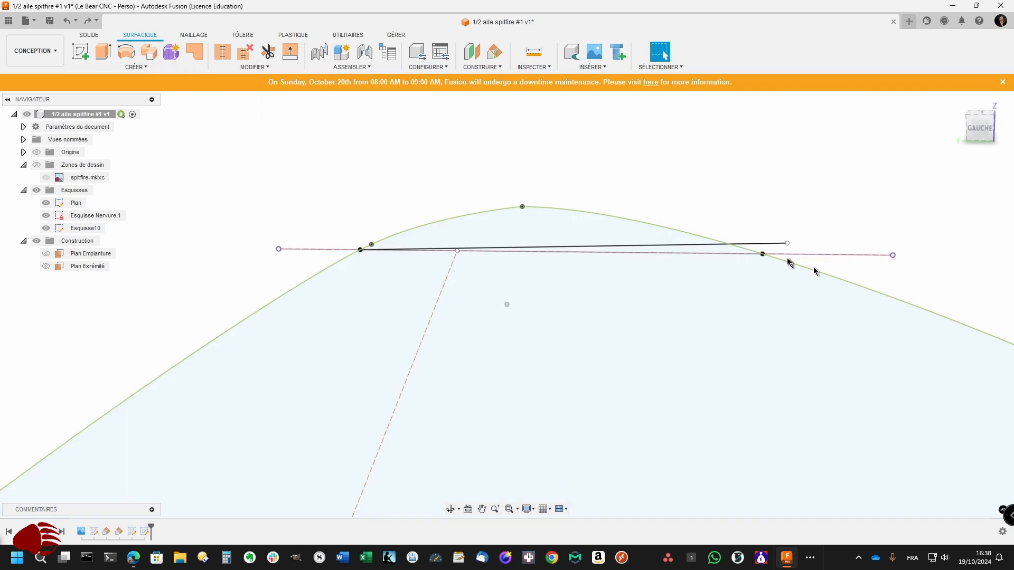
- Edit Esquisse10 and extend the inclined line's trailing end along its direction to about Y -388 mm, Z 7 mm
click(771, 247)
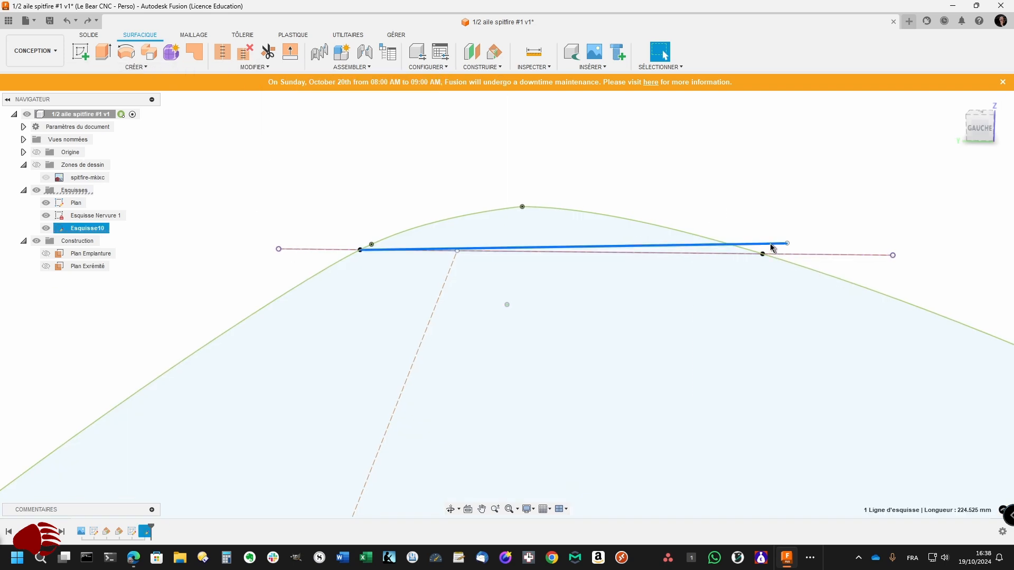
right_click(771, 247)
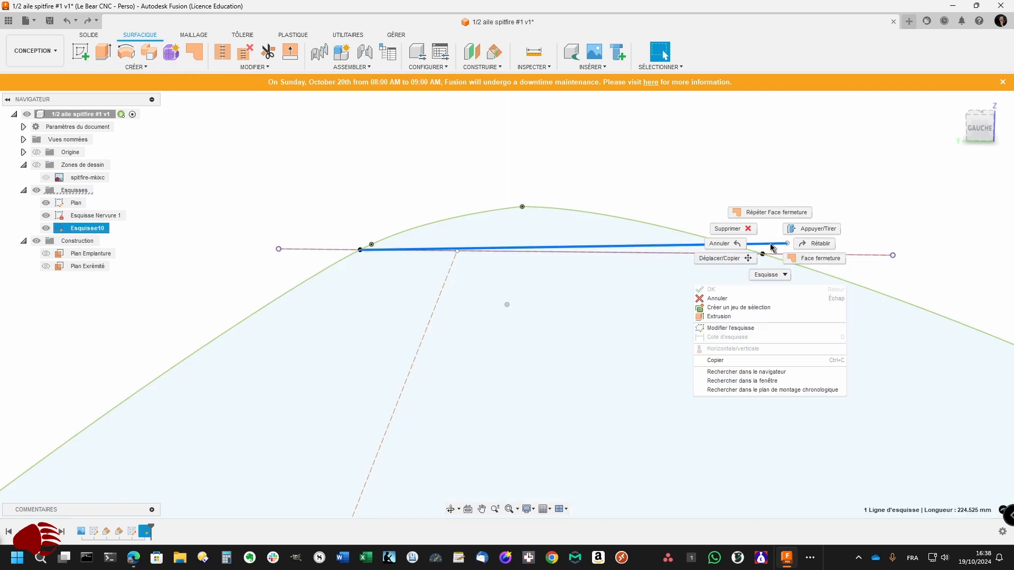
click(733, 329)
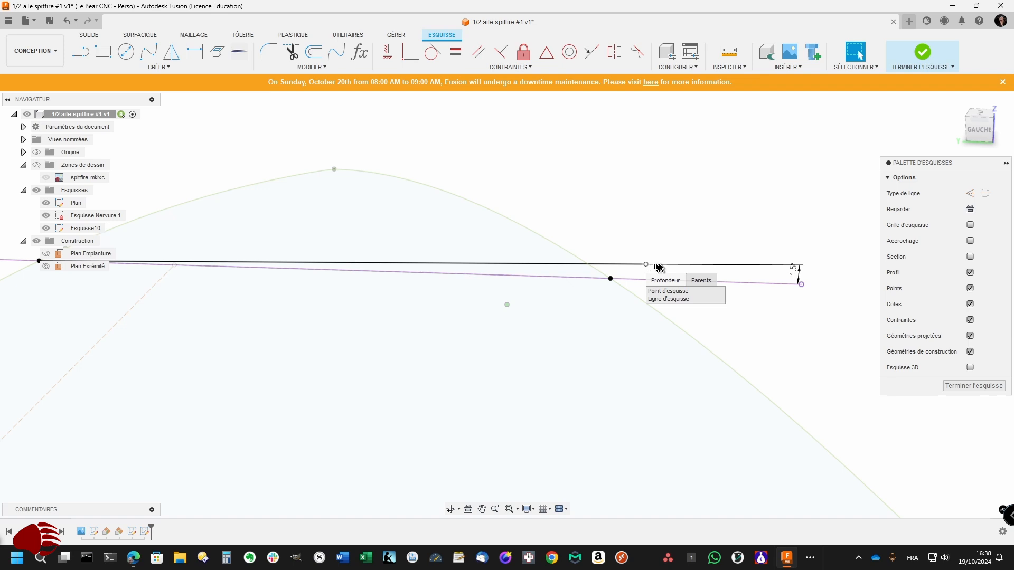
click(668, 290)
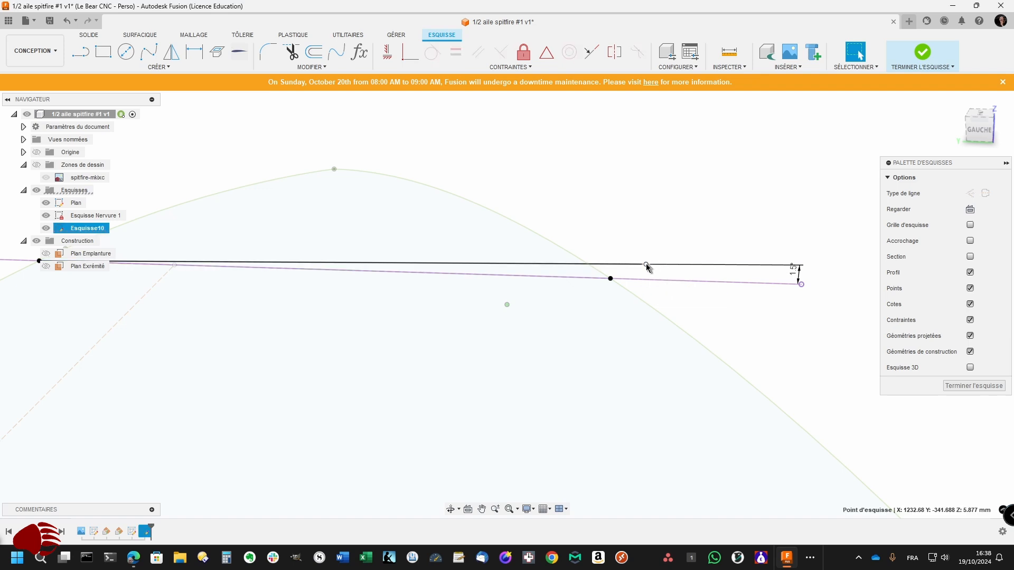
drag(650, 268, 764, 269)
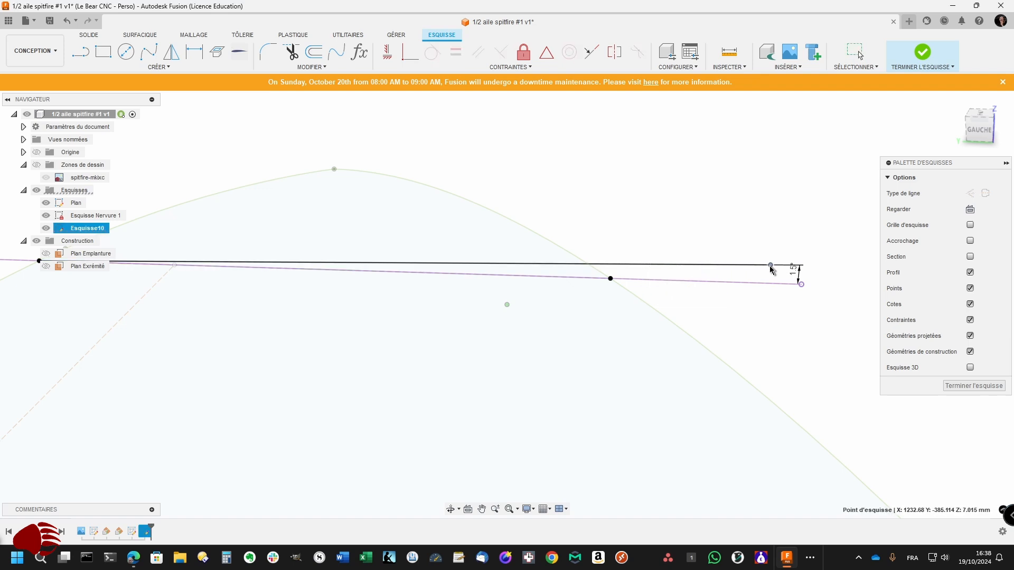
- Try to move the inclined tip line's leading endpoint forward past the wing outline
mouse_move(777, 265)
shift+middle_down()
mouse_move(663, 264)
mouse_move(486, 299)
shift+middle_up()
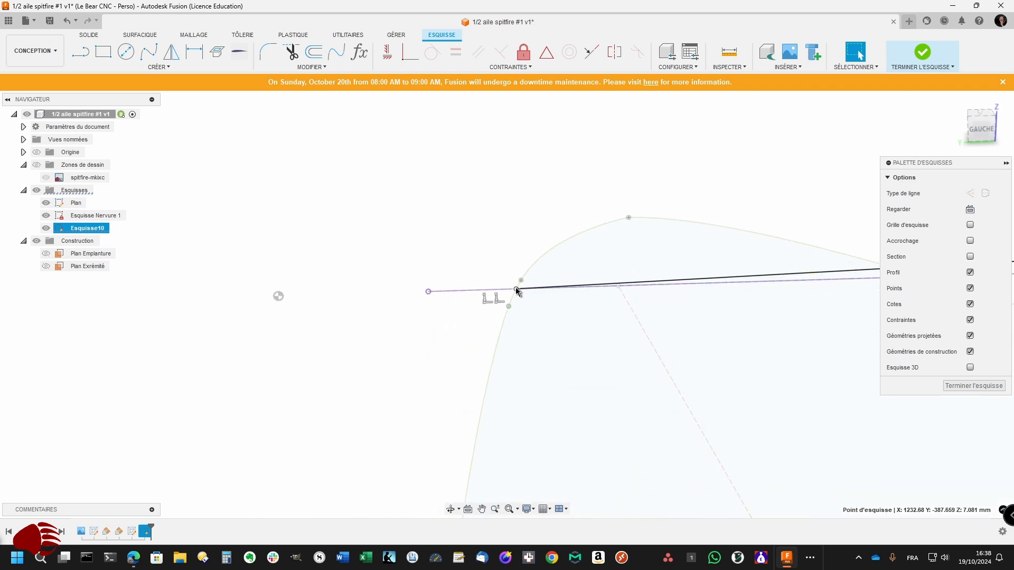
shift+click(505, 290)
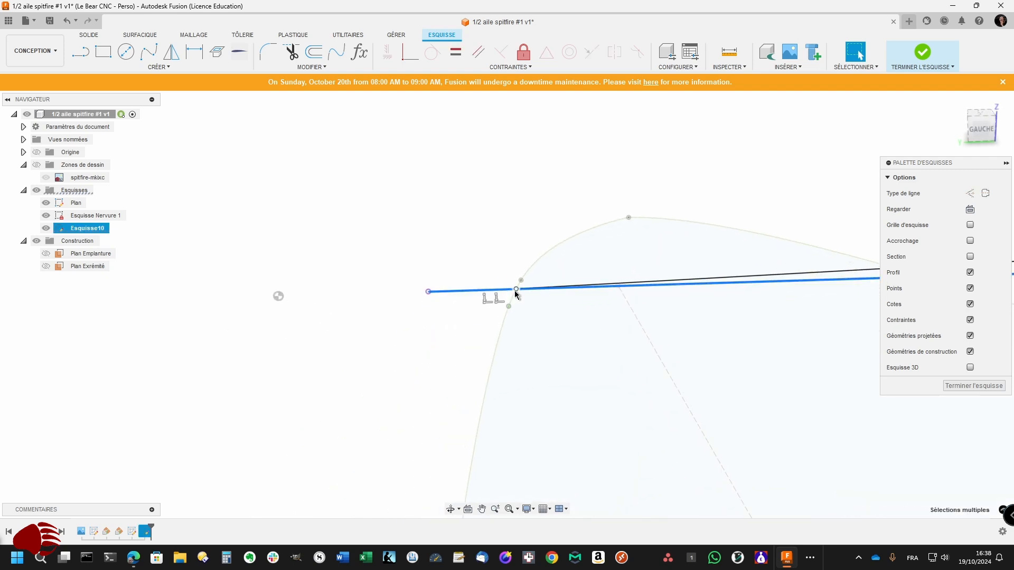
click(516, 289)
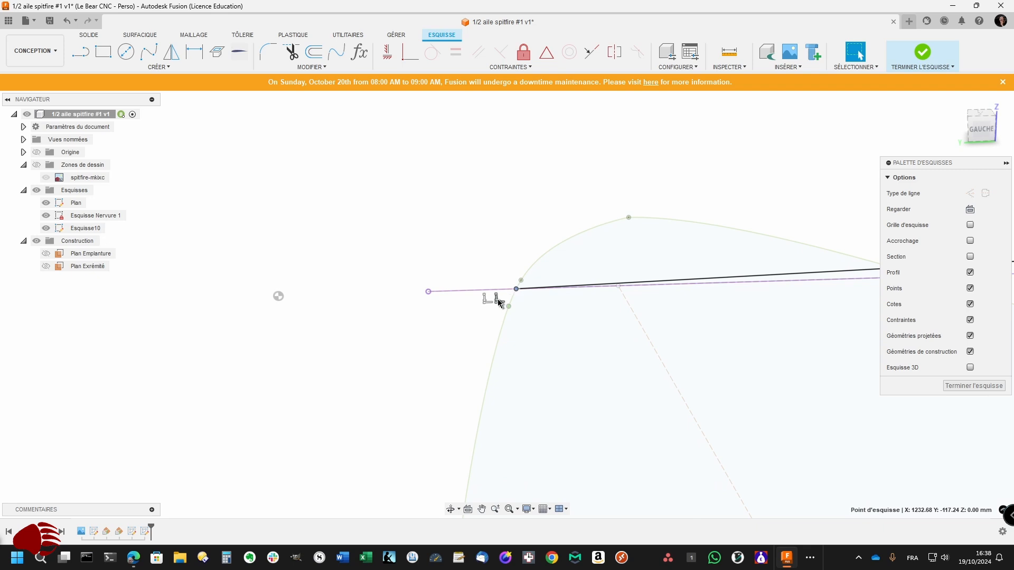
click(499, 302)
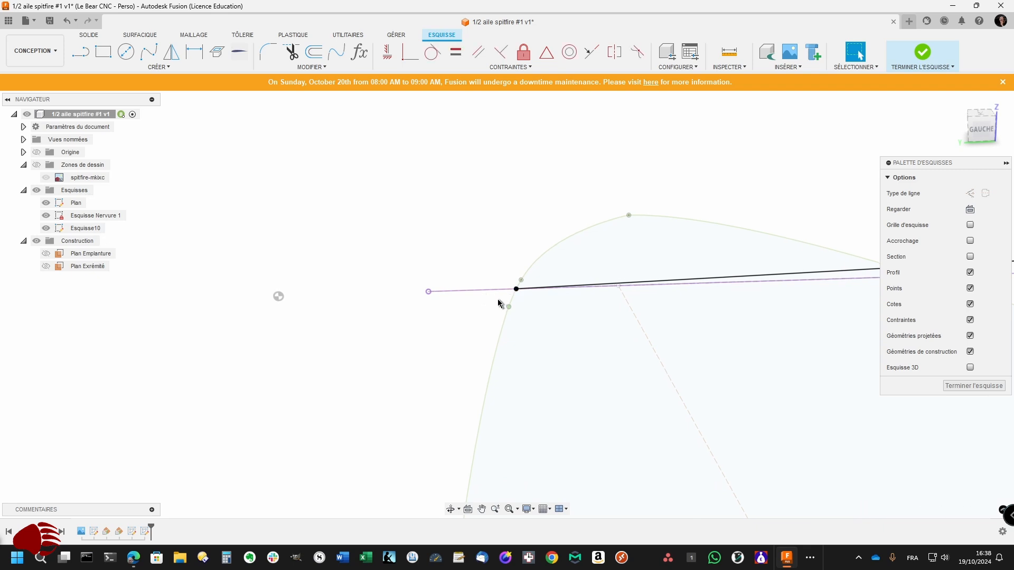
click(516, 290)
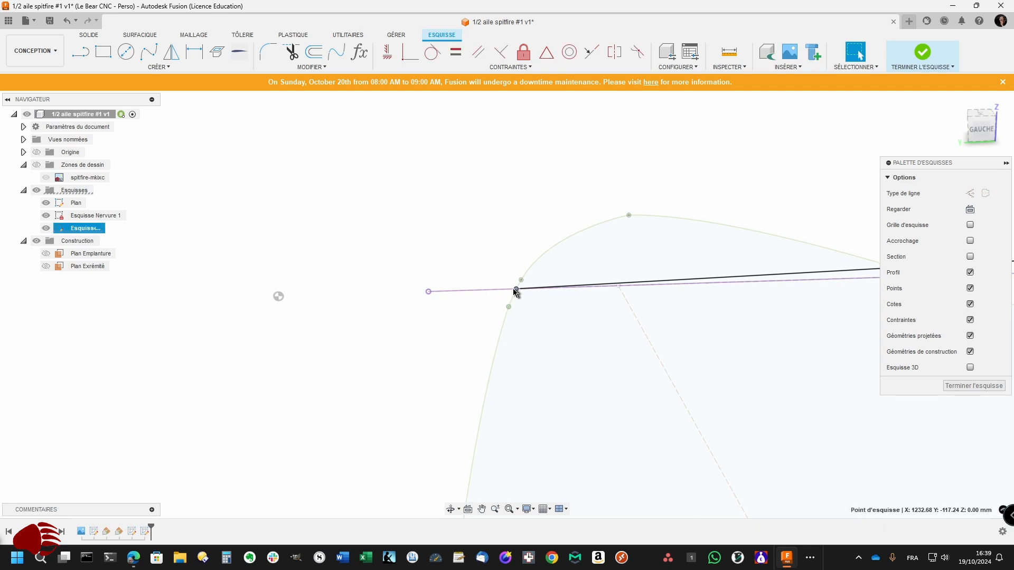
scroll(471, 310, up, 5)
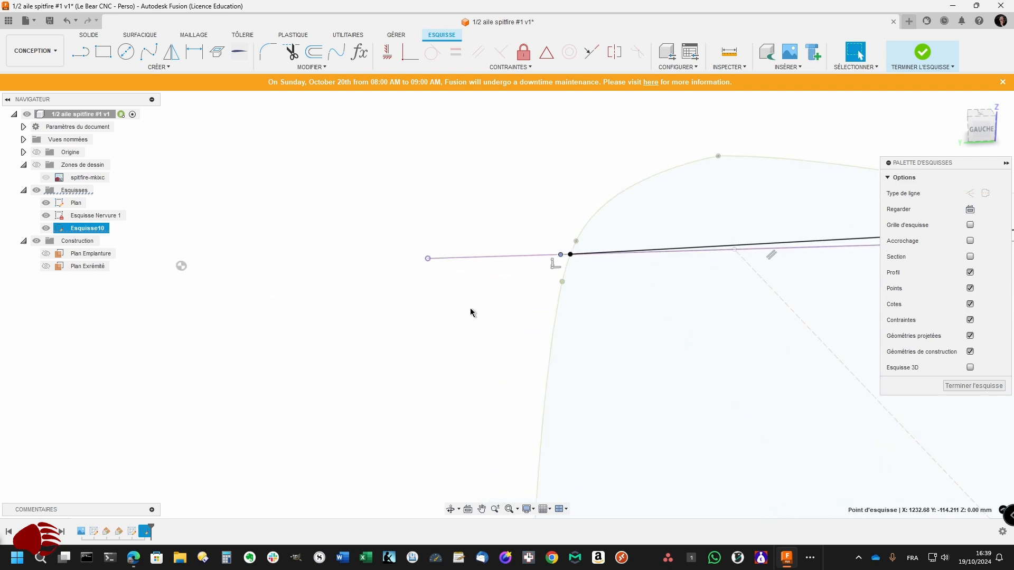
key(Escape)
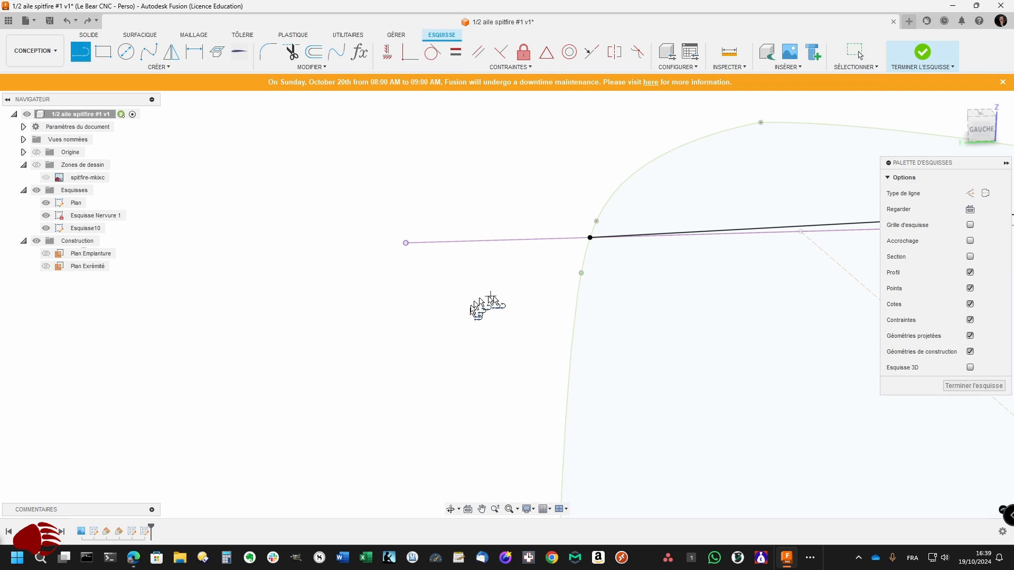
- Draw a line about 33 mm long forward from the inclined tip line's leading end, along the projected tip line
click(589, 238)
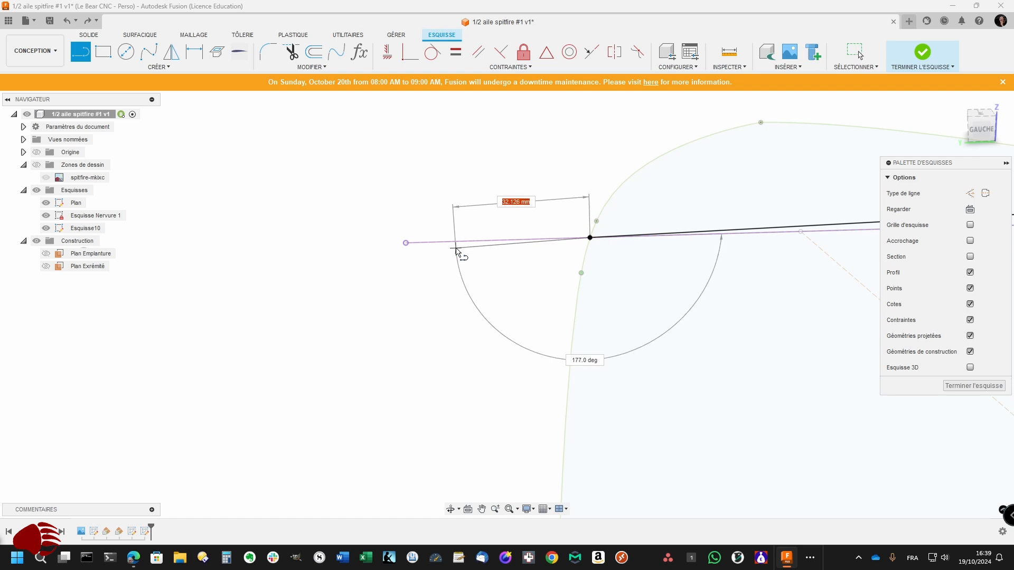
double_click(452, 243)
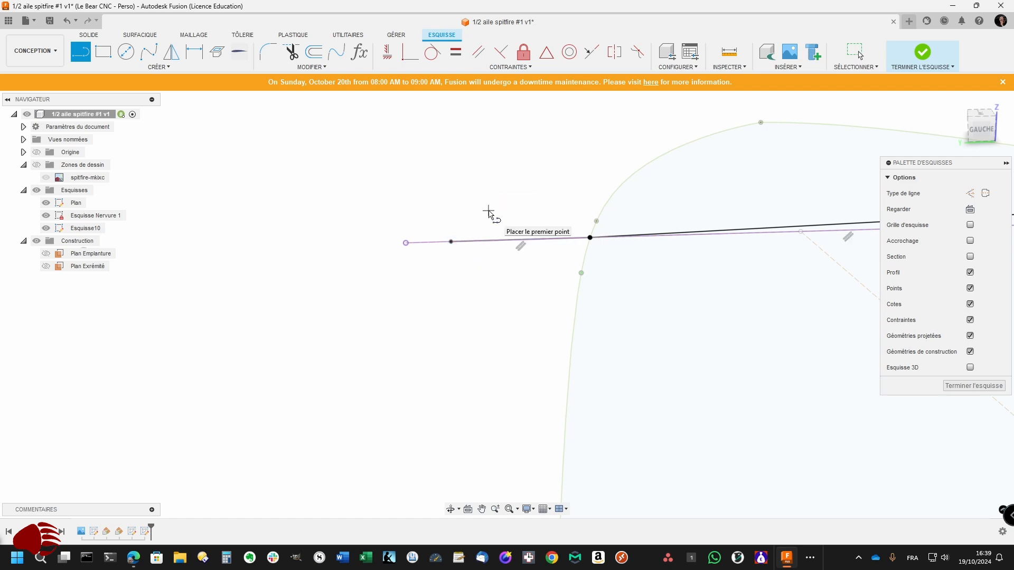
key(Escape)
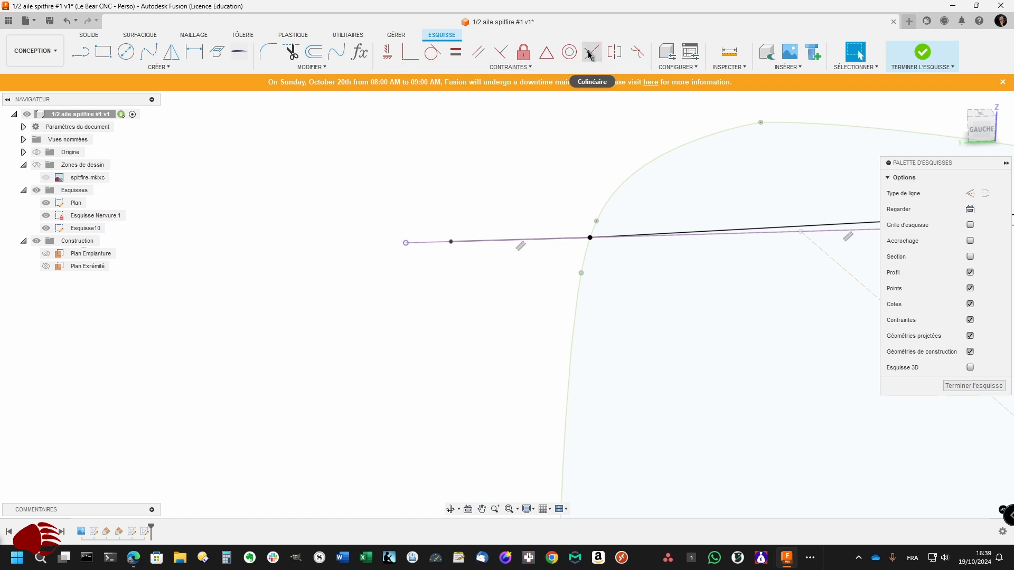
- Try to make the short forward line collinear with the inclined tip line
click(702, 233)
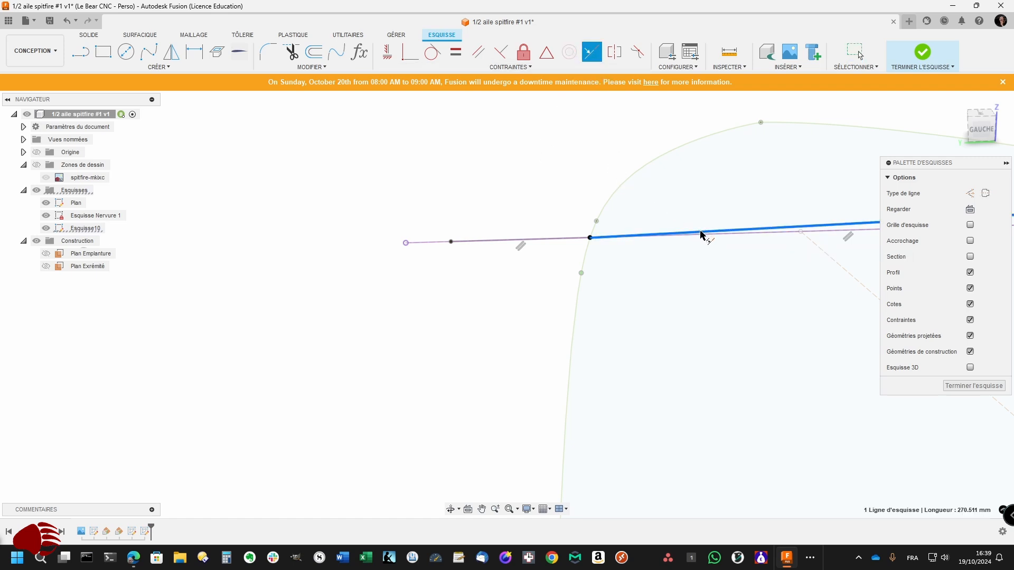
click(557, 242)
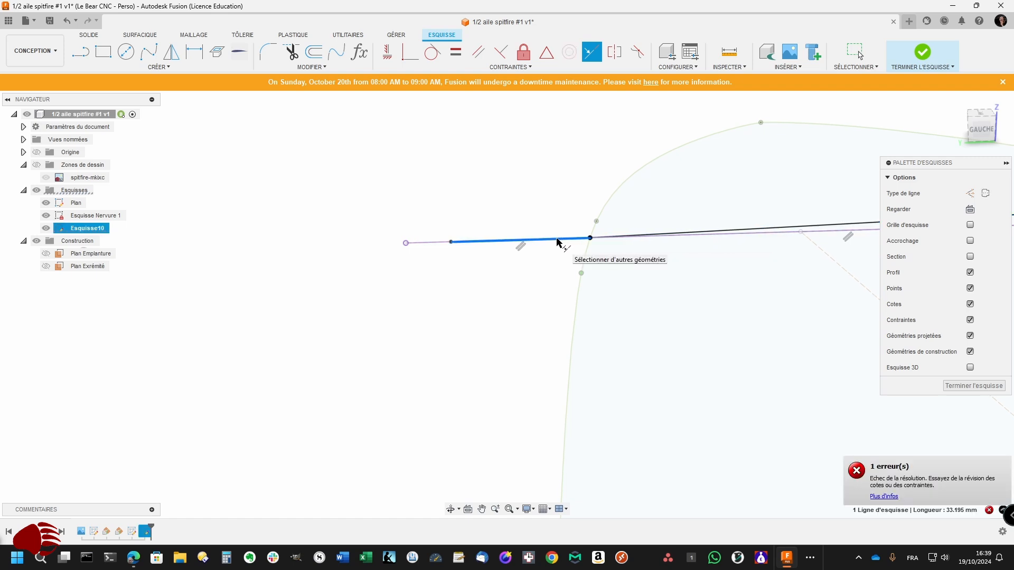
scroll(557, 239, up, 5)
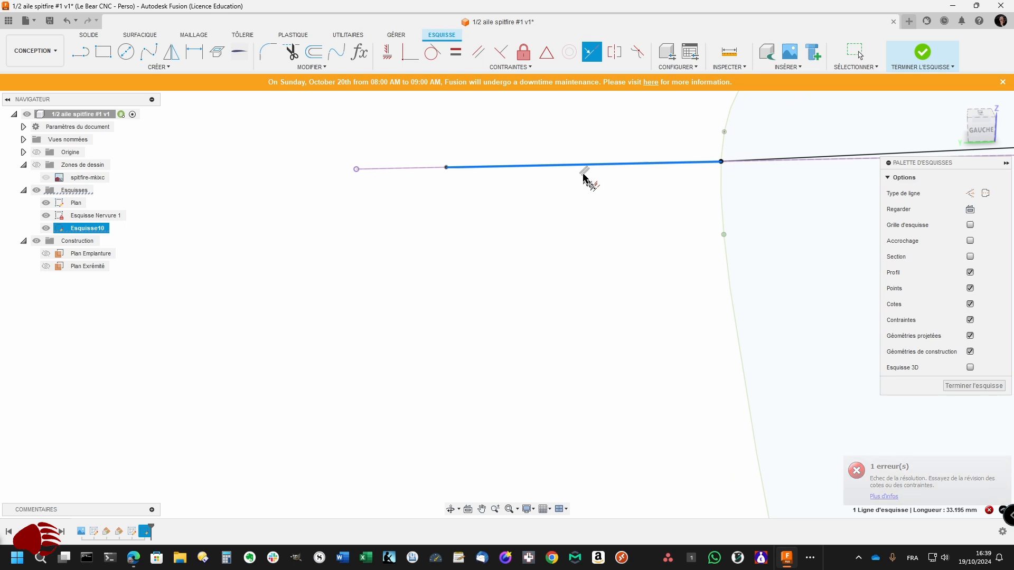
key(Escape)
- Delete the constraints tying the short forward line and its free endpoint to the projected tip line
click(585, 173)
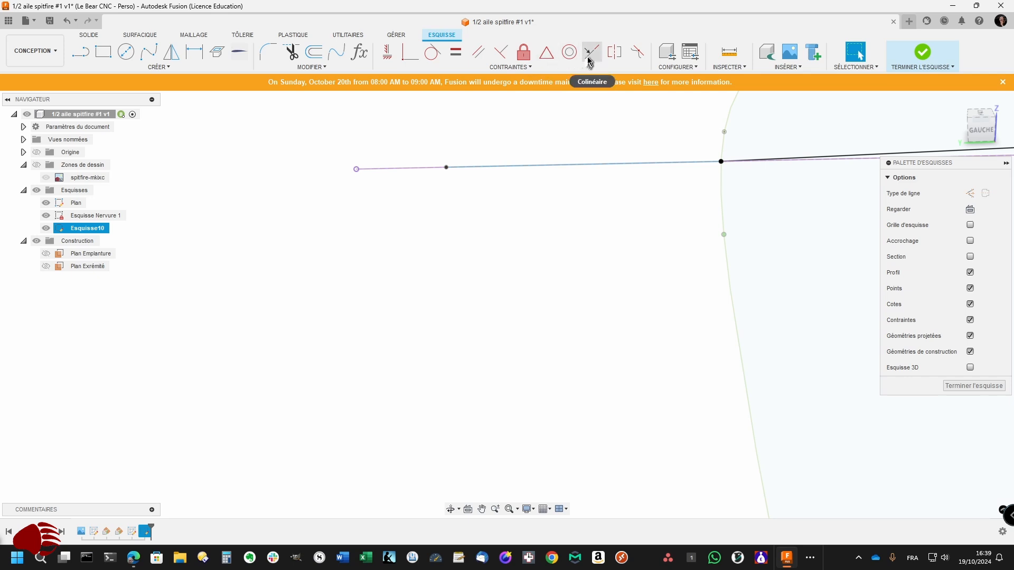
click(825, 160)
click(705, 163)
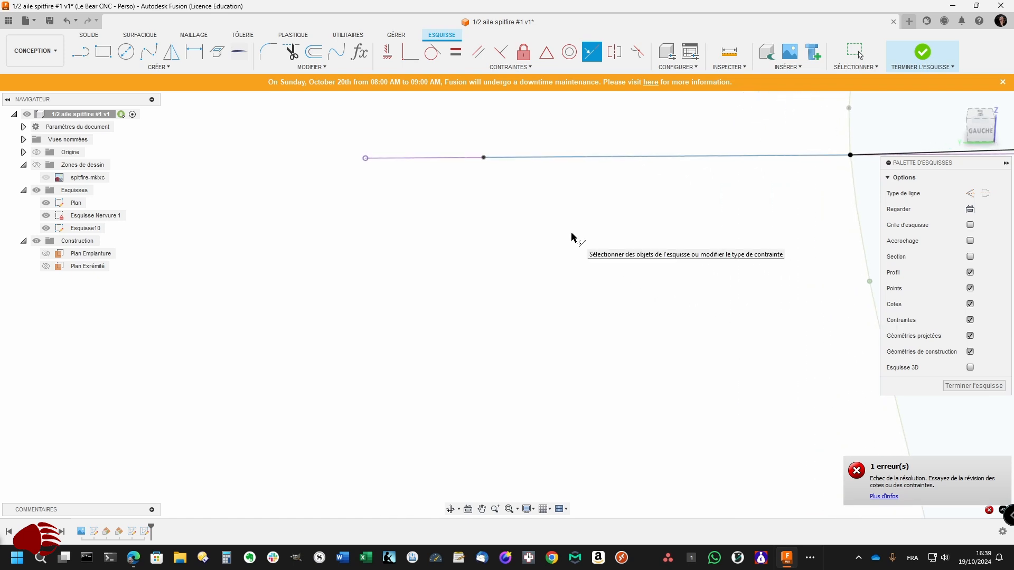
key(Escape)
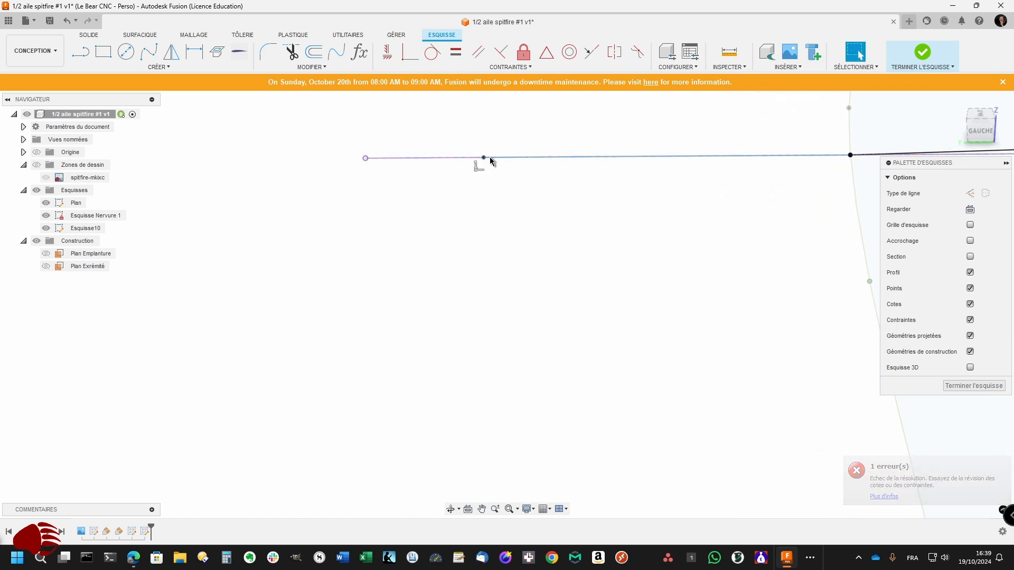
click(486, 159)
click(485, 158)
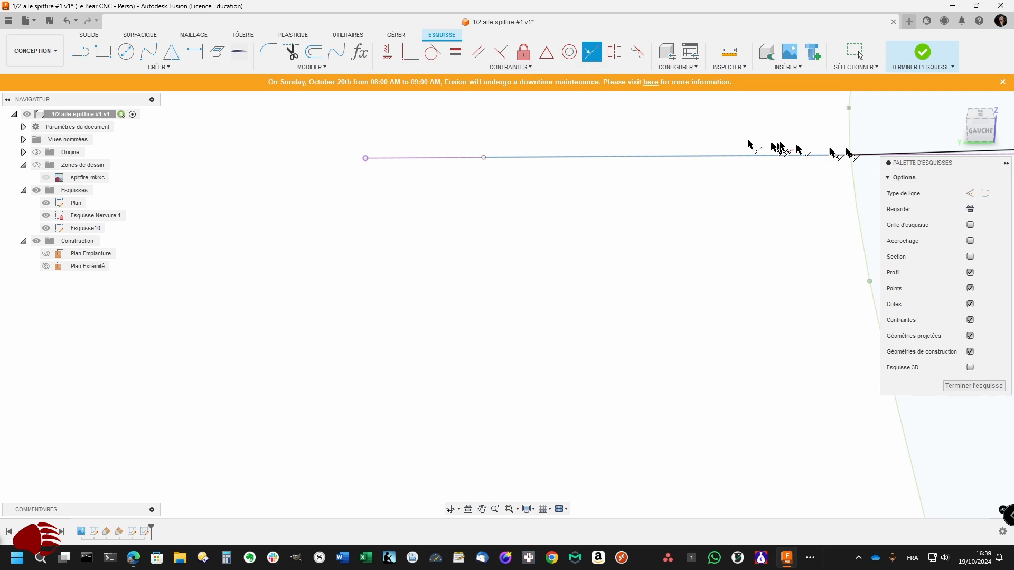
- Apply a collinear constraint between the inclined tip line and the short forward line, and finish the sketch
click(933, 156)
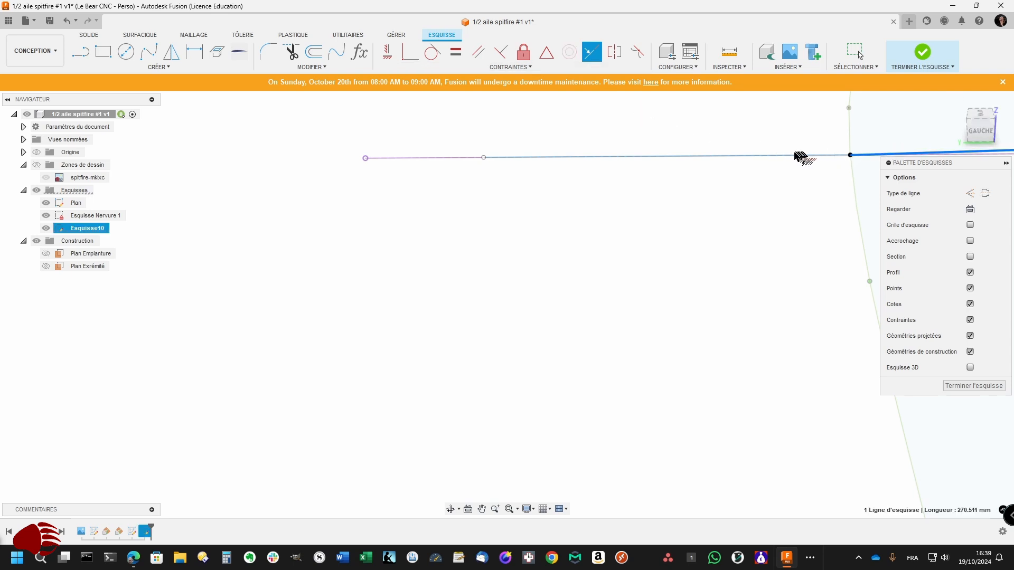
click(794, 158)
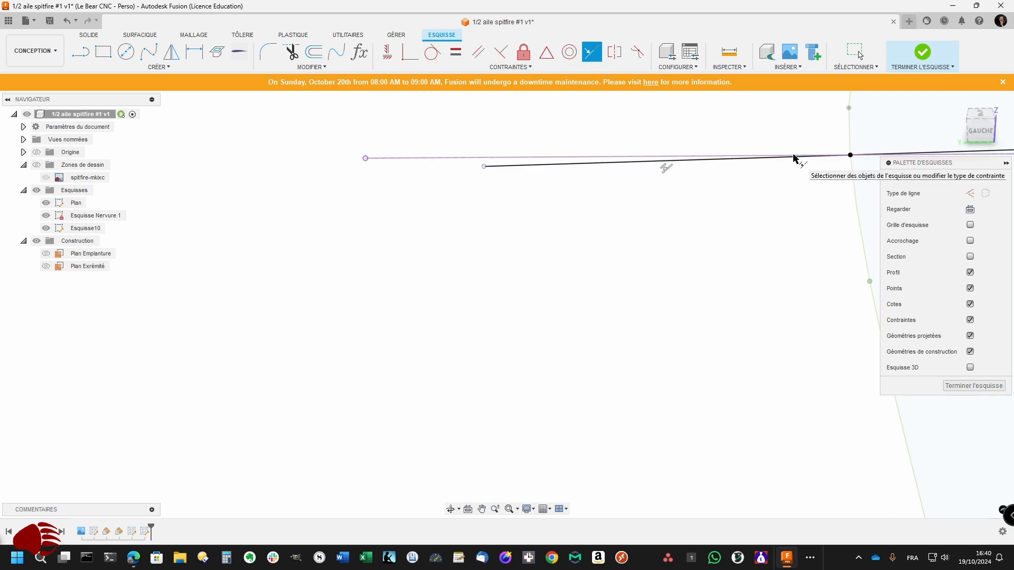
scroll(793, 155, down, 5)
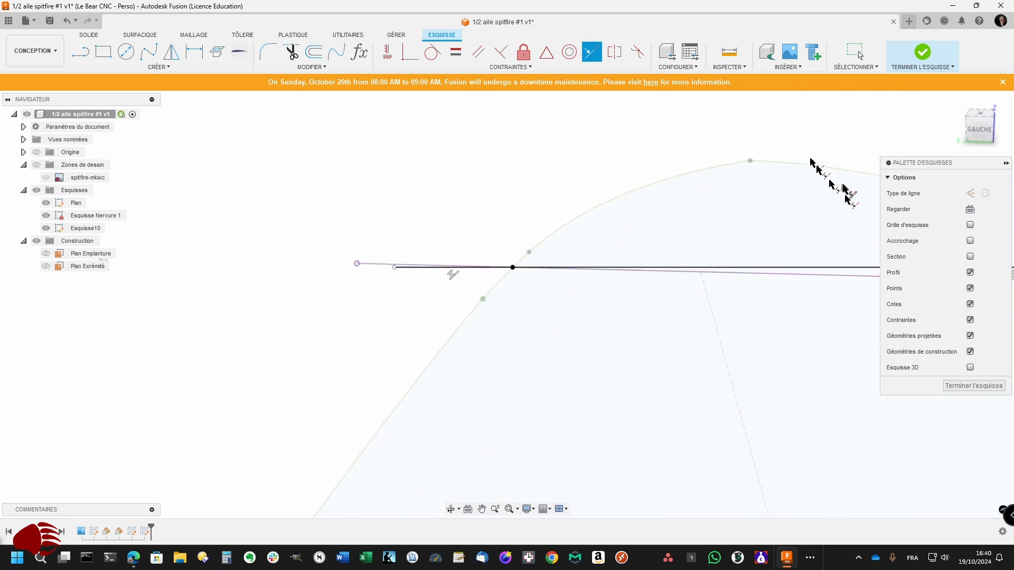
click(971, 387)
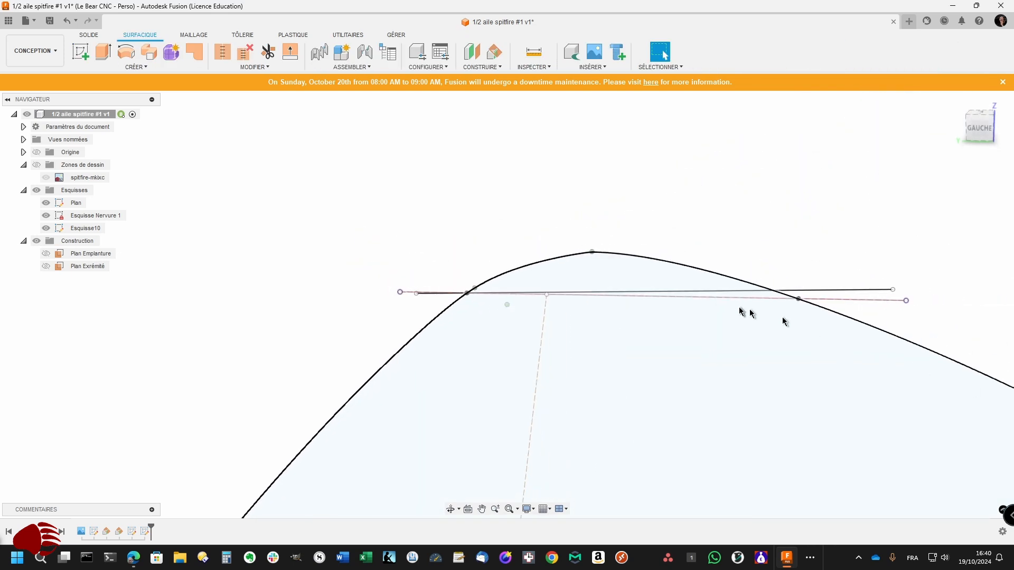
- Loft a new surface body from the Plan sketch's root line to the inclined tip line of Esquisse10, including its forward extension
scroll(618, 289, down, 6)
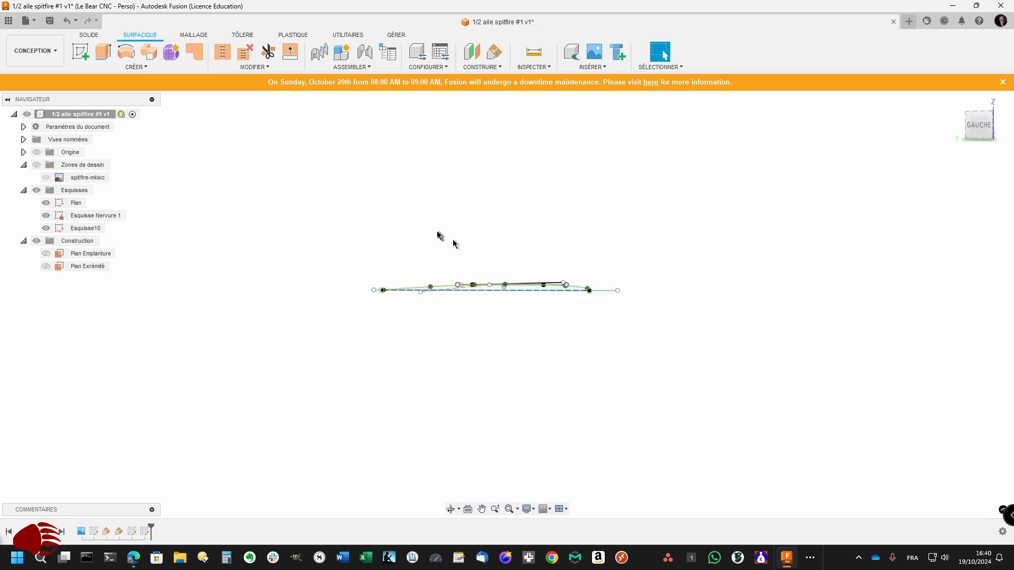
scroll(392, 182, up, 5)
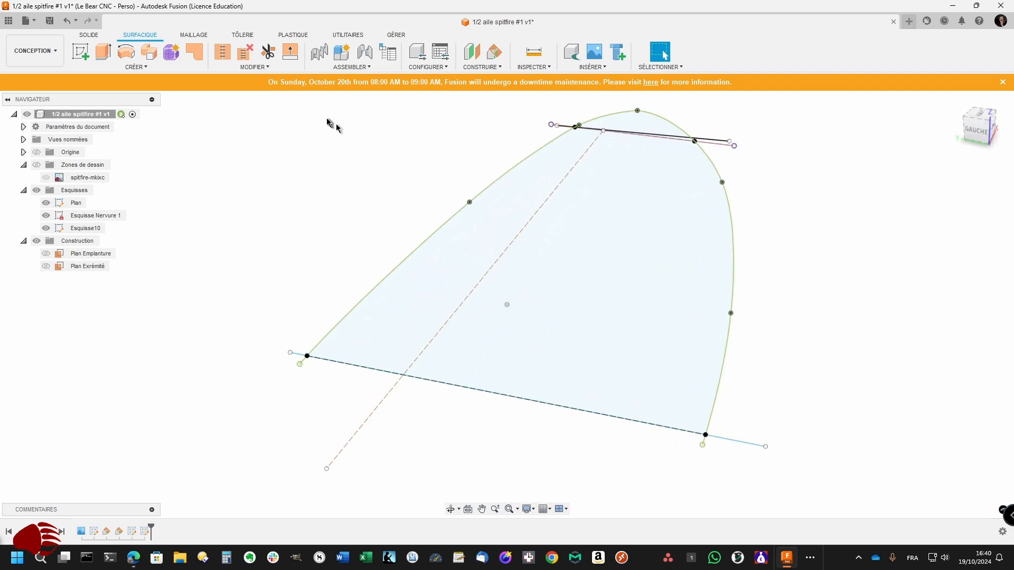
click(136, 67)
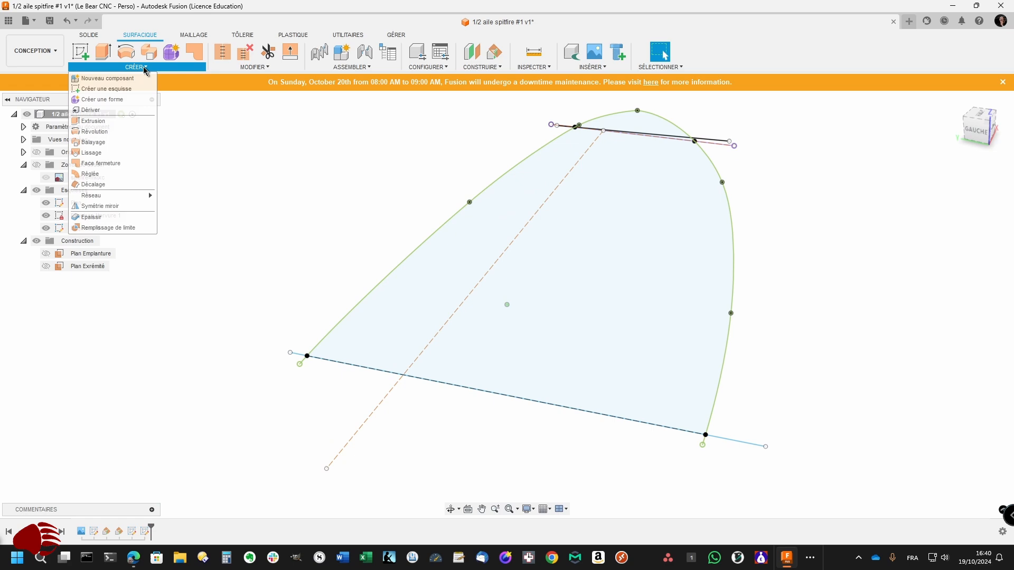
click(96, 159)
scroll(324, 364, up, 4)
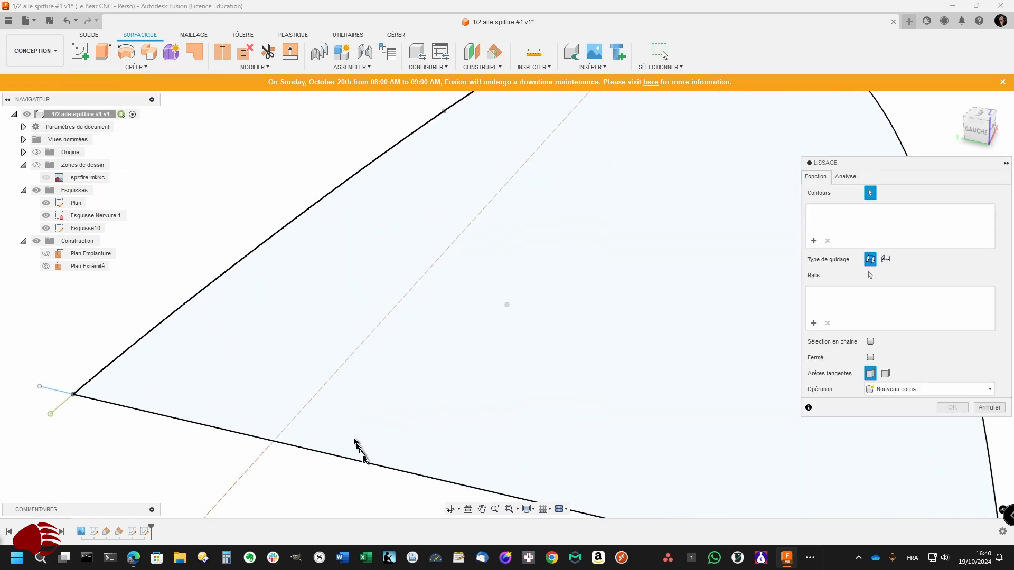
click(367, 465)
scroll(417, 404, down, 5)
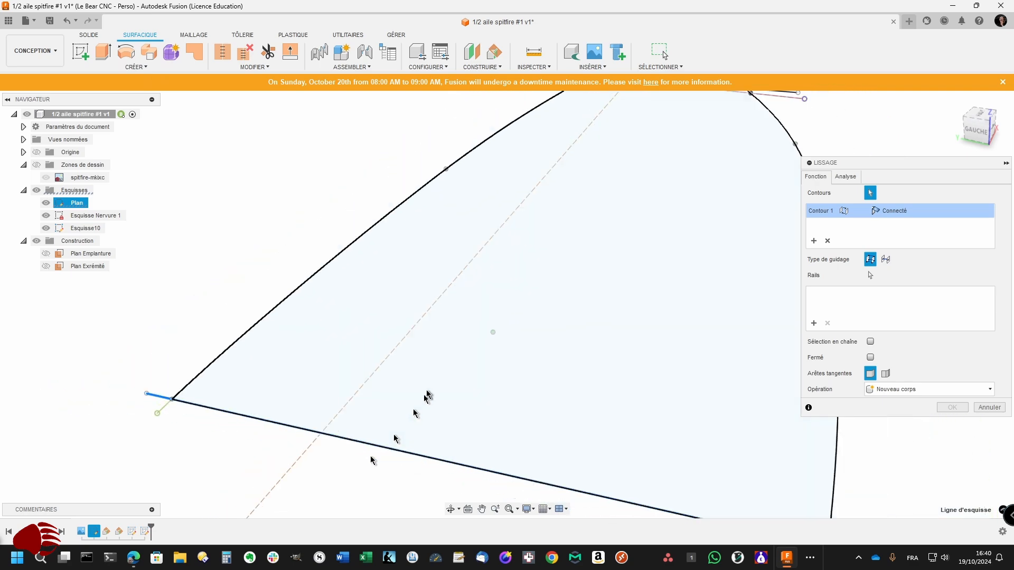
scroll(534, 288, up, 3)
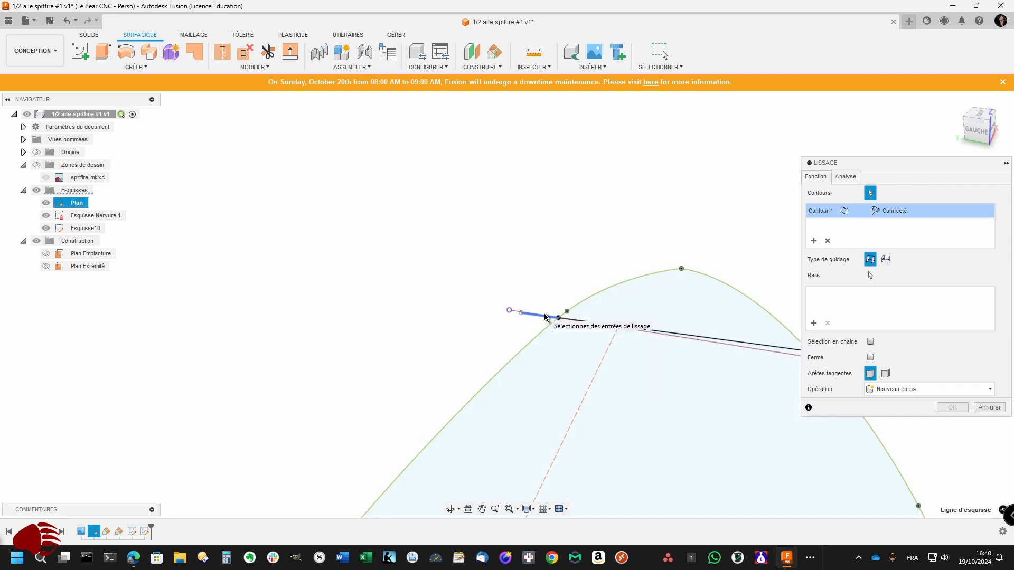
click(546, 317)
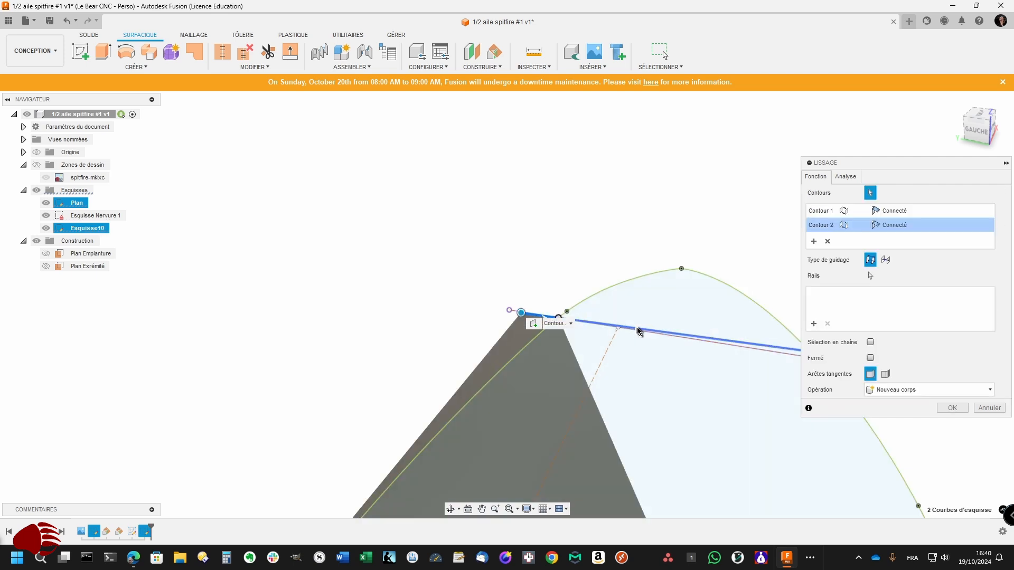
click(638, 331)
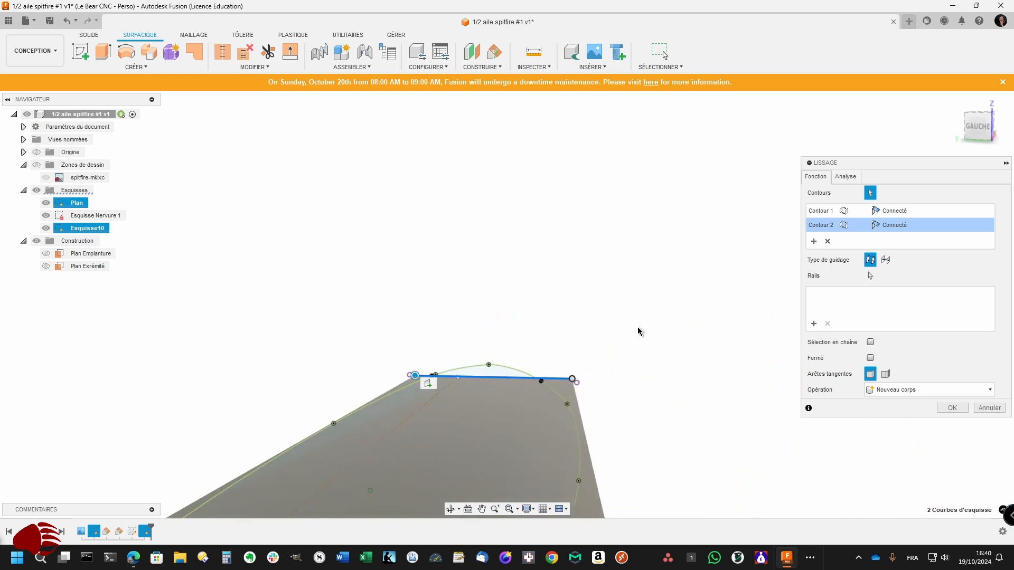
click(951, 408)
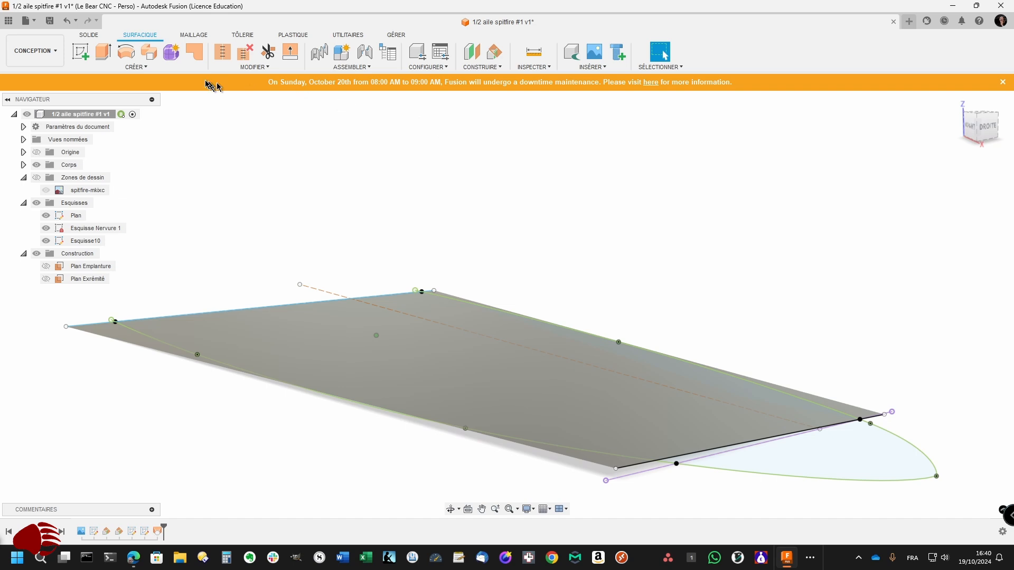
- Extend the lofted surface's tip edge outward by about 153 mm with the natural extension type, beyond the rounded wing tip
click(256, 67)
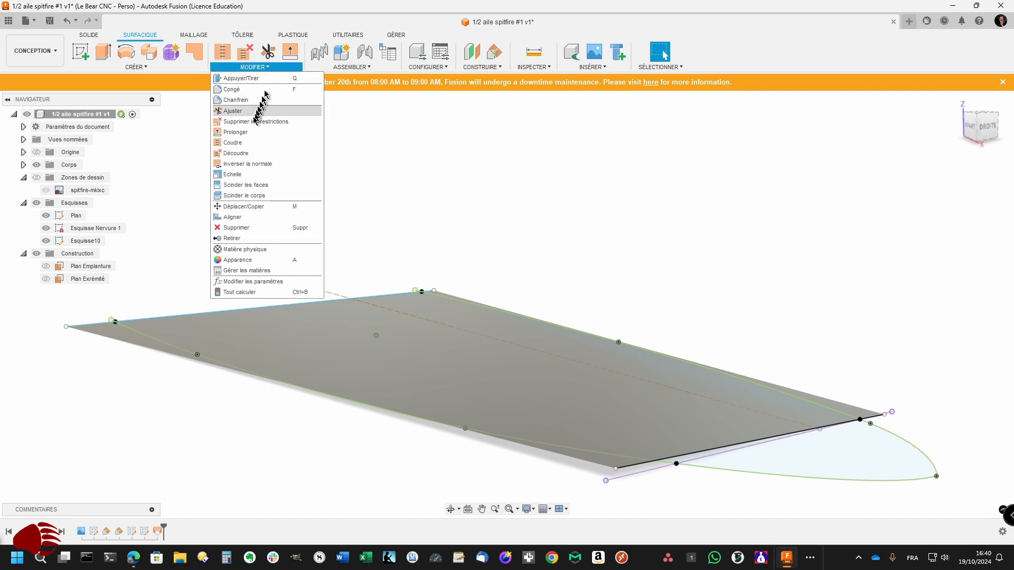
click(235, 132)
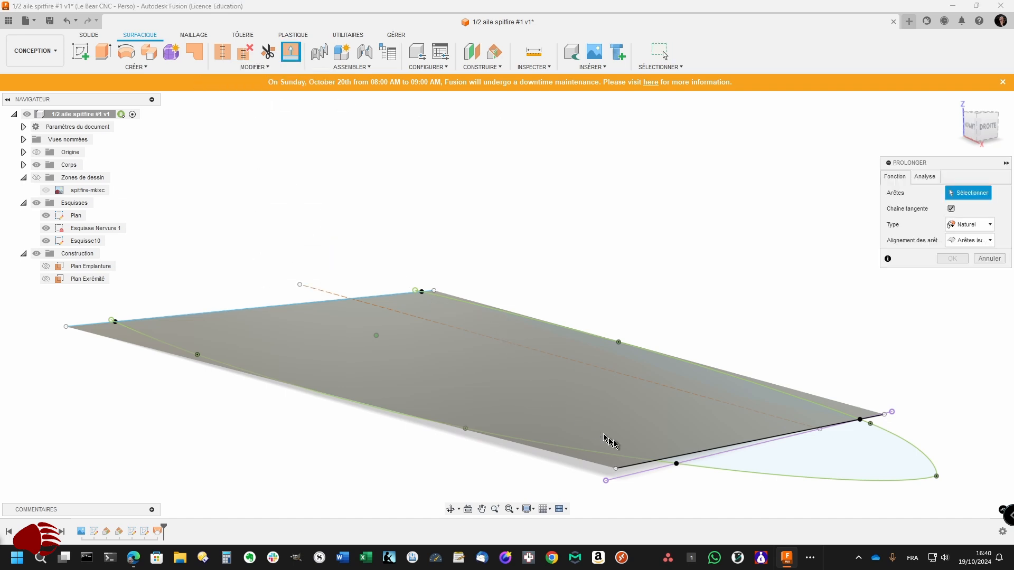
click(647, 466)
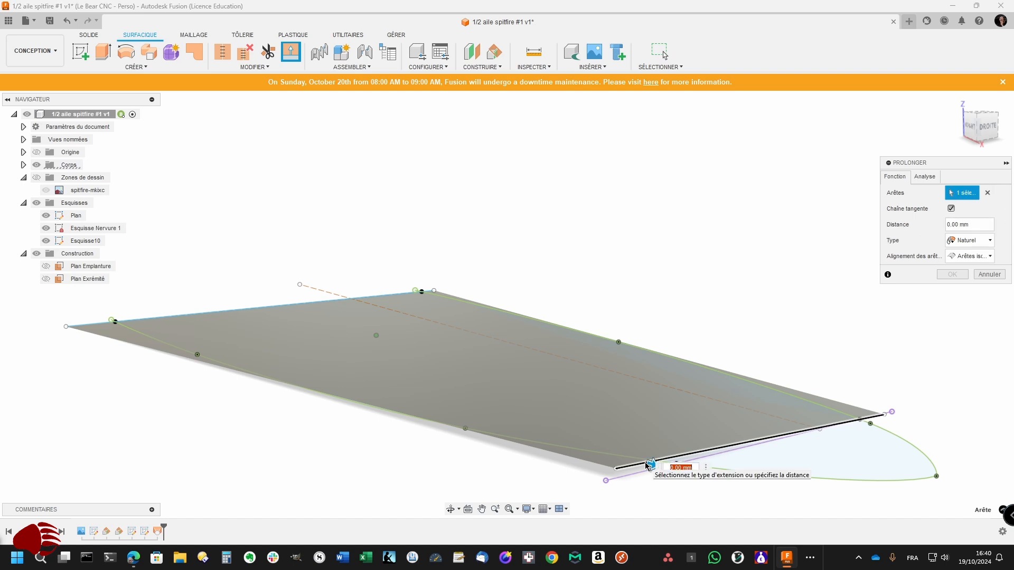
drag(648, 464, 852, 524)
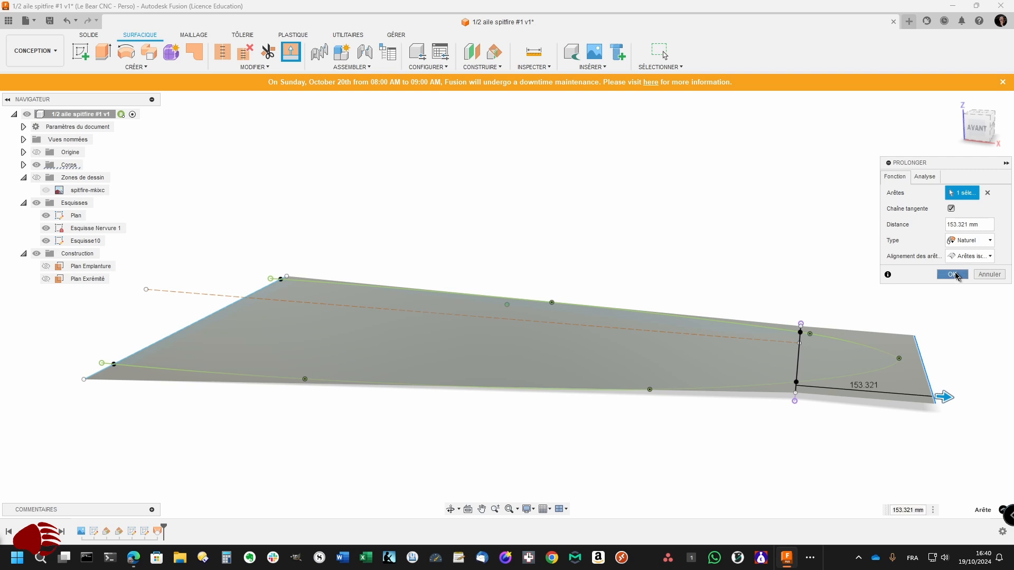
click(953, 274)
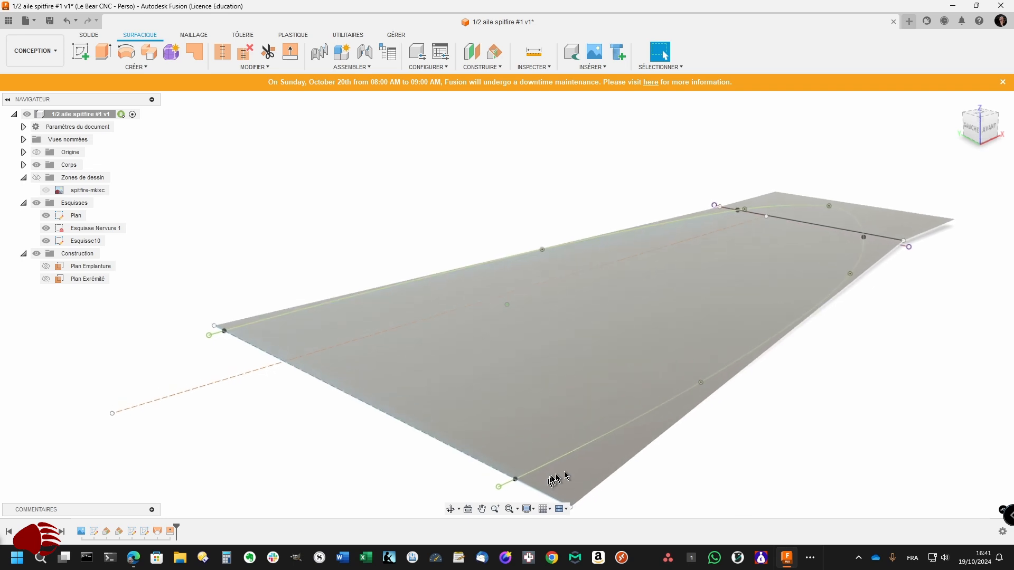
- Split the extended lofted surface's face with the wing outline curve of the Plan sketch, keeping the split tool extended
click(591, 451)
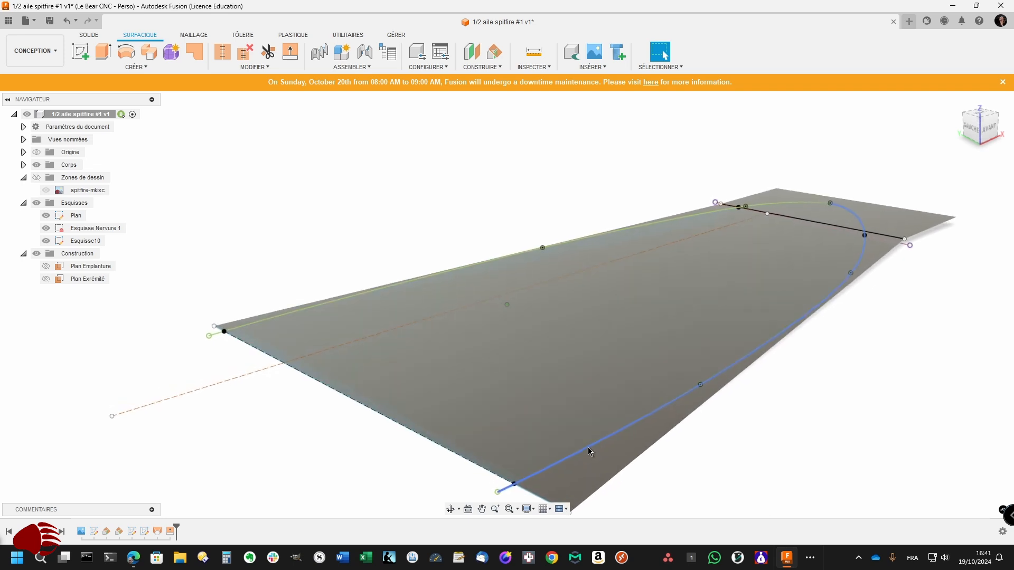
click(284, 69)
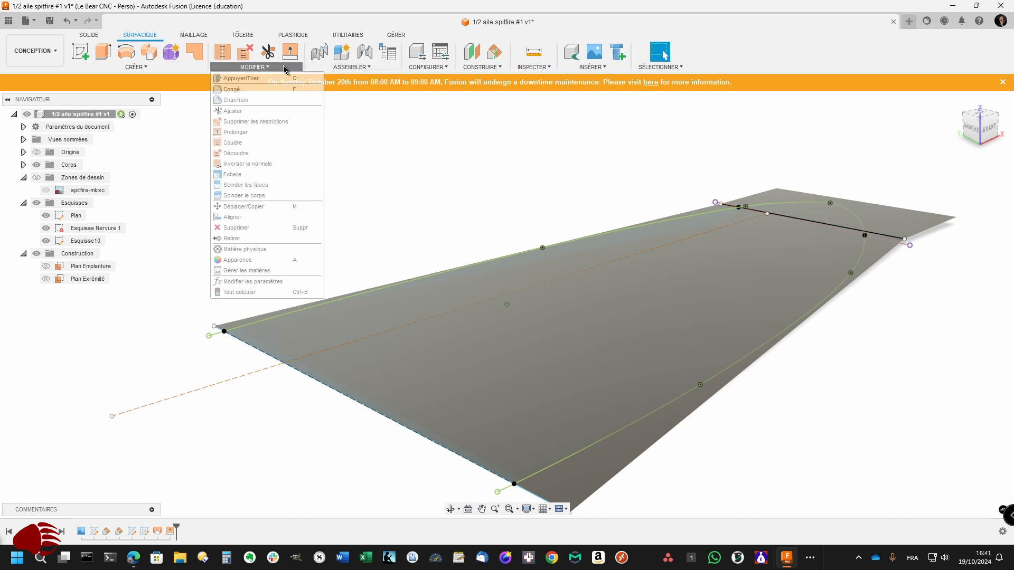
click(245, 186)
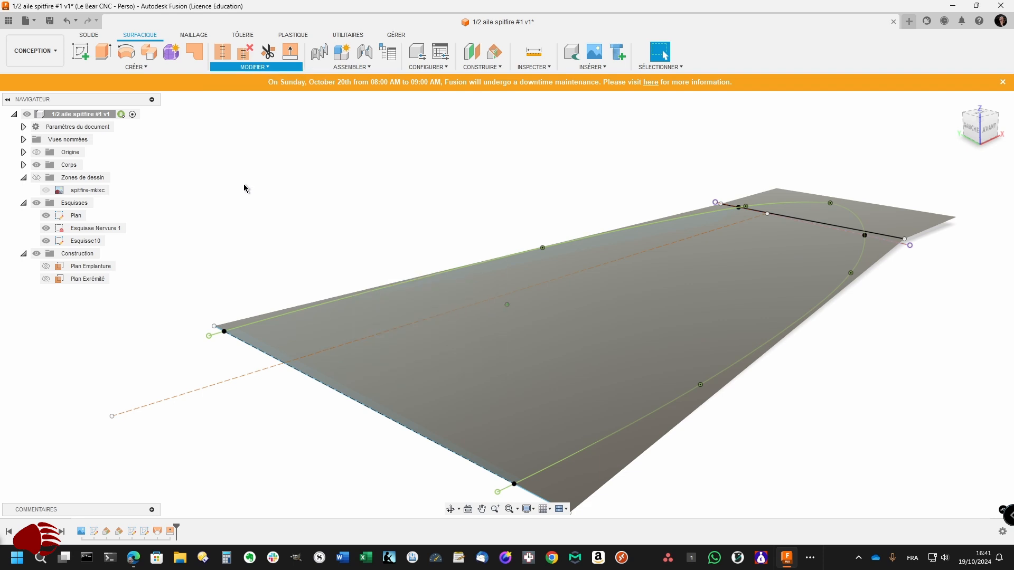
scroll(370, 219, down, 2)
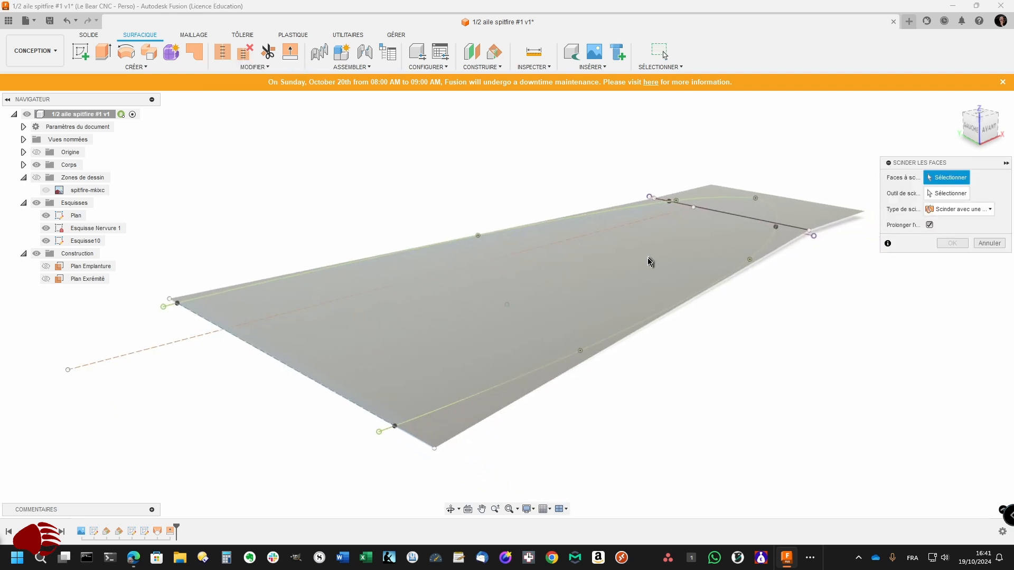
click(650, 262)
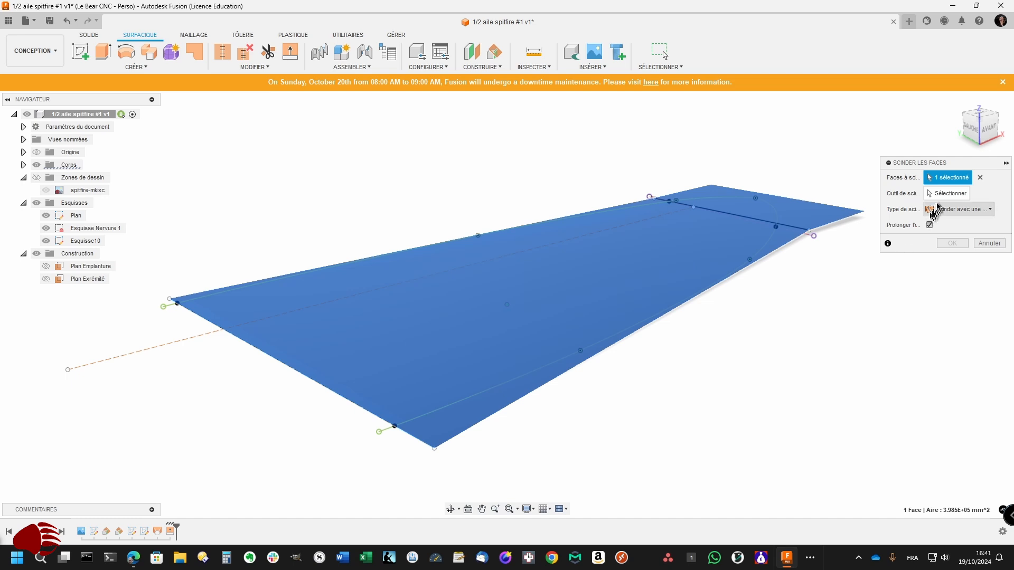
click(930, 194)
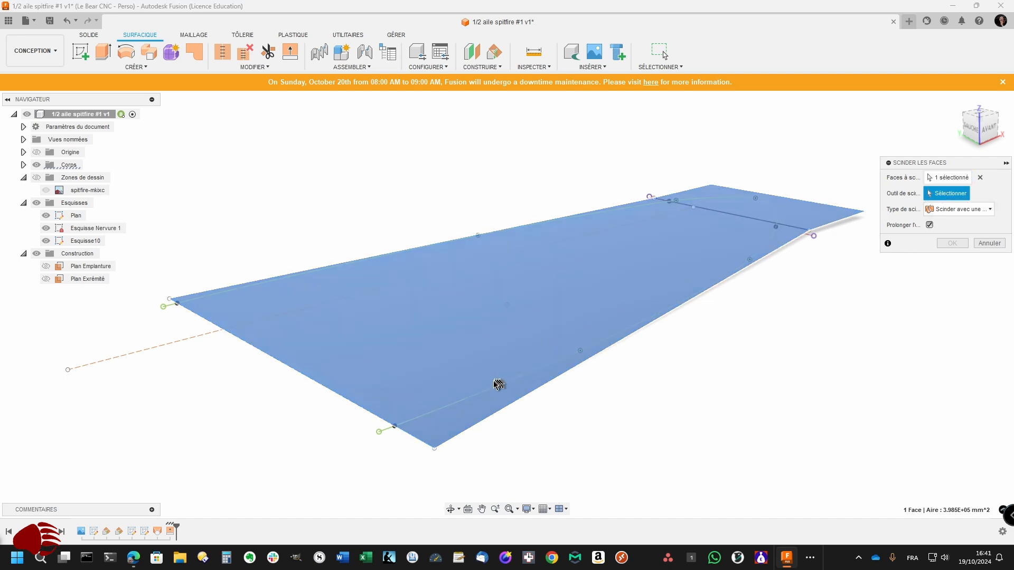
shift+middle_drag(493, 389, 488, 384)
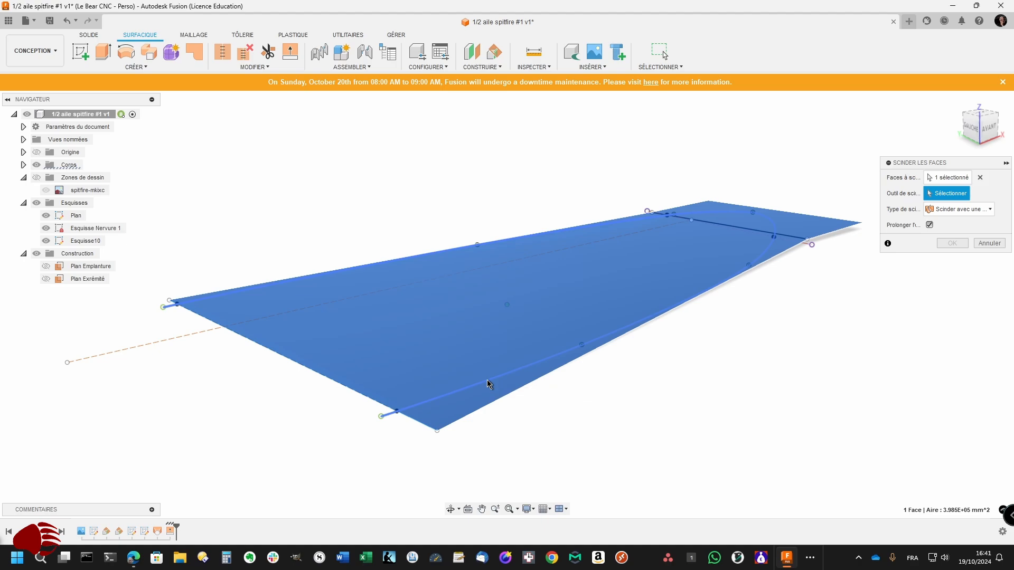
click(488, 381)
scroll(489, 384, up, 4)
scroll(489, 383, down, 6)
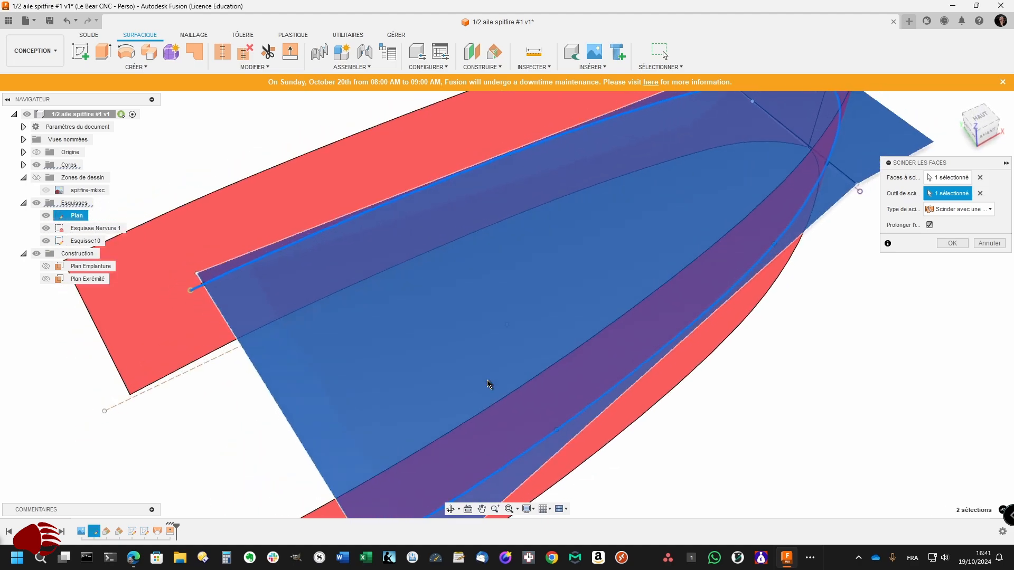
shift+middle_drag(509, 375, 760, 311)
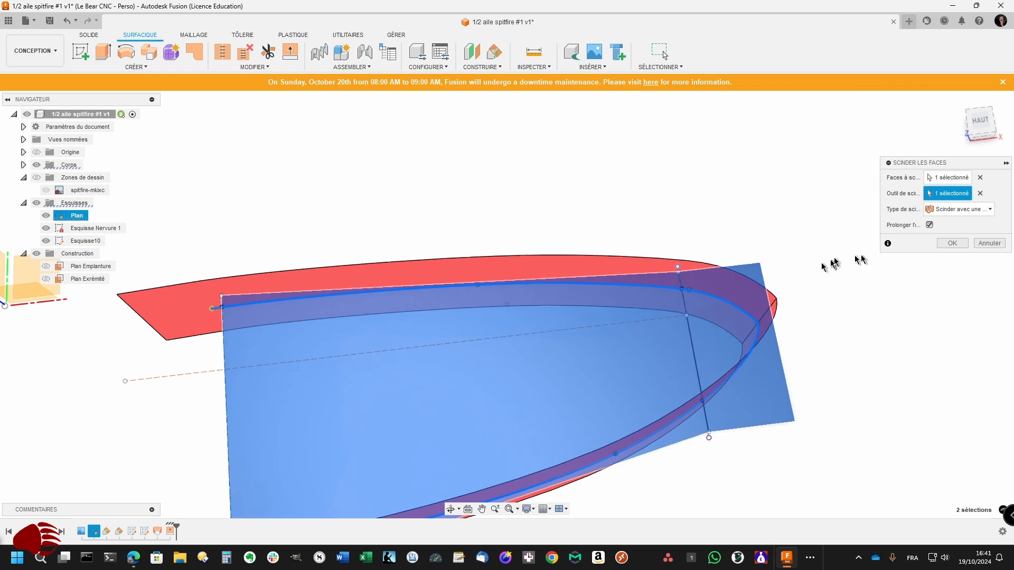
click(952, 245)
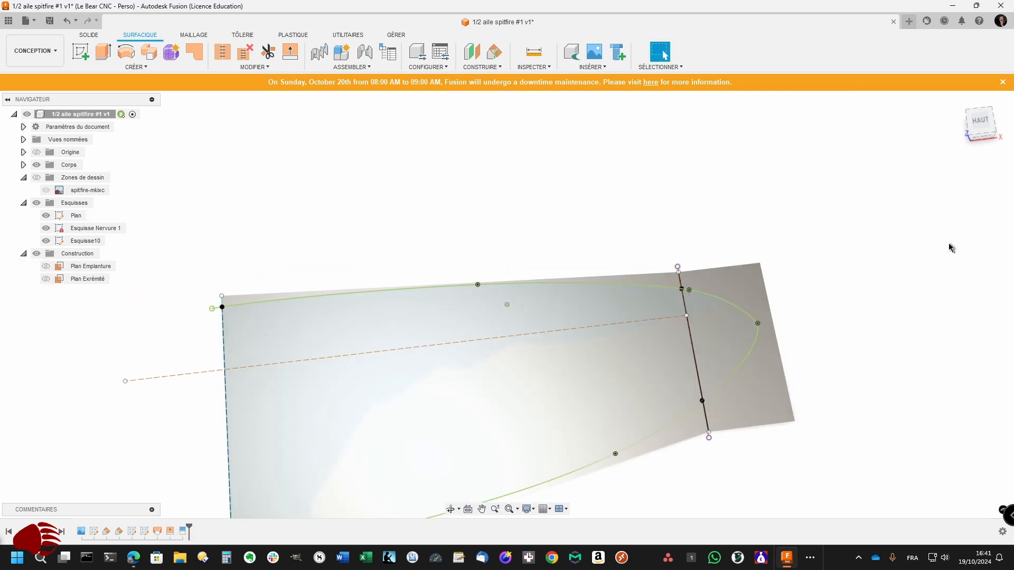
- Split the surface body Corps6 with the Plan sketch's wing outline curve as the splitting tool, keeping the tool extended
shift+middle_drag(949, 243, 487, 192)
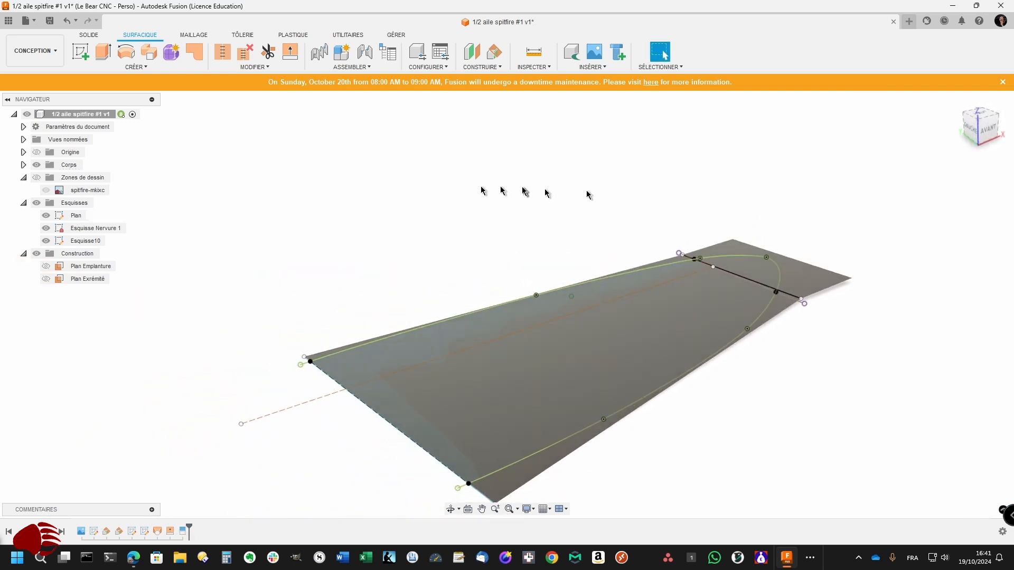
click(24, 165)
click(71, 179)
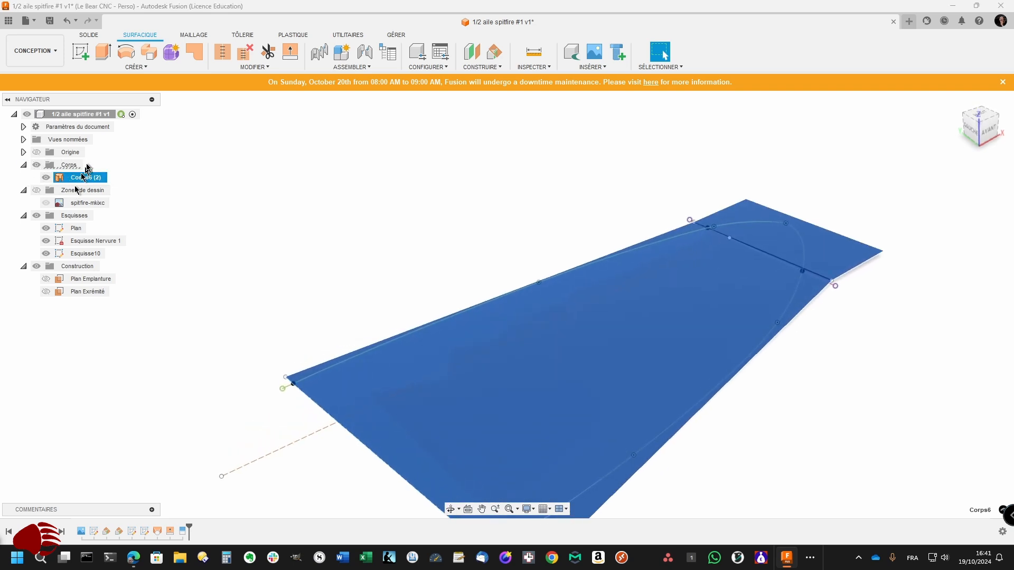
click(346, 68)
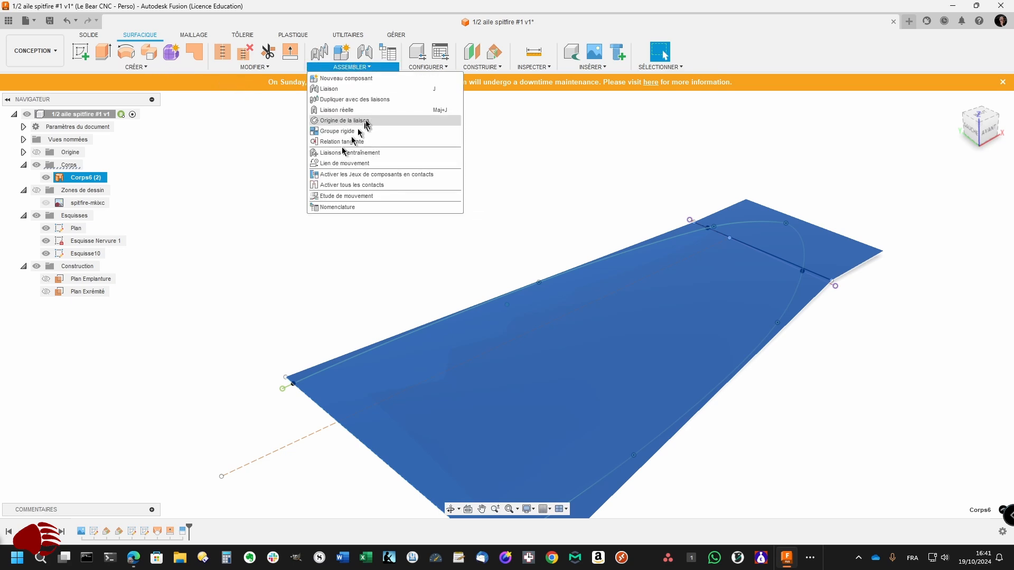
mouse_move(285, 68)
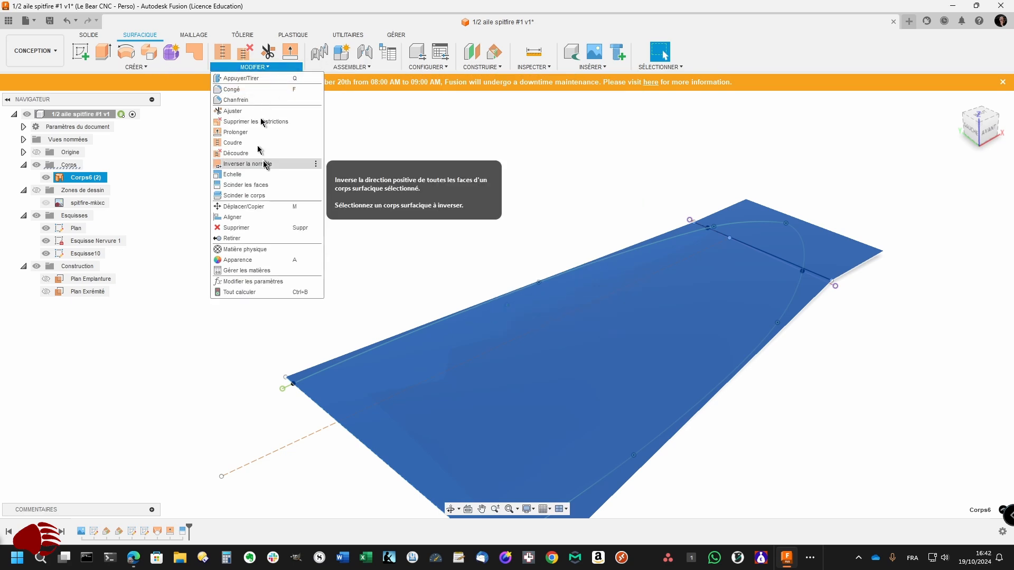
click(252, 195)
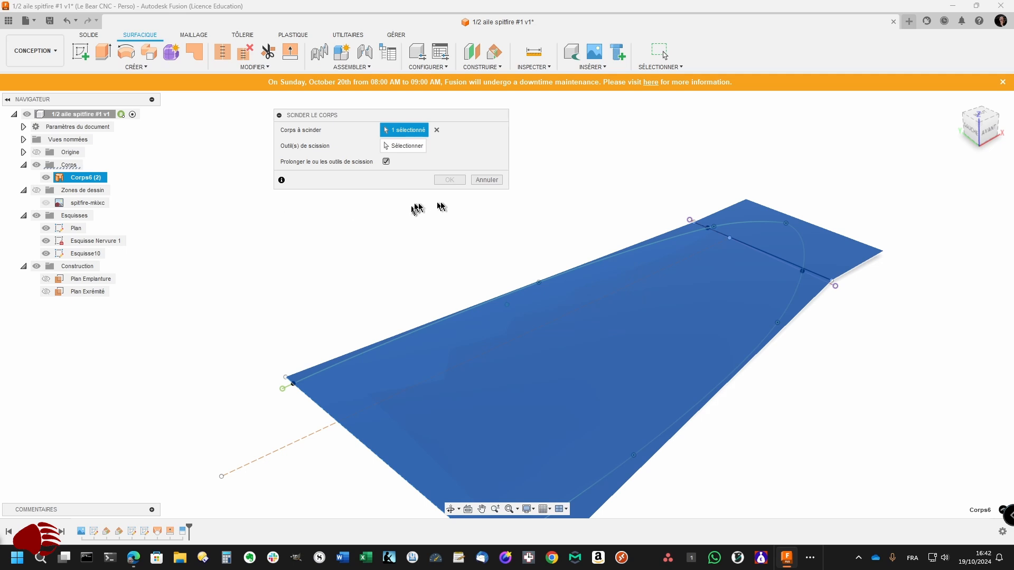
click(434, 370)
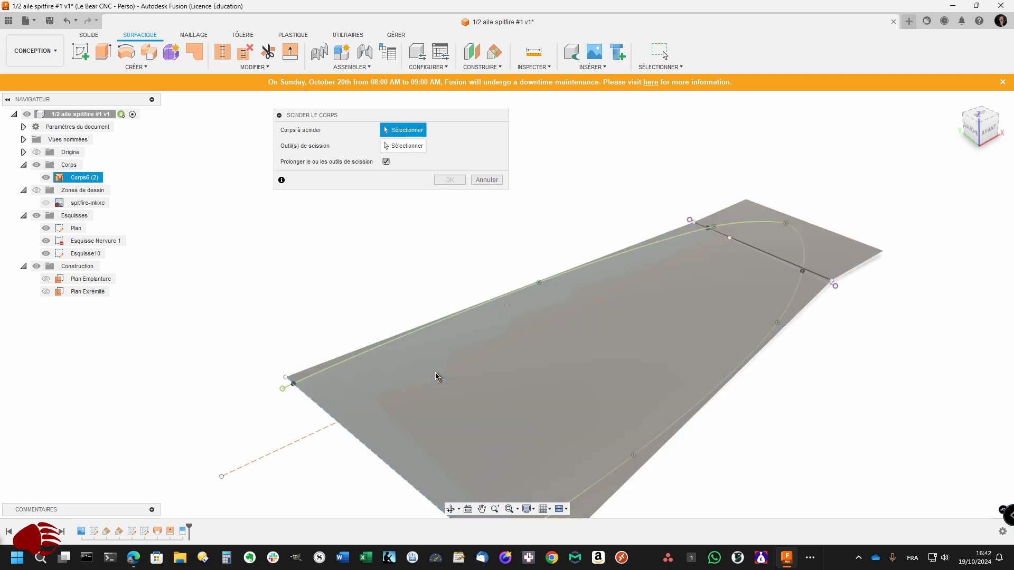
click(457, 394)
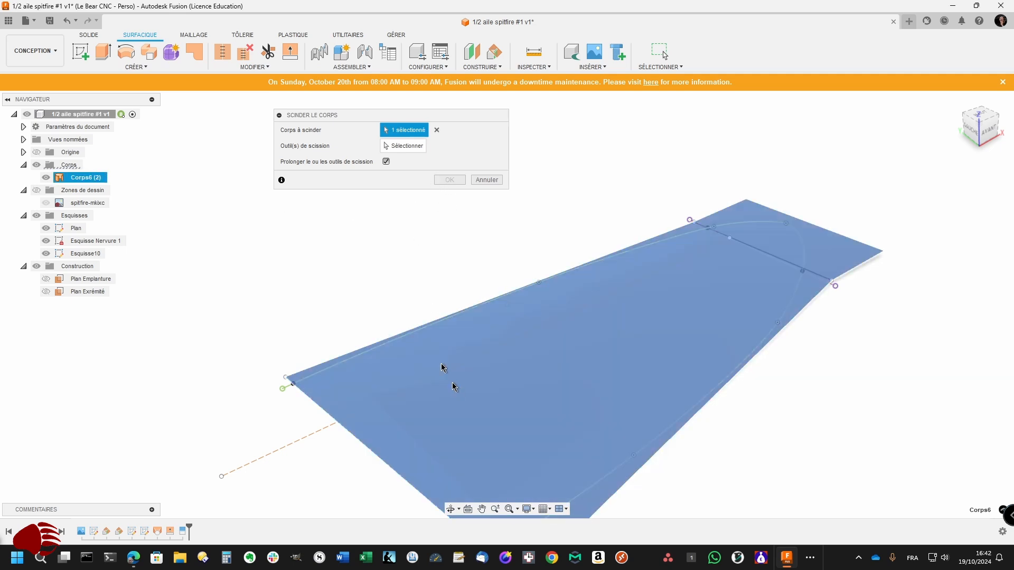
click(405, 147)
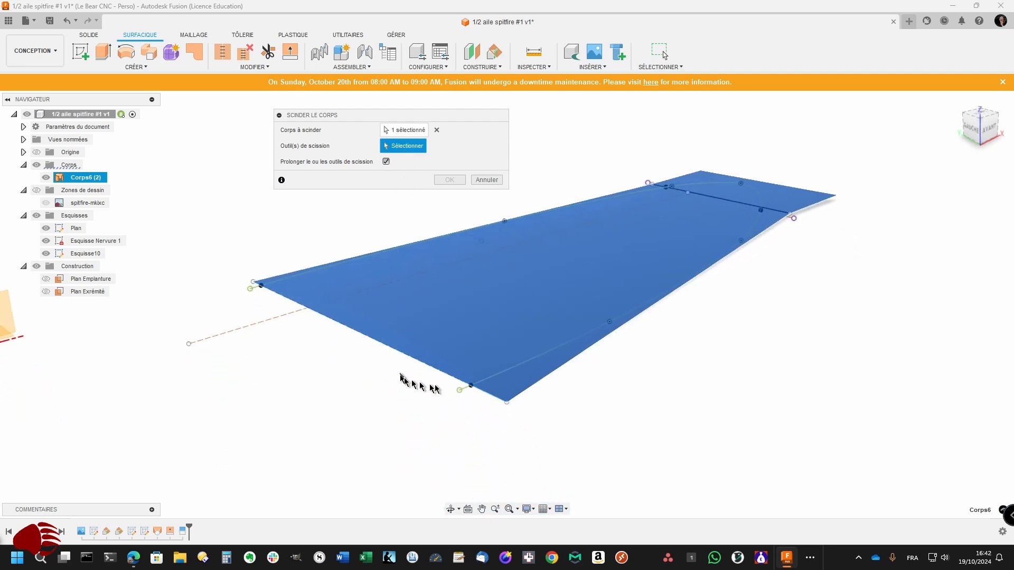
scroll(464, 400, up, 5)
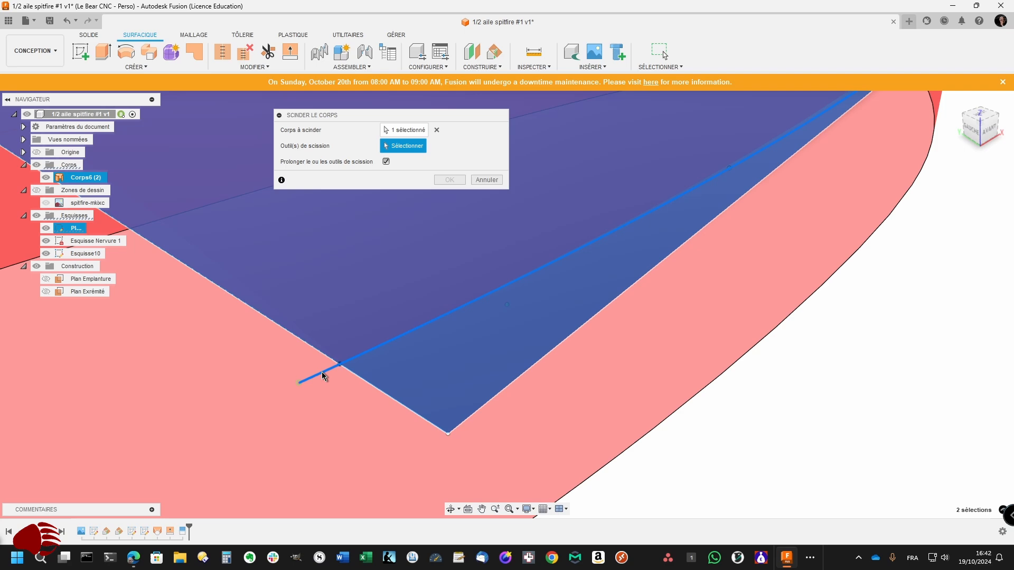
click(323, 376)
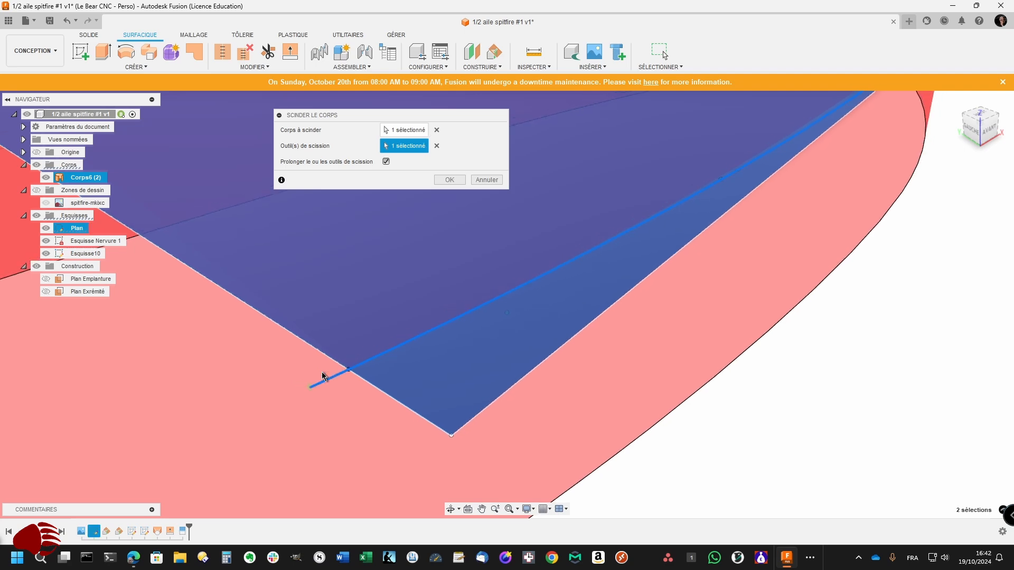
scroll(324, 376, down, 8)
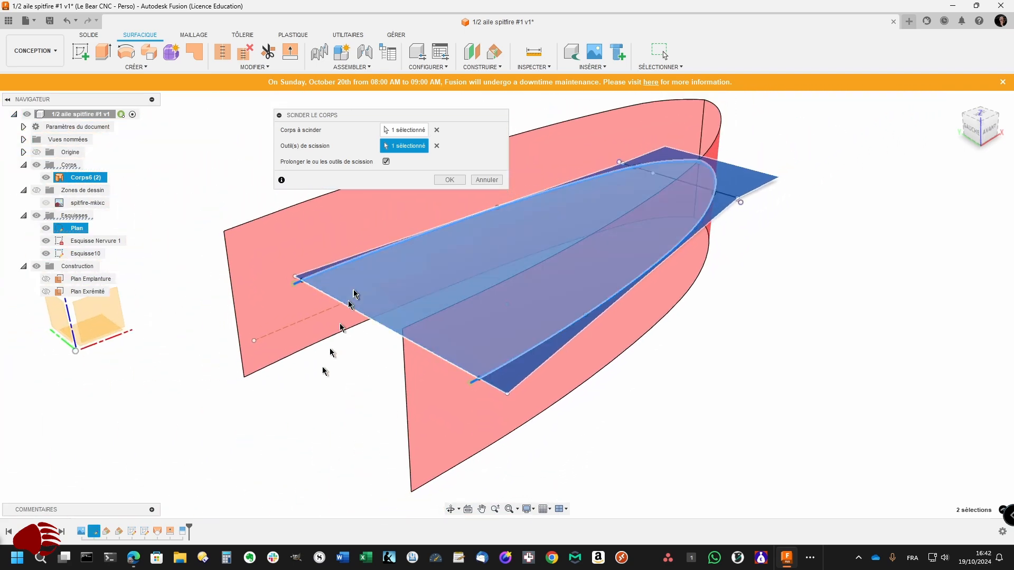
click(446, 180)
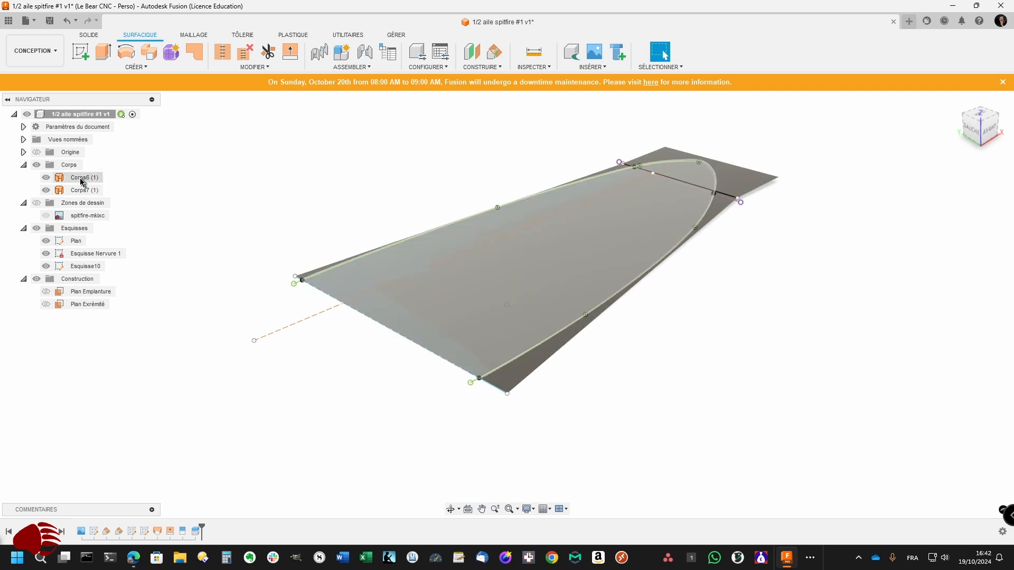
- Hide the excess surface Corps7 outside the wing outline and remove that body from the design
click(46, 190)
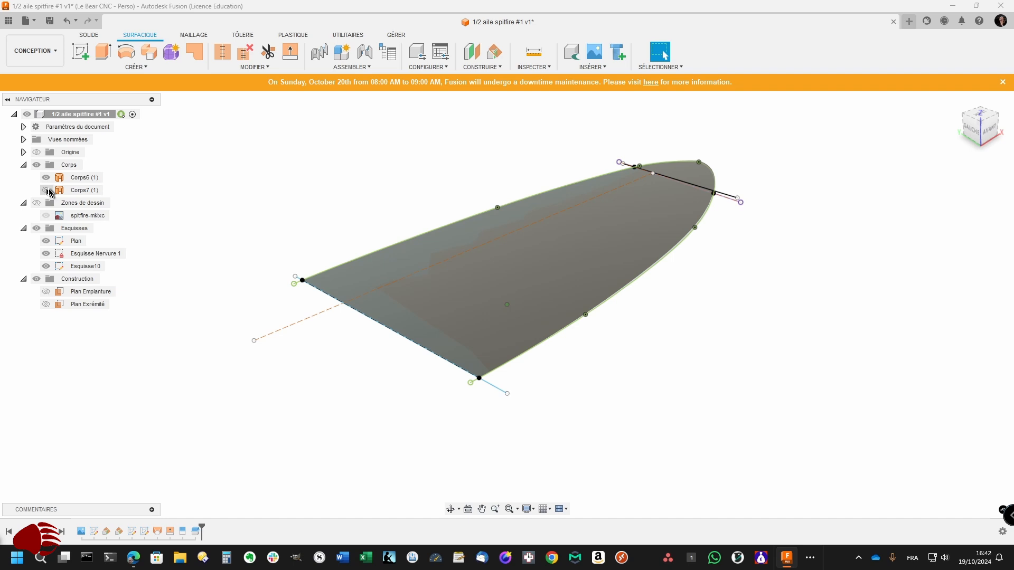
right_click(61, 193)
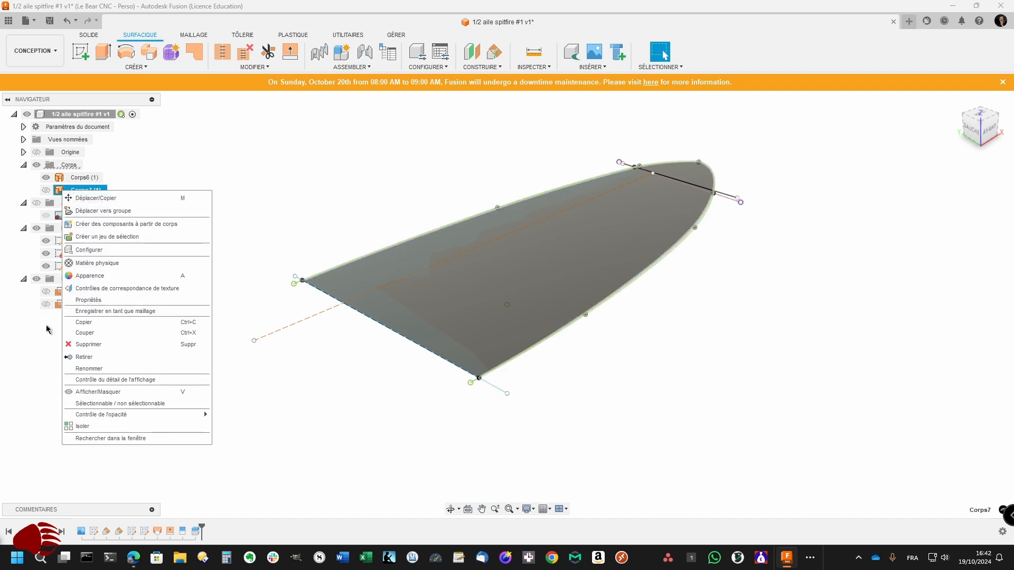
click(80, 357)
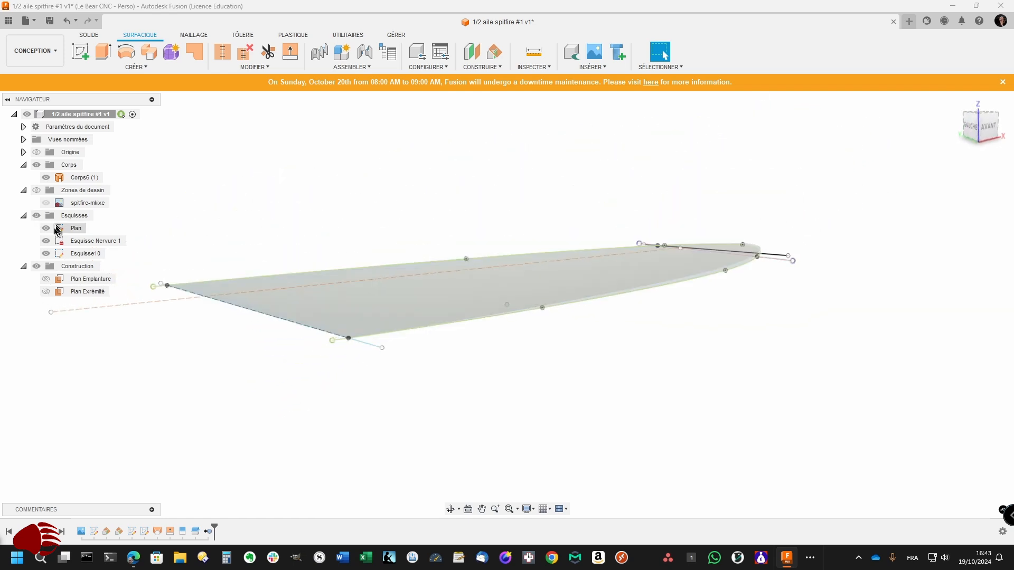
click(52, 253)
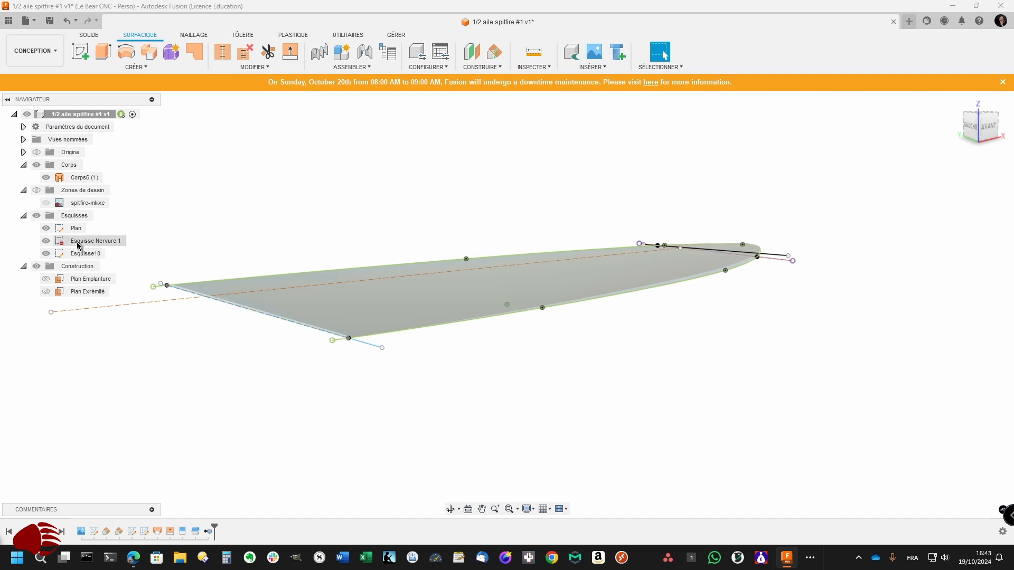
click(78, 244)
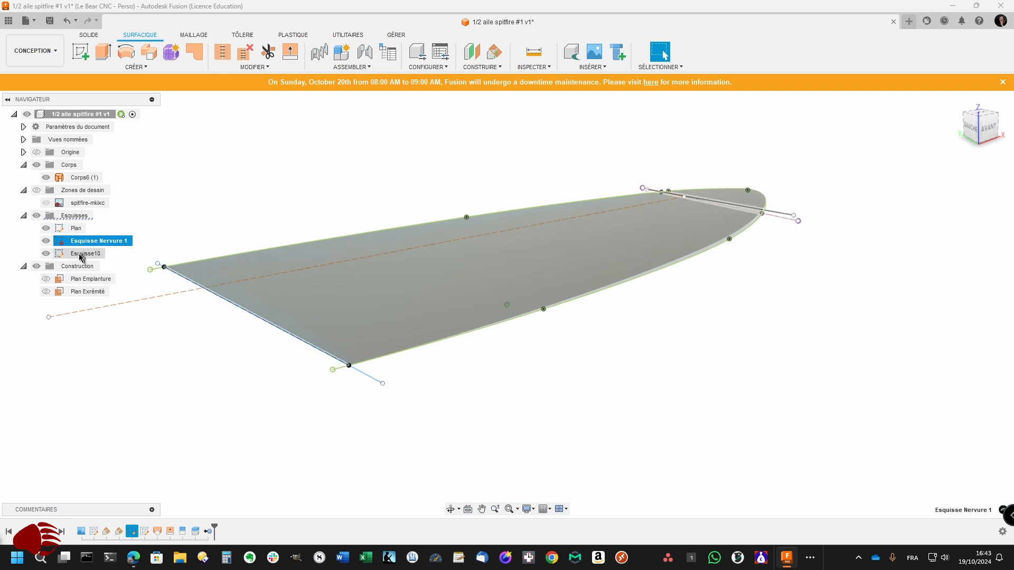
click(81, 255)
right_click(81, 257)
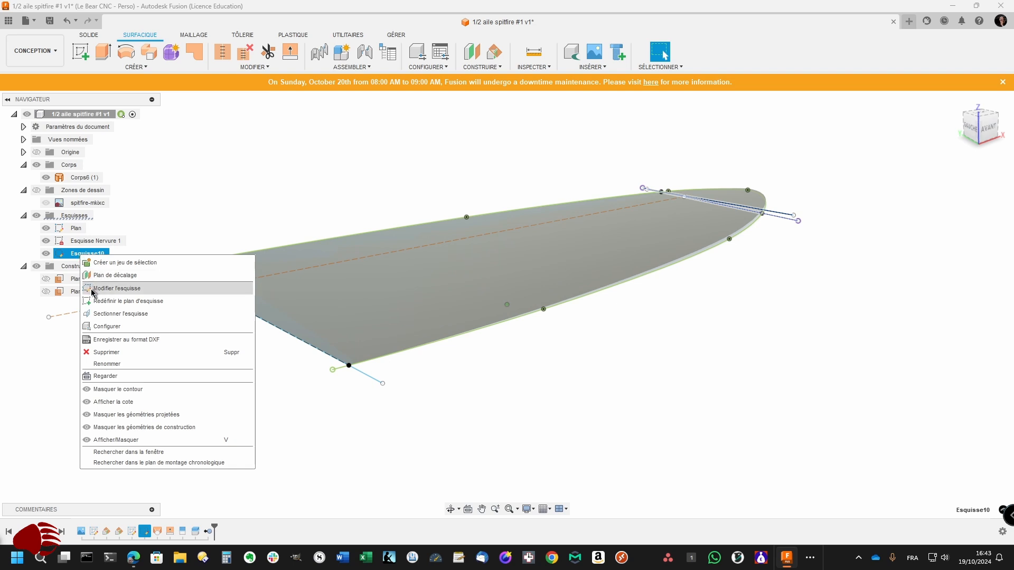
click(73, 252)
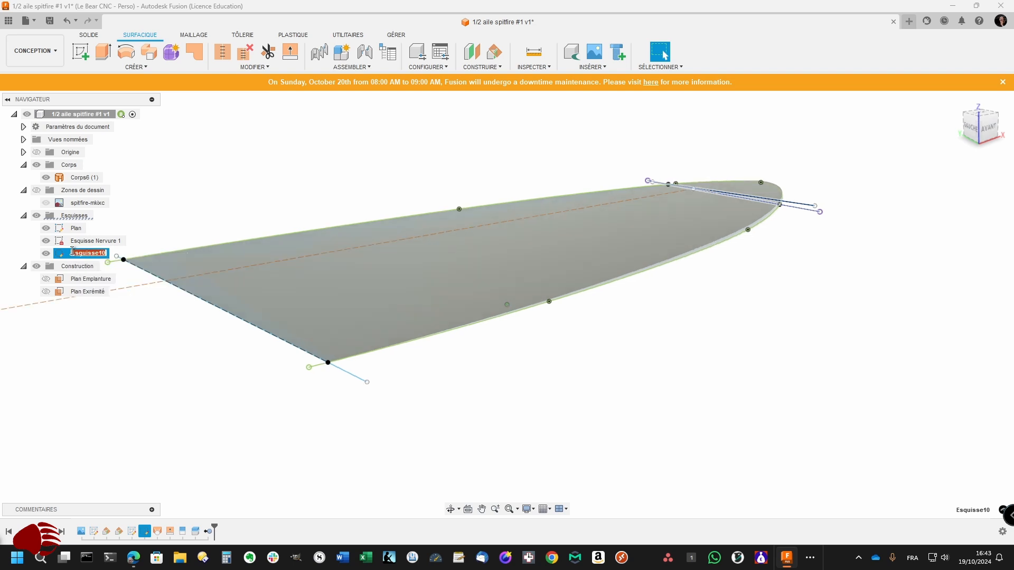
text(Esqui)
click(75, 321)
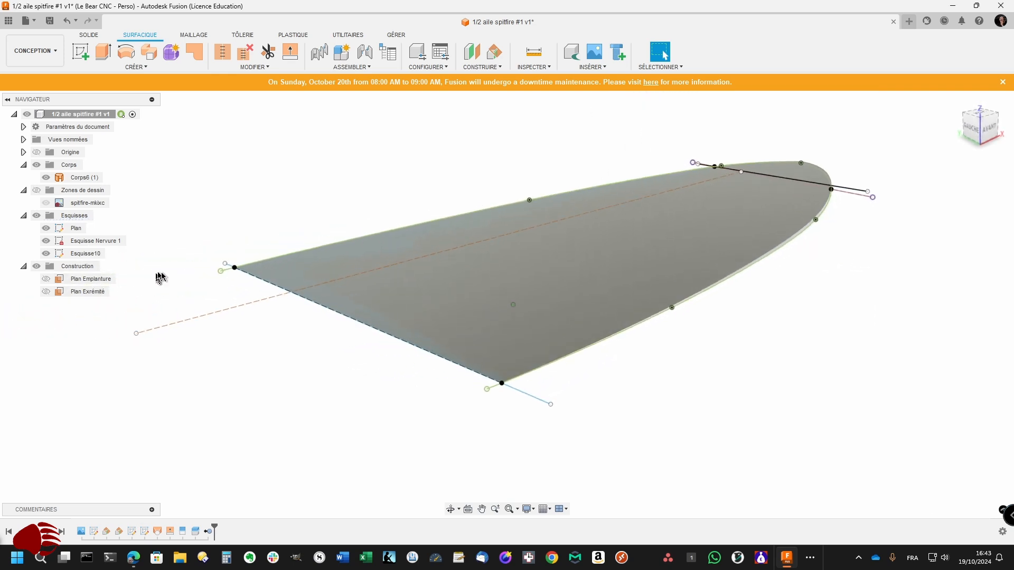
- Edit the sketch Esquisse Nervure 1 and generate the Naca2310.dat airfoil on its dashed root chord construction line
click(269, 290)
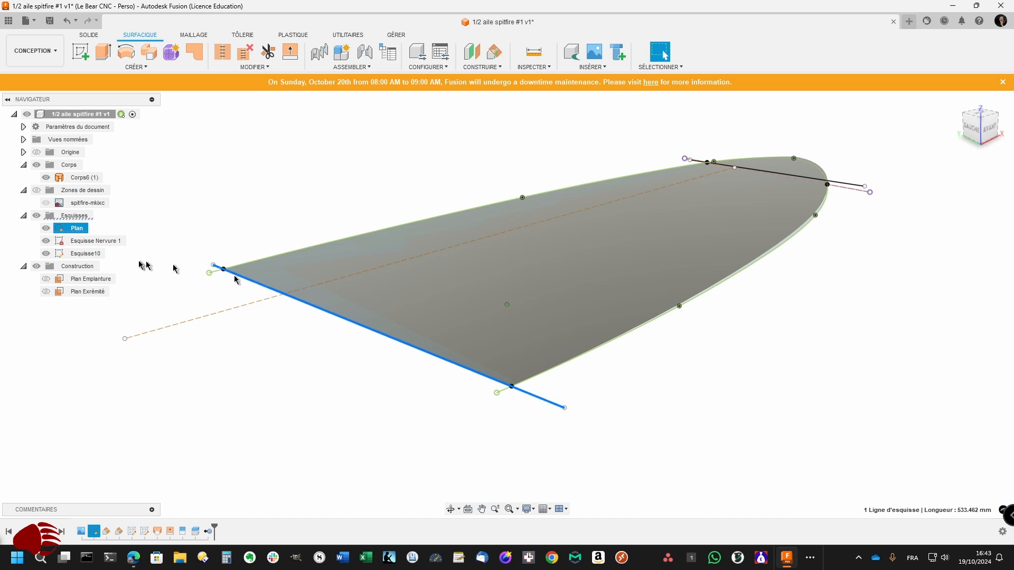
click(79, 244)
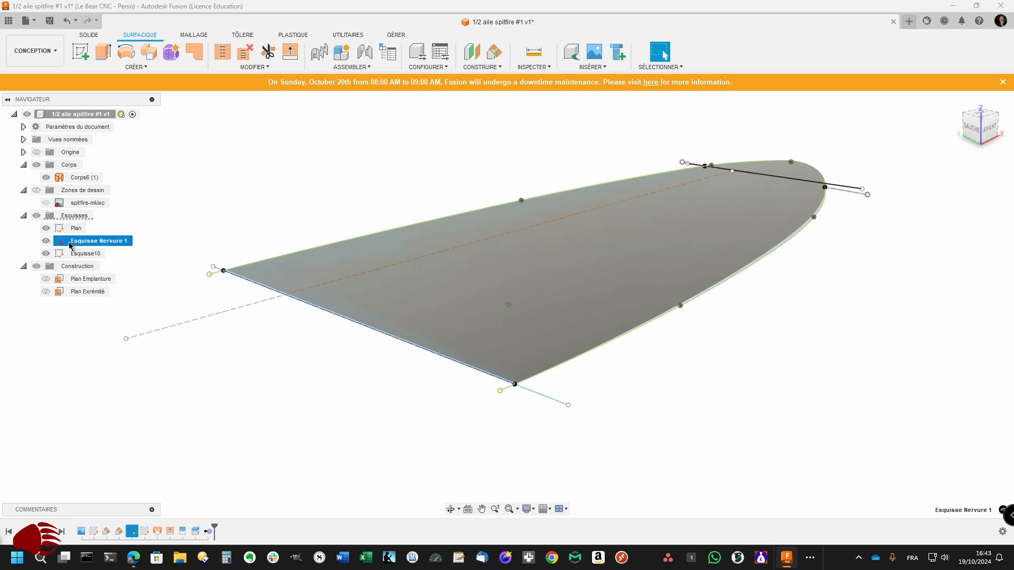
right_click(82, 244)
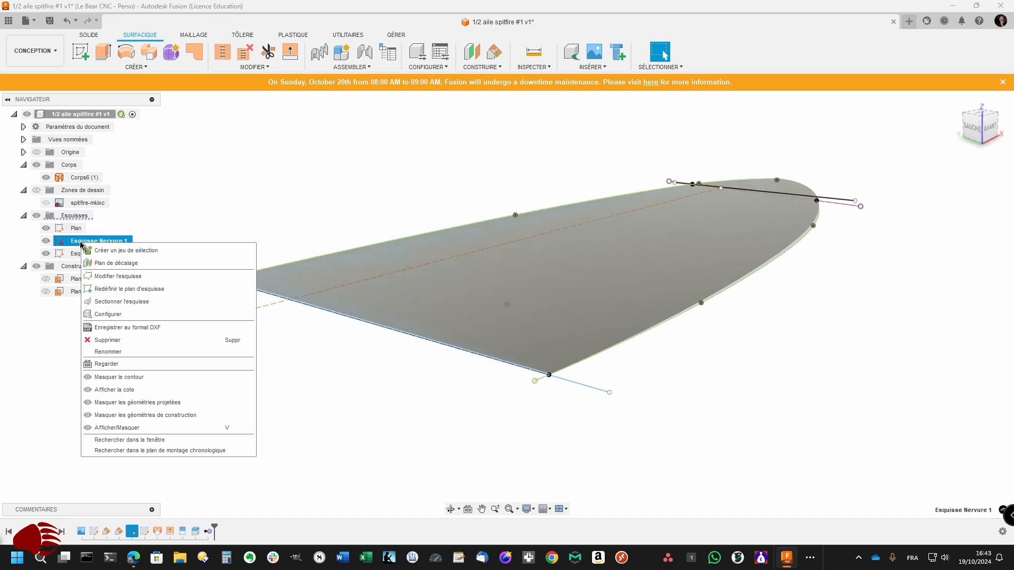
click(107, 276)
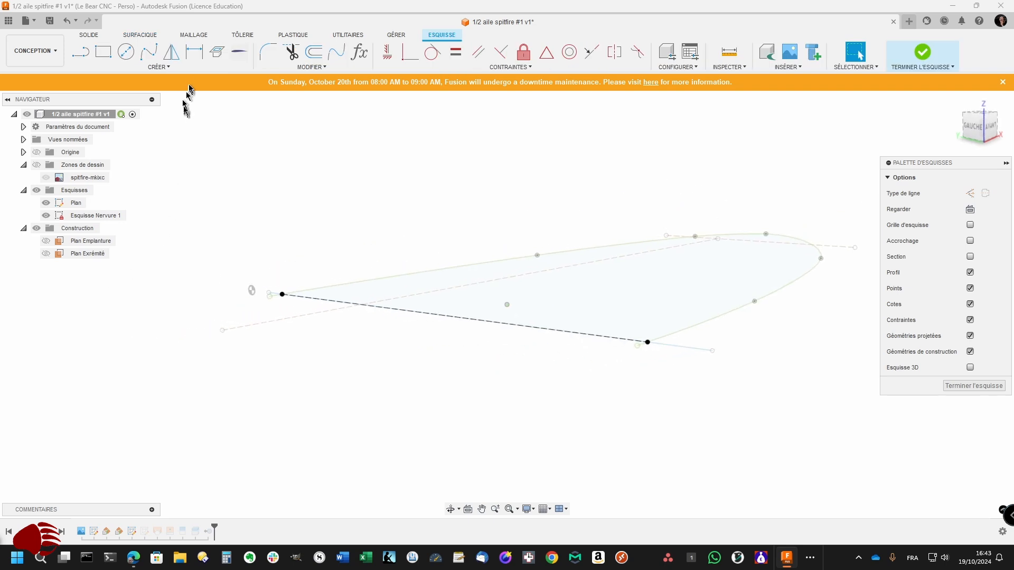
click(170, 67)
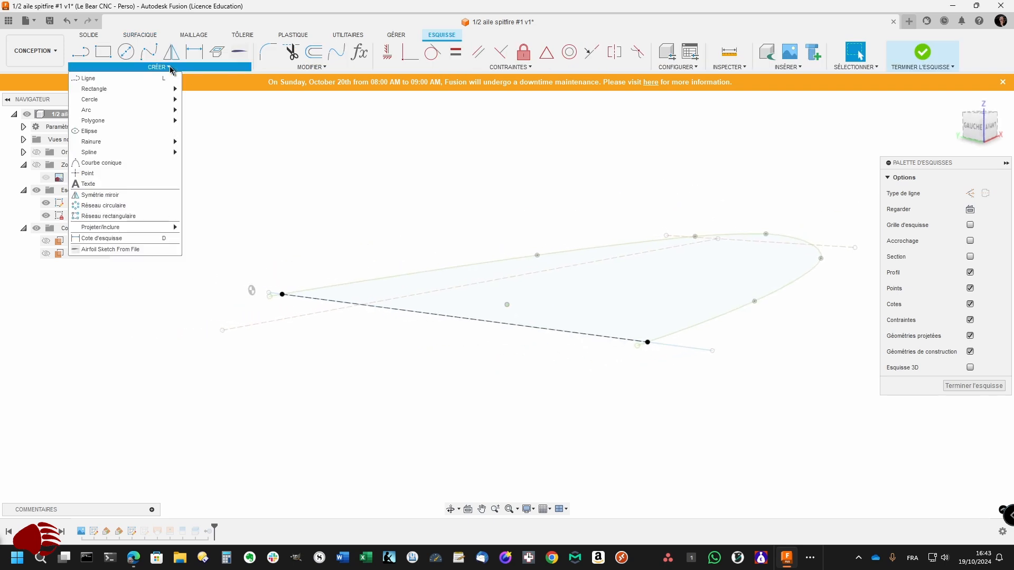
click(128, 253)
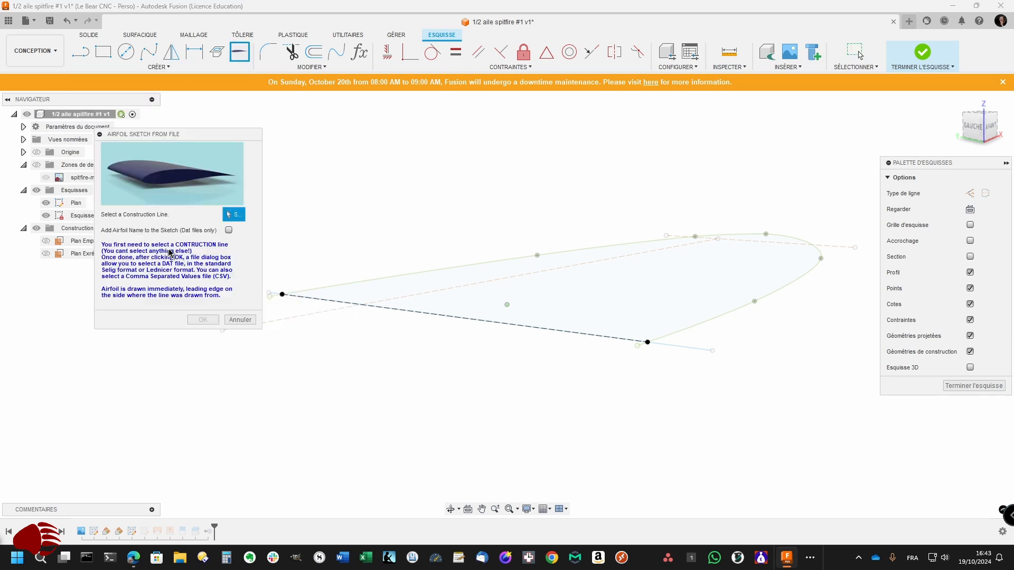
click(328, 301)
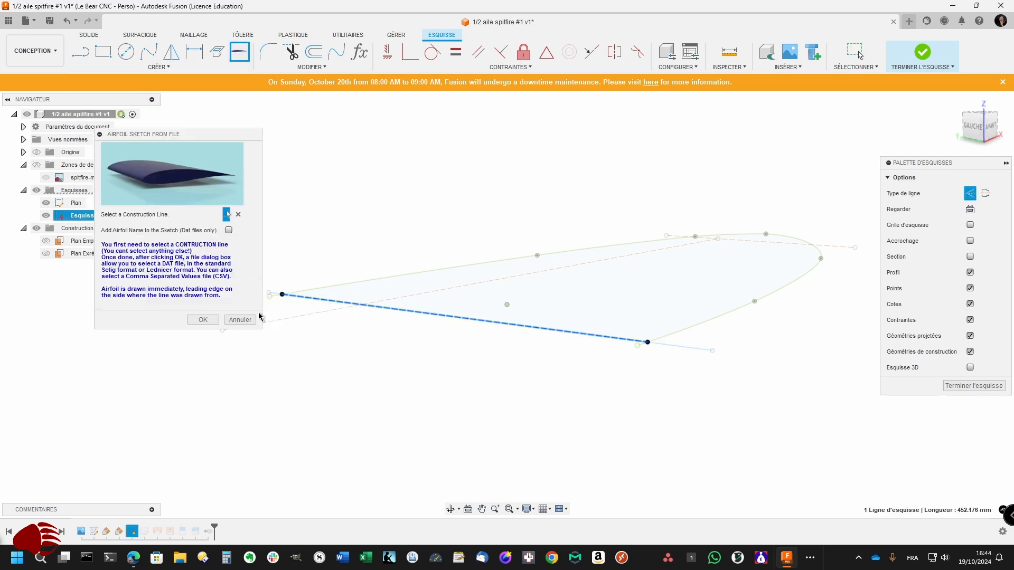
click(206, 321)
click(279, 180)
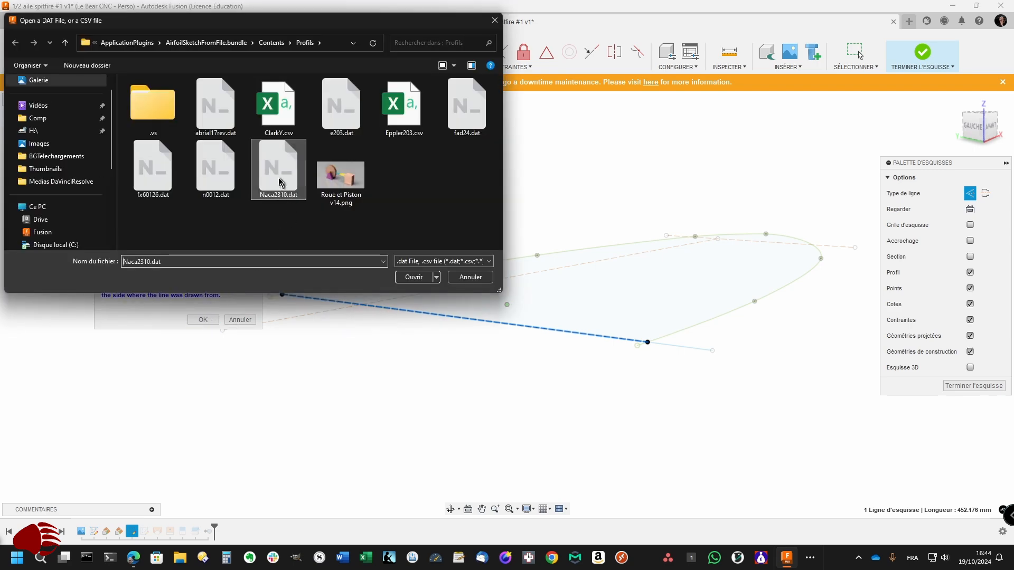
click(423, 280)
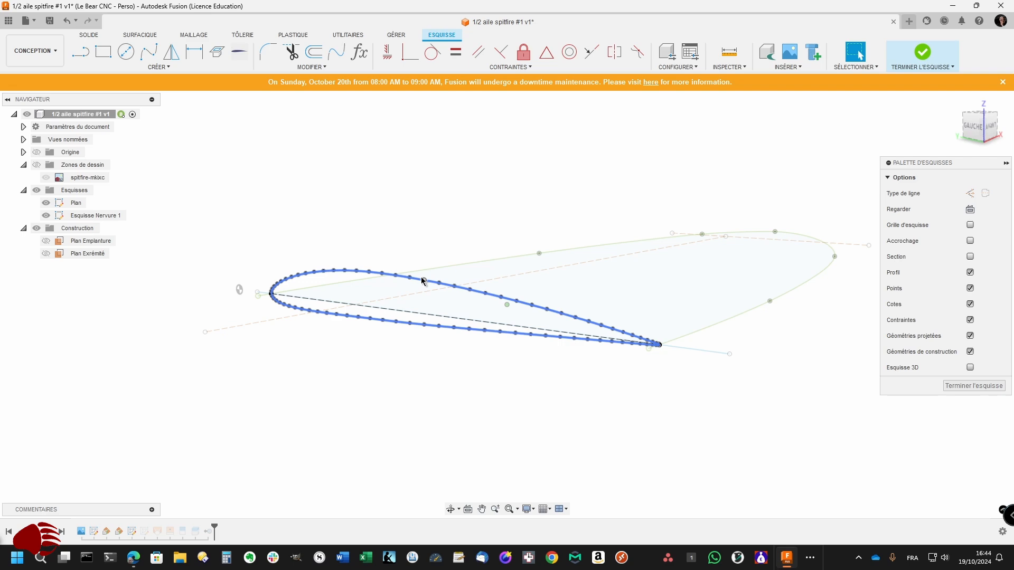
- At the airfoil's trailing edge, draw a line up from the lower curve's end and a tangent extension about 0.76 mm long from the upper curve
scroll(422, 281, up, 5)
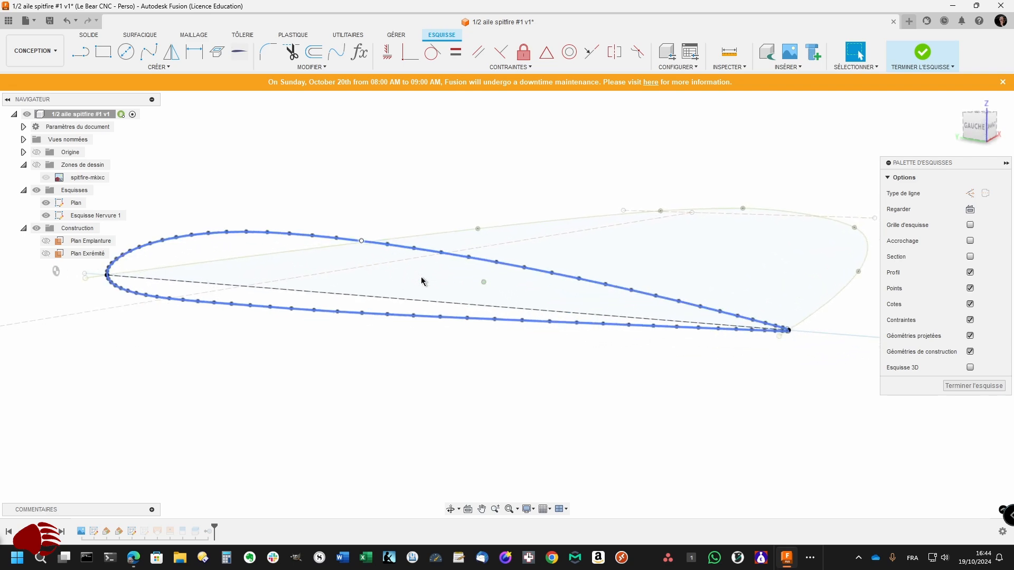
scroll(422, 281, up, 4)
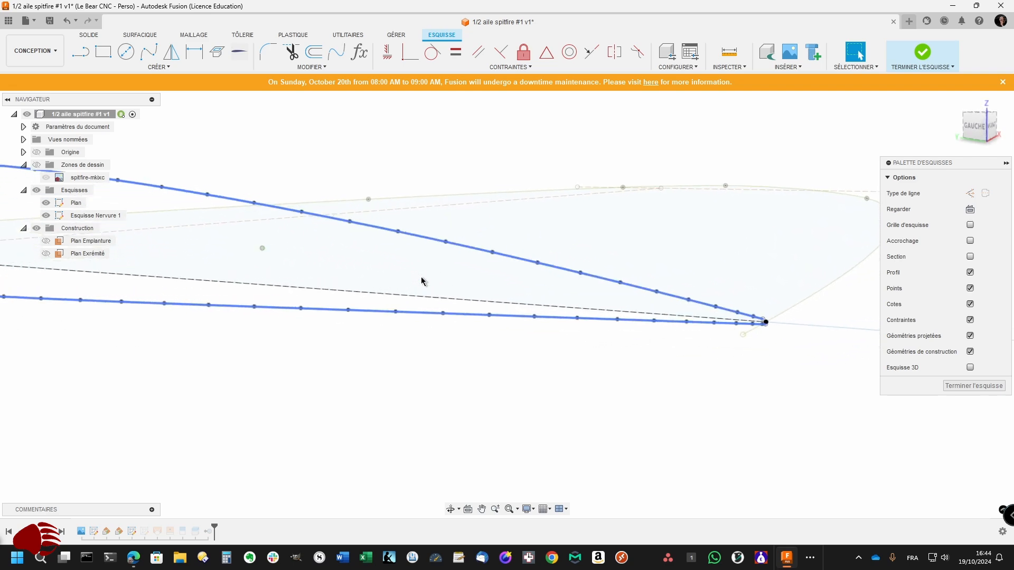
scroll(423, 281, up, 4)
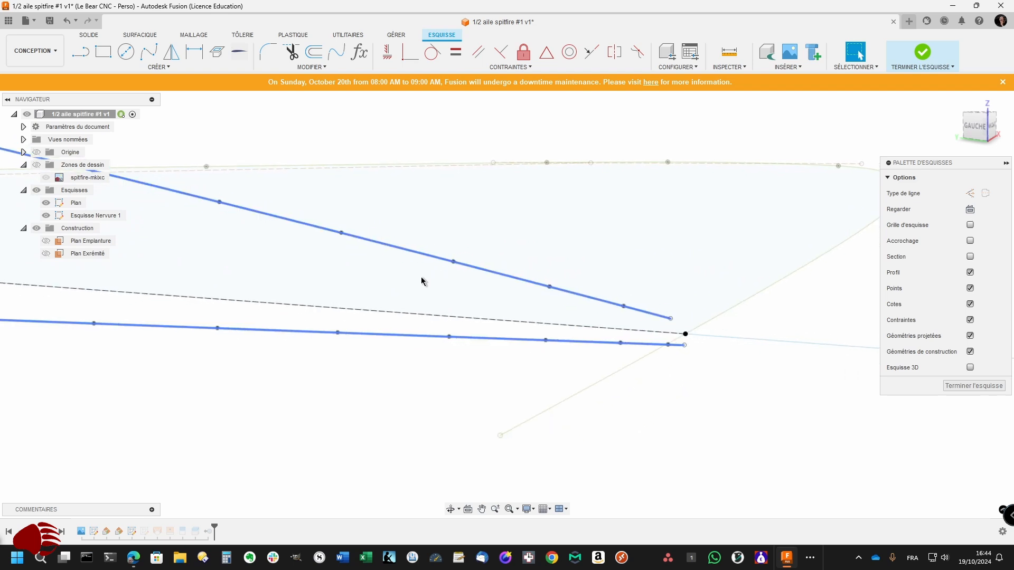
scroll(422, 281, up, 3)
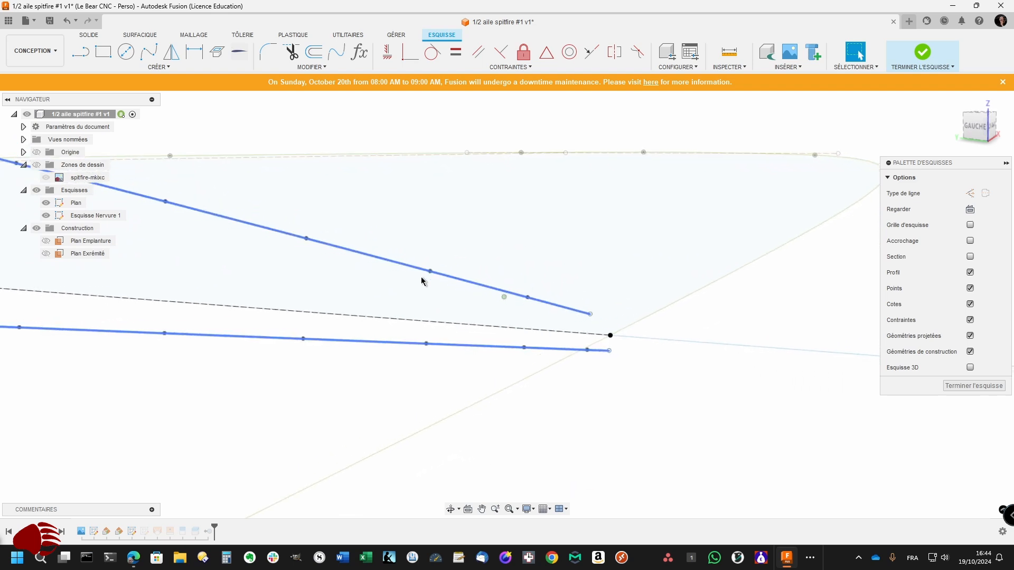
scroll(422, 281, up, 4)
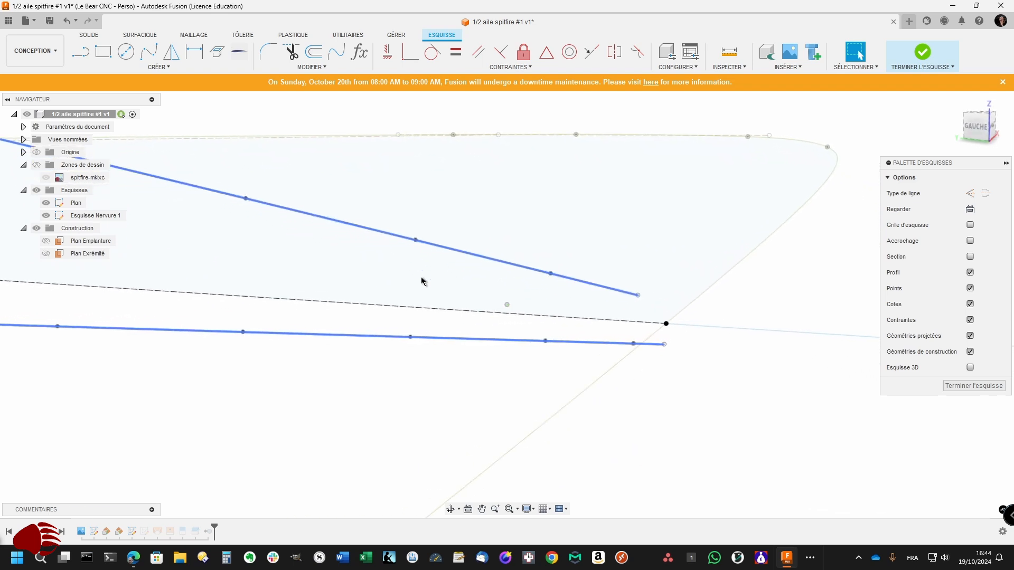
scroll(421, 280, up, 3)
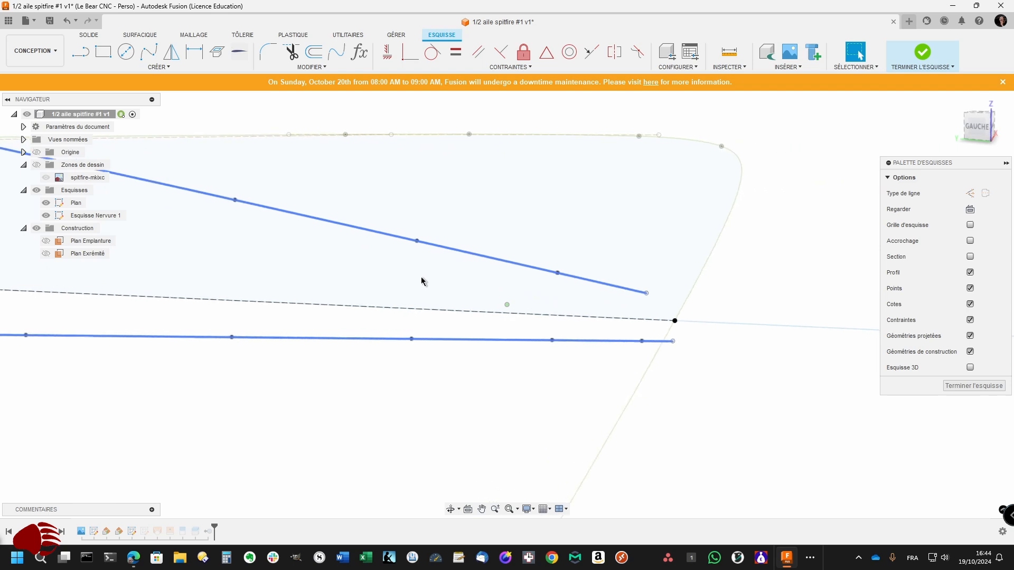
key(l)
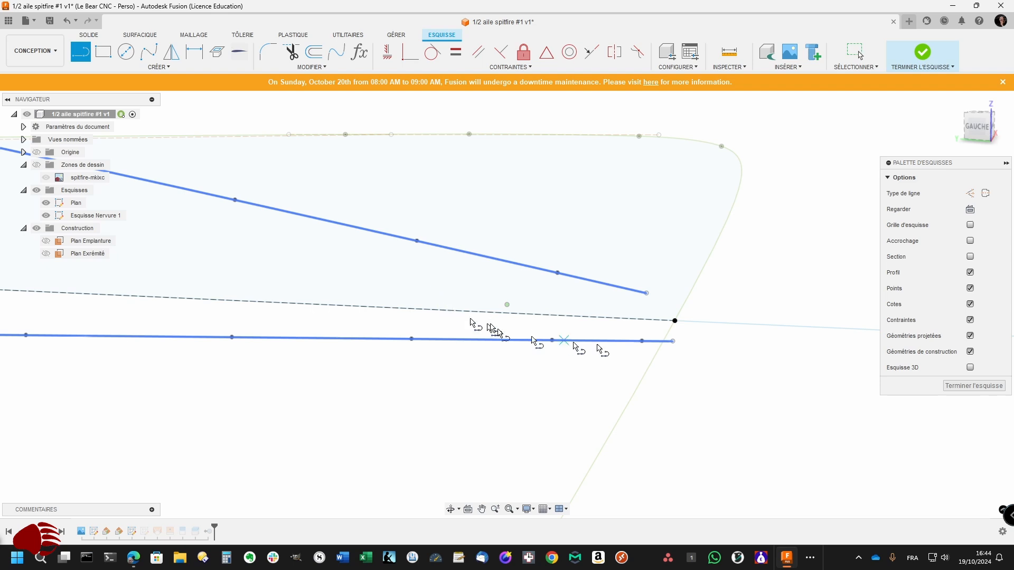
click(673, 342)
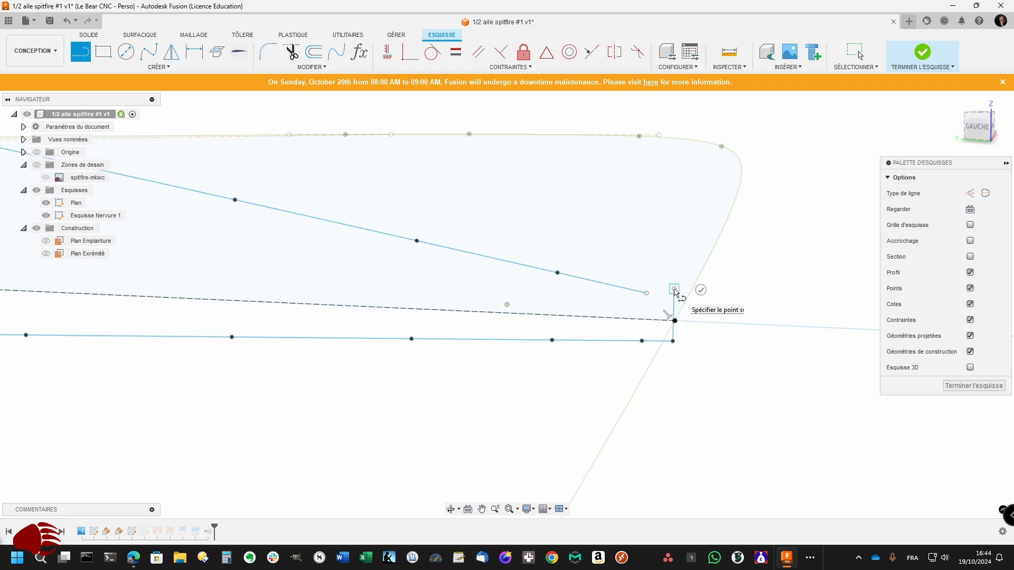
click(674, 290)
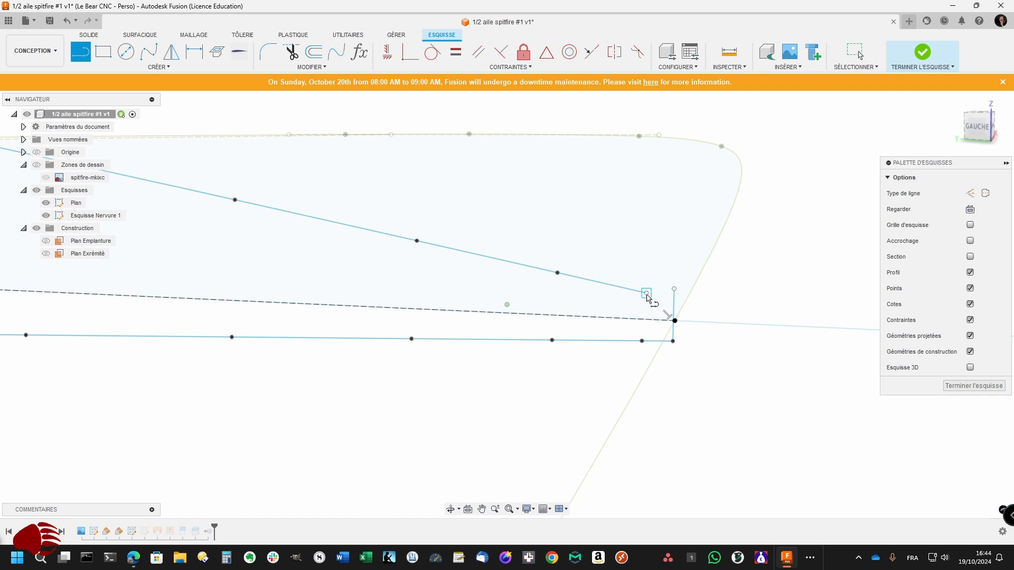
click(647, 294)
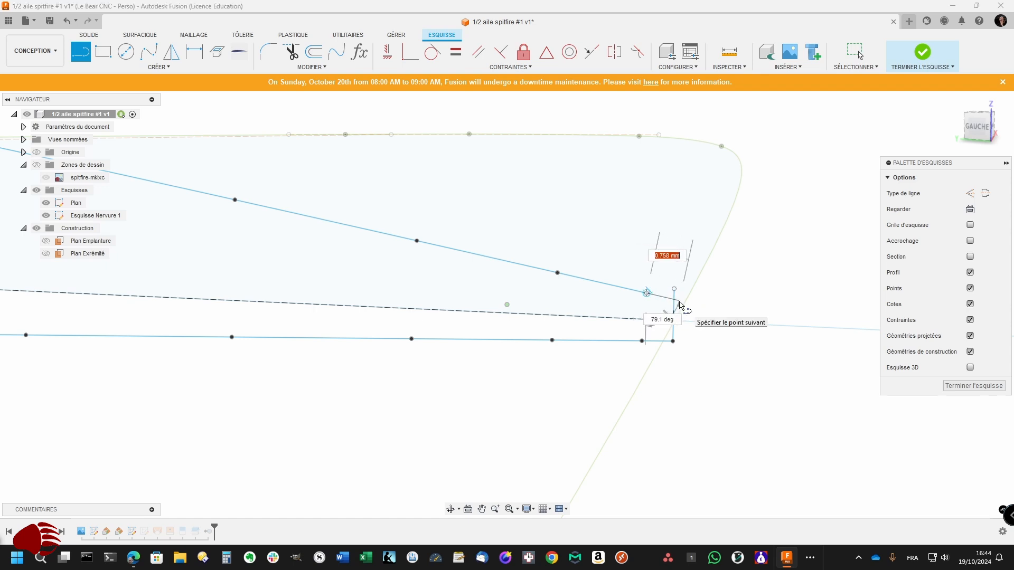
click(679, 301)
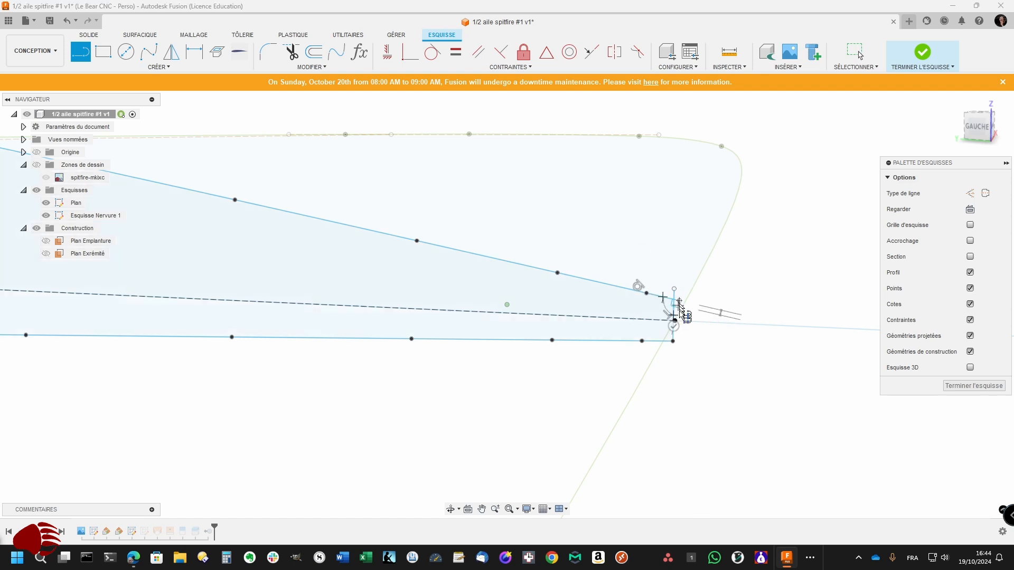
click(675, 321)
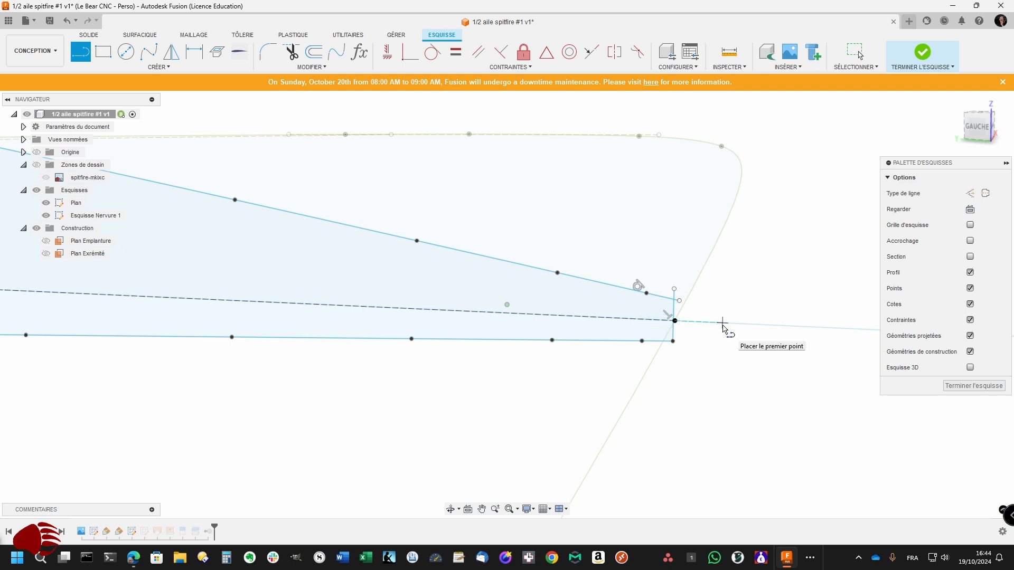
key(Escape)
- Trim the overshooting ends of the closing line and the upper extension where they cross at the trailing edge
key(t)
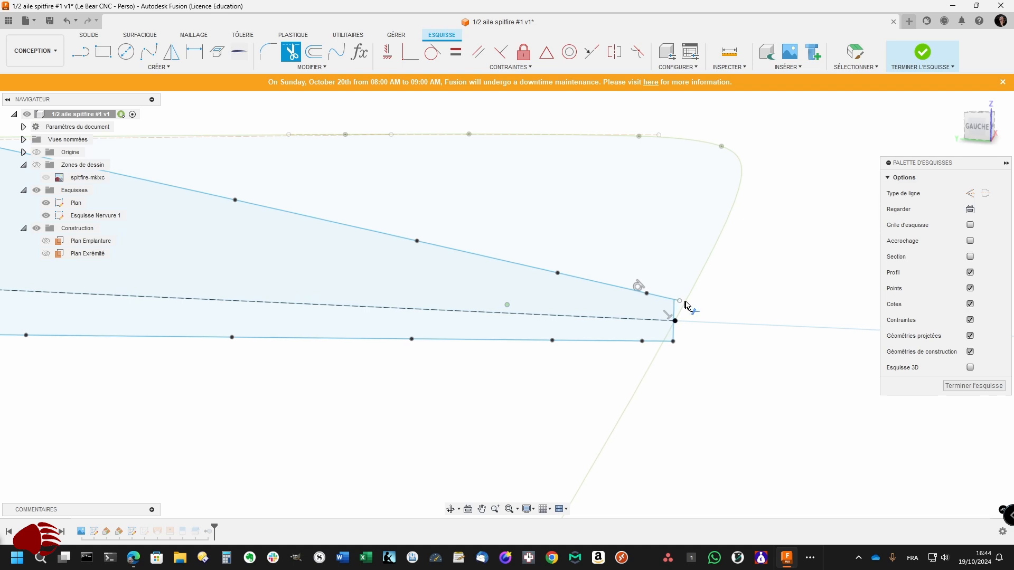
scroll(685, 302, up, 3)
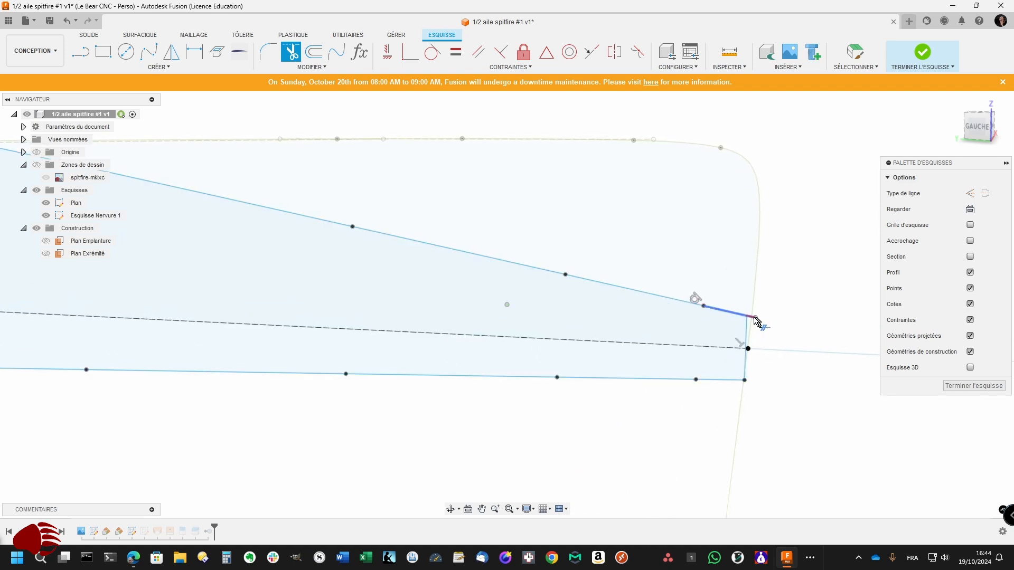
click(753, 320)
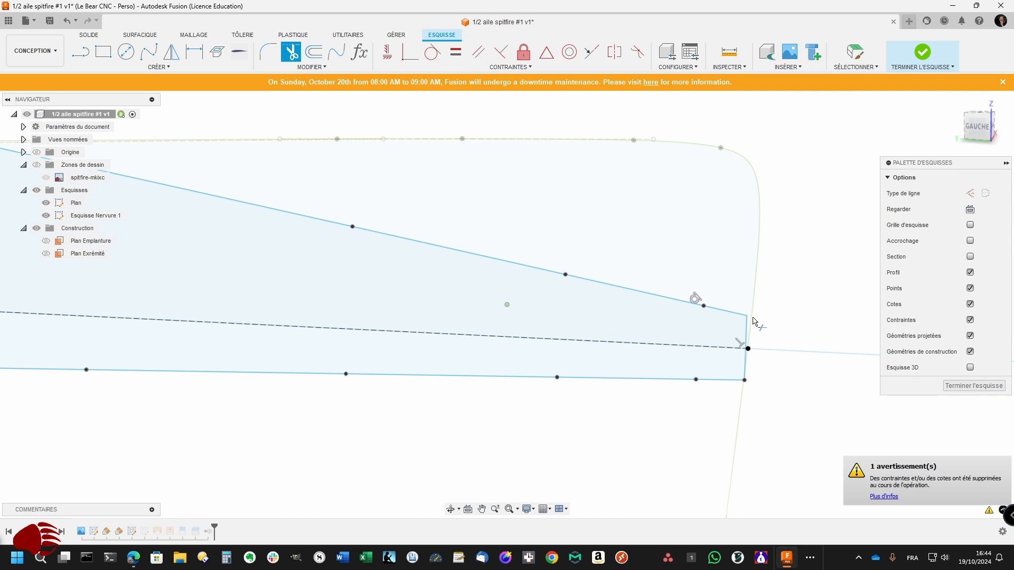
scroll(753, 319, up, 2)
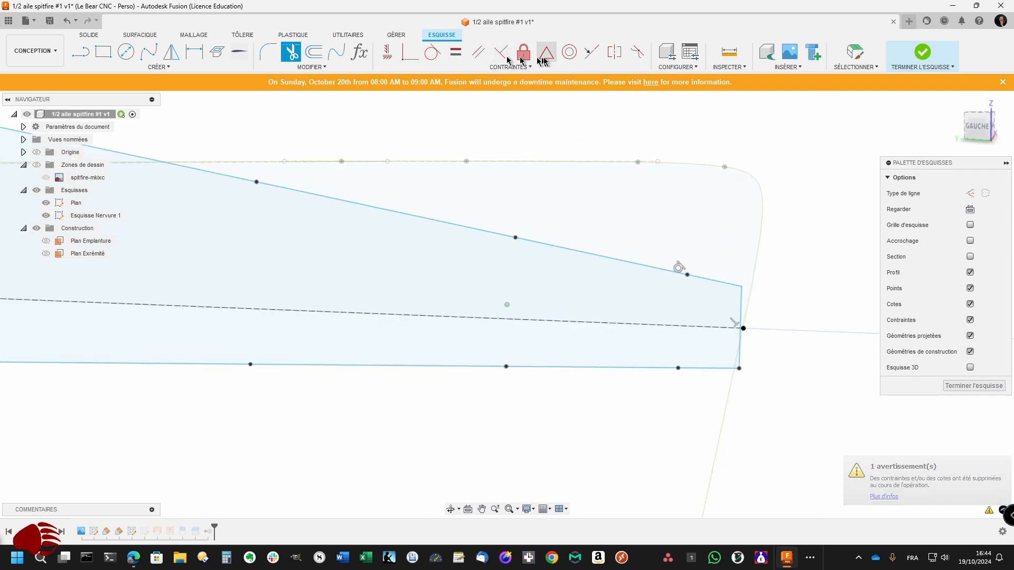
- Constrain the trailing-edge closing line coincident with the chord's end point and finish the rib sketch
click(410, 51)
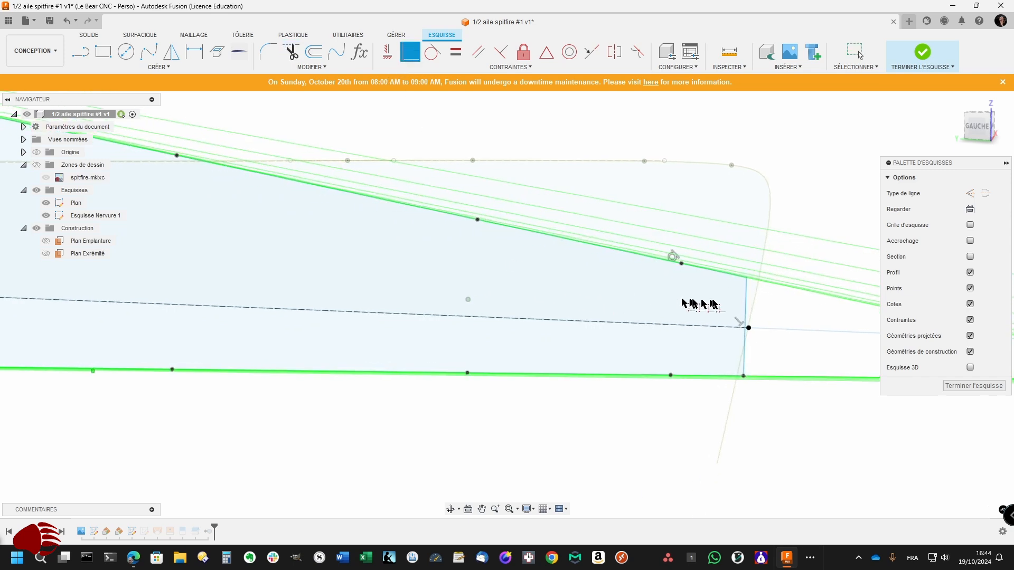
click(745, 307)
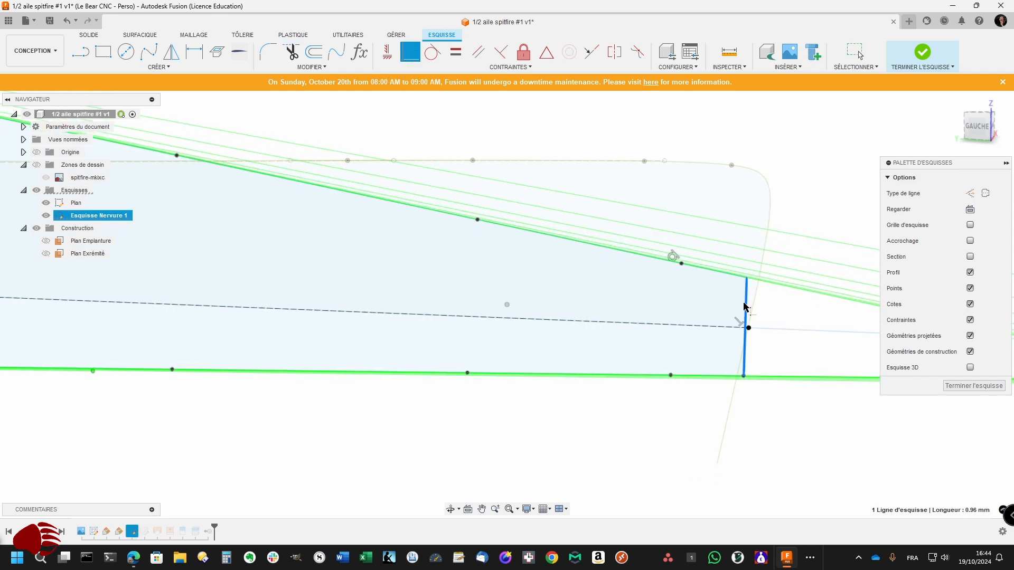
click(749, 329)
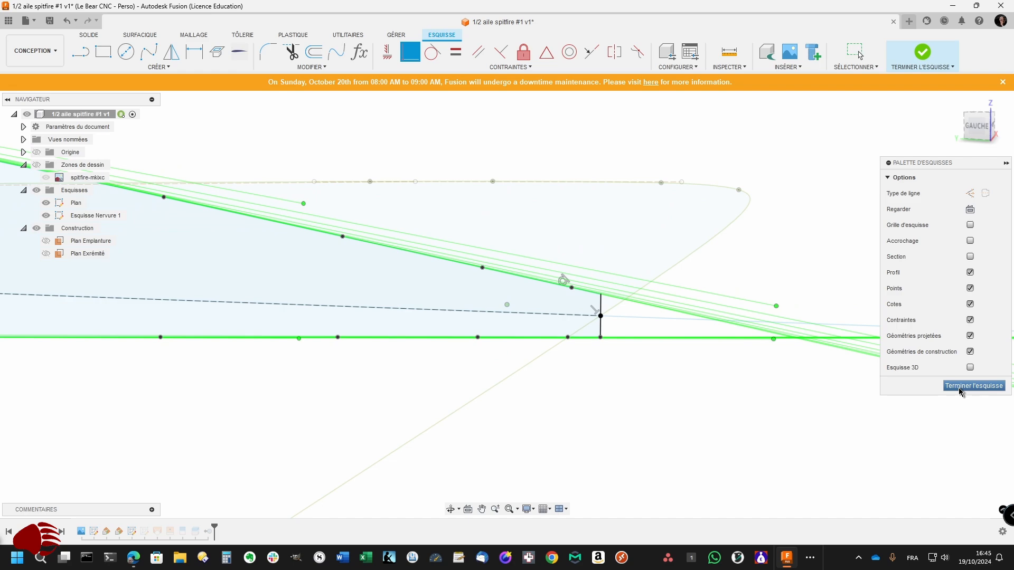
click(960, 390)
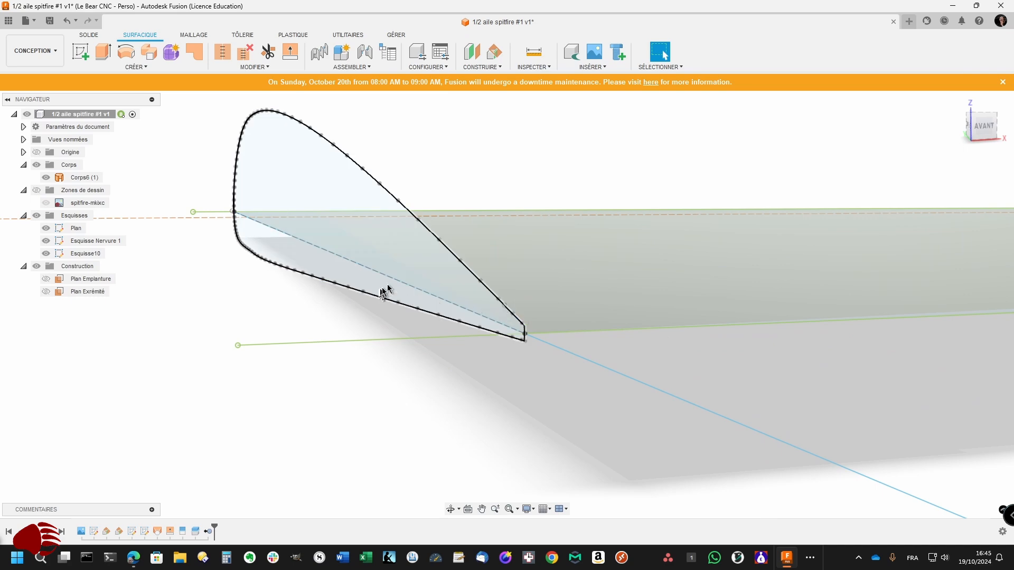
- Hide the sketches Esquisse10 and Plan, leaving the wing surface and the root rib sketch displayed
click(414, 290)
shift+middle_drag(417, 292, 402, 285)
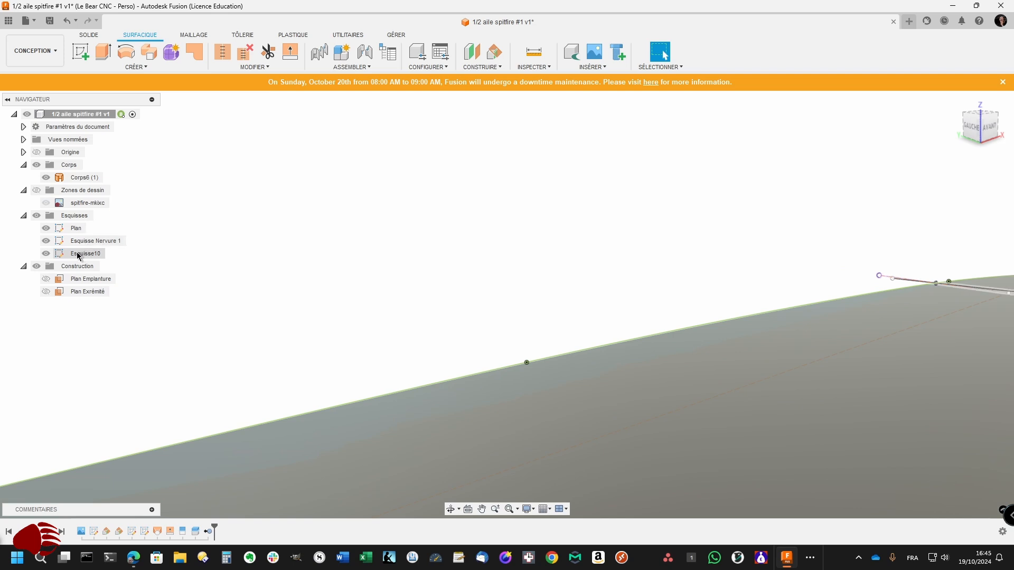
click(78, 256)
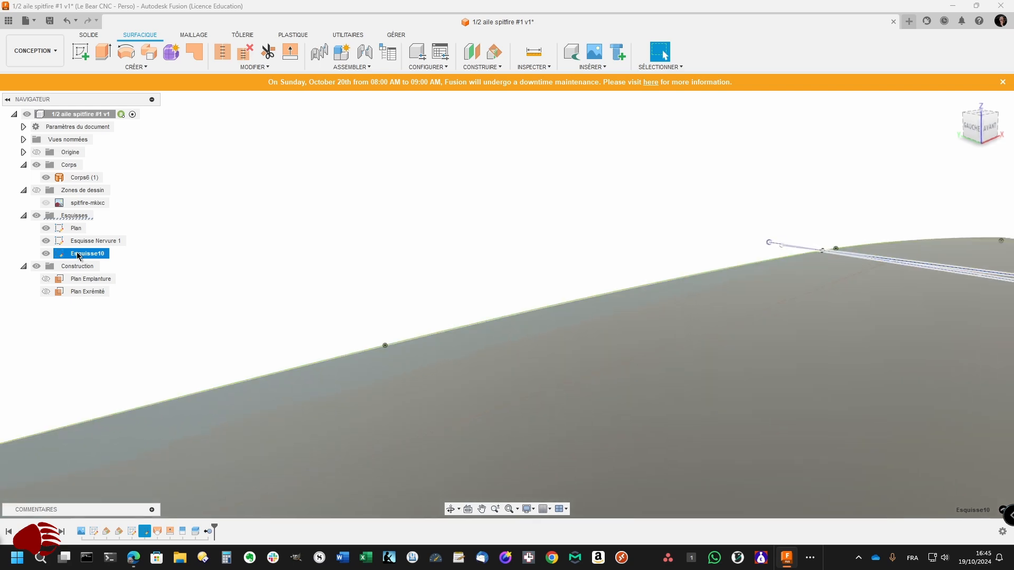
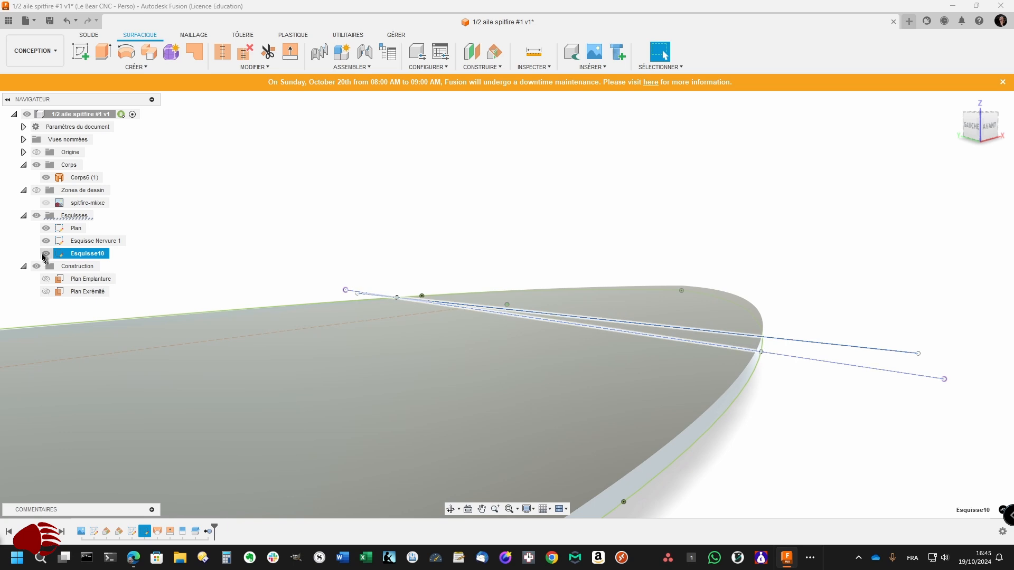
click(46, 254)
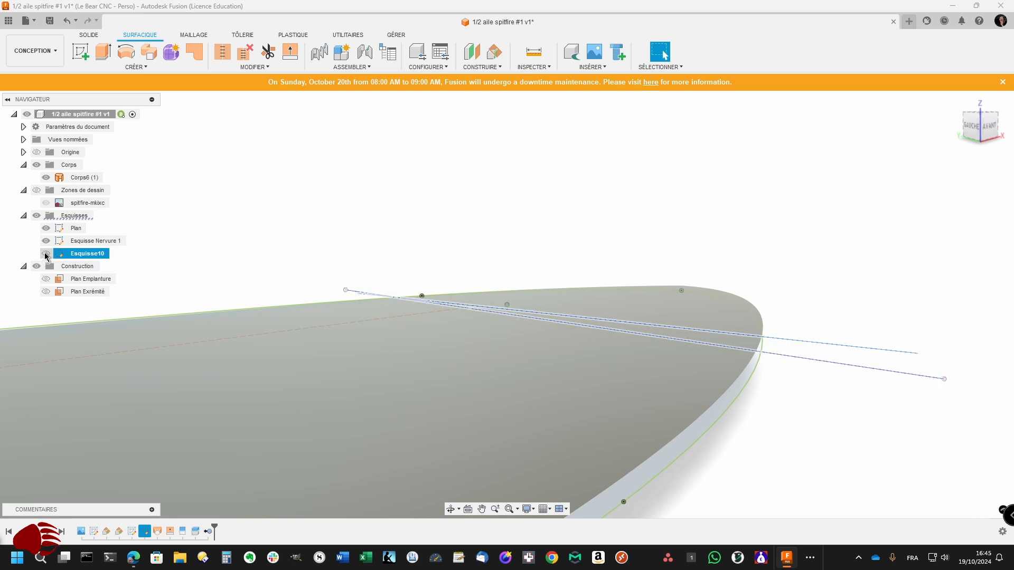
click(163, 266)
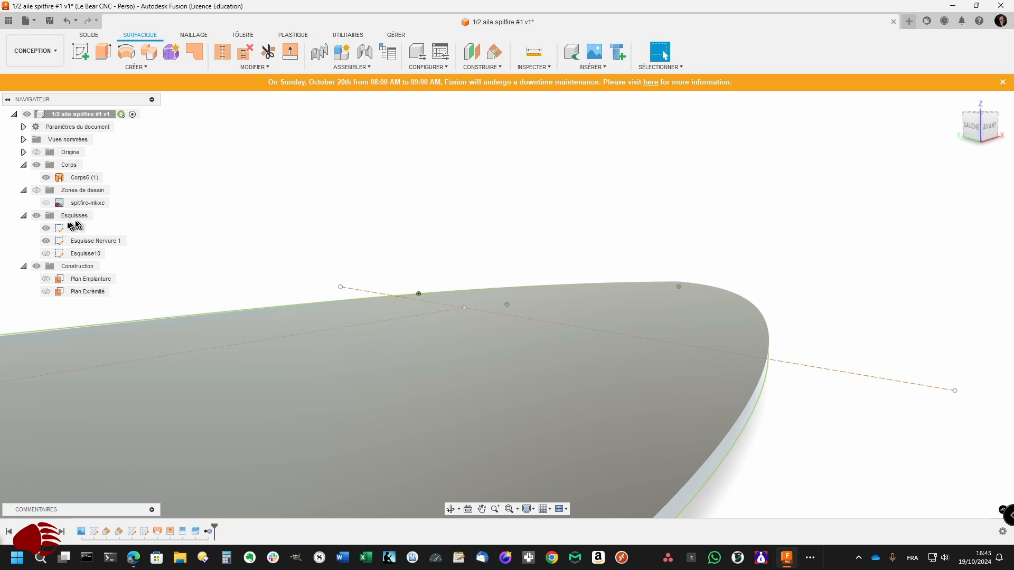
click(47, 229)
click(46, 229)
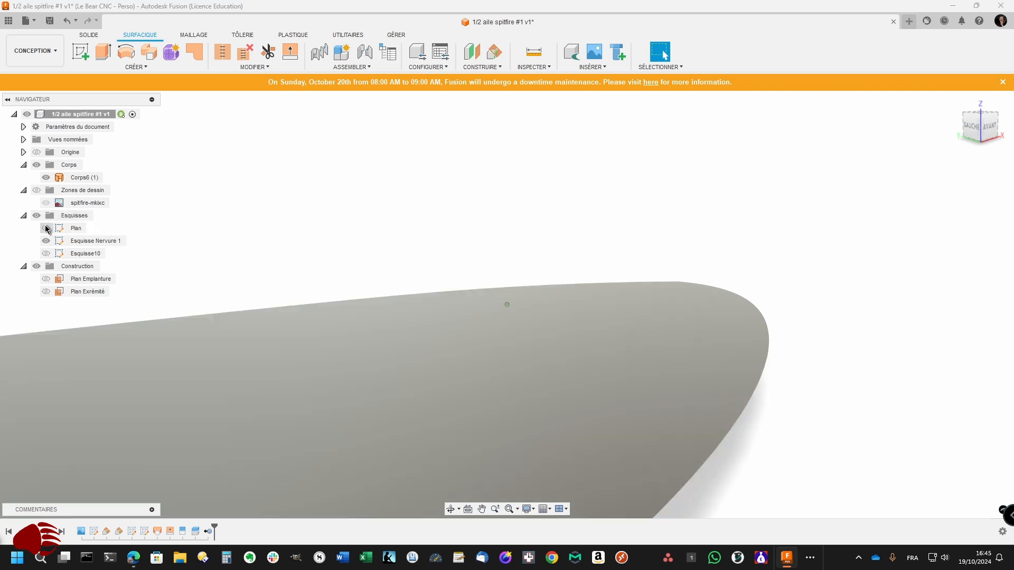
- Show the construction plane Plan Exrémité and start a new sketch on it
click(45, 291)
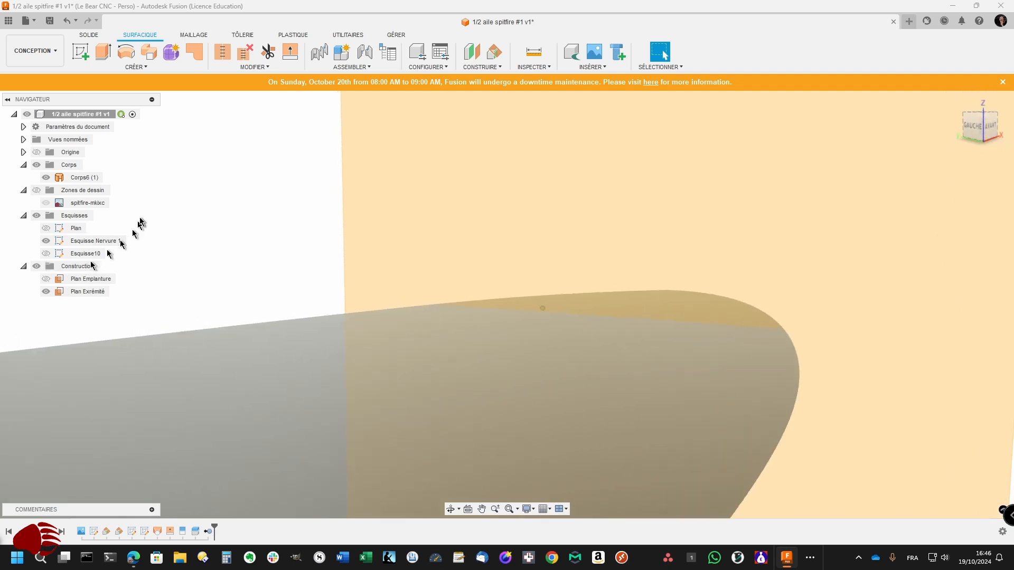
click(80, 51)
click(370, 191)
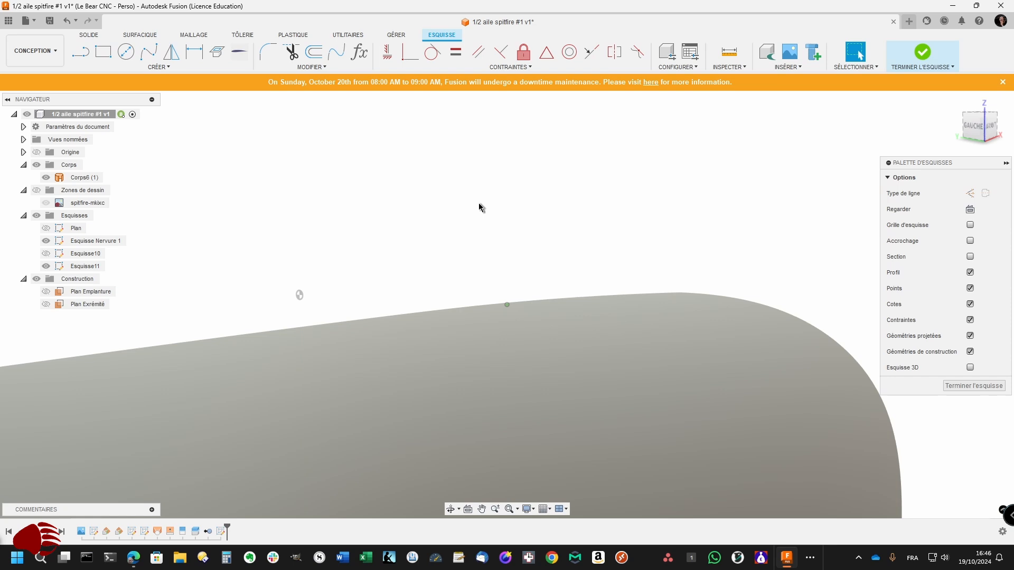
- Create the intersection line of the wing surface body Corps6 with the tip sketch plane, keeping the projection link
click(164, 68)
mouse_move(170, 231)
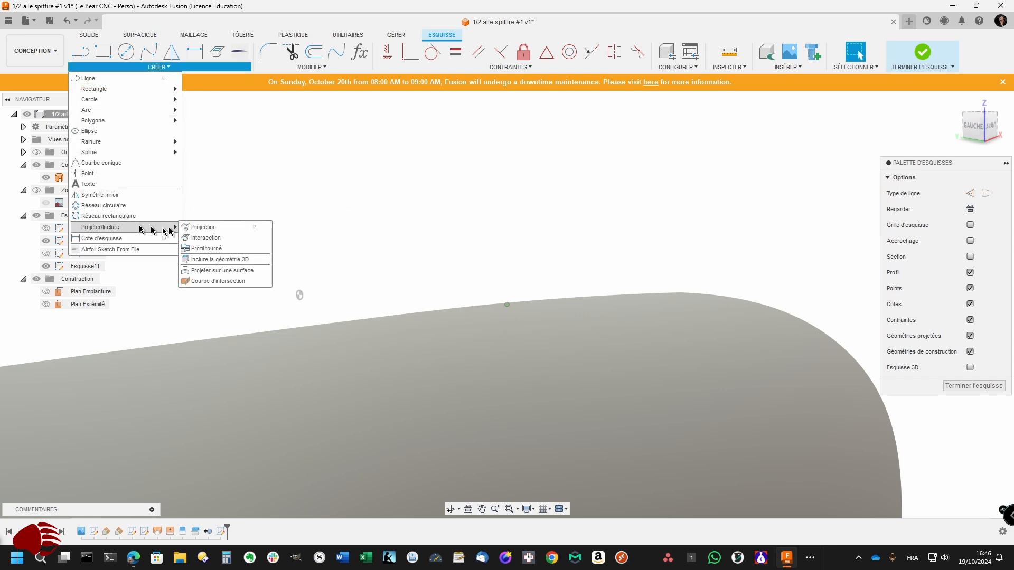
click(205, 238)
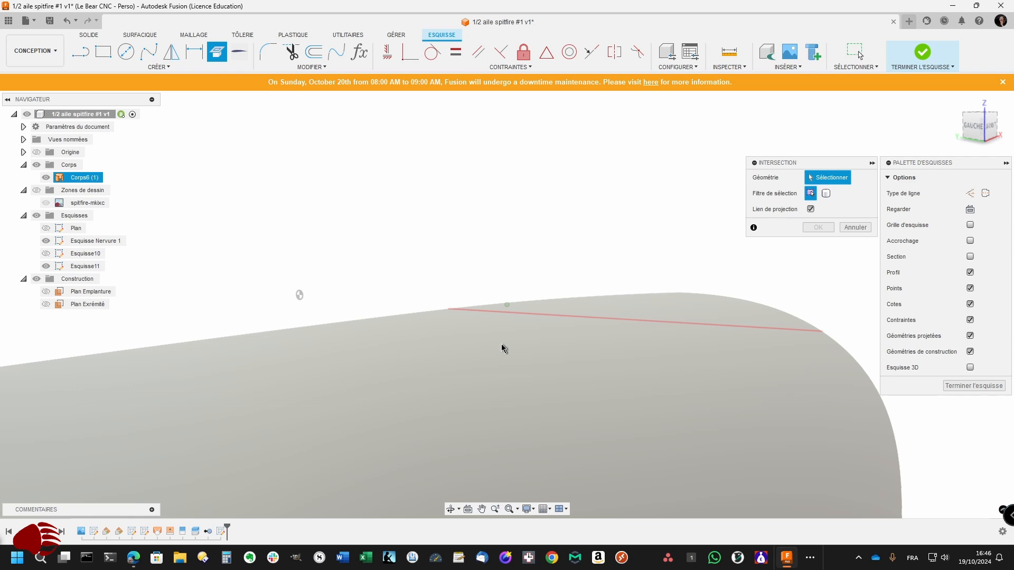
click(502, 348)
click(816, 228)
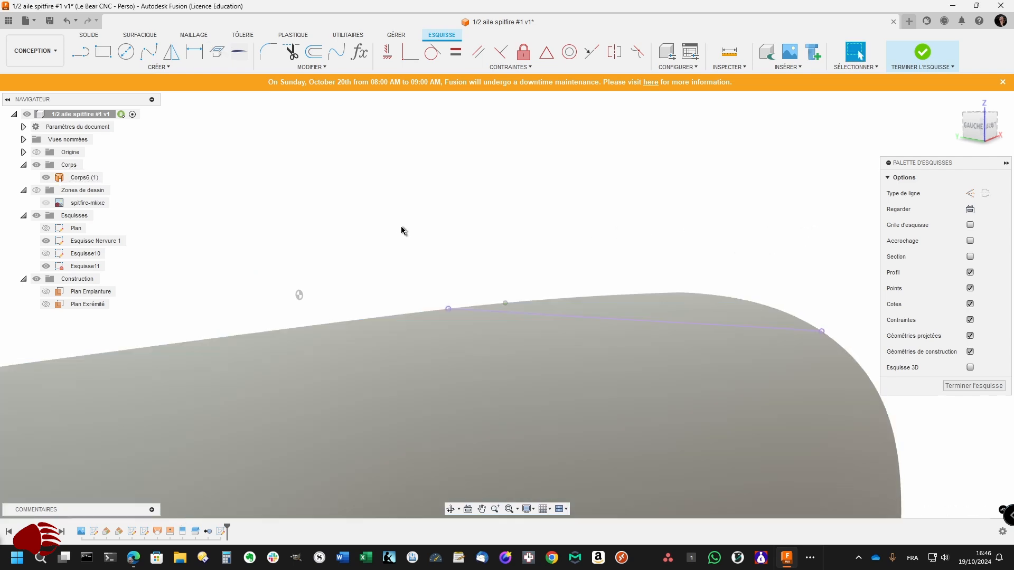
- Hide the wing surface body Corps6 so only the tip intersection line is displayed
shift+middle_drag(299, 295, 272, 304)
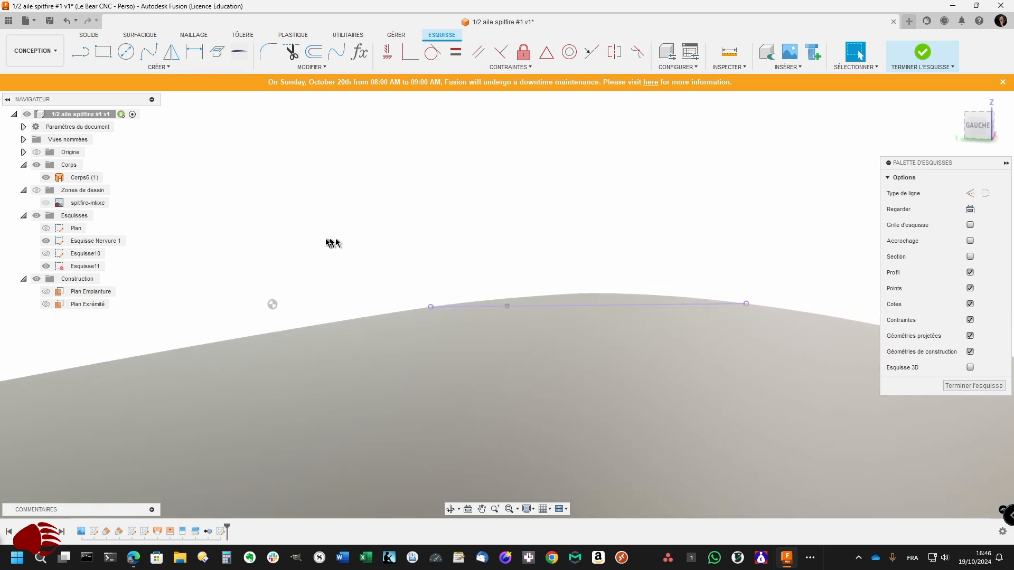
click(52, 178)
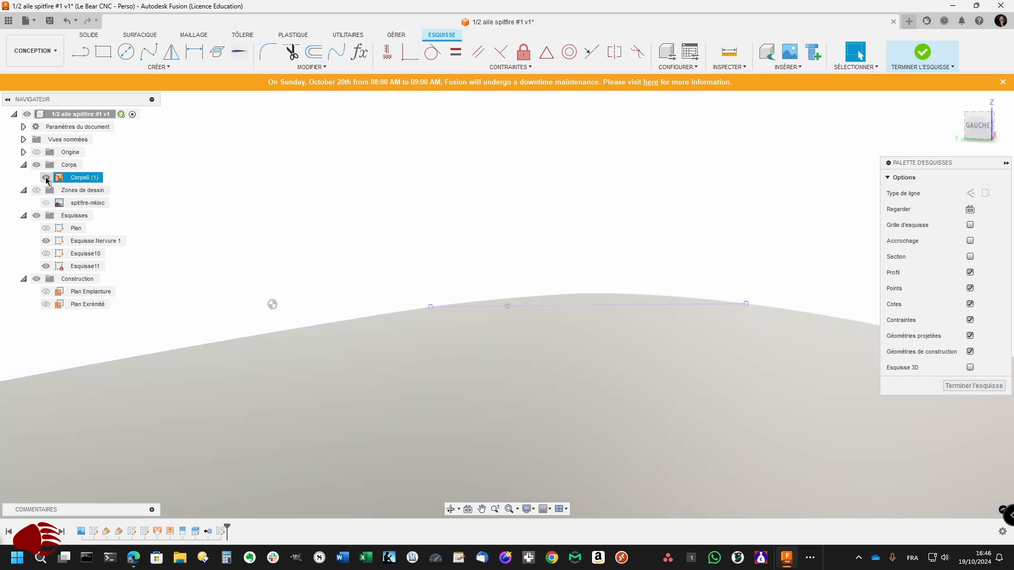
click(47, 178)
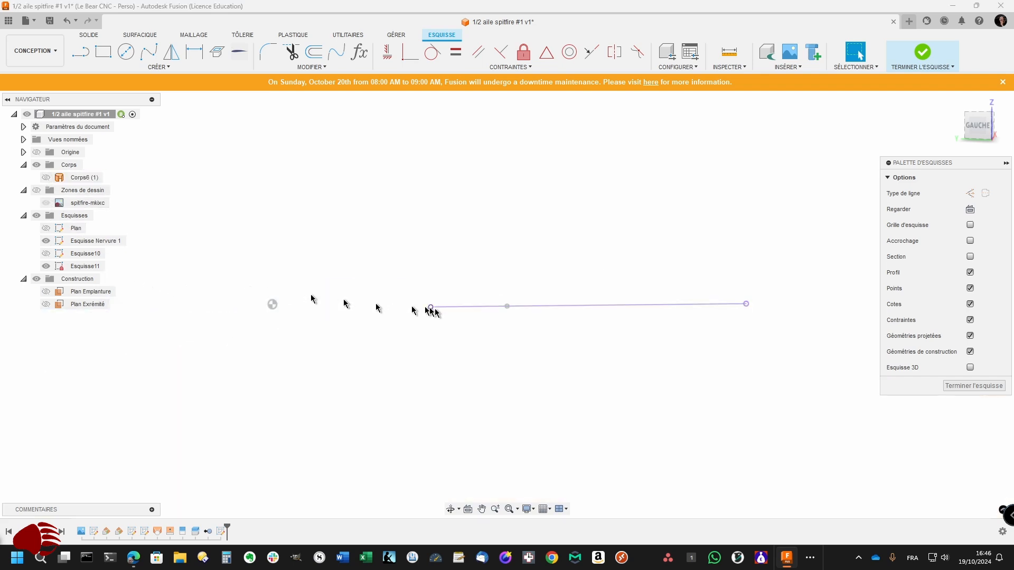
click(482, 307)
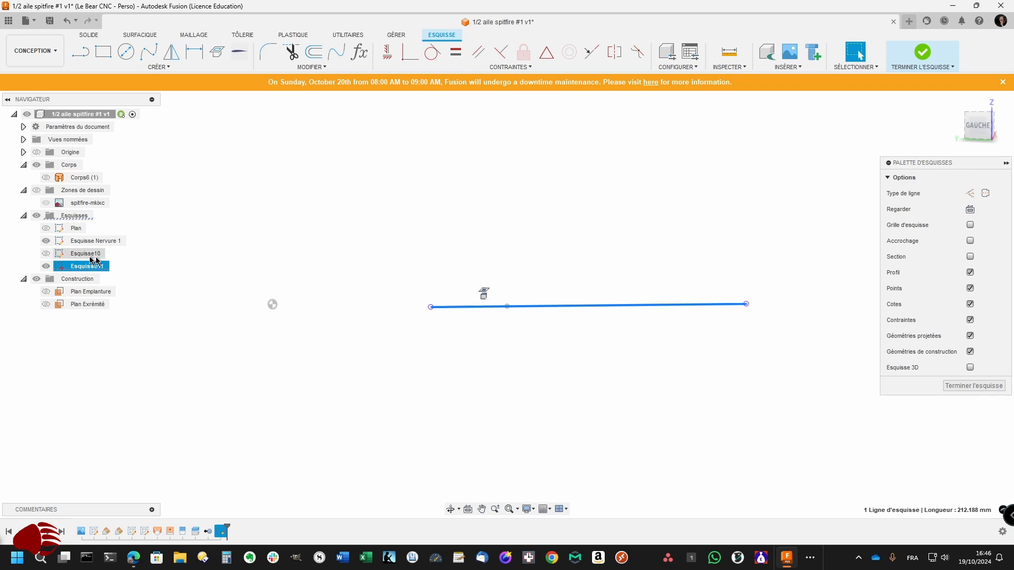
right_click(86, 268)
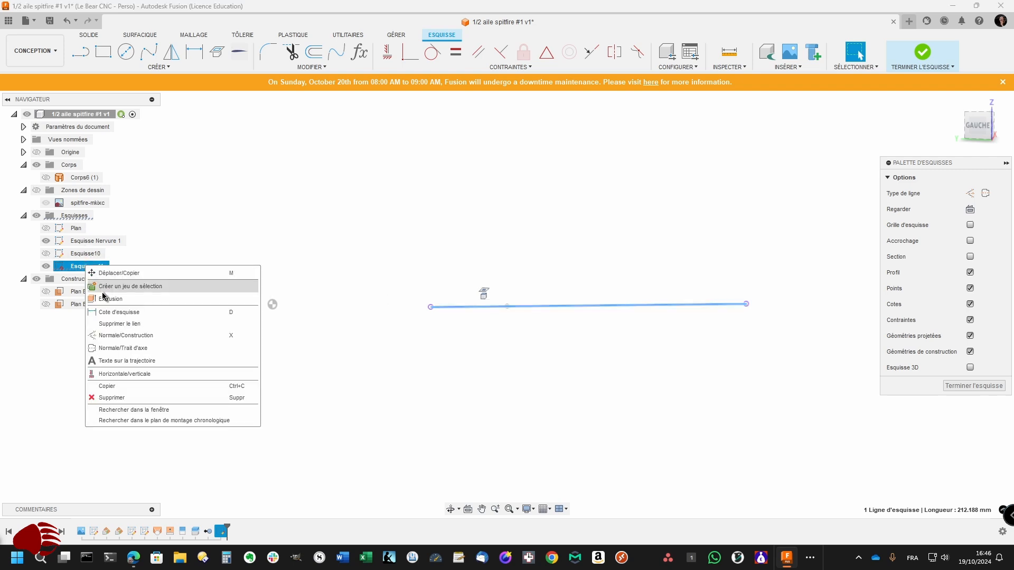
click(131, 261)
double_click(89, 266)
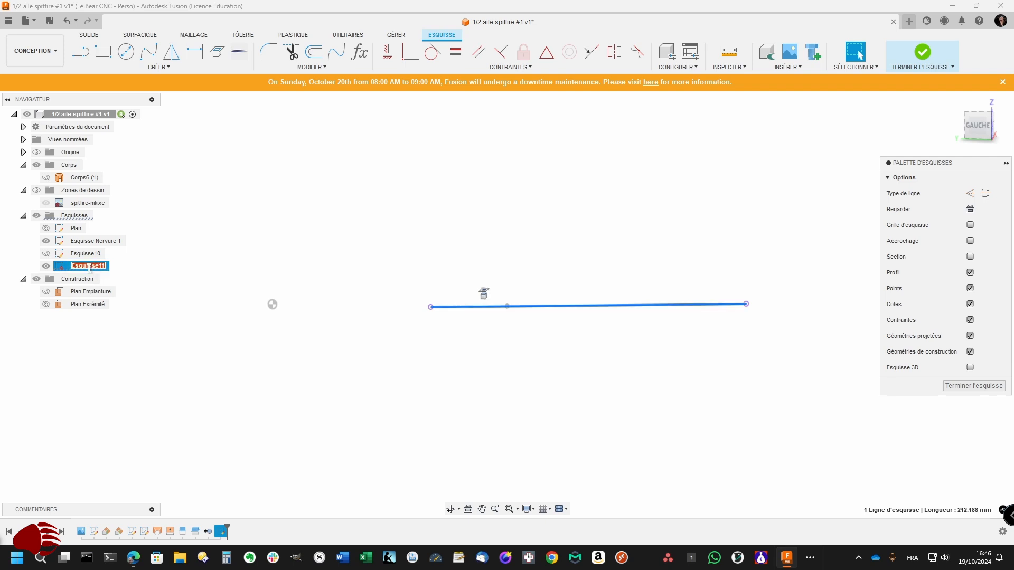
text(Esquisse Extrémité)
key(Escape)
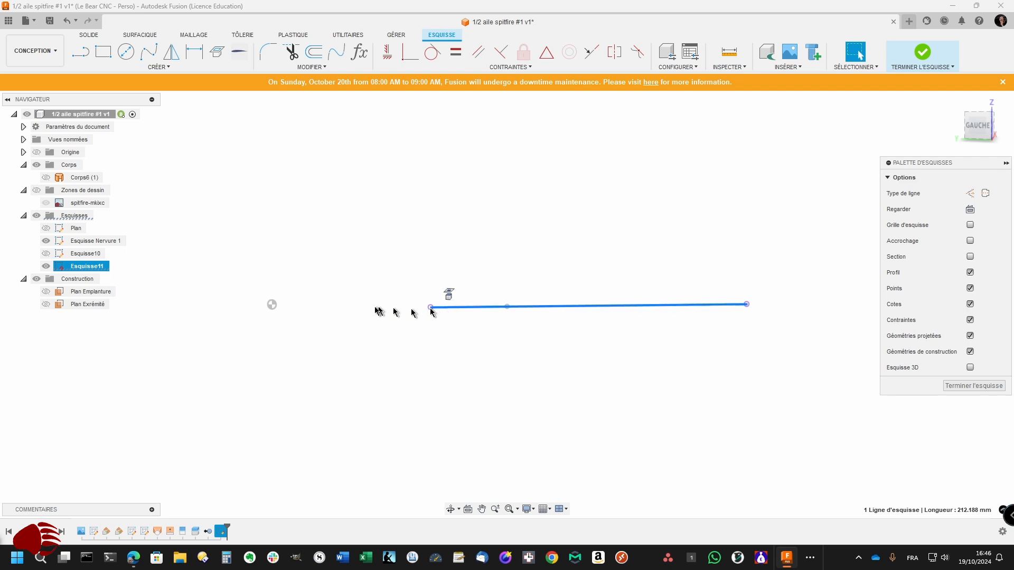
- Break the projection link of the tip chord line and convert it to a construction line
scroll(375, 308, up, 5)
click(438, 325)
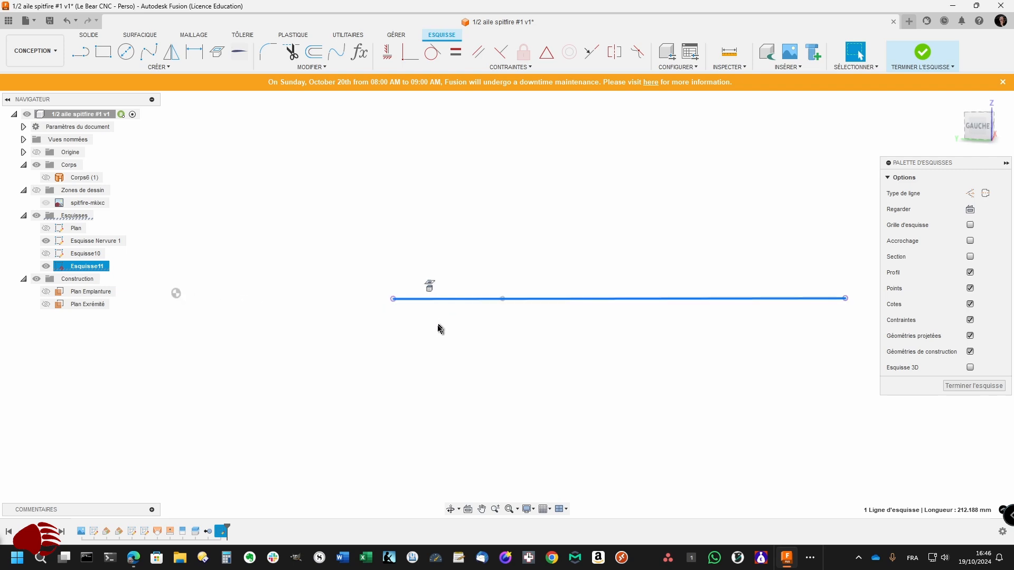
right_click(509, 295)
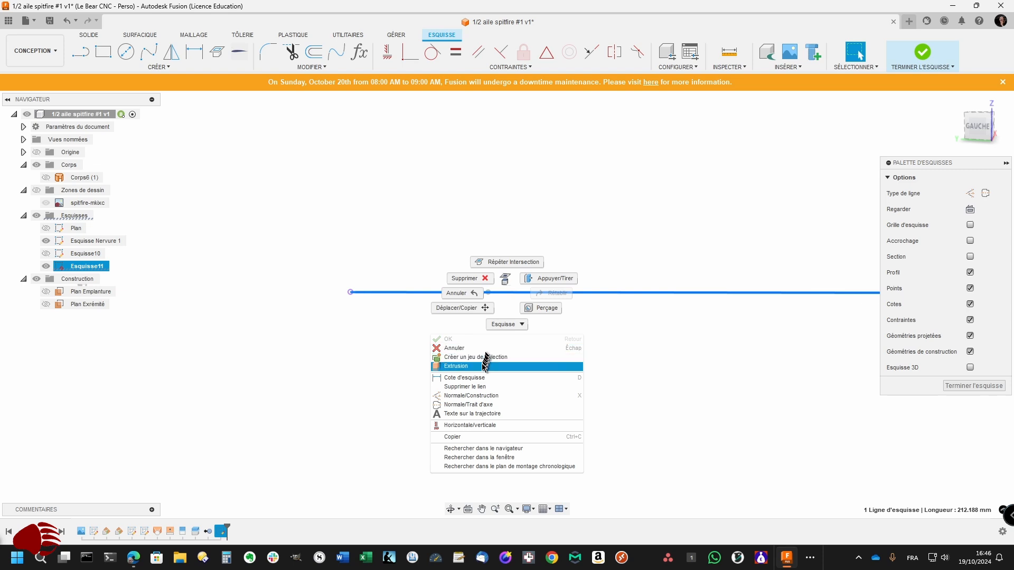
click(478, 388)
click(529, 292)
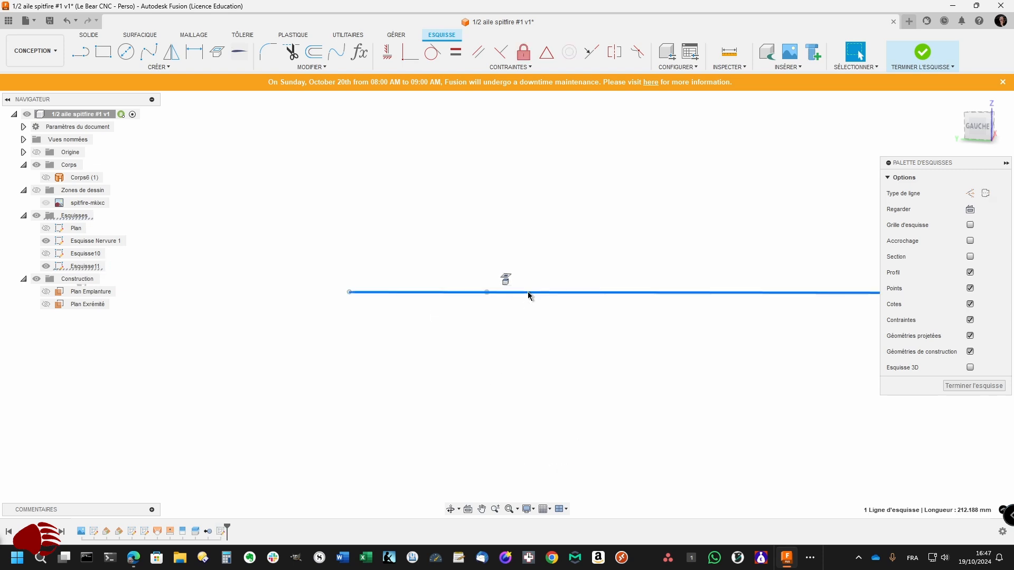
right_click(528, 291)
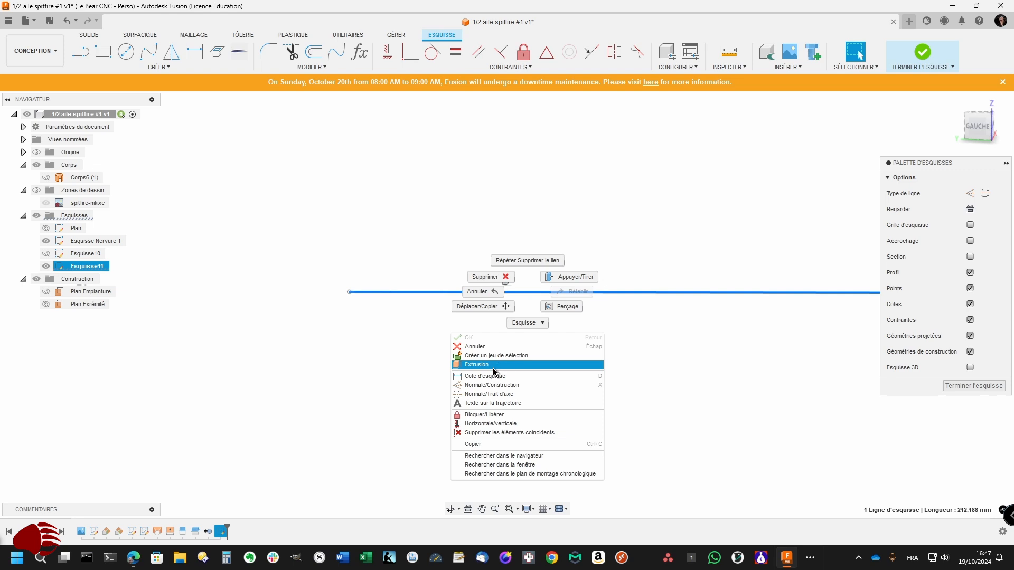
click(495, 385)
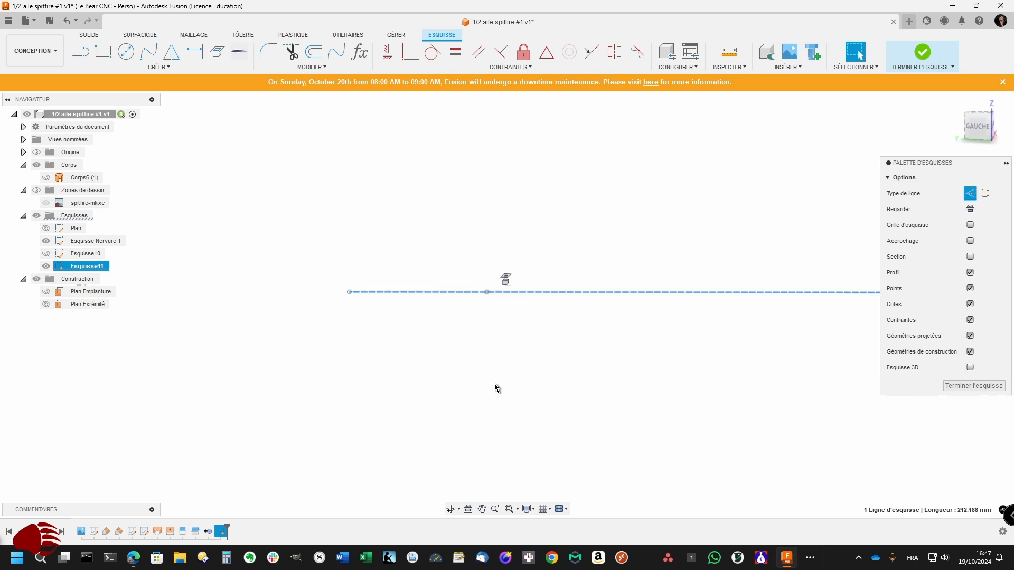
- Try to insert the Naca2310.dat airfoil on the tip chord construction line with Airfoil Sketch From File
scroll(495, 385, down, 3)
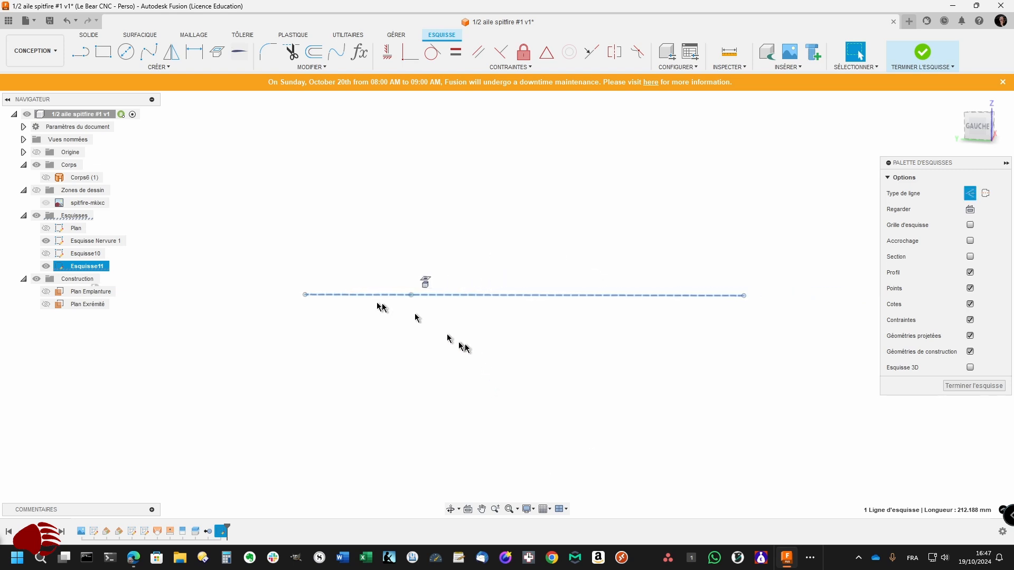
click(167, 68)
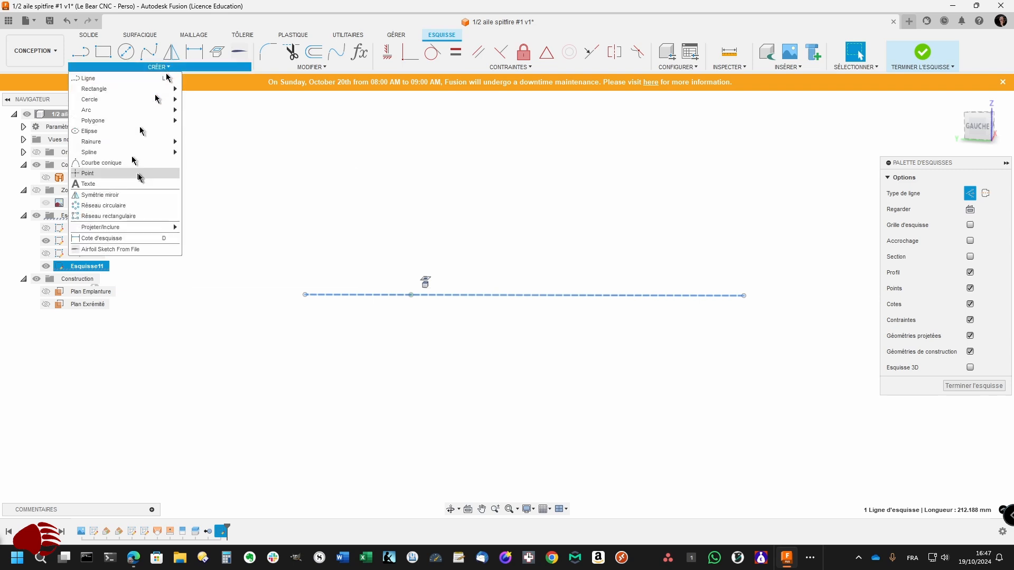
click(119, 248)
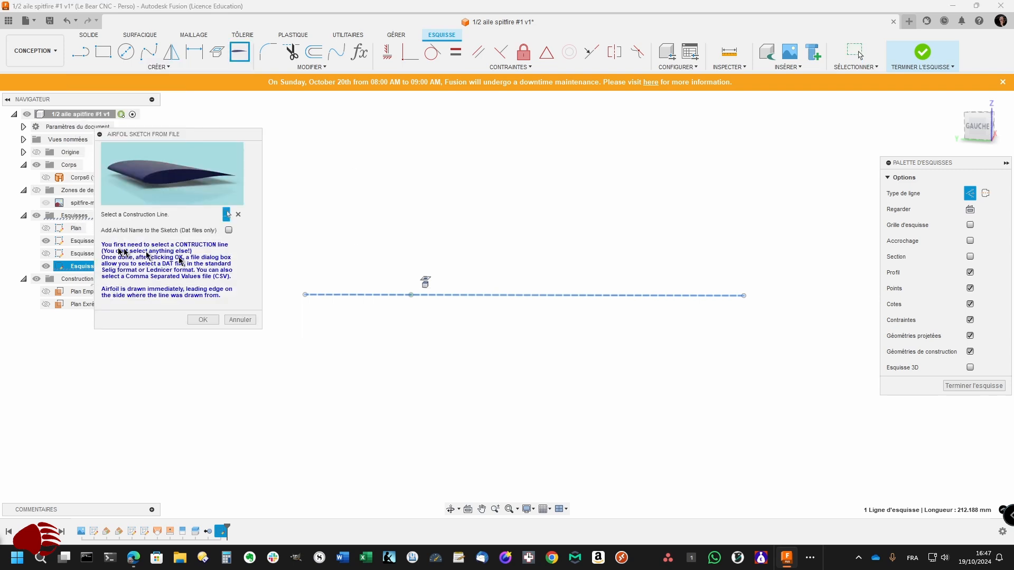
click(328, 298)
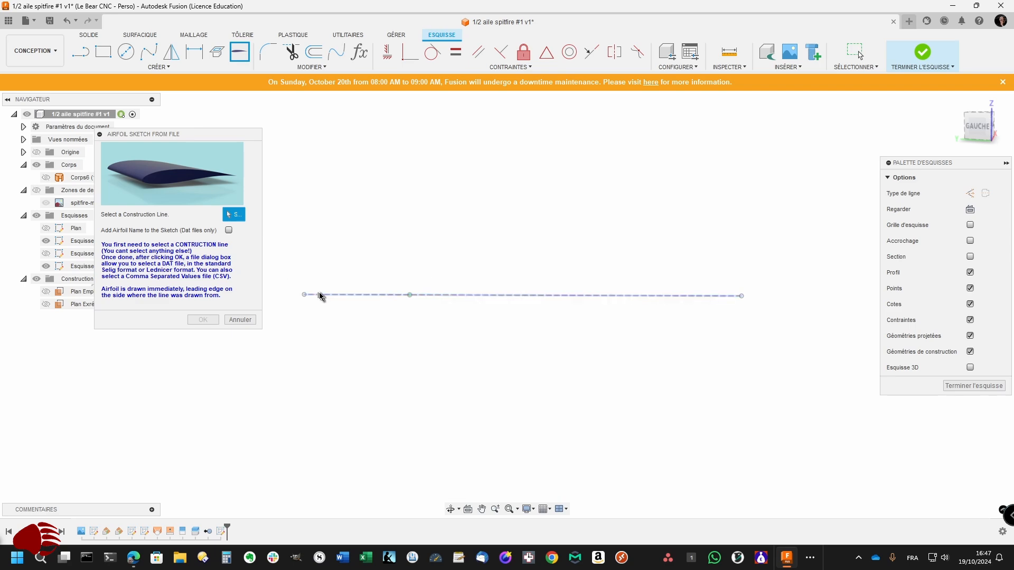
click(319, 294)
click(202, 320)
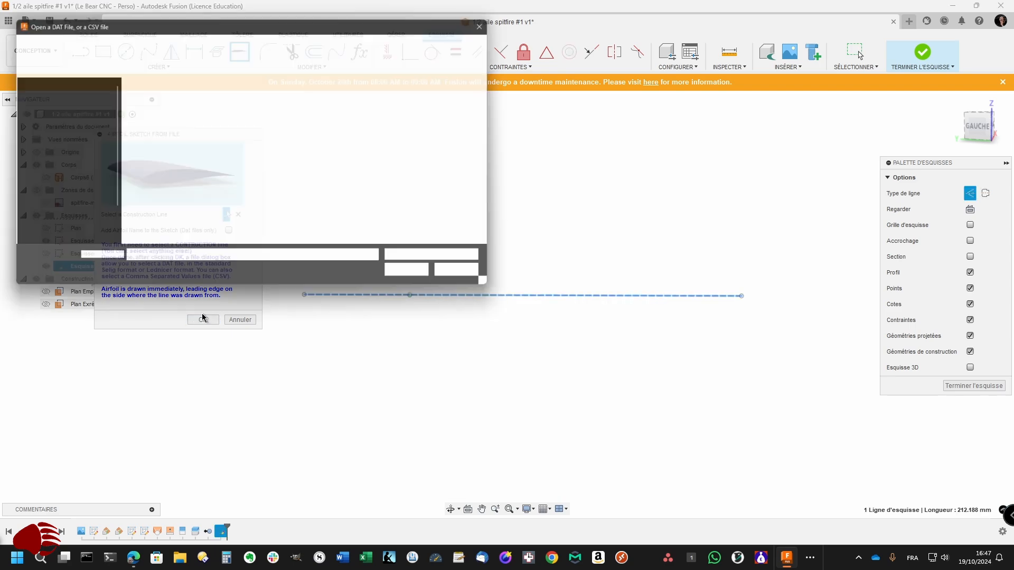
click(280, 185)
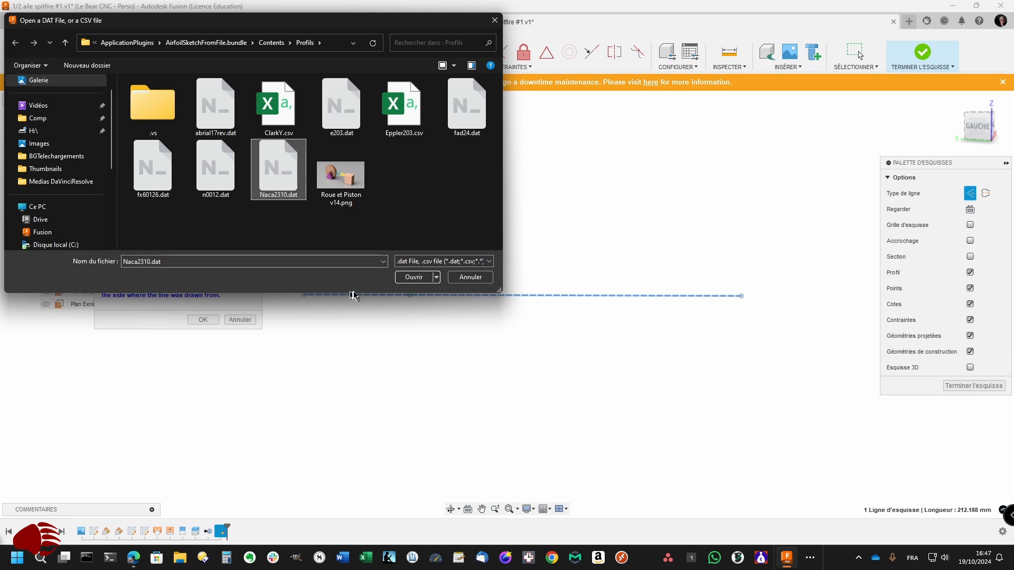
click(412, 277)
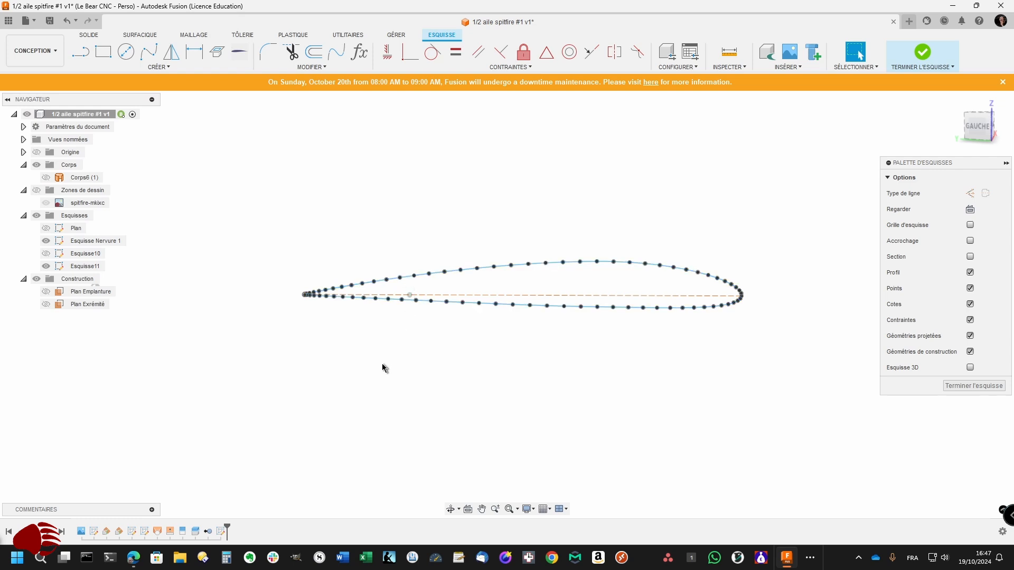
key(ctrl+z)
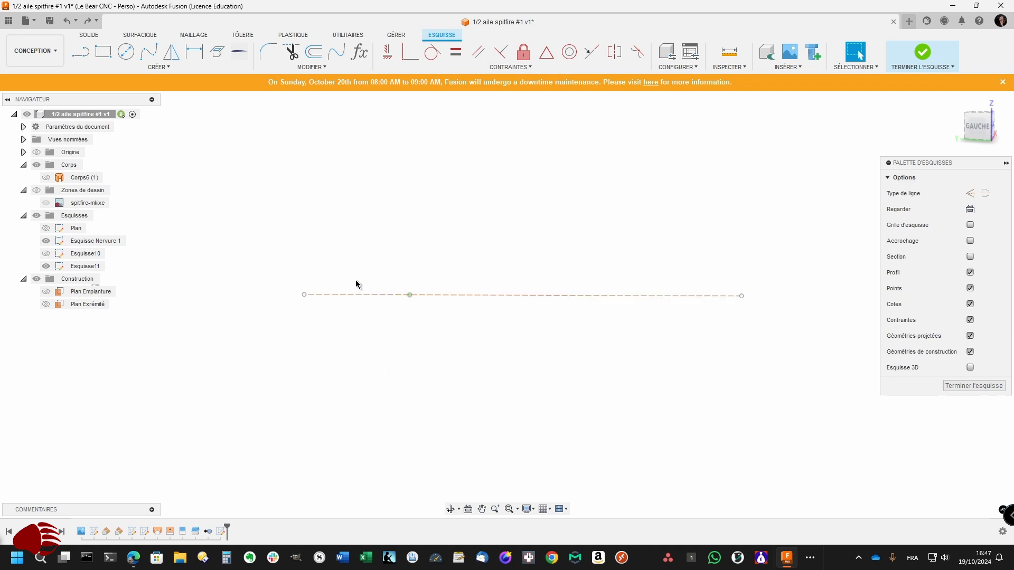
- Draw a line about 212 mm long over the tip chord, starting from the end where the airfoil's trailing edge was
key(l)
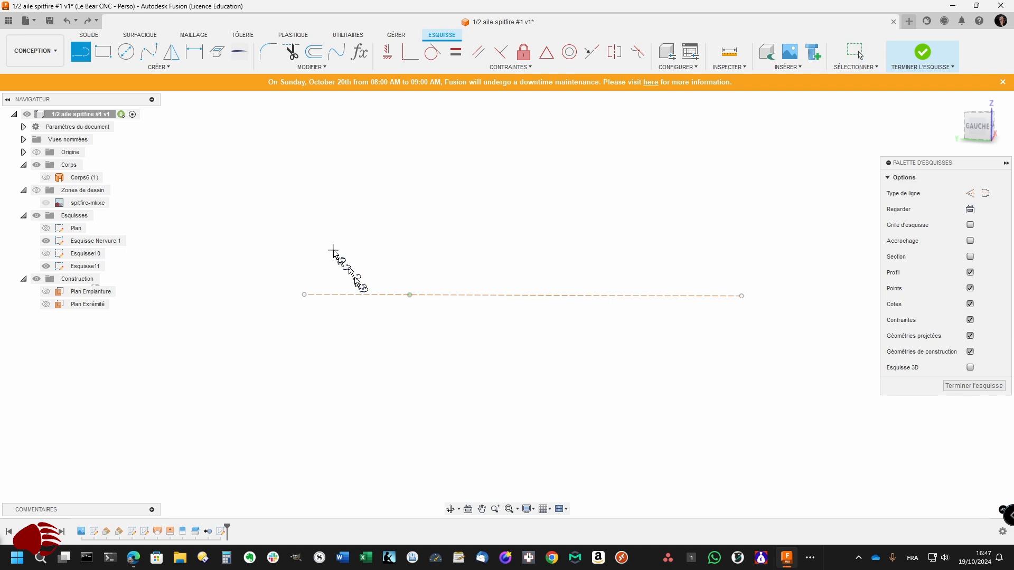
click(304, 295)
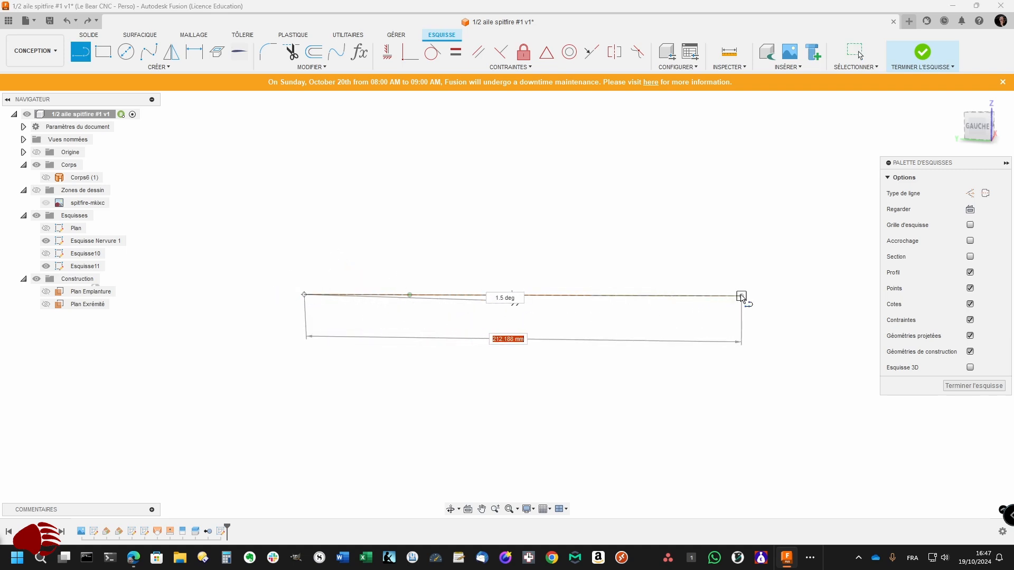
click(739, 297)
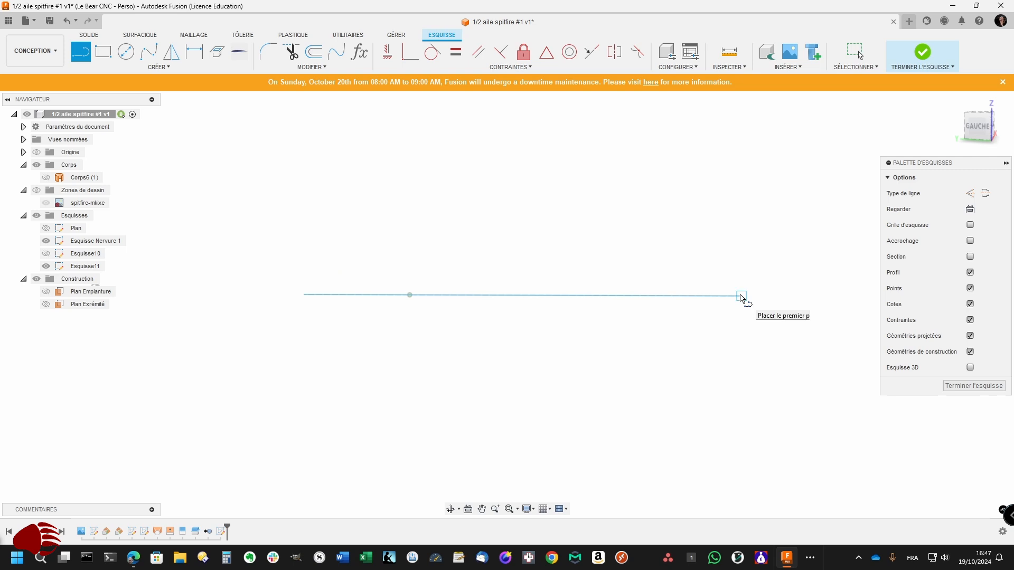
key(Escape)
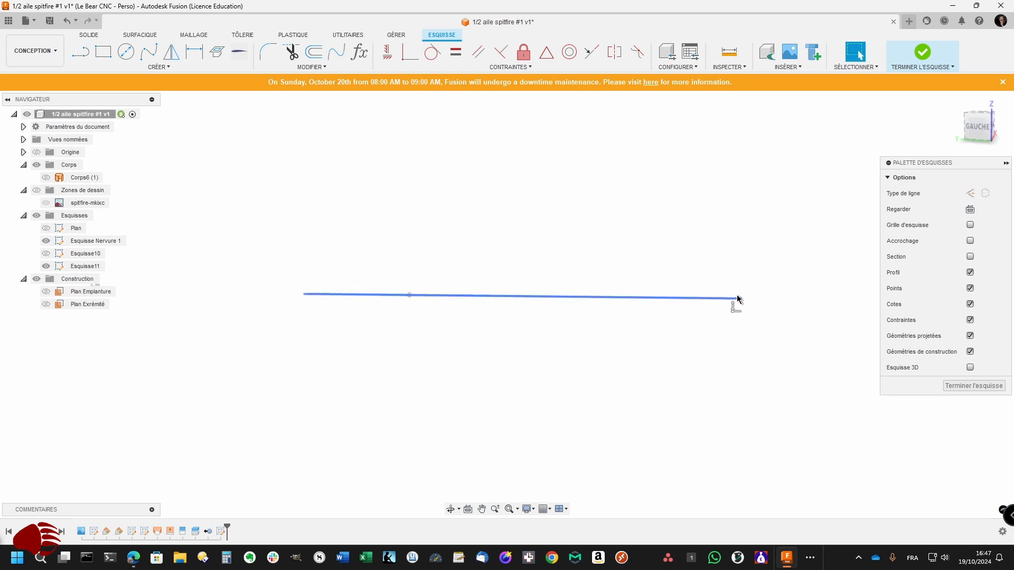
- Set the line drawn over the tip chord as a construction line
shift+middle_drag(738, 298, 731, 299)
click(721, 301)
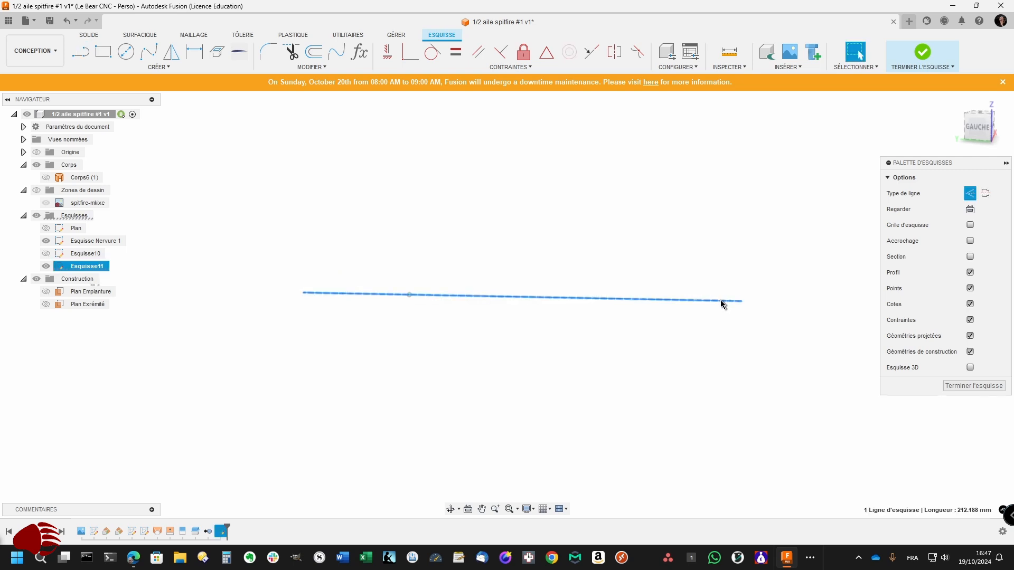
key(x)
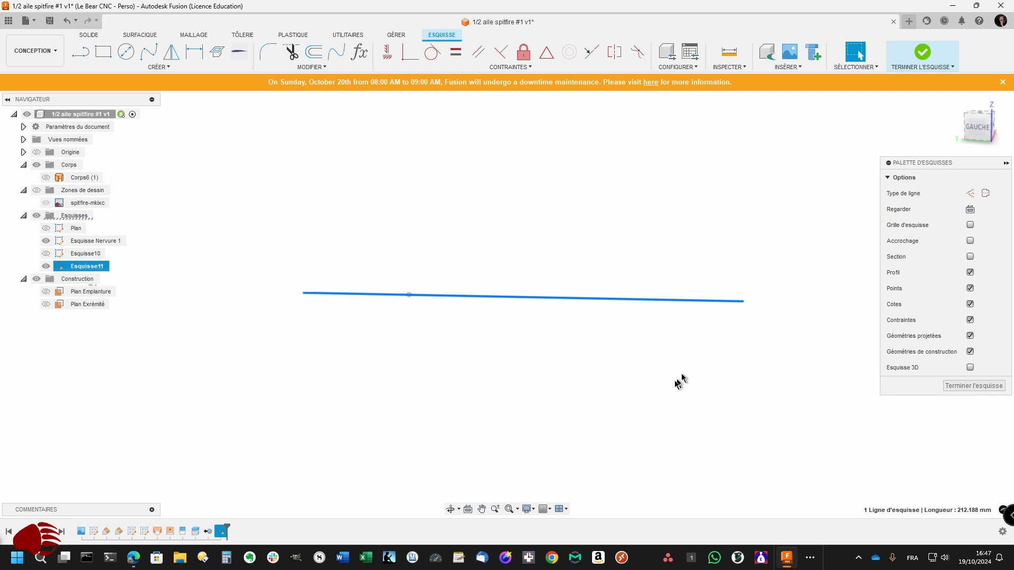
shift+middle_drag(679, 380, 664, 329)
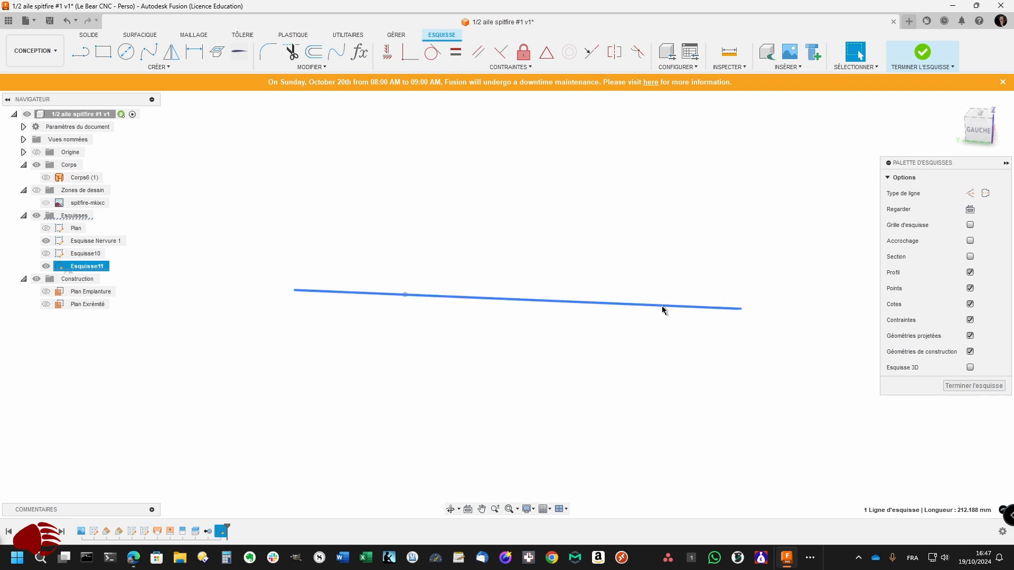
key(x)
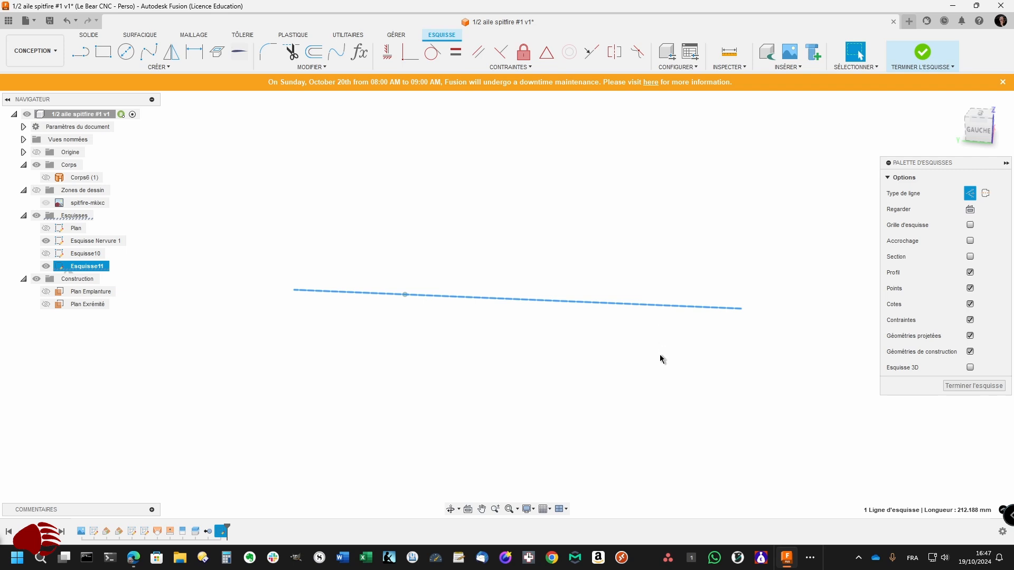
click(641, 384)
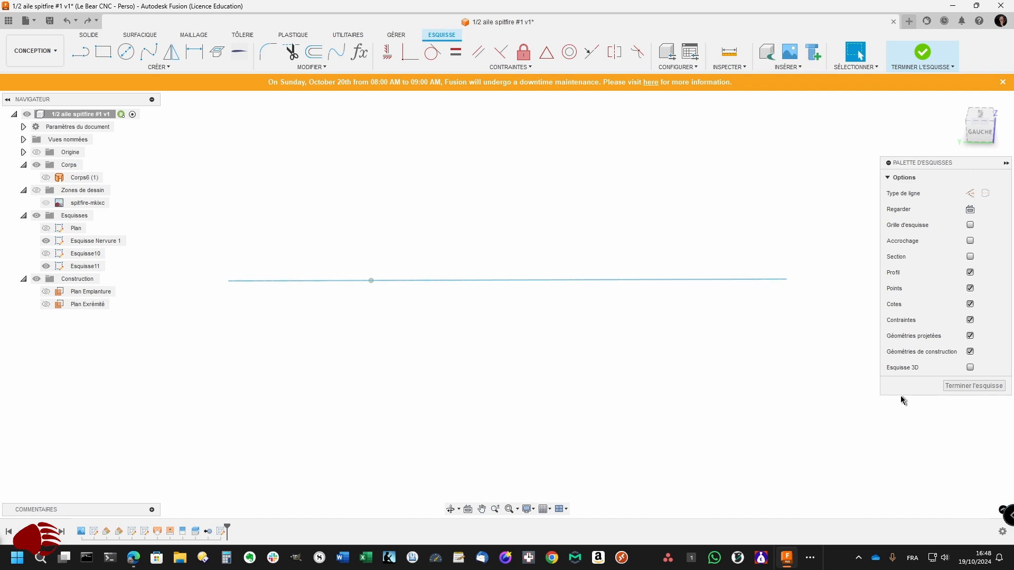
key(x)
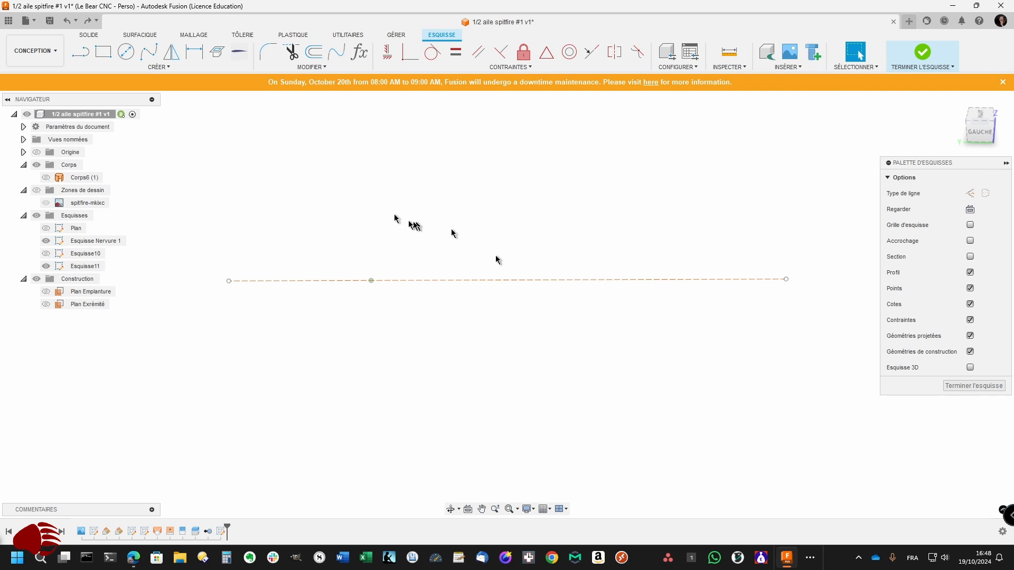
click(167, 67)
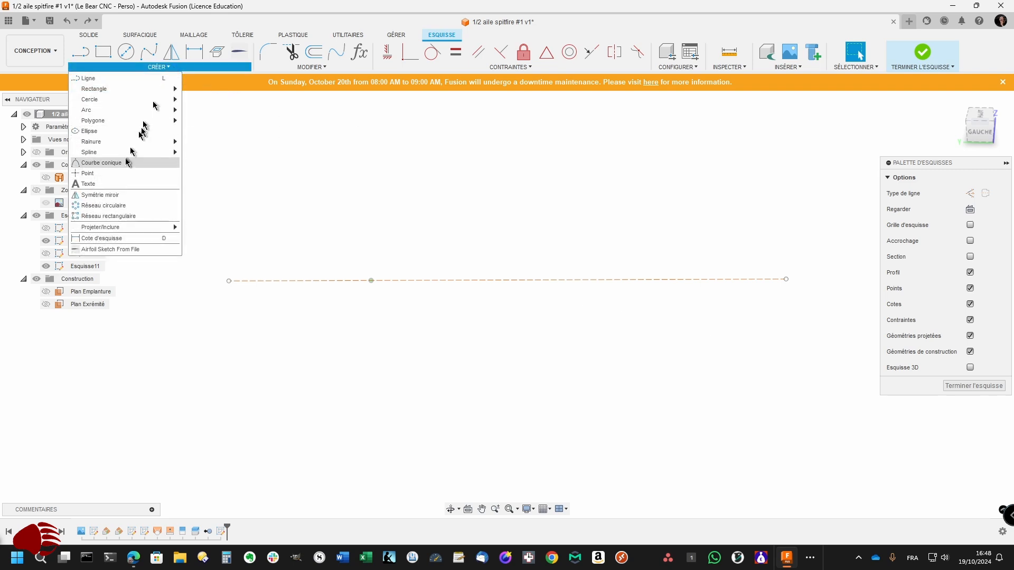
click(120, 166)
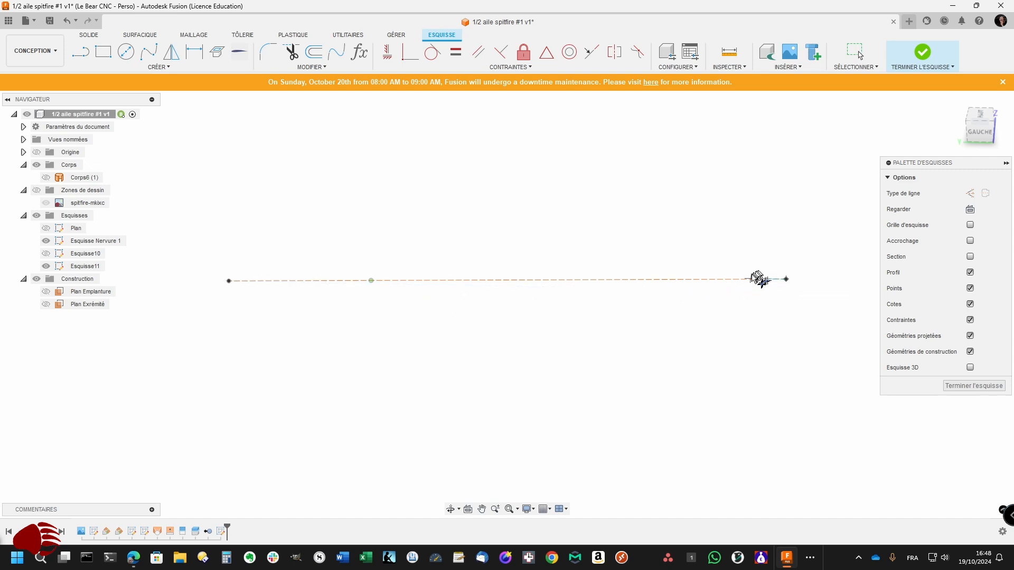
key(Escape)
- Delete the construction line over the tip chord and redraw it about 212 mm long, starting from the leading-edge end
click(747, 280)
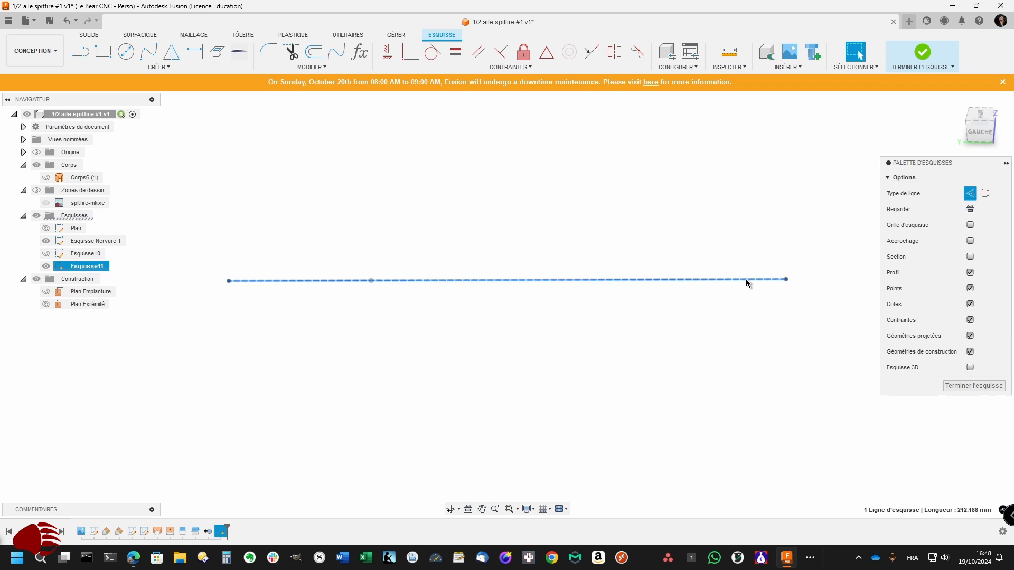
key(Delete)
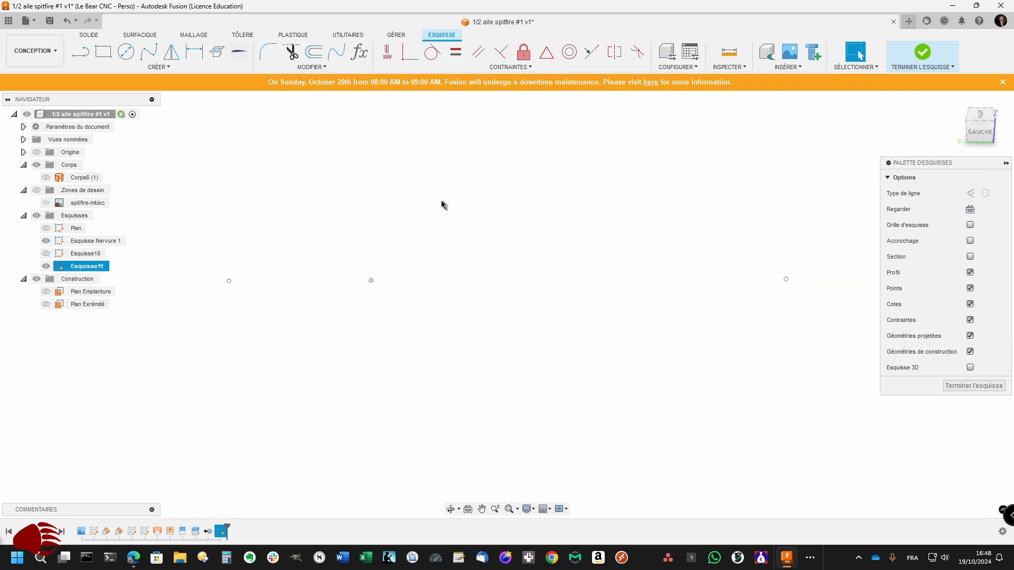
key(l)
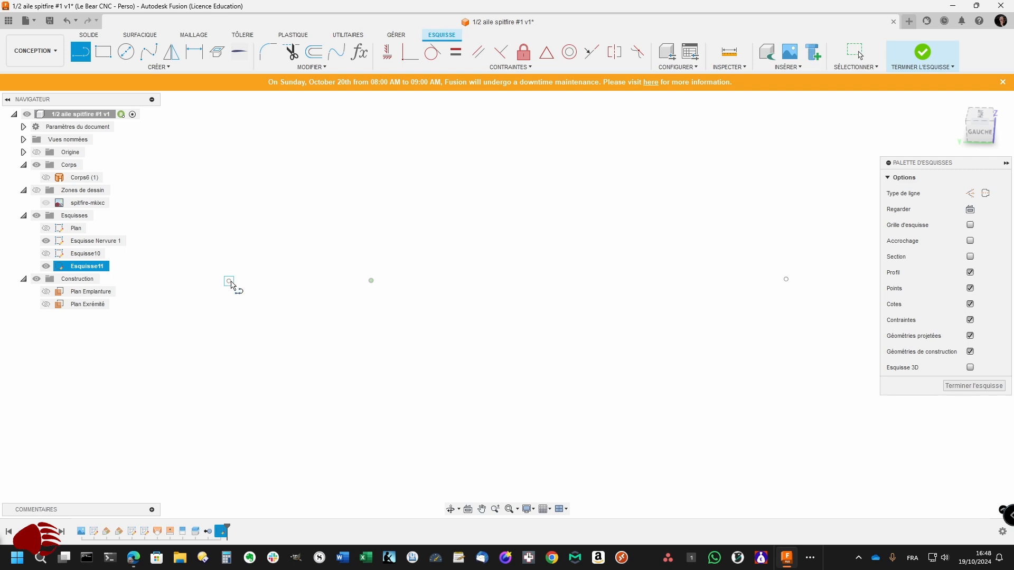
click(229, 281)
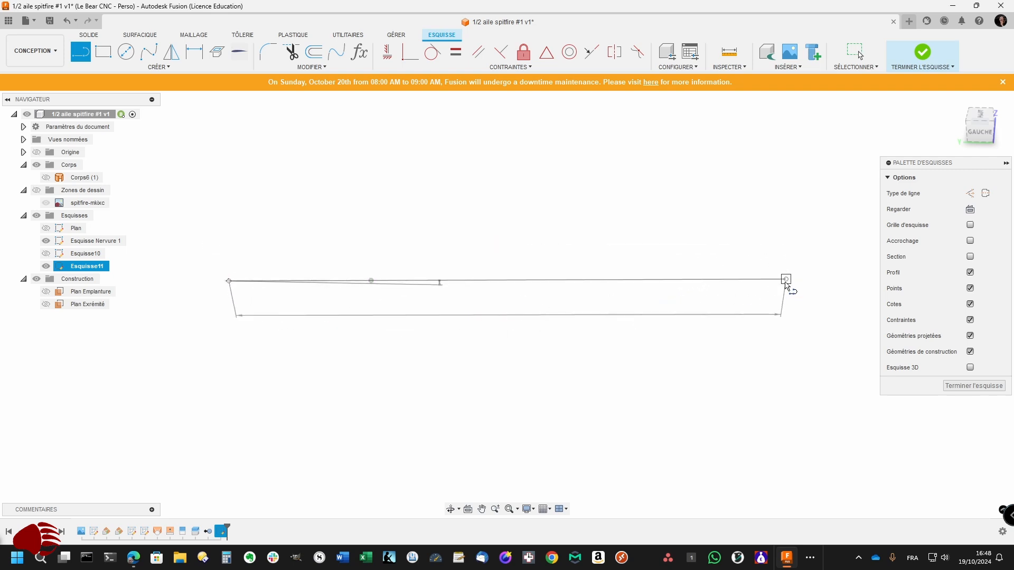
click(785, 283)
key(Escape)
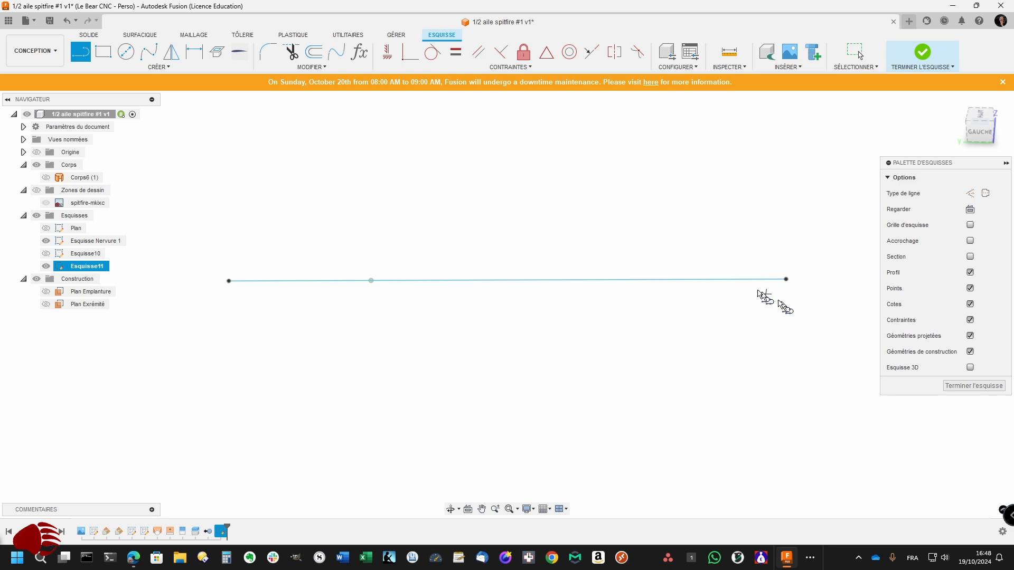
key(Escape)
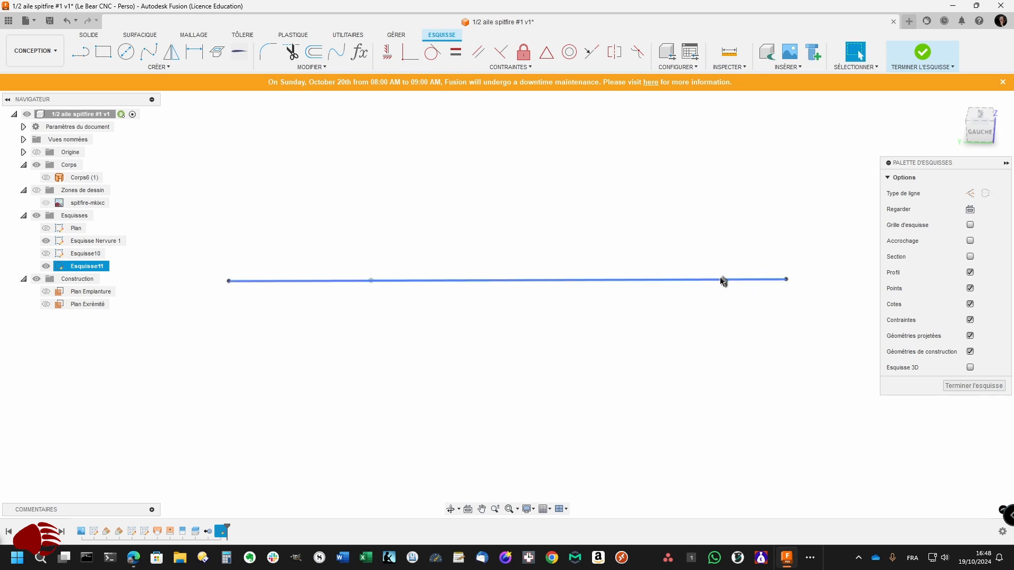
- Make the redrawn tip chord line construction and insert the Naca2310.dat airfoil on it with Airfoil Sketch From File
click(720, 278)
key(x)
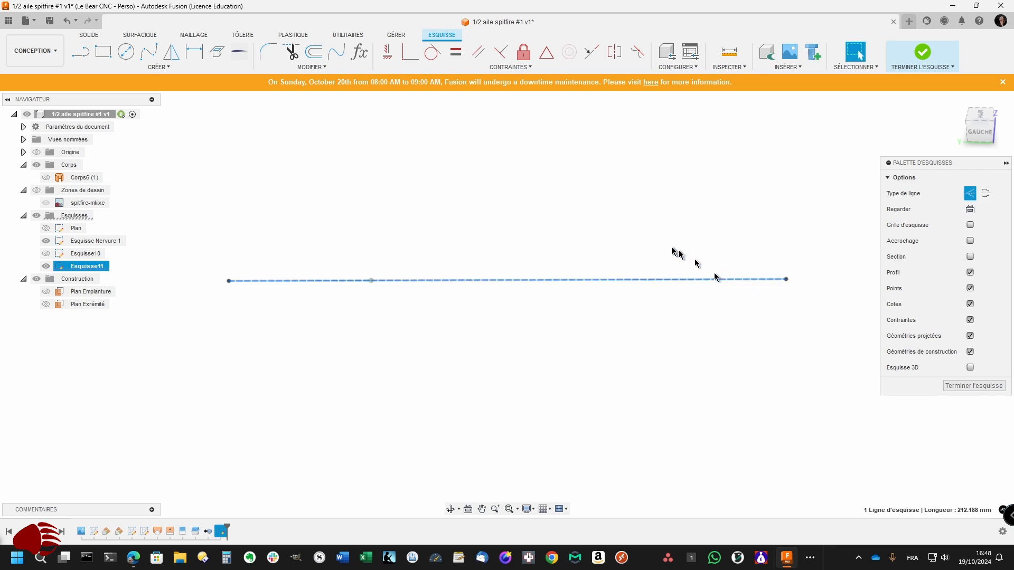
click(161, 67)
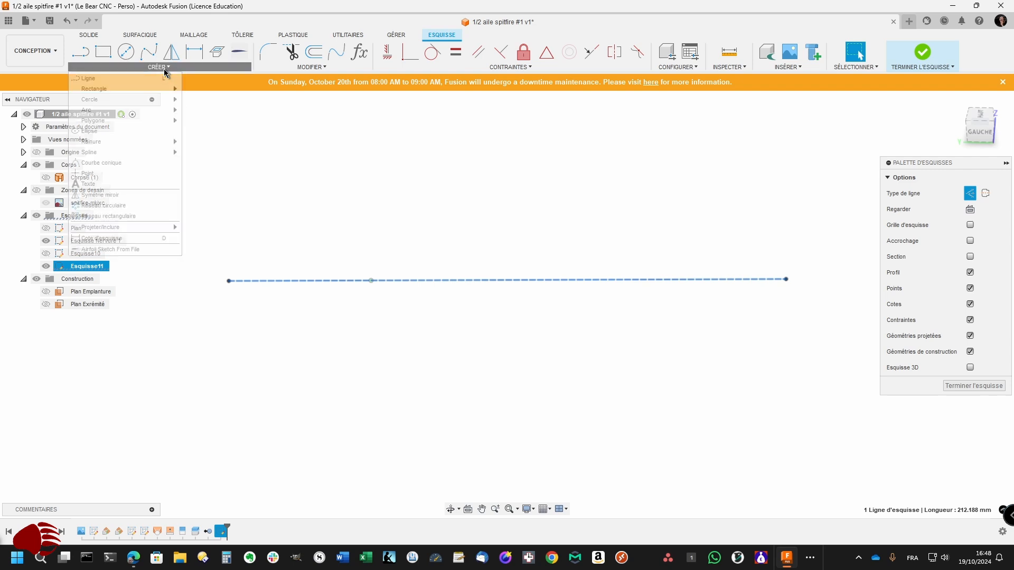
click(131, 251)
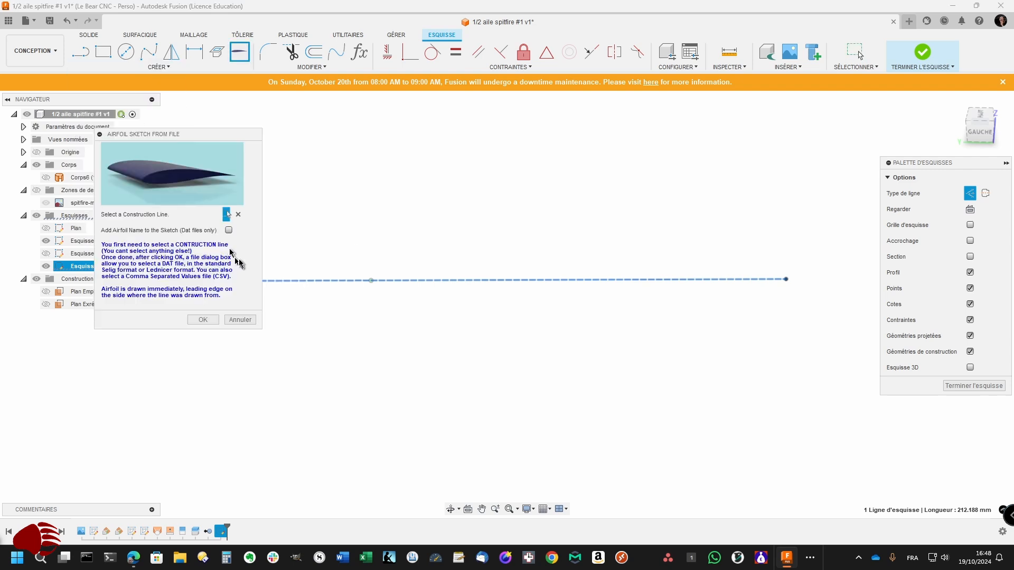
click(204, 321)
click(263, 182)
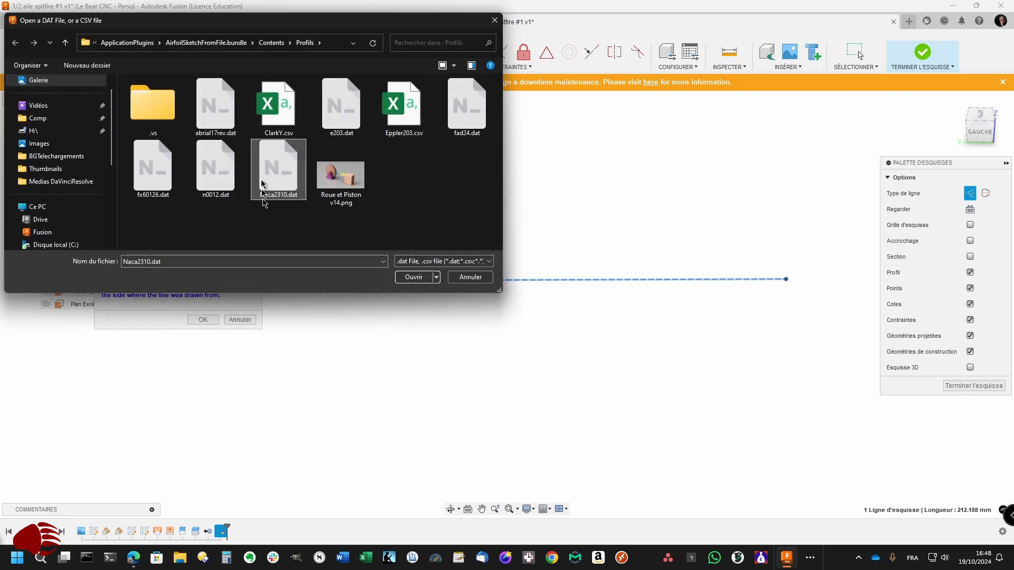
click(412, 277)
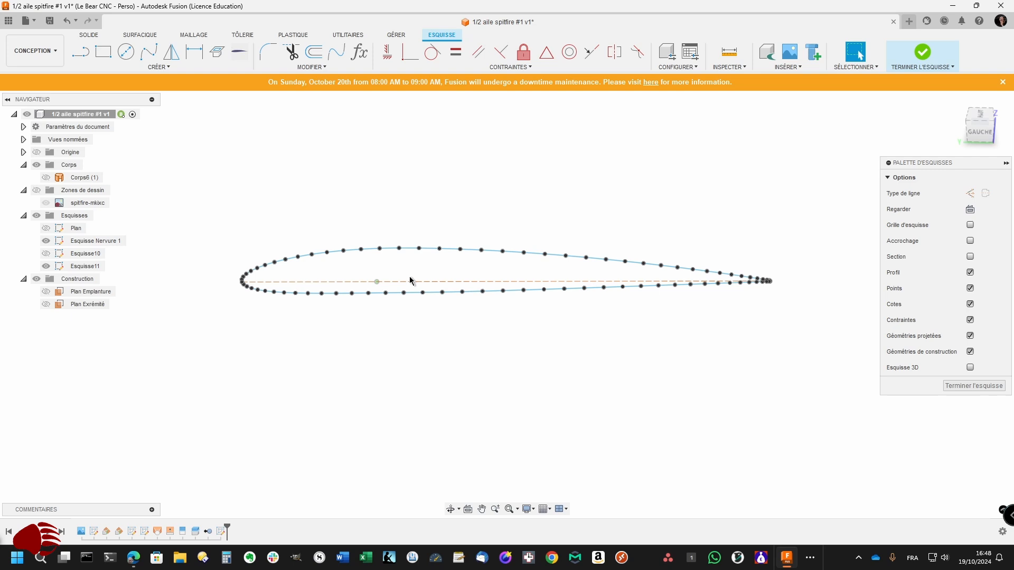
- Draw two crossing lines, each about 0.5 mm long, at the open trailing edge: one vertical from the lower curve's end, one extending the upper curve
scroll(412, 281, up, 5)
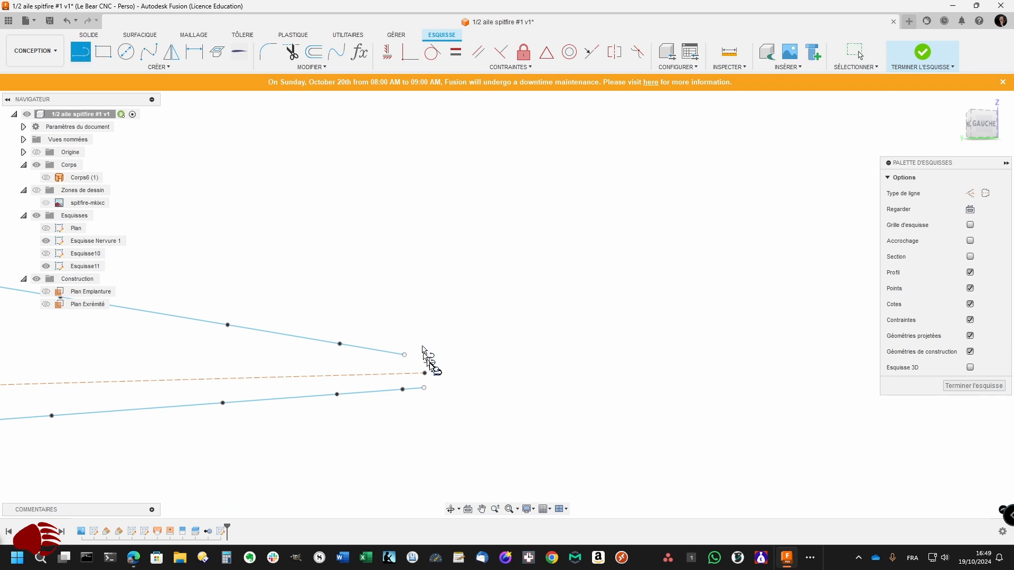
click(424, 388)
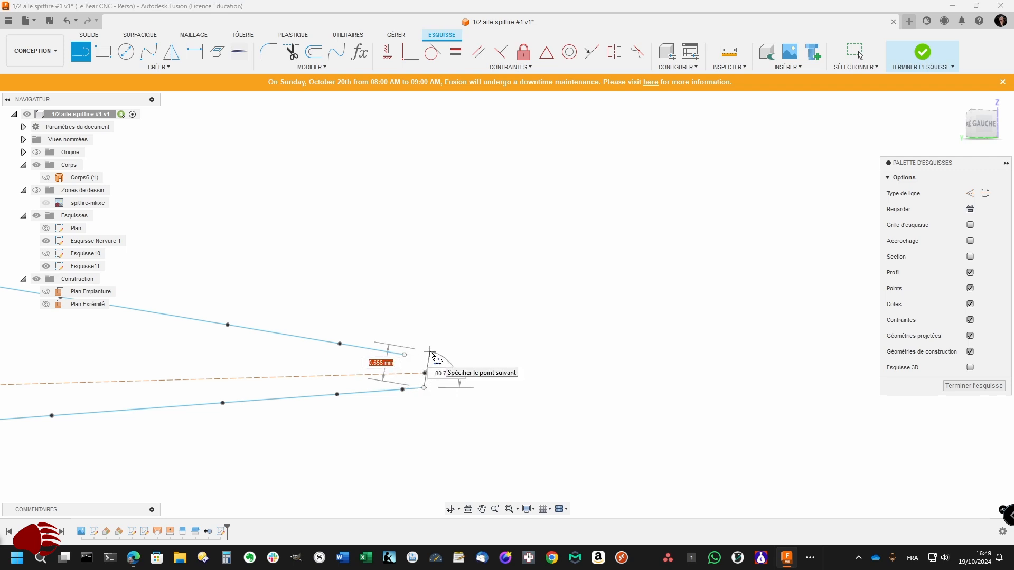
click(426, 352)
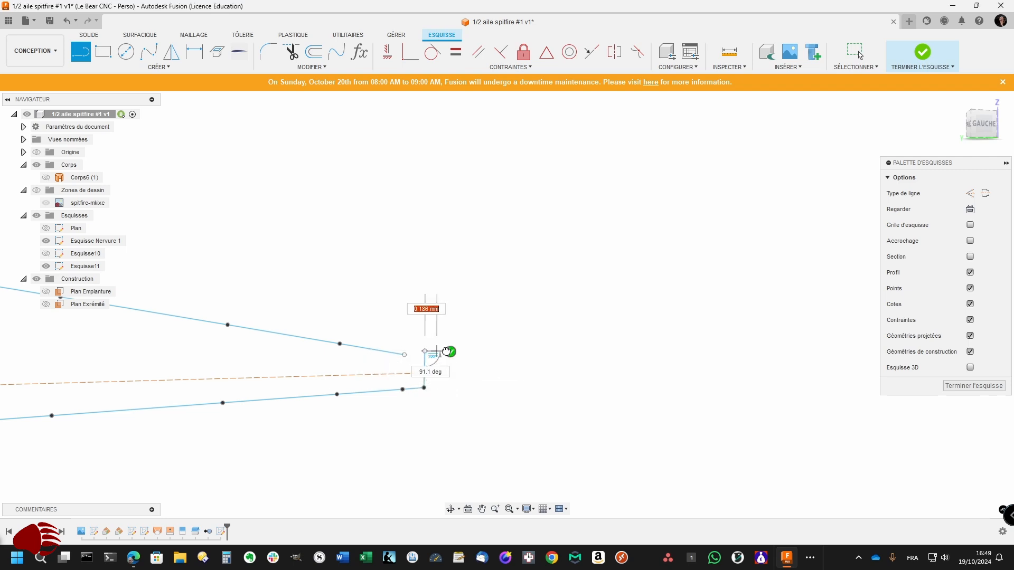
click(448, 352)
click(405, 355)
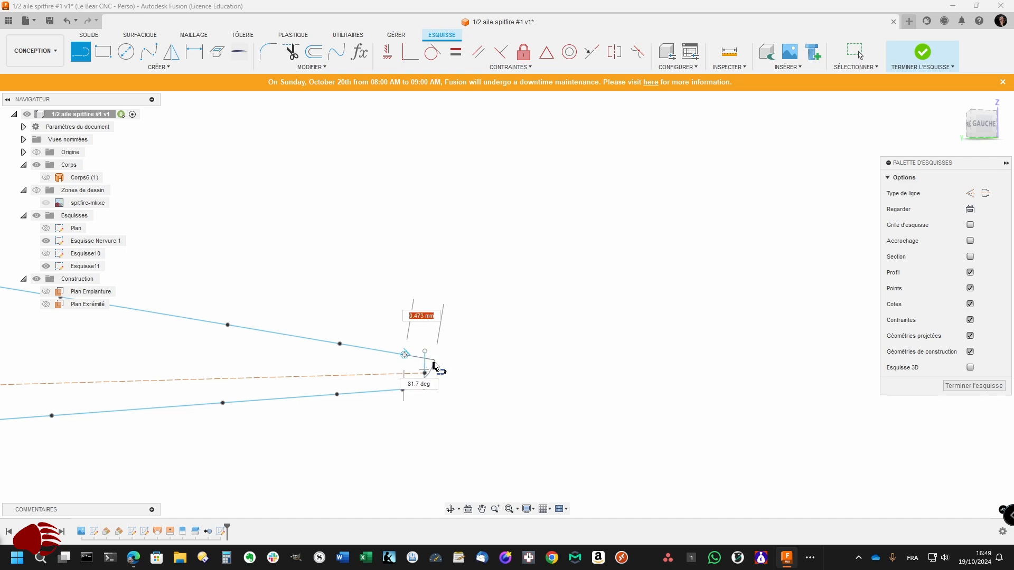
click(426, 359)
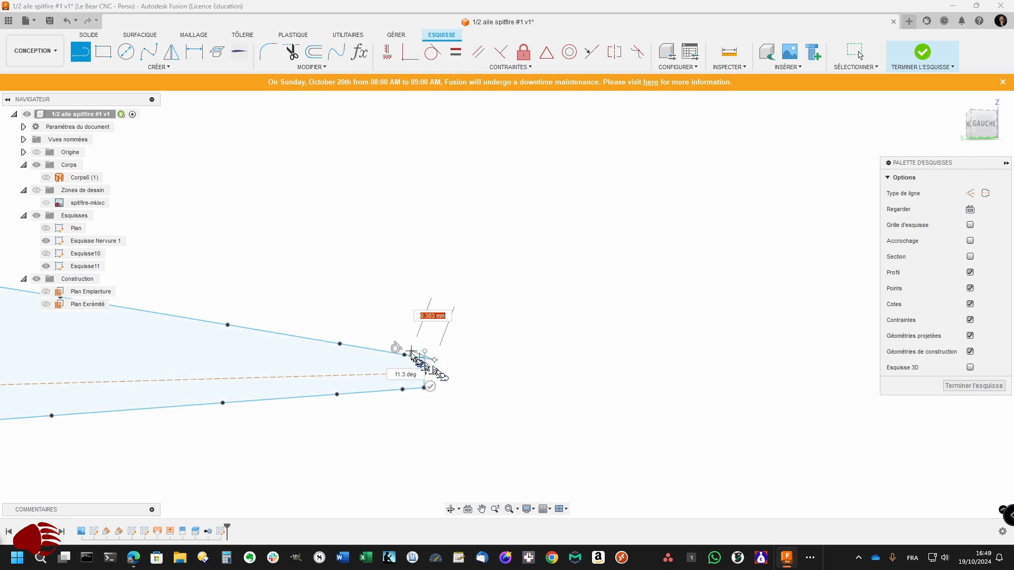
click(431, 381)
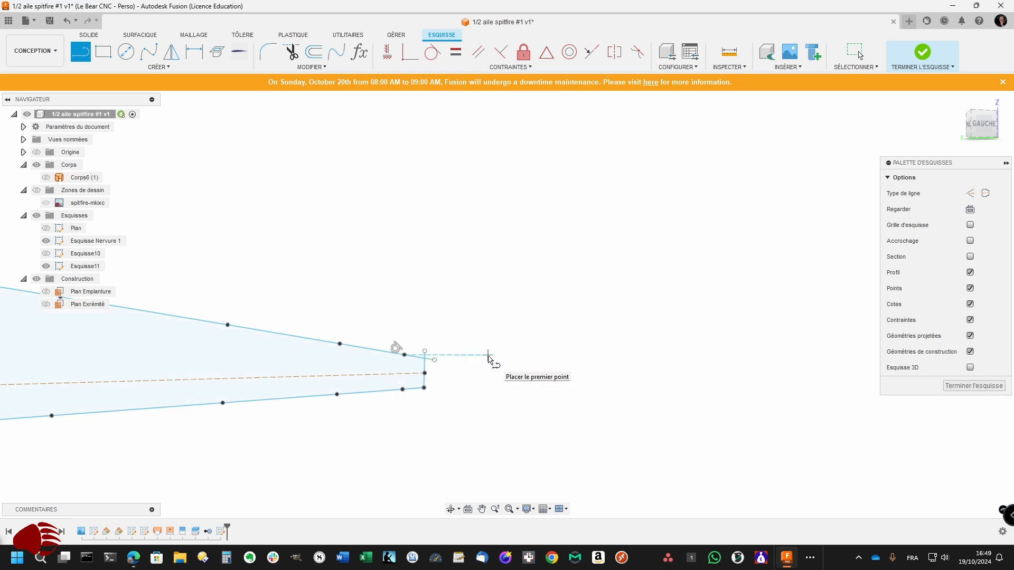
key(Escape)
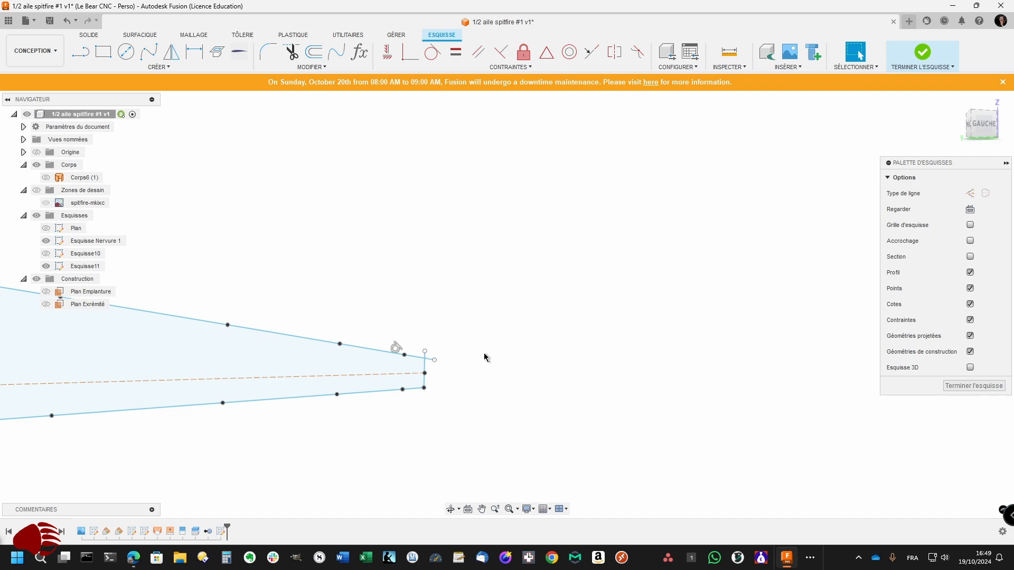
- Trim the overhanging ends of the two lines at the trailing edge and finish the tip airfoil sketch
key(t)
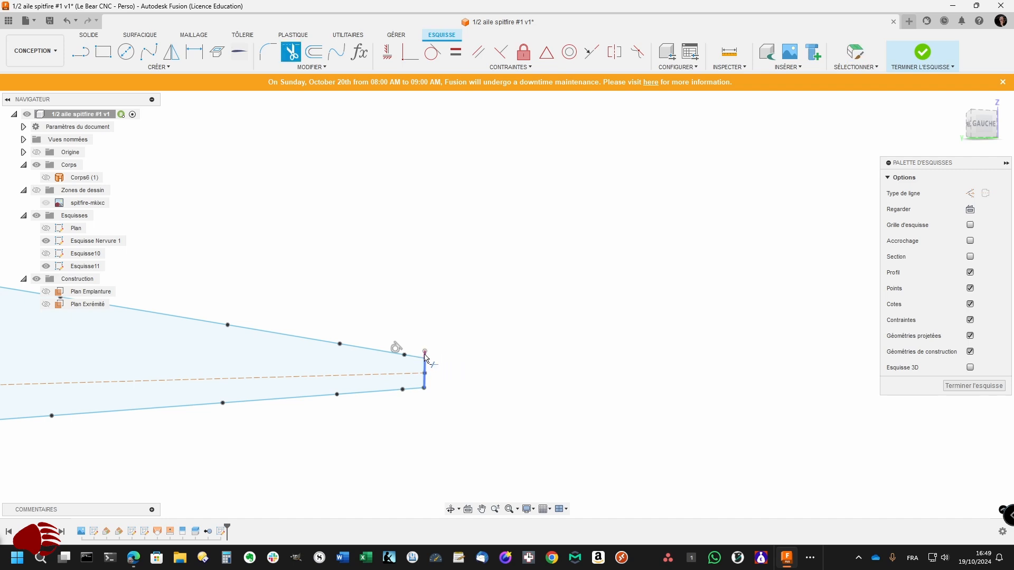
click(426, 359)
scroll(433, 355, down, 4)
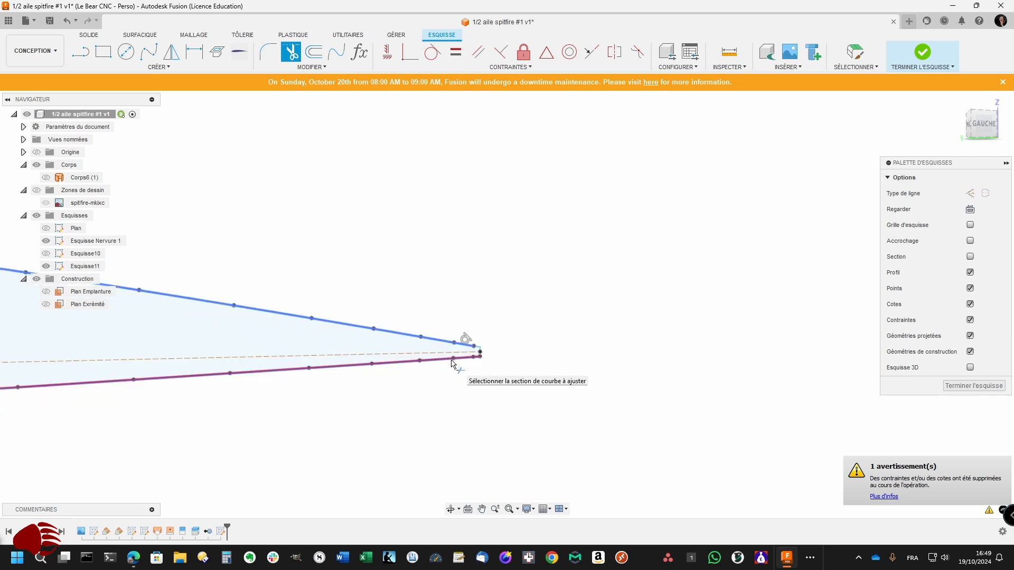
click(972, 386)
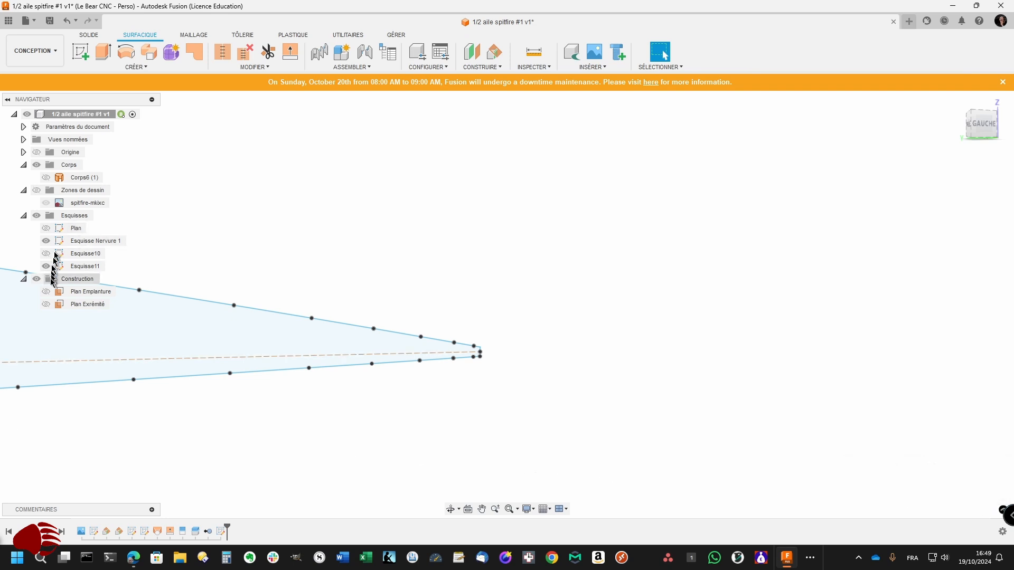
- Show the trimmed wing surface body Corps6 (1) together with the root and tip airfoil sketches
double_click(74, 230)
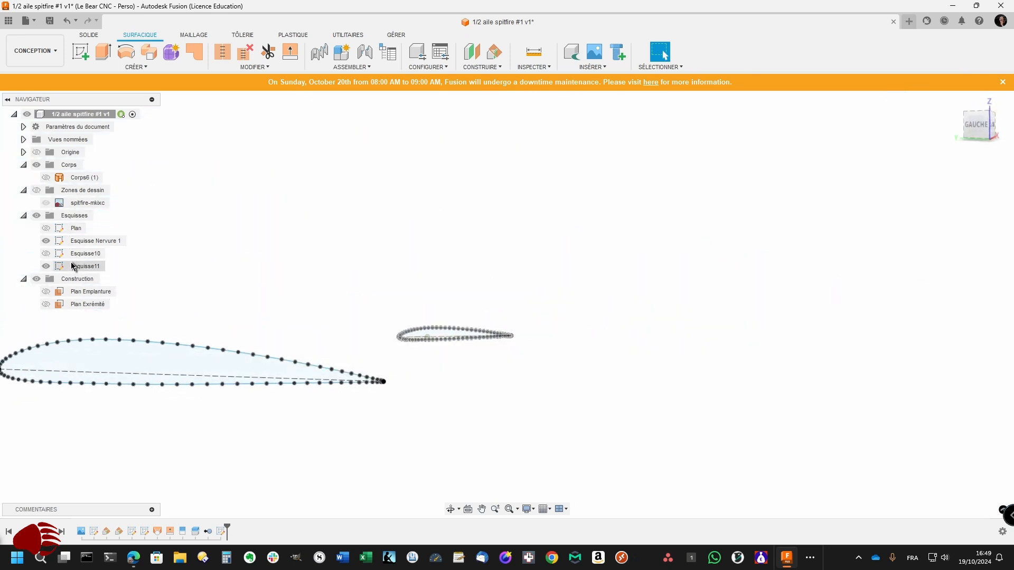
click(48, 179)
click(45, 178)
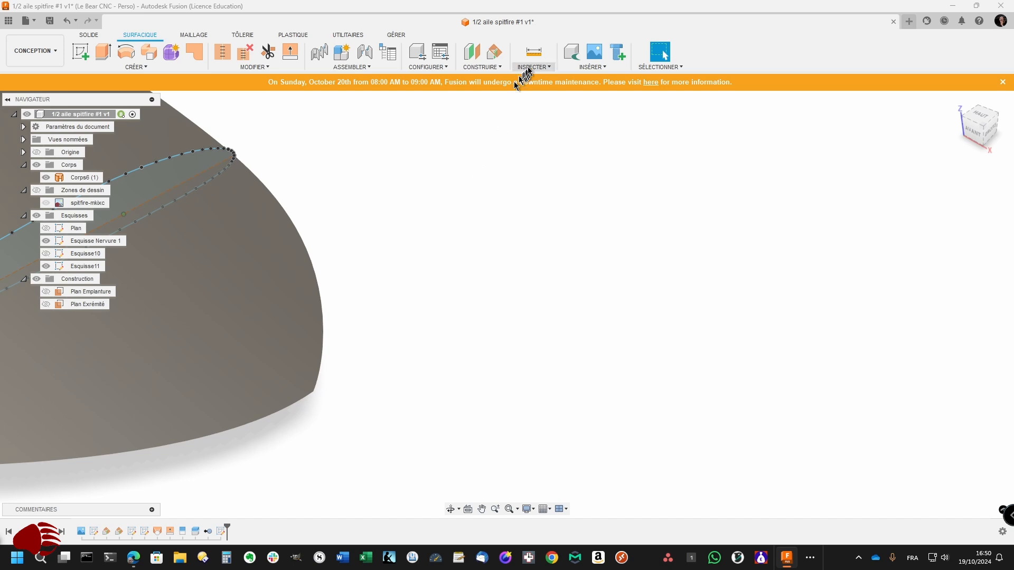
- Construct a Point at Vertex on the outermost vertex of the wing surface at the wing tip
click(482, 68)
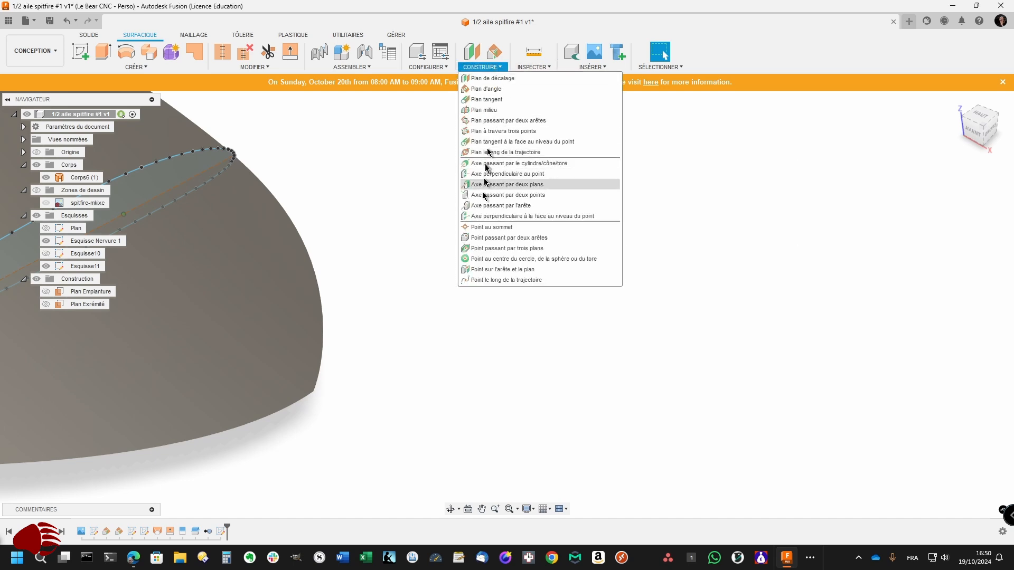
click(487, 227)
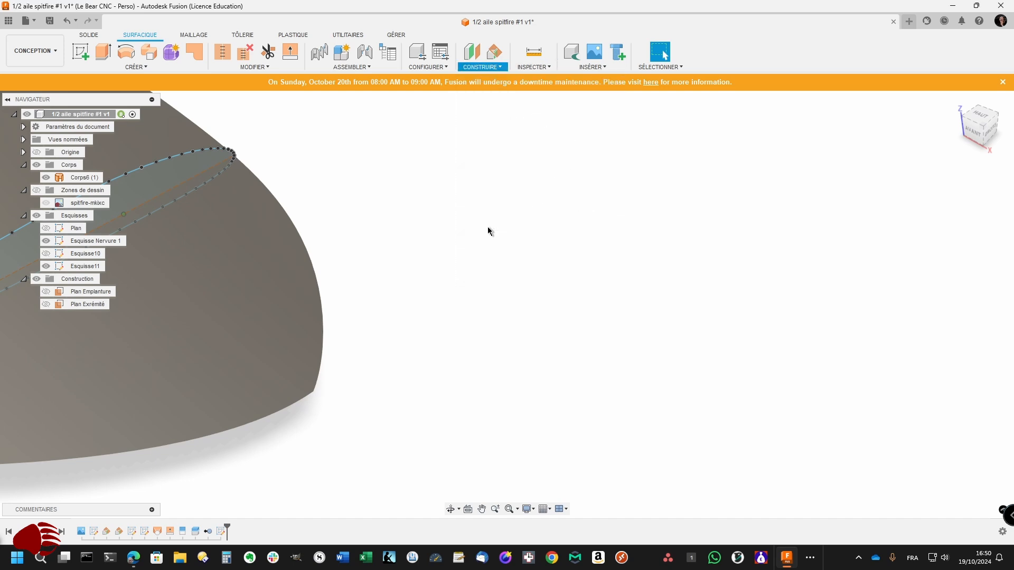
click(315, 392)
shift+middle_drag(315, 394, 569, 323)
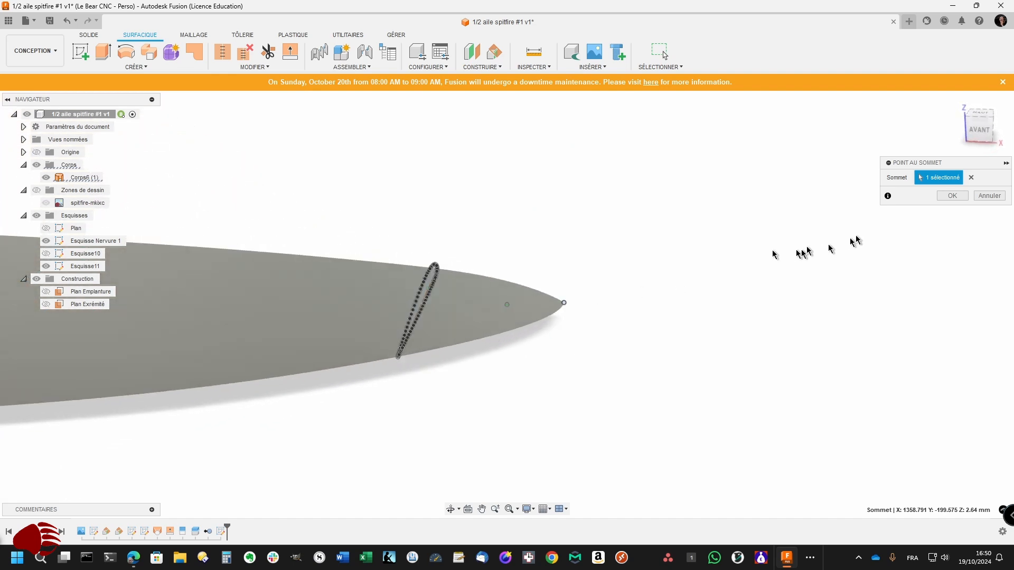
click(939, 200)
- Start a surface Loft with the root airfoil profile and the tip airfoil profile as its contours
shift+middle_drag(690, 188, 338, 132)
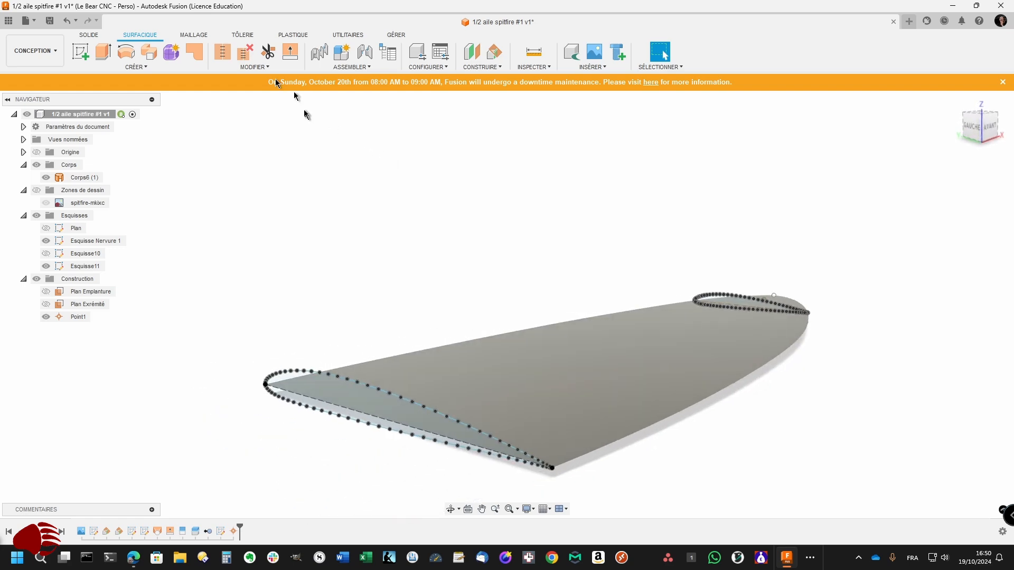
click(149, 68)
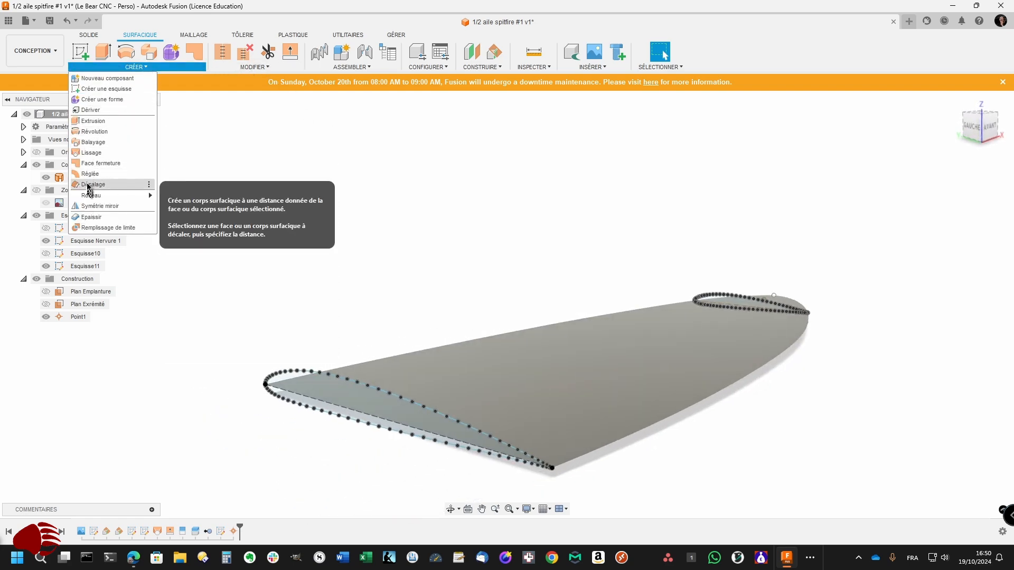
click(91, 152)
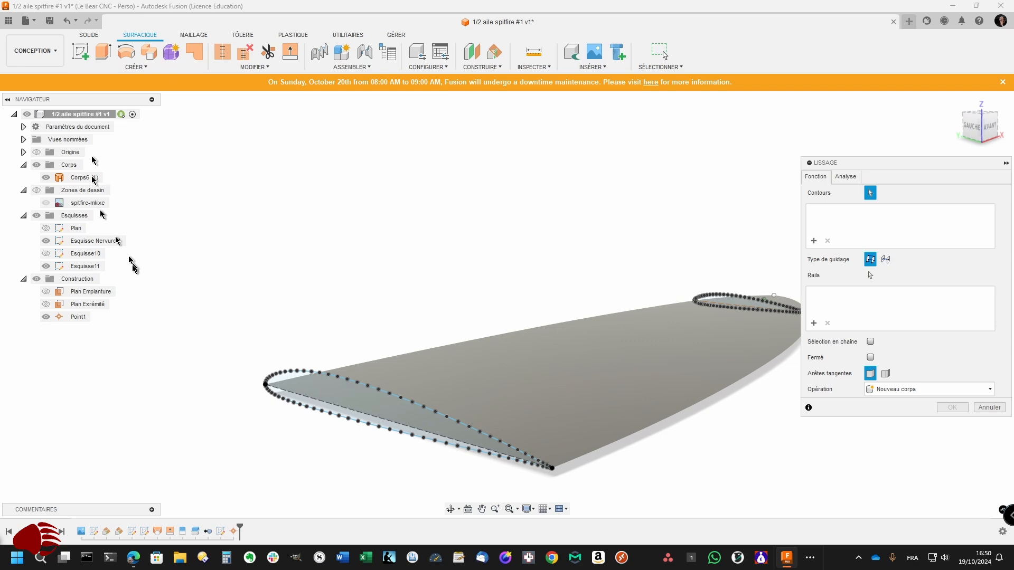
click(291, 377)
scroll(423, 365, up, 5)
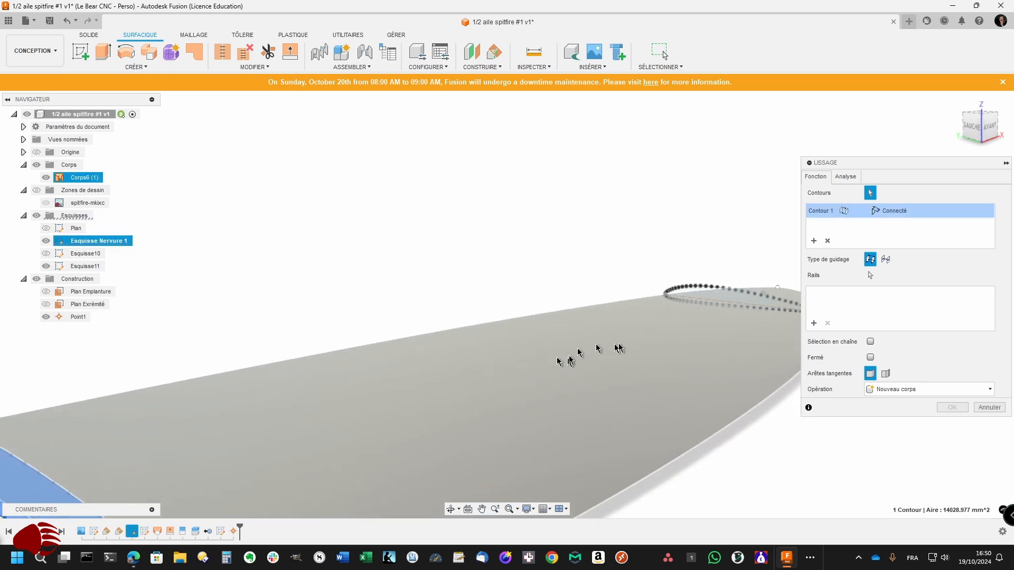
click(699, 298)
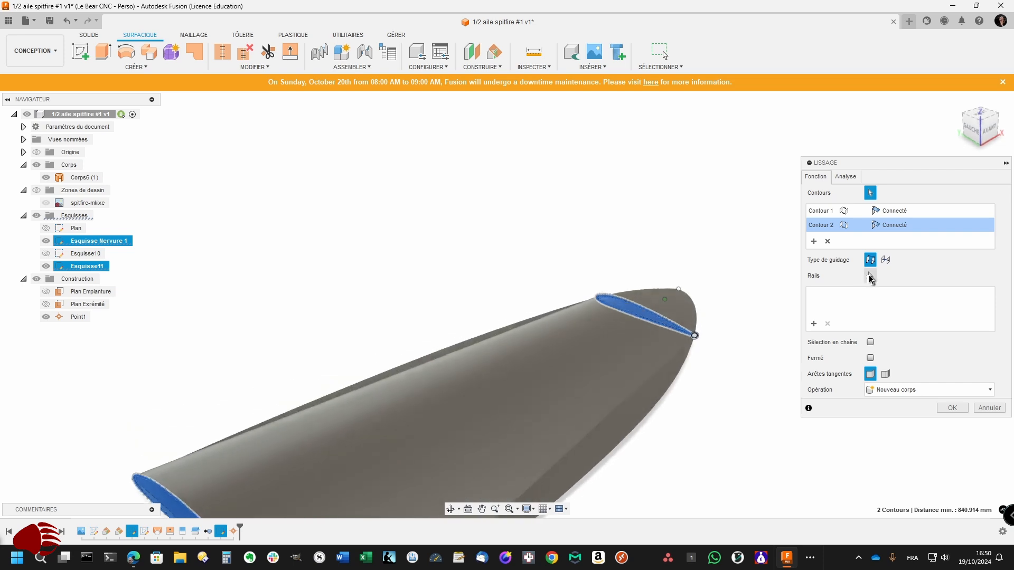
click(869, 276)
shift+middle_drag(642, 275, 591, 297)
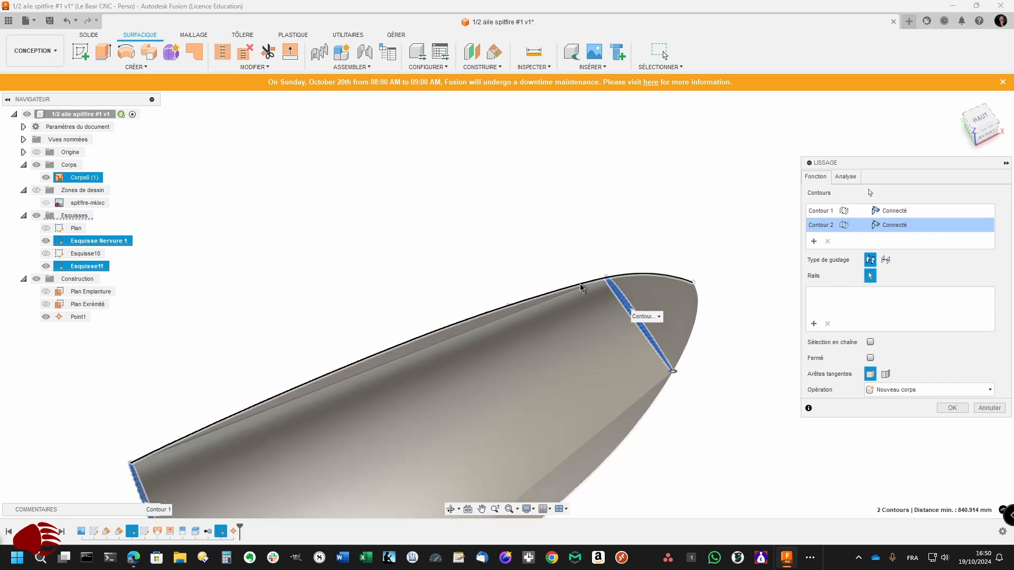
click(580, 287)
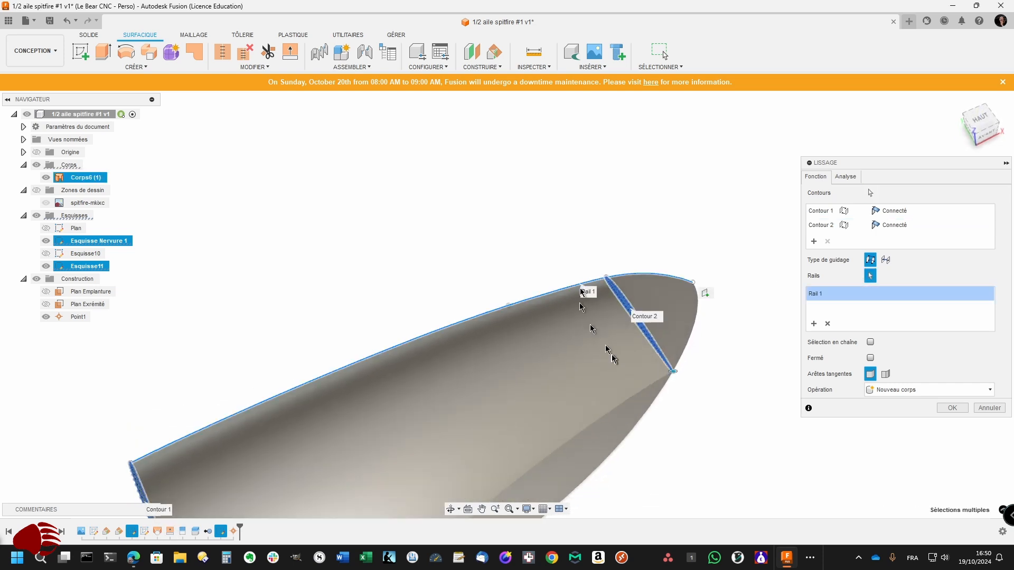
click(634, 430)
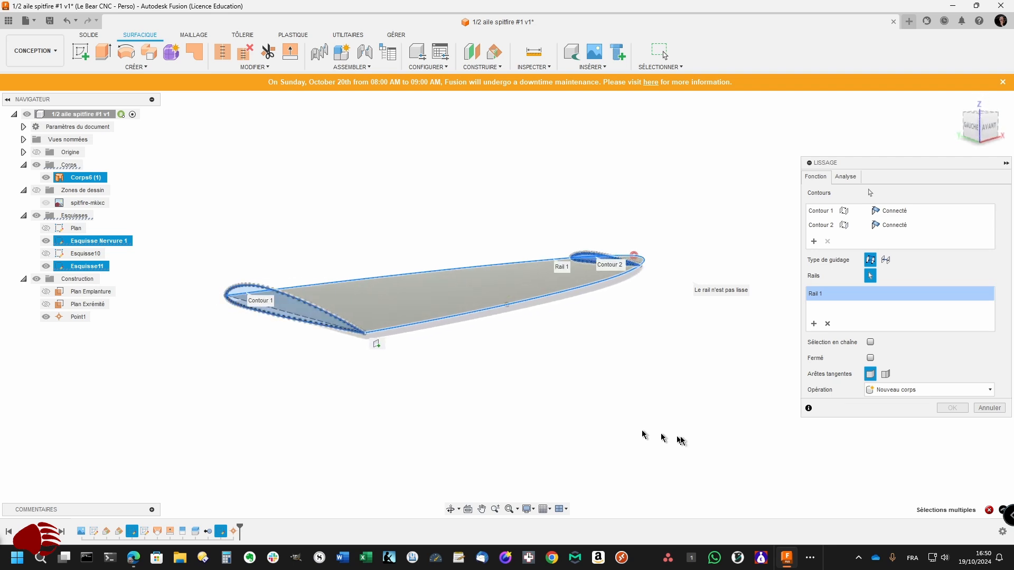
click(992, 409)
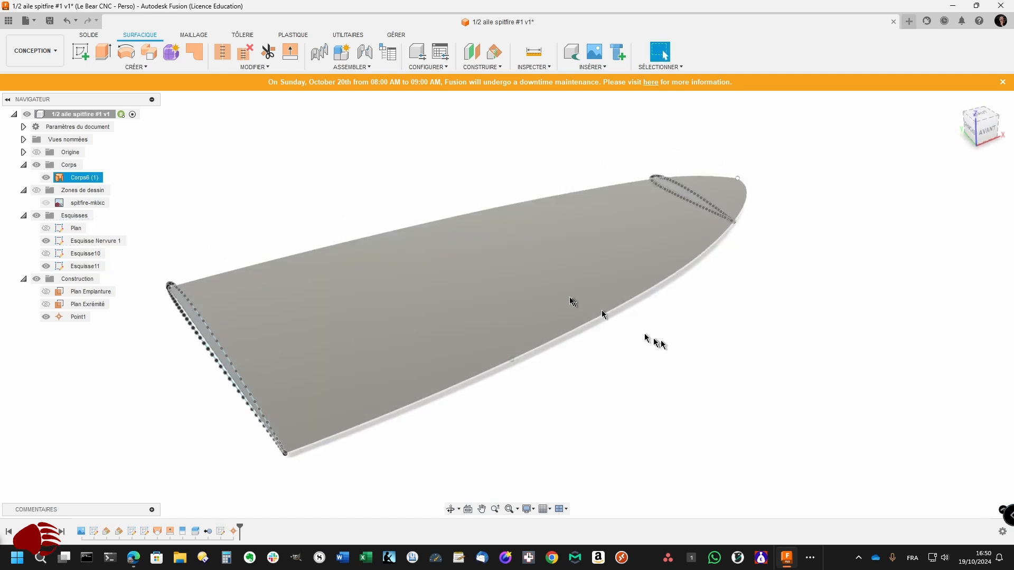
- Start a new surface Loft with the root airfoil and the tip airfoil profiles as its two contours
click(136, 67)
click(100, 155)
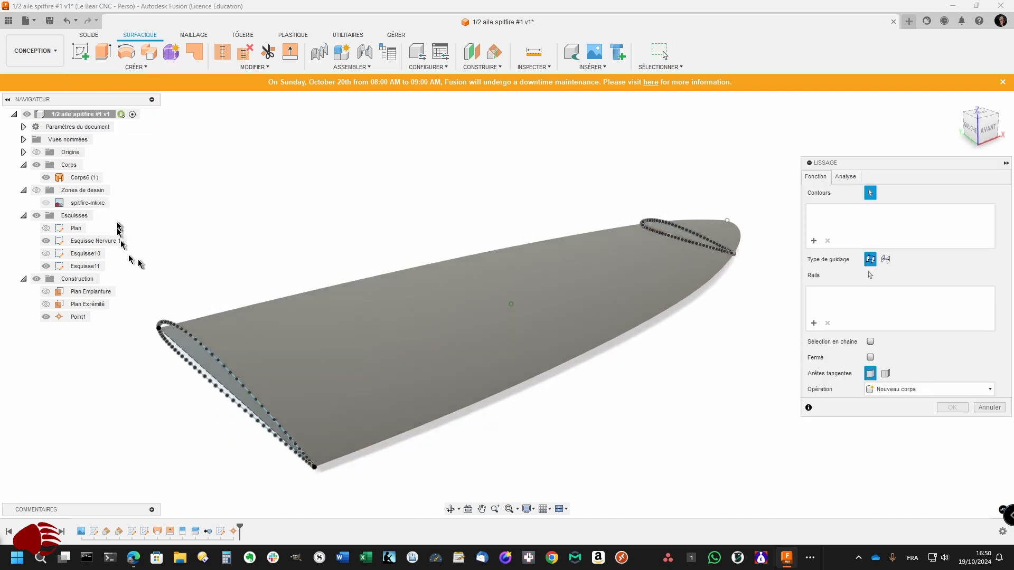
click(199, 336)
scroll(343, 343, up, 5)
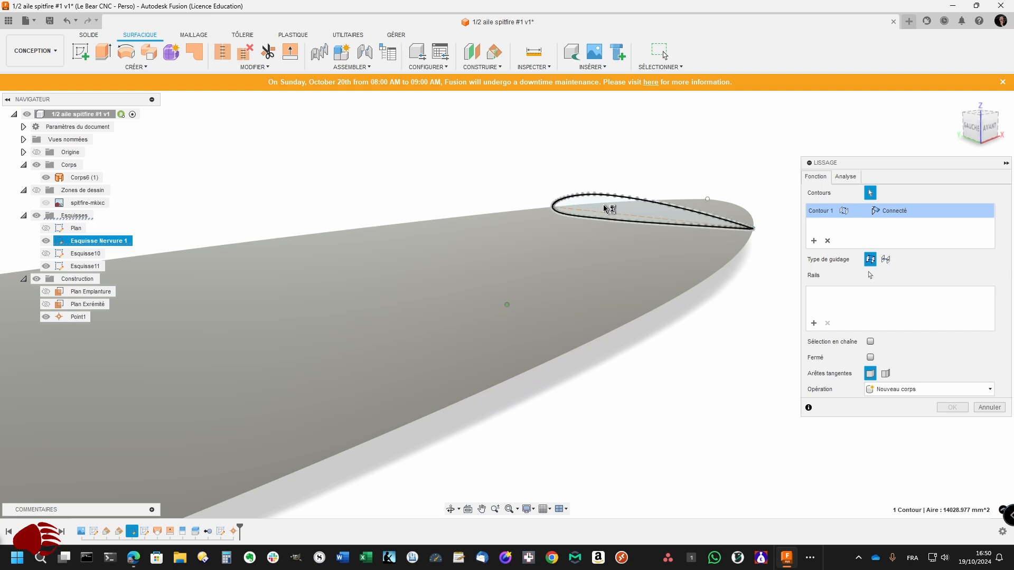
click(605, 209)
scroll(687, 222, down, 5)
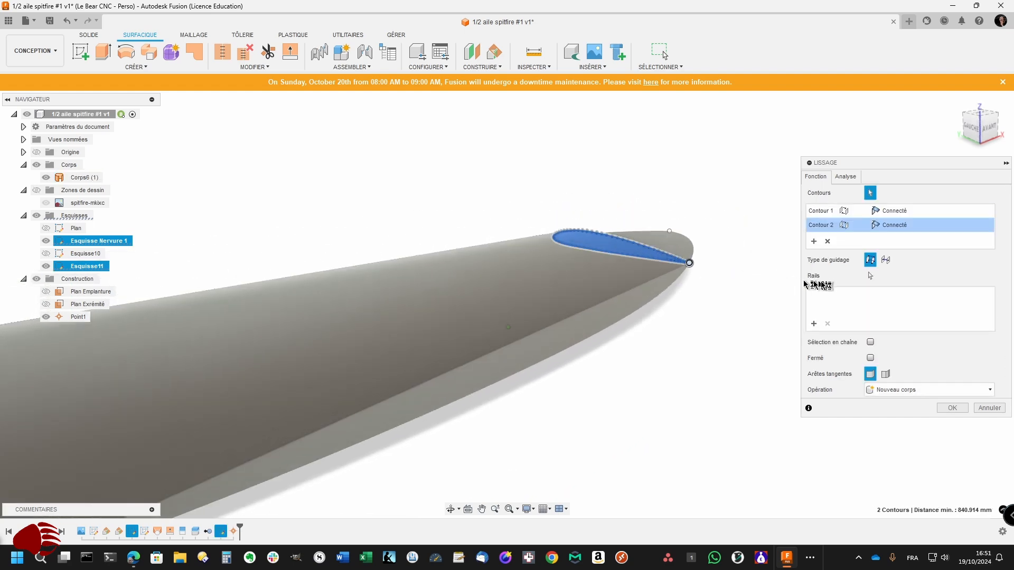
- Guide the loft with the wing surface's leading edge and trailing edge as two separate rails and create it as a new body
click(869, 278)
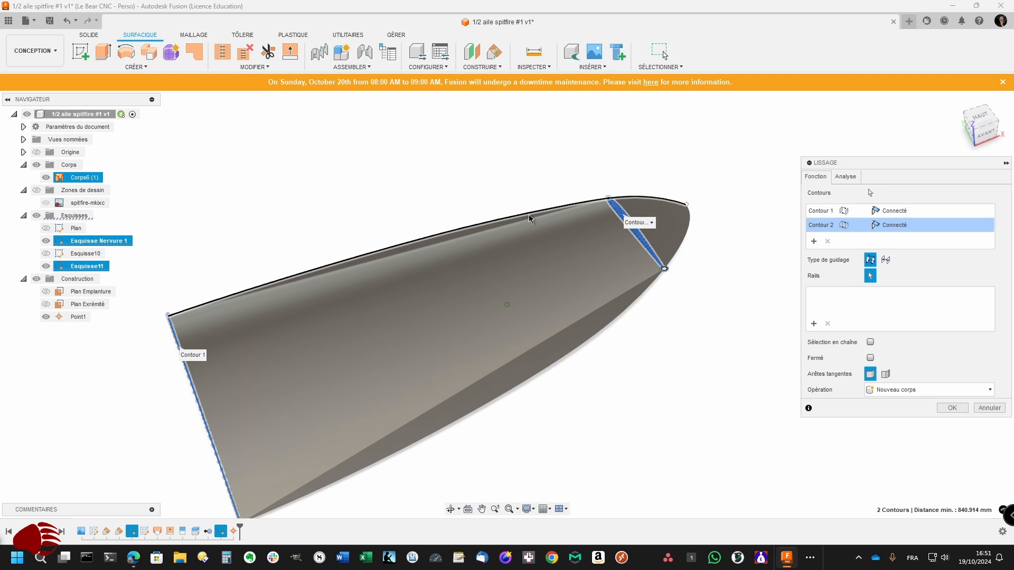
click(530, 217)
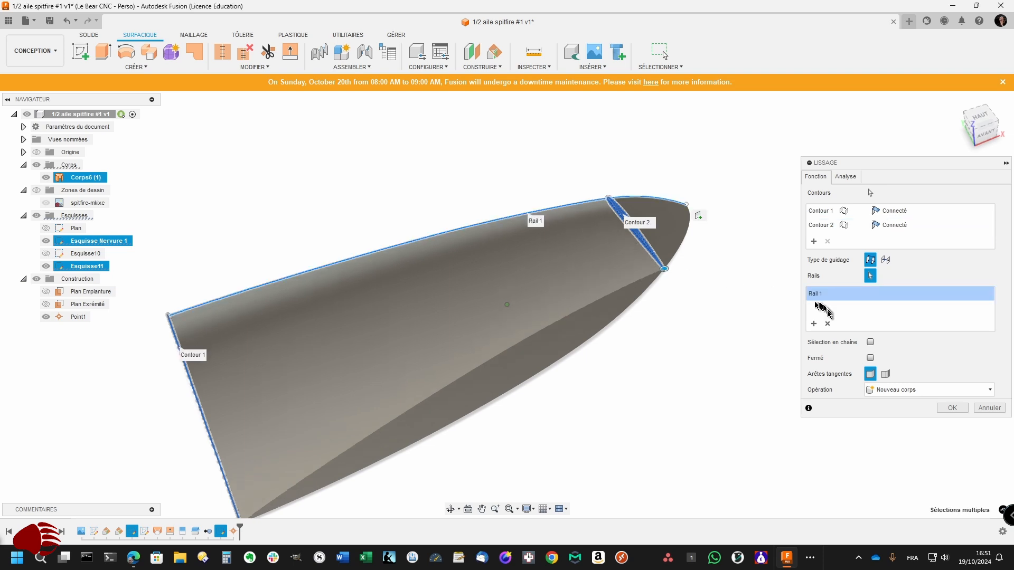
click(814, 324)
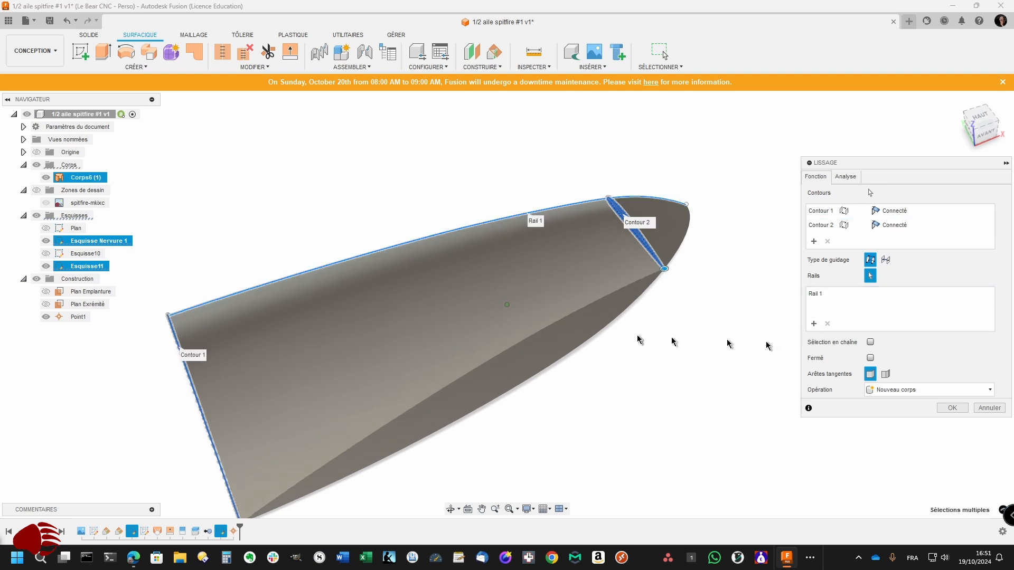
click(601, 334)
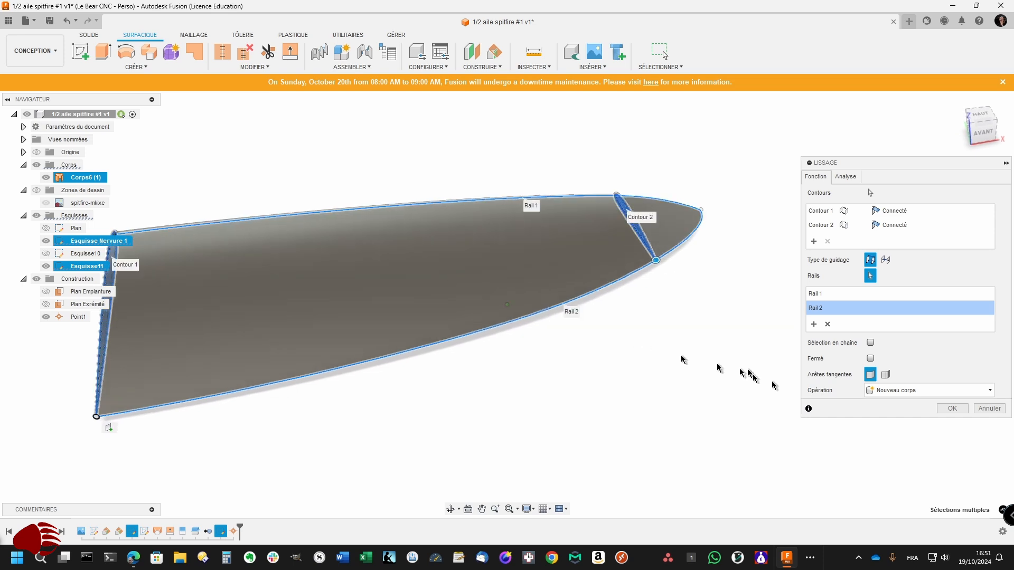
click(946, 411)
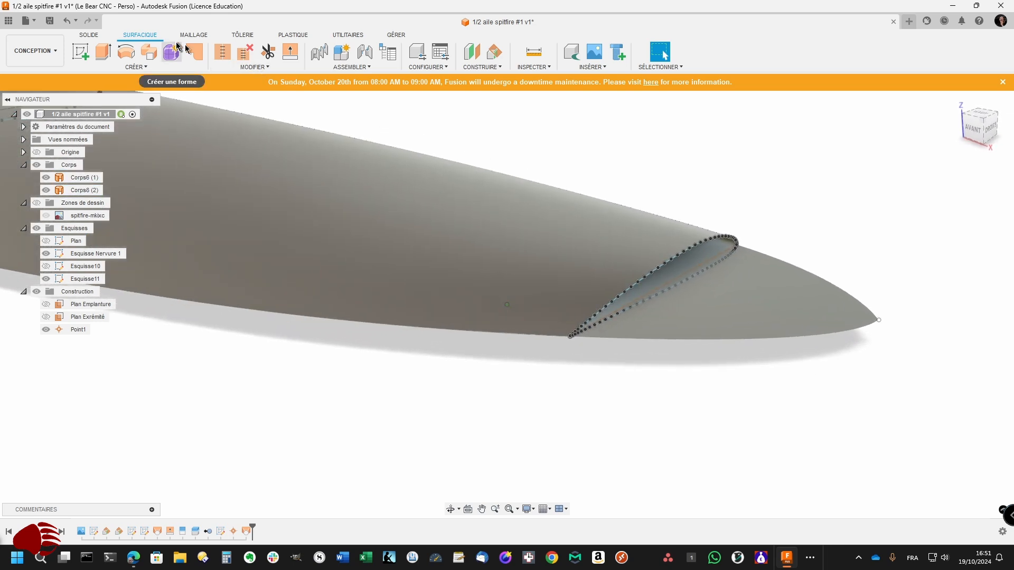
- Start a surface Loft from the tip airfoil profile to the construction point at the wing tip
click(134, 67)
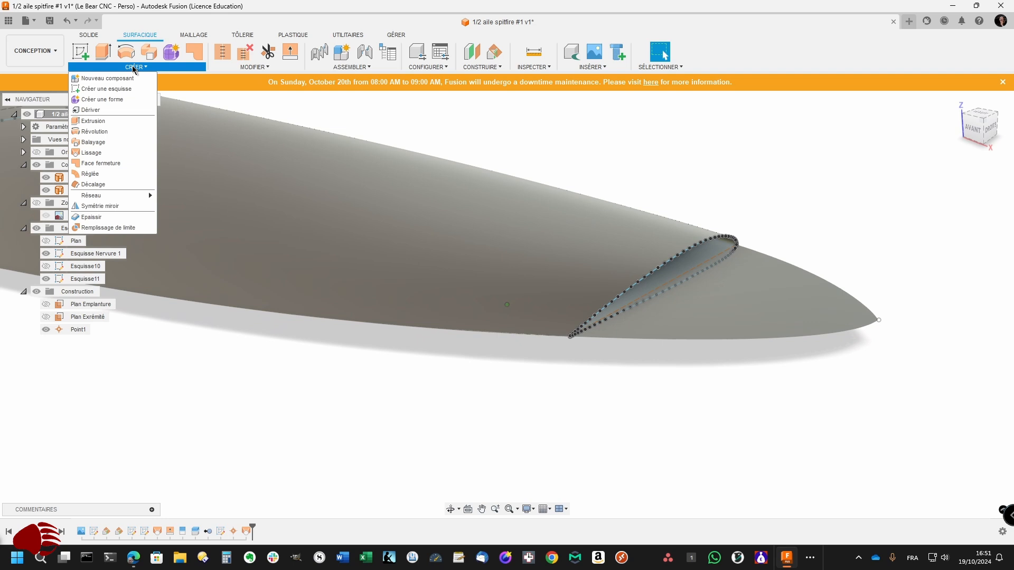
click(92, 152)
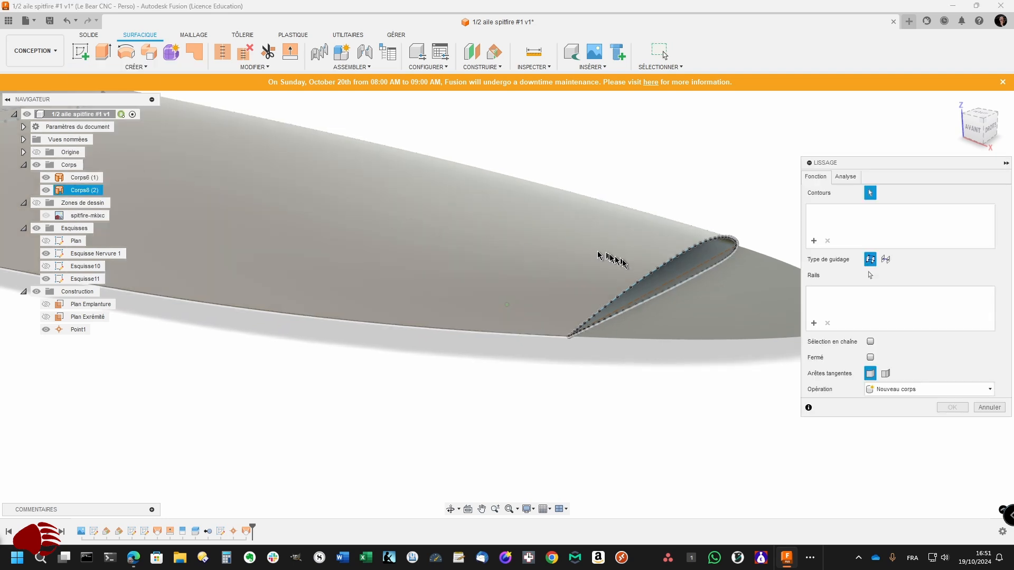
click(655, 285)
shift+middle_drag(657, 287, 871, 280)
click(704, 289)
- Guide the wing tip loft with the surface's leading and trailing edges as two rails and create it as a new body
click(870, 275)
shift+middle_drag(750, 275, 717, 235)
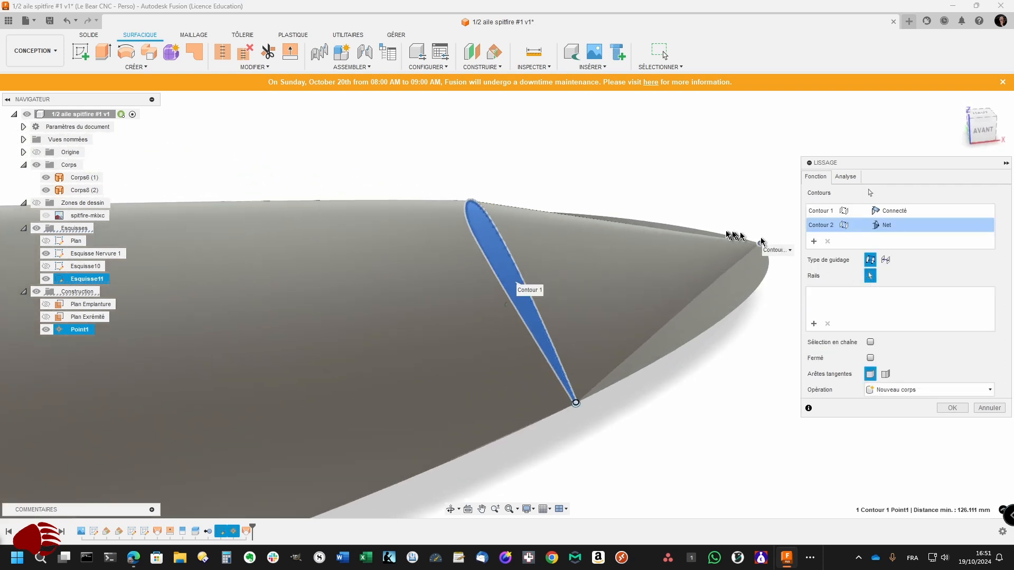
click(716, 235)
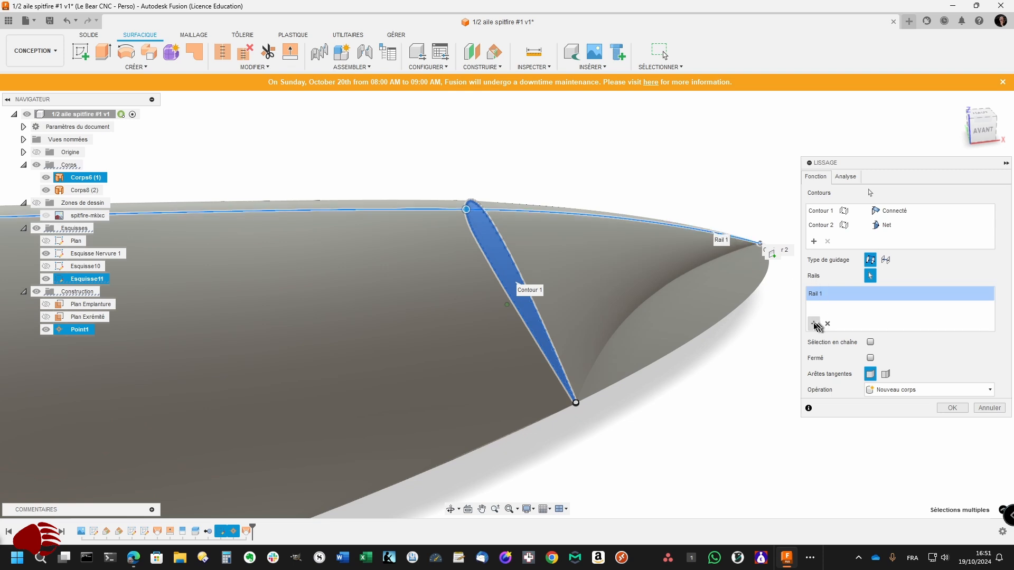
click(729, 322)
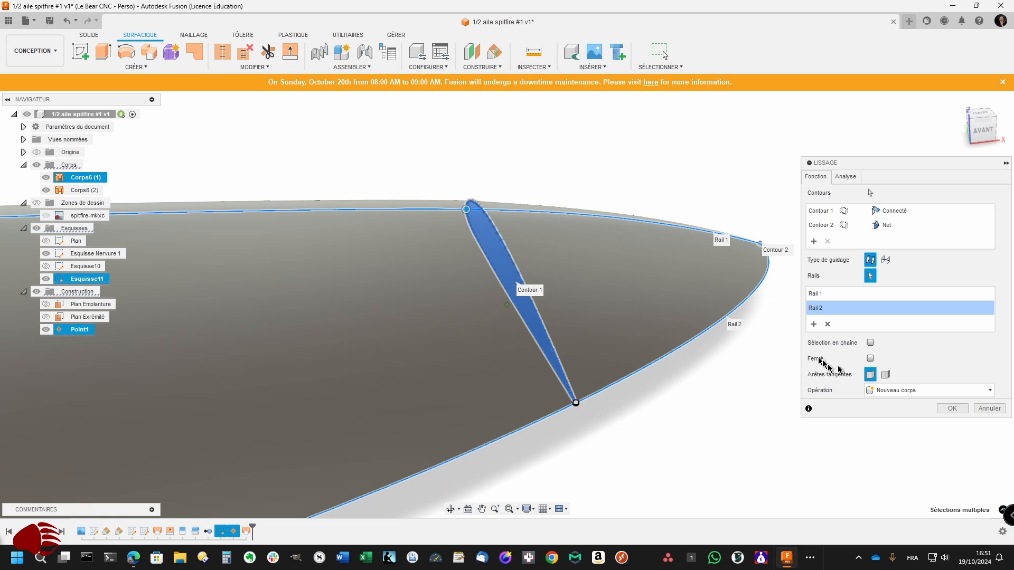
click(951, 410)
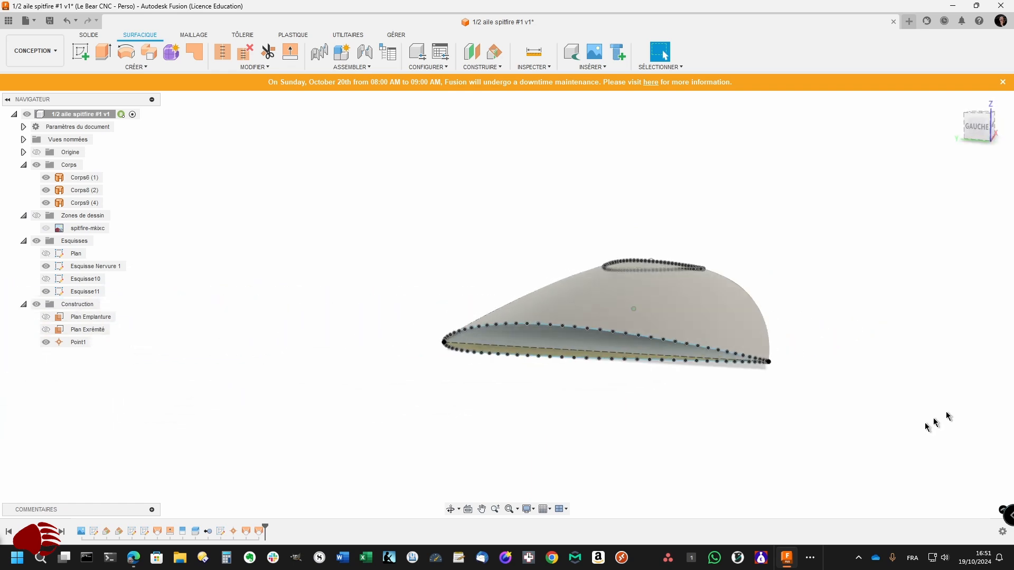
- Hide the flat reference surface body Corps6 (1) and all the sketches so only the lofted wing bodies show
click(624, 355)
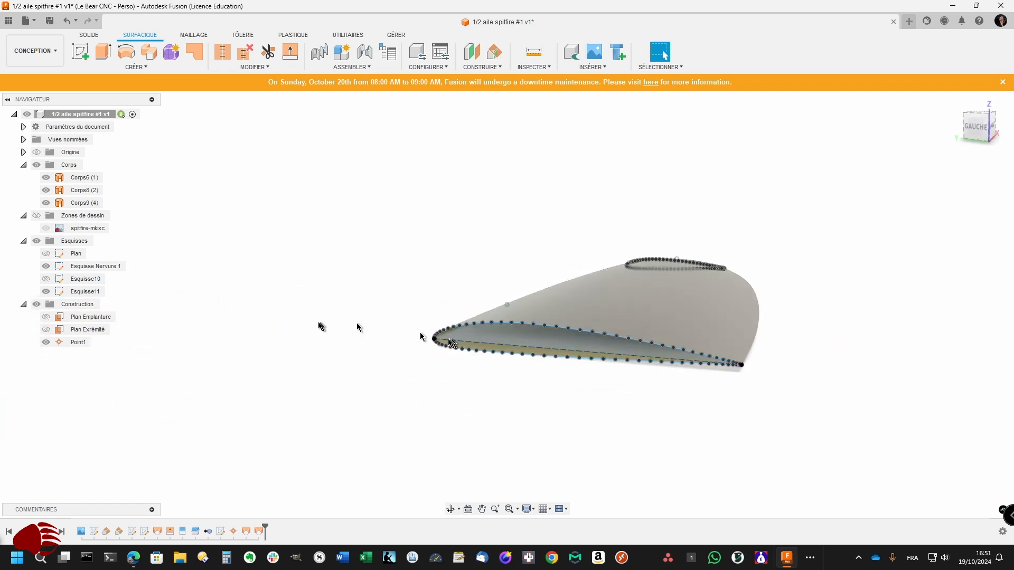
click(45, 177)
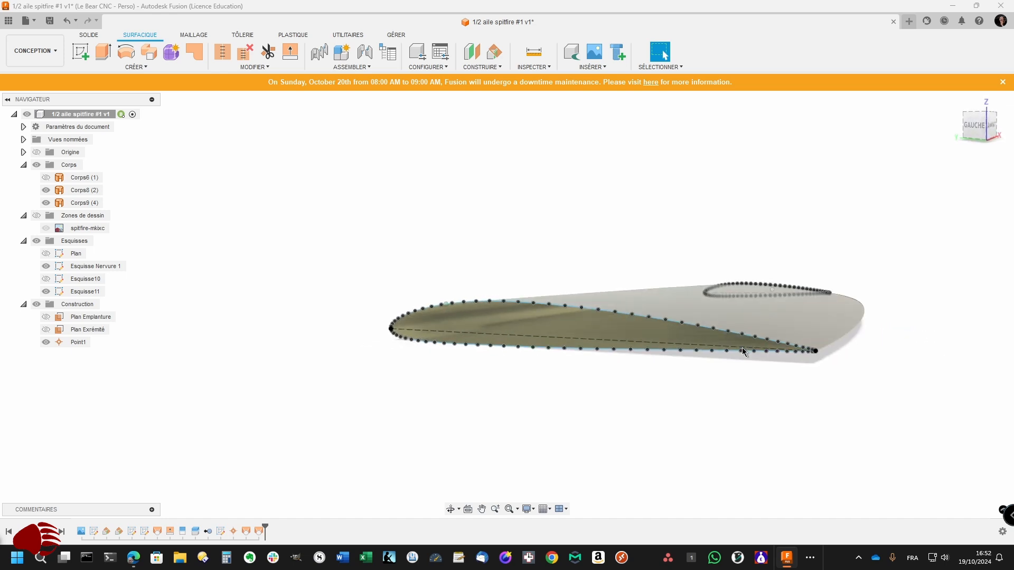
click(738, 354)
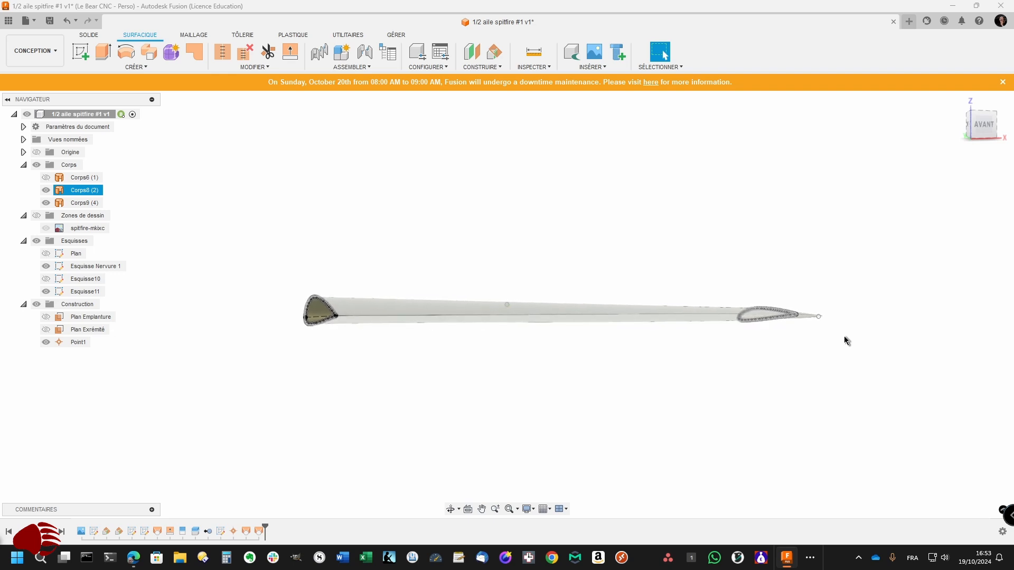
click(844, 336)
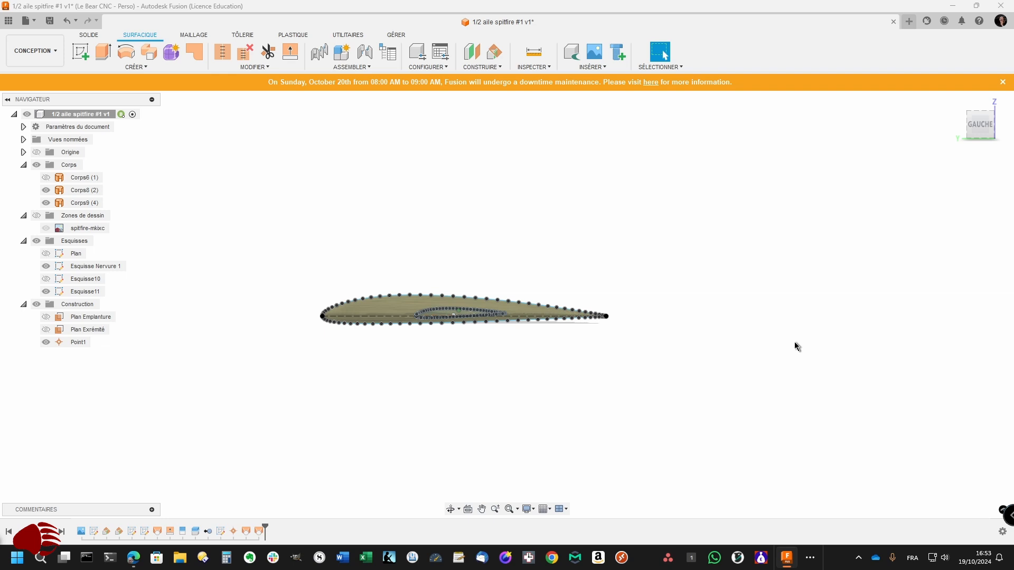
click(30, 241)
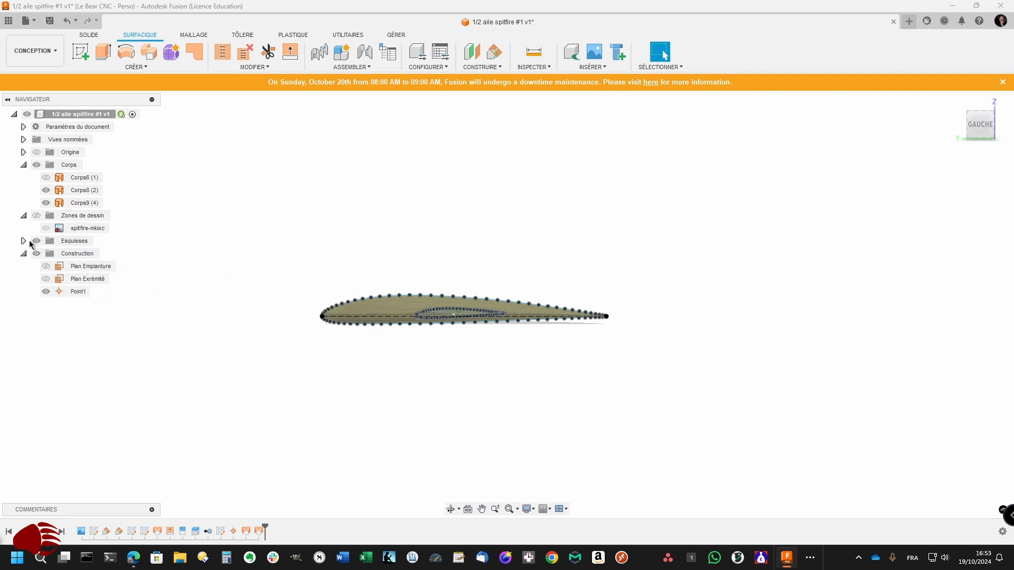
click(37, 241)
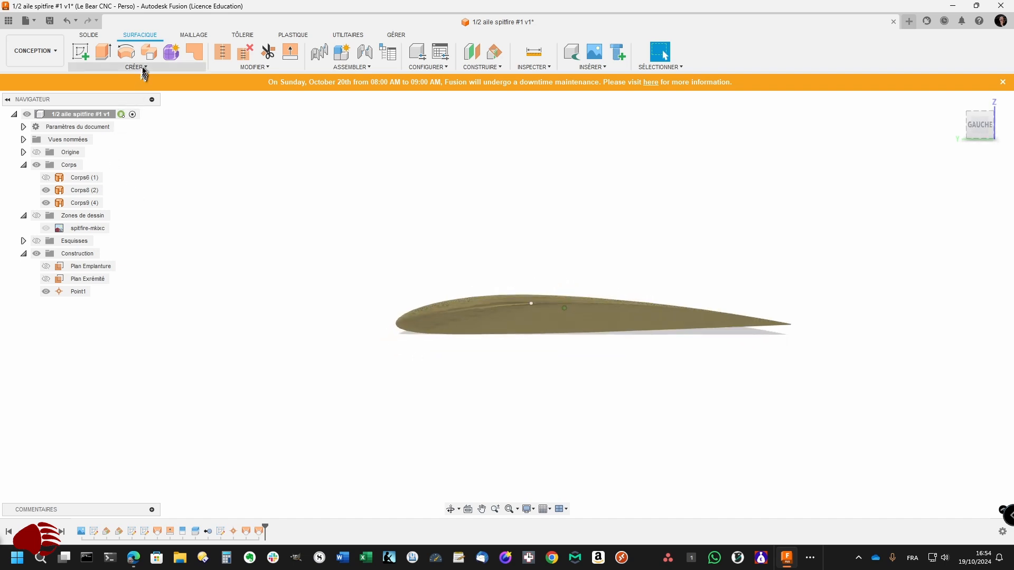
- Close the open root end of the wing with a Patch surface bounded by the root airfoil's edge loop
click(140, 67)
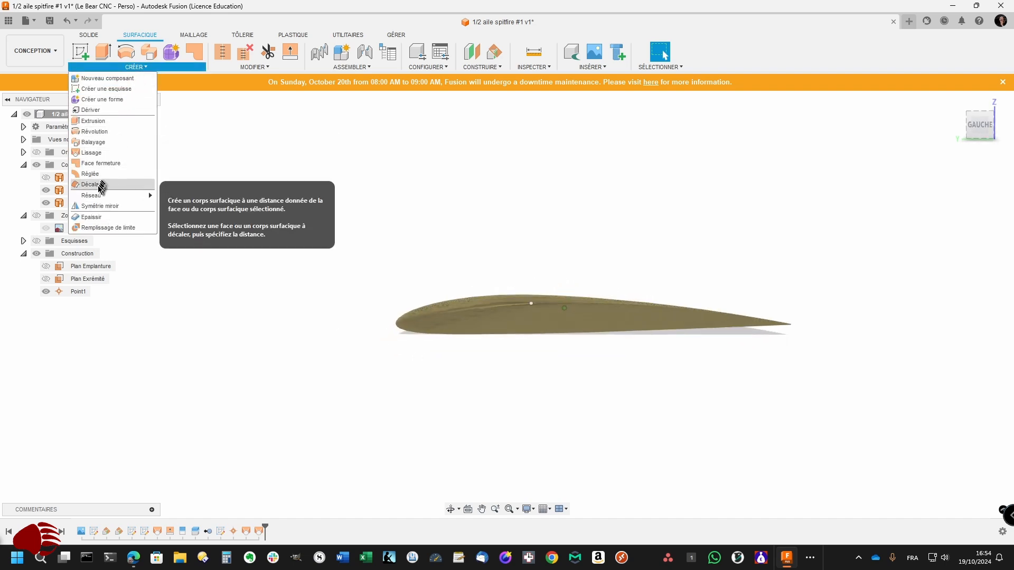
click(101, 163)
shift+middle_drag(247, 224, 326, 275)
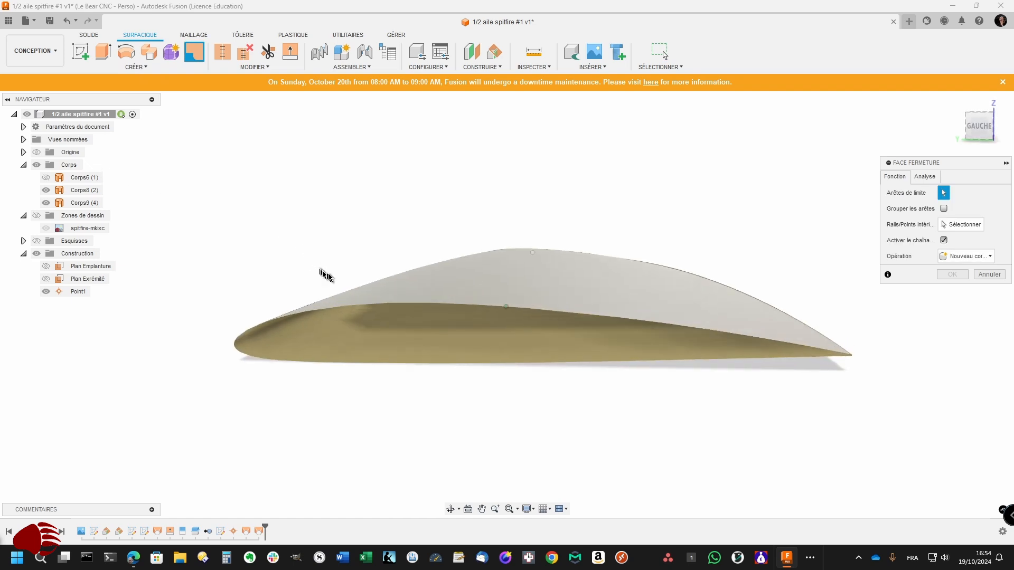
click(355, 309)
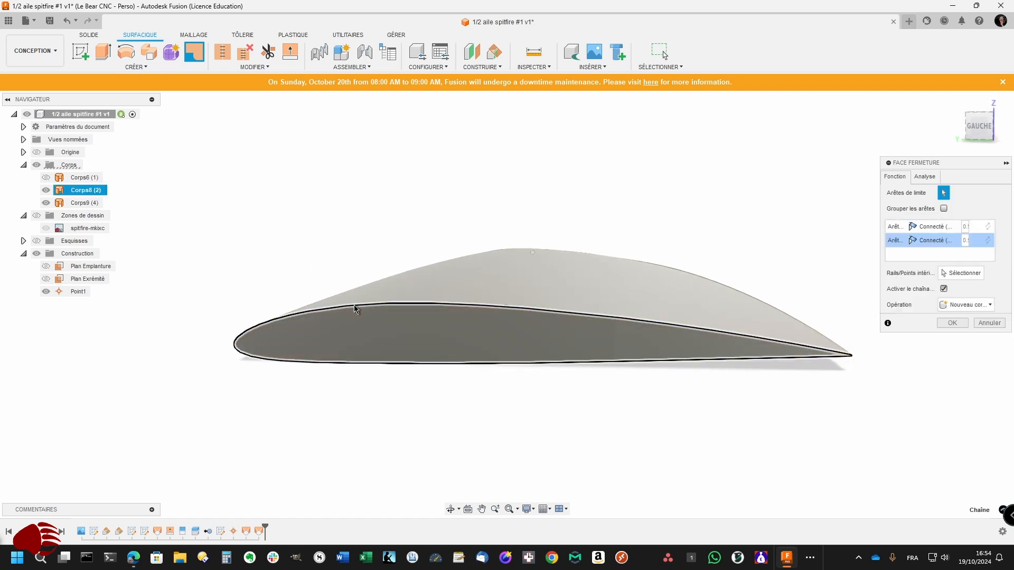
shift+middle_drag(355, 309, 622, 320)
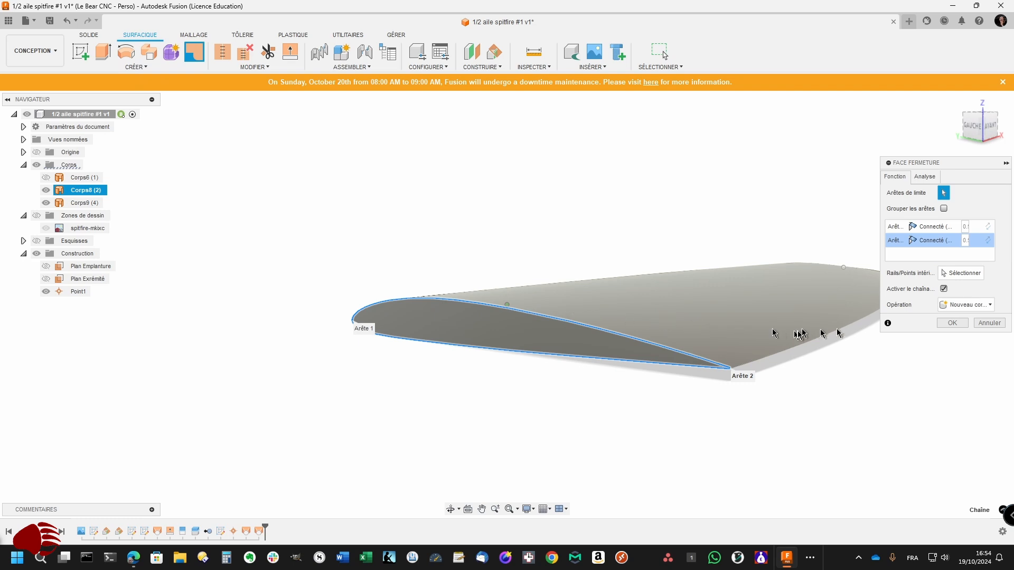
click(949, 329)
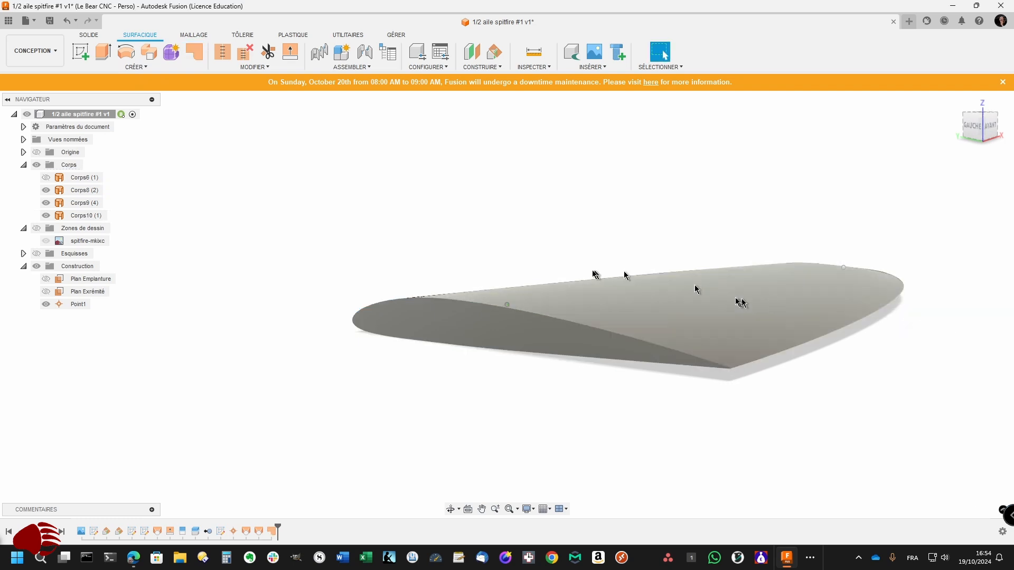
- Stitch the root patch to the main wing loft as a new body with a 0.10 mm tolerance
click(254, 67)
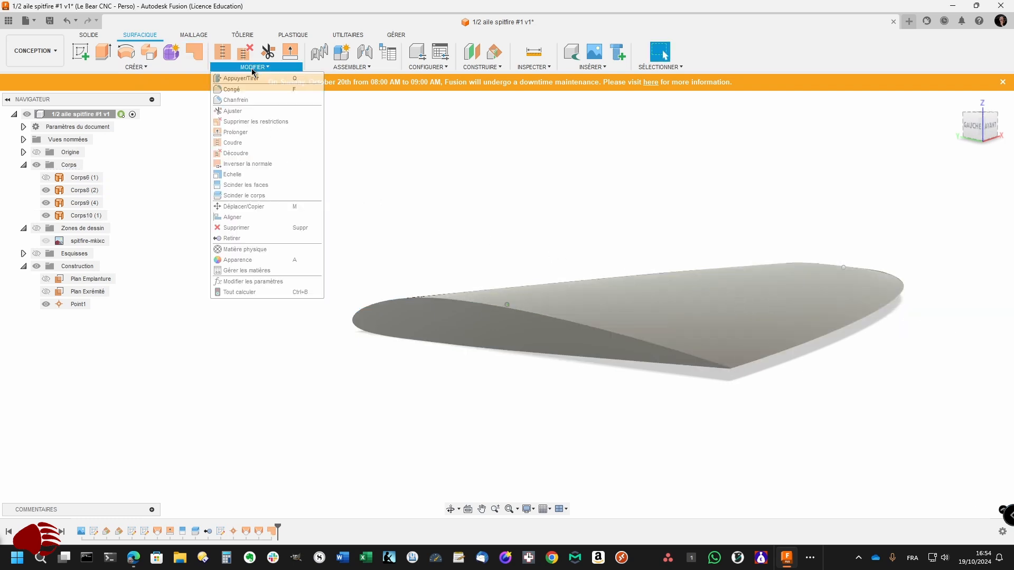
click(235, 143)
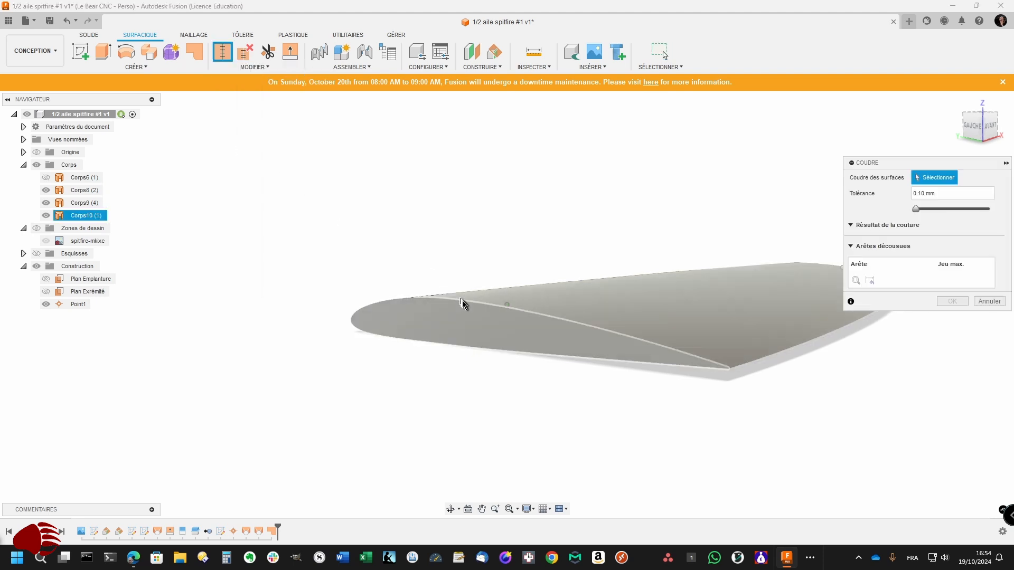
click(465, 314)
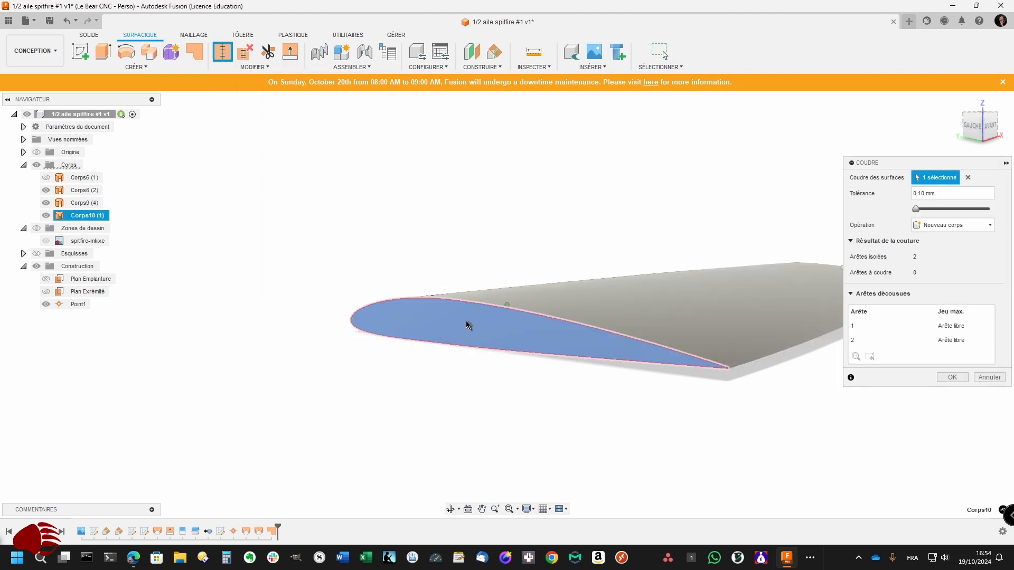
click(564, 311)
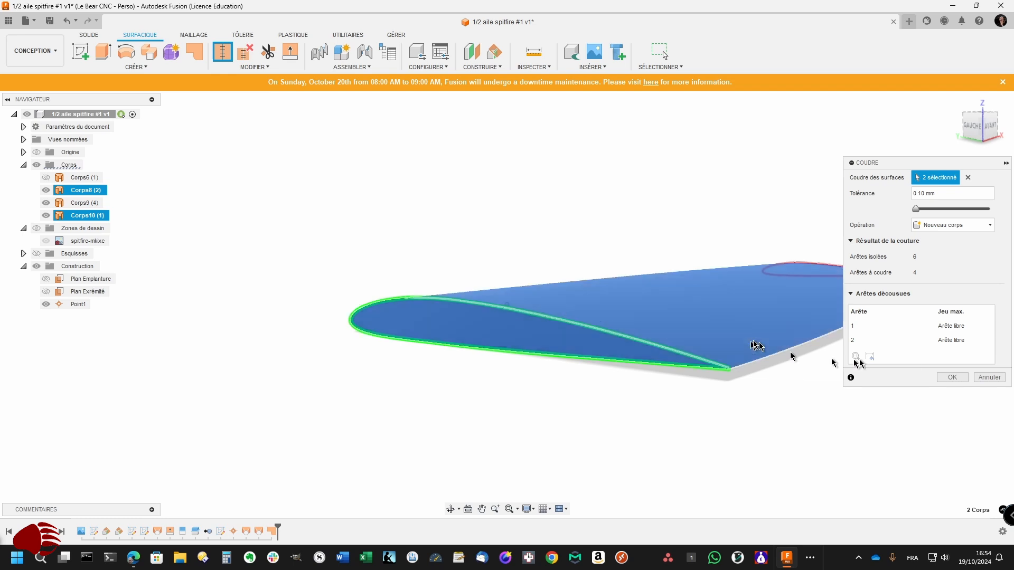
click(951, 377)
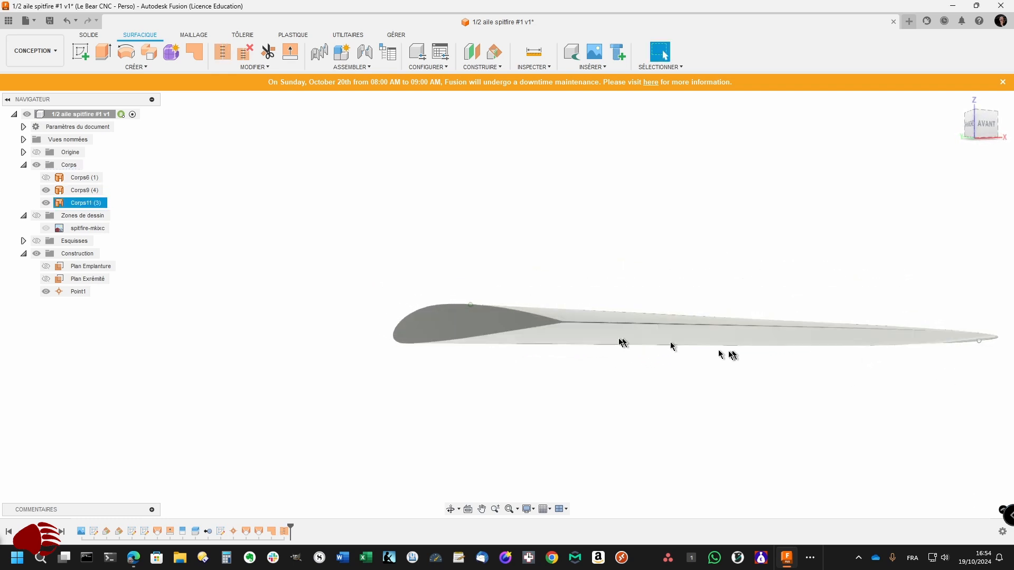
- Stitch the wing tip loft to the capped main wing body with a 0.10 mm tolerance to form one solid
shift+middle_drag(501, 307, 581, 290)
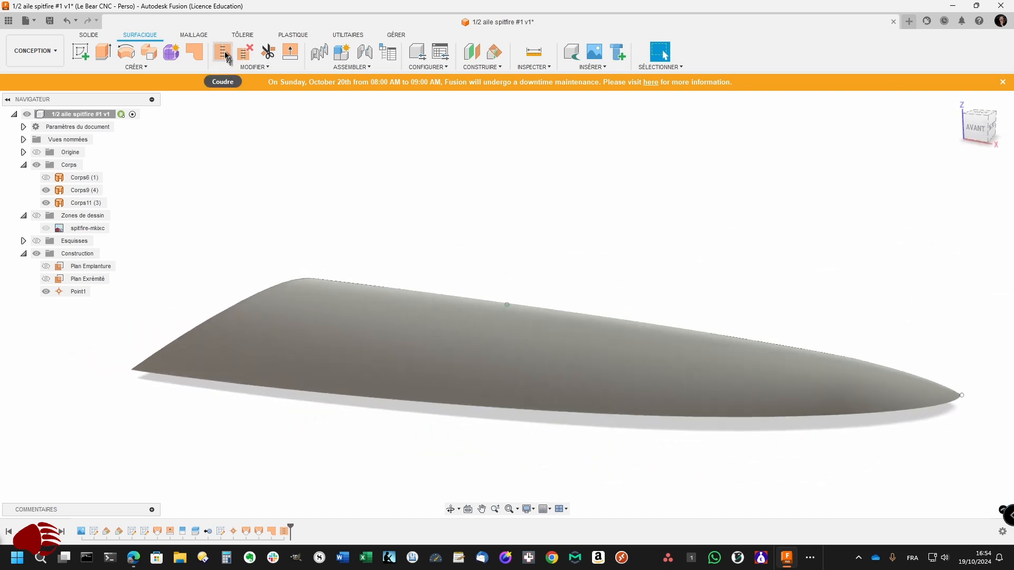
click(222, 52)
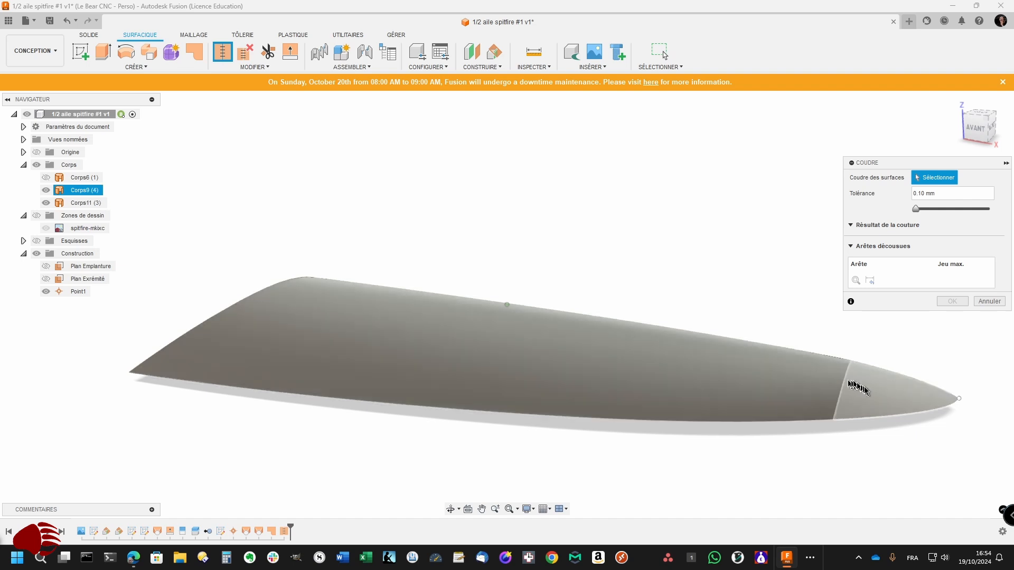
click(837, 384)
click(766, 376)
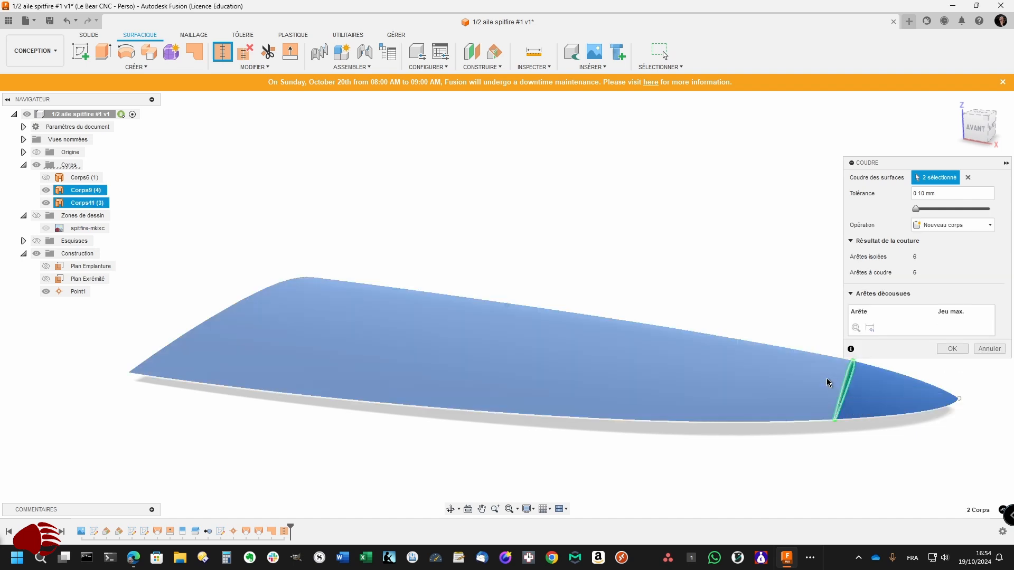
click(950, 351)
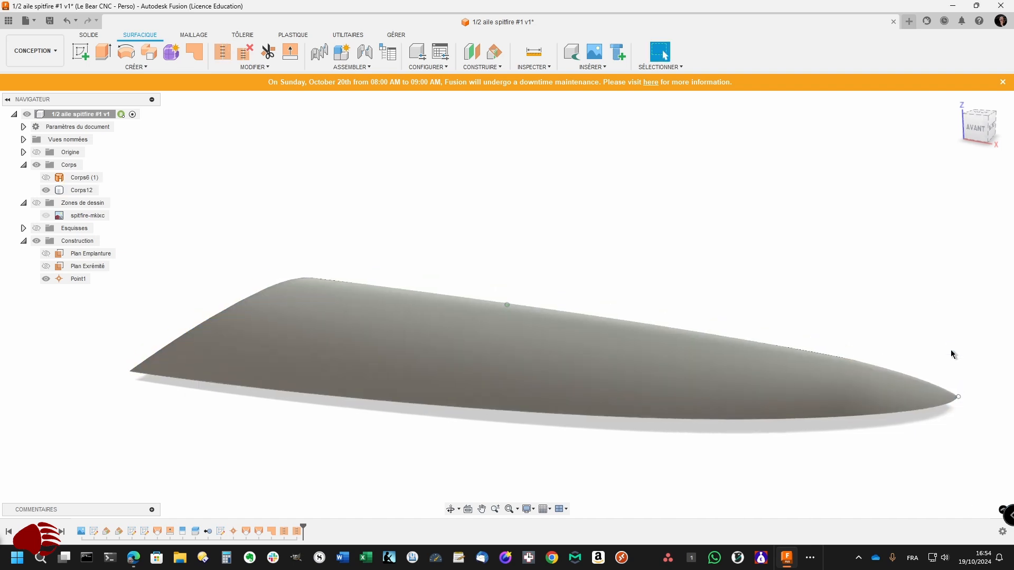